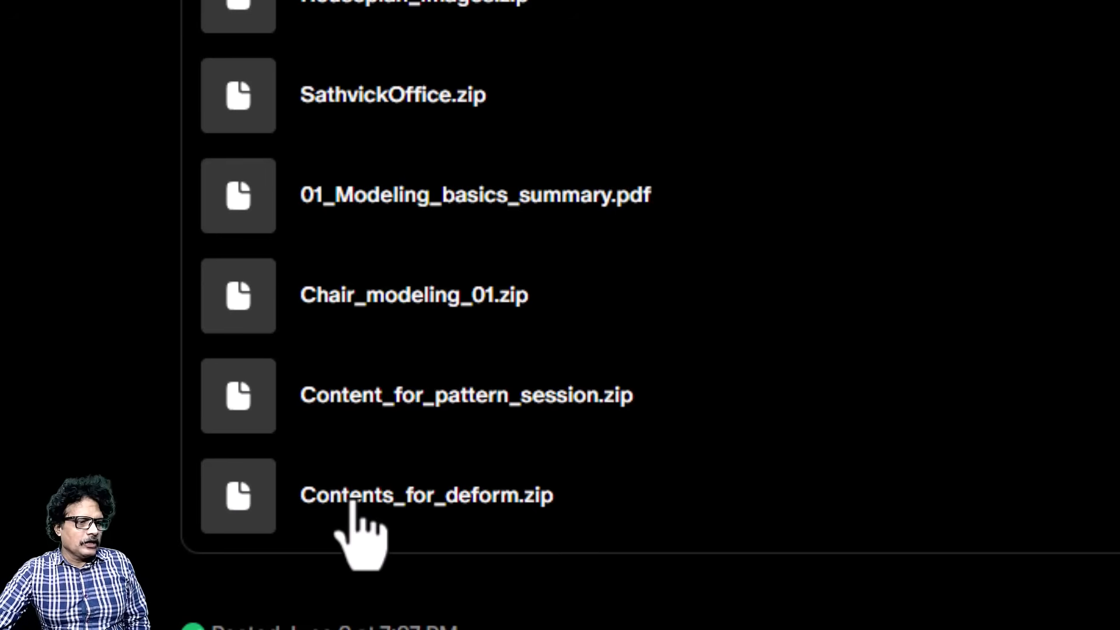
Step: Download Contents_for_deform.zip, overwriting the existing duplicate, and open the folder it is saved in
click(352, 503)
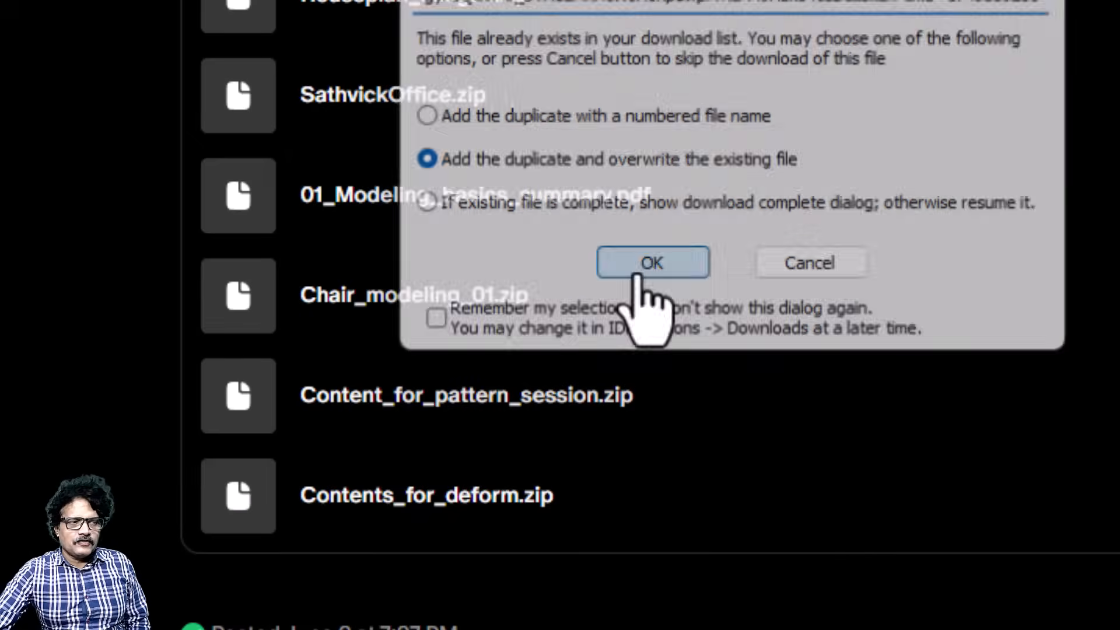
click(649, 269)
click(969, 516)
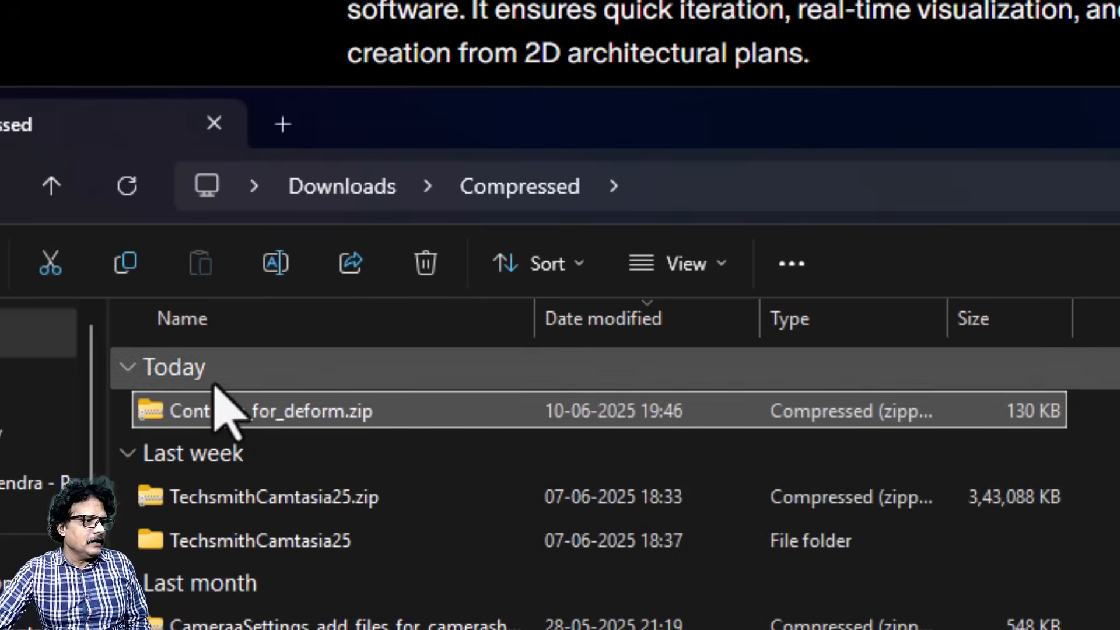
Step: Extract Contents_for_deform.zip into its own folder and select the Maps folder inside
right_click(207, 415)
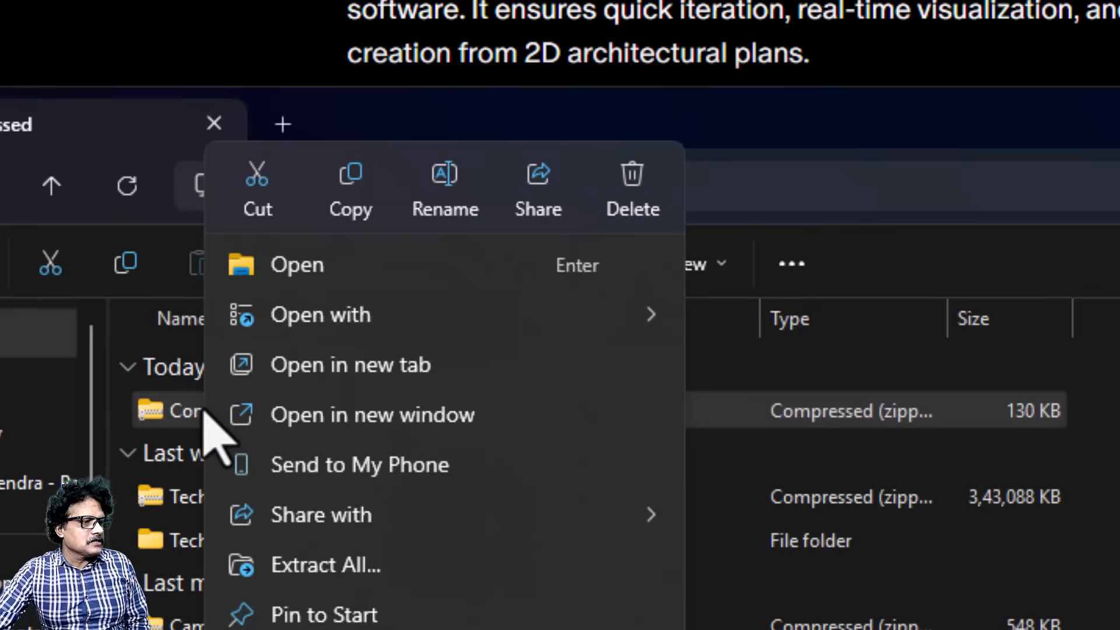
click(234, 564)
click(799, 597)
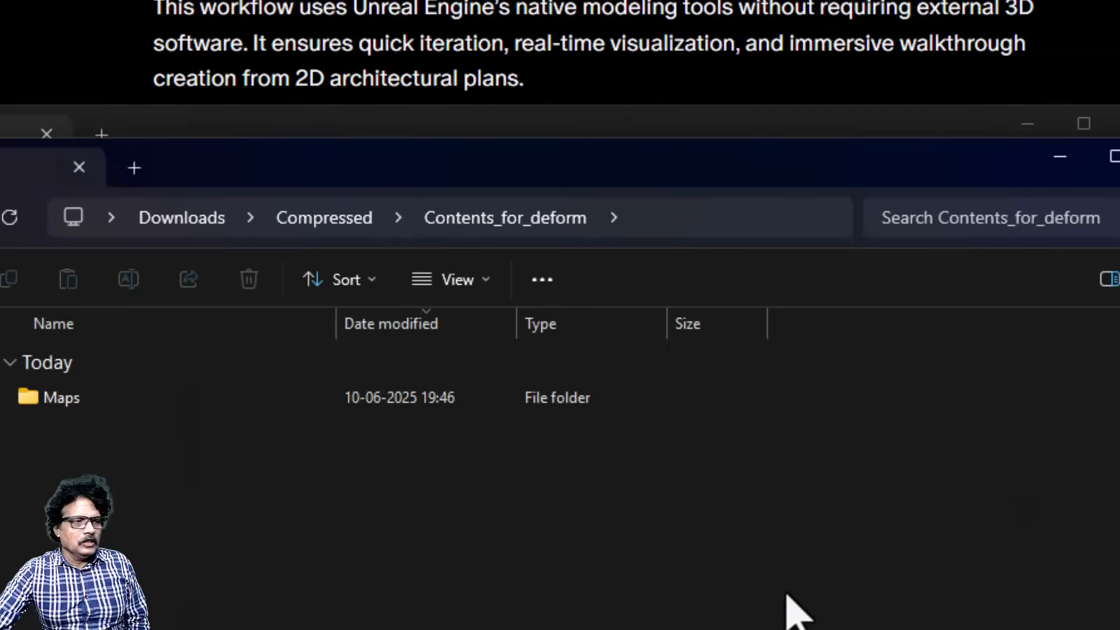
click(49, 401)
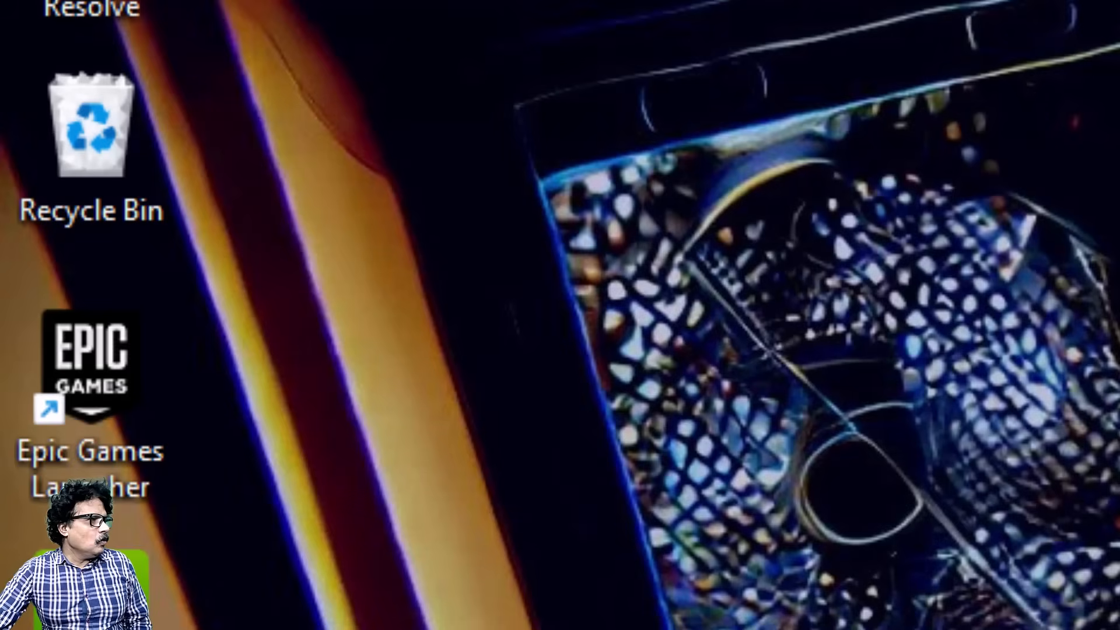
Step: Open the Epic Games Launcher and launch Unreal Engine 5.6.0 from the installed engine versions
double_click(87, 390)
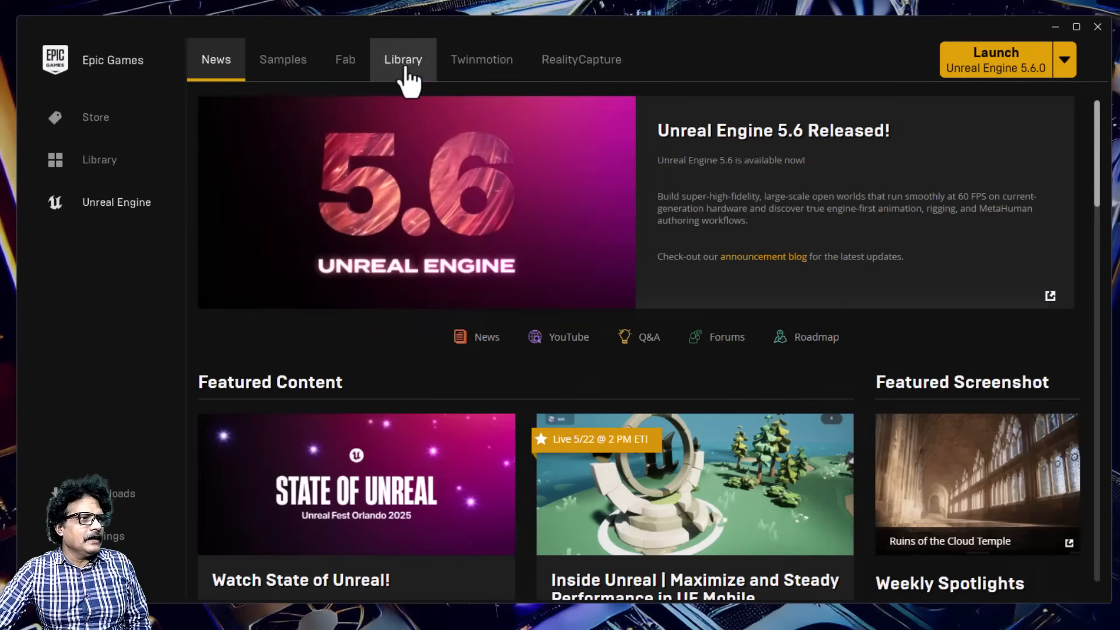
click(405, 67)
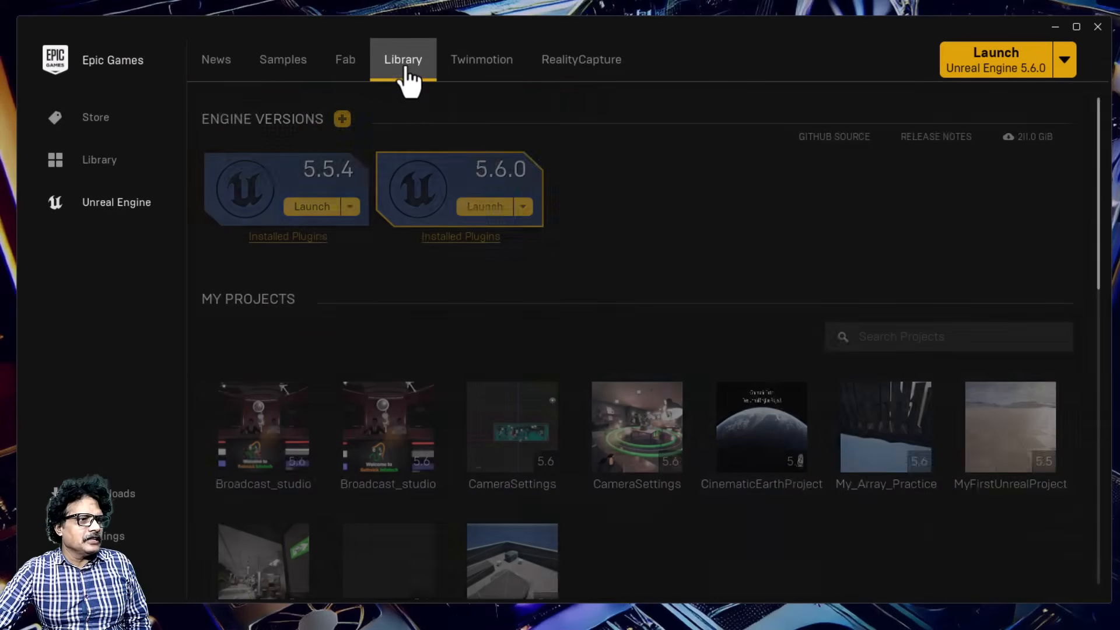
click(485, 207)
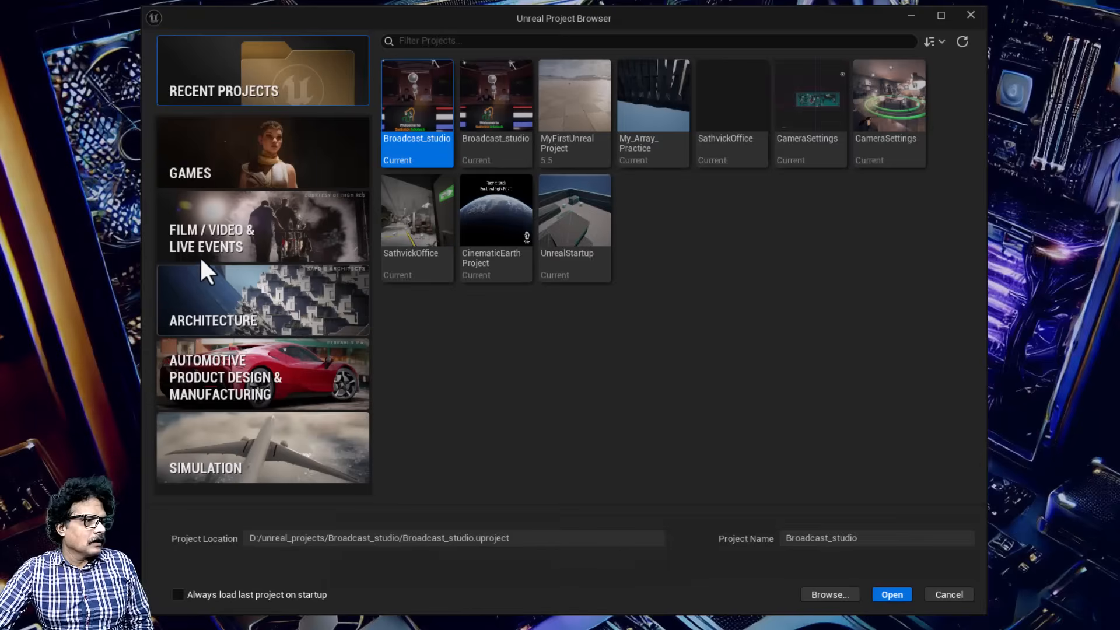
Step: Create a project named Deform_Practice from the Blank template in the Film / Video & Live Events category
click(205, 232)
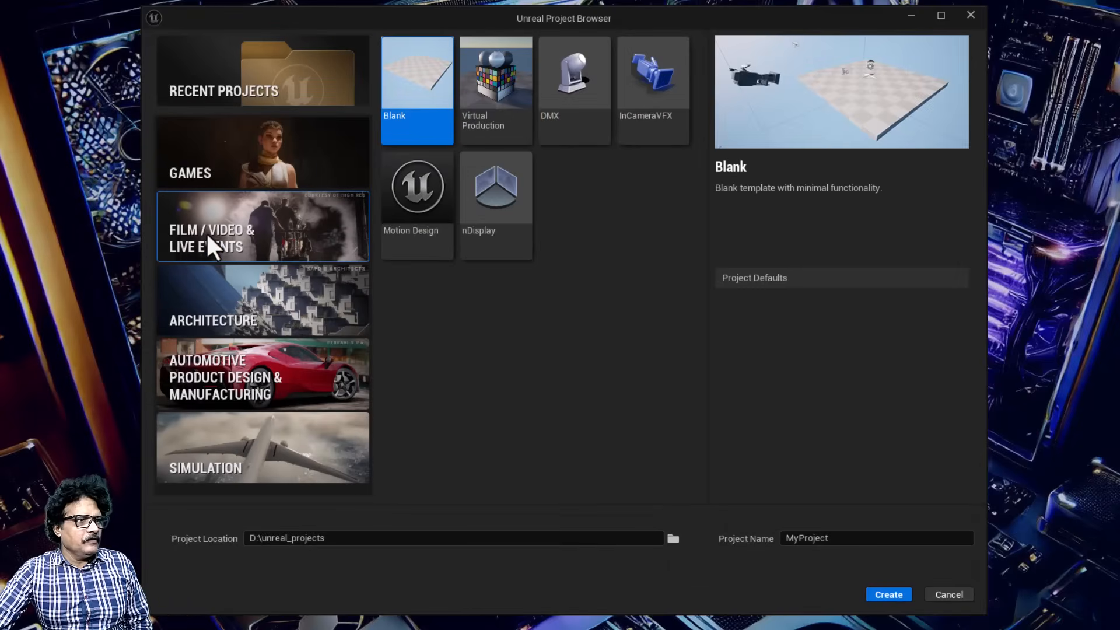
click(421, 82)
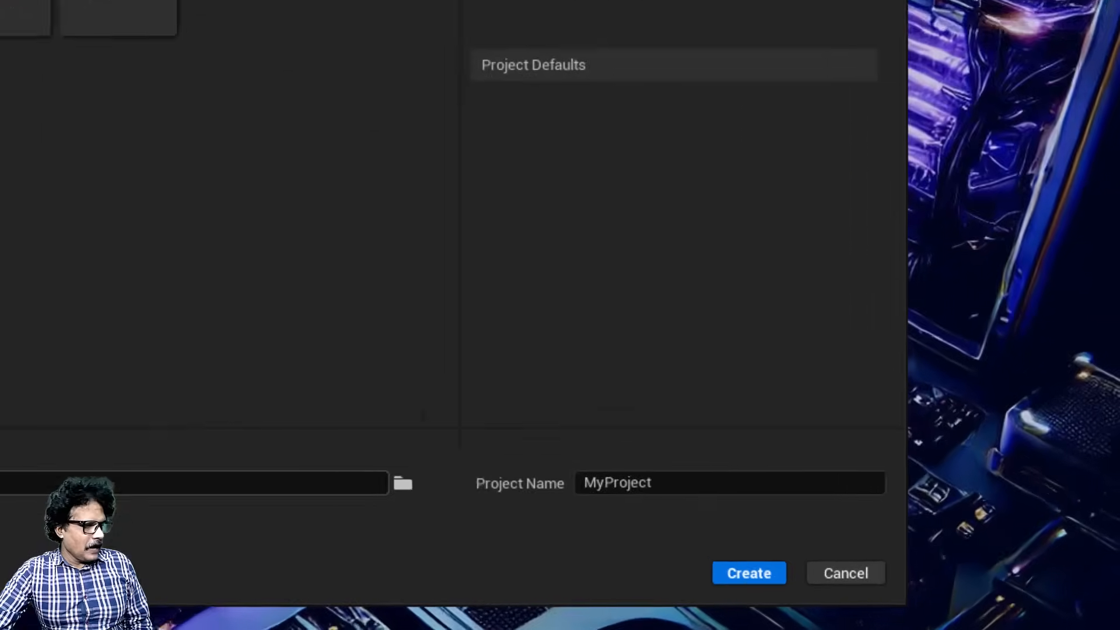
drag(470, 425, 353, 415)
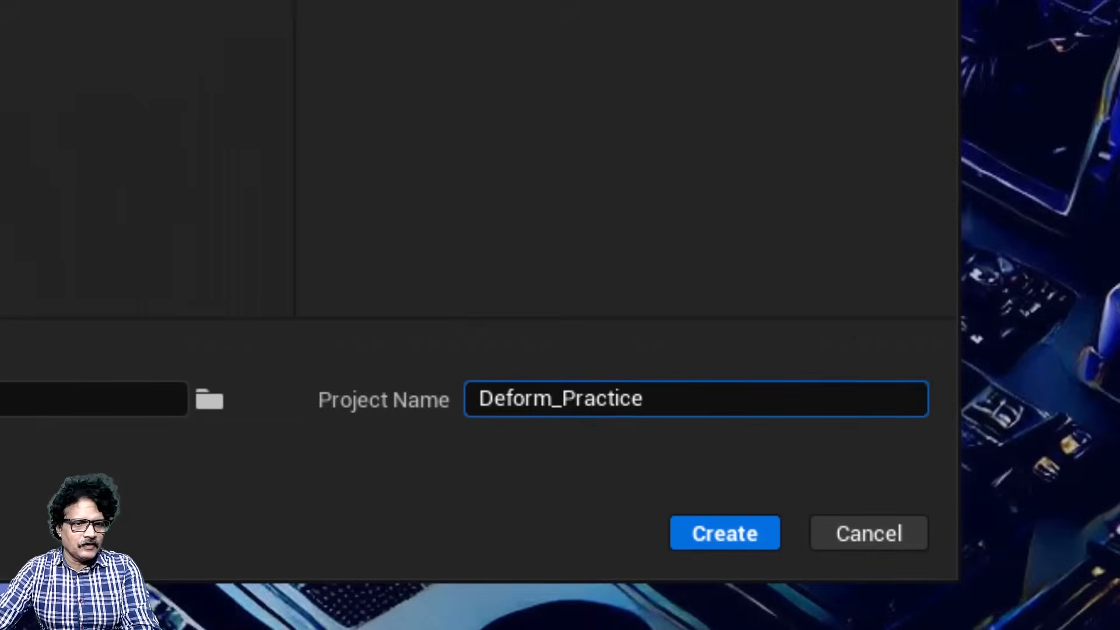
click(748, 546)
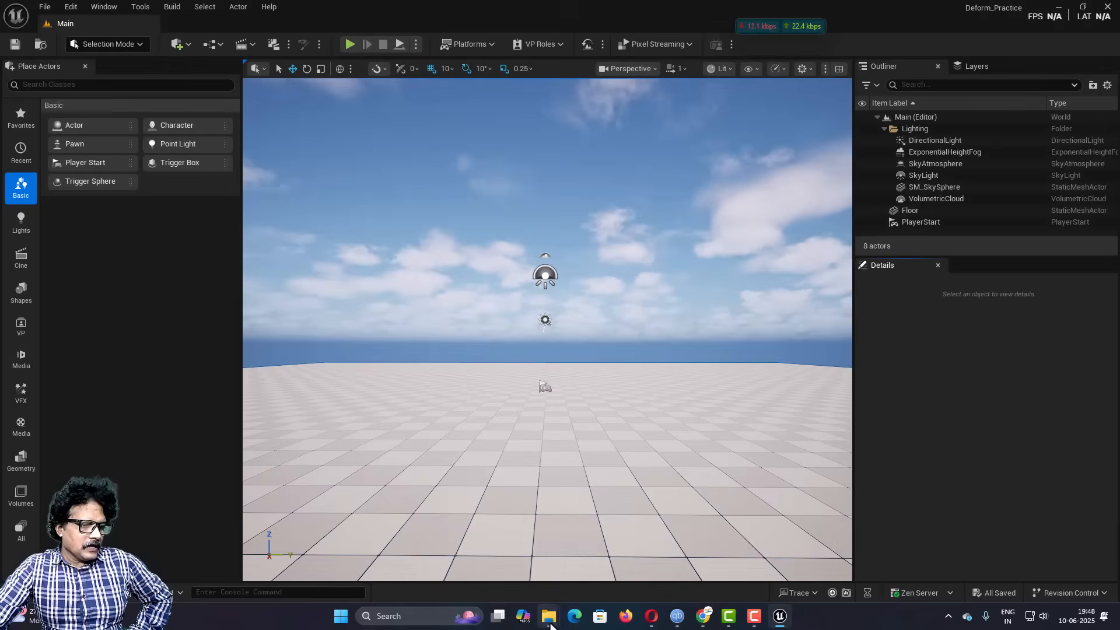
Step: Switch to File Explorer and copy the Maps folder from the extracted Contents_for_deform folder
mouse_move(550, 619)
click(652, 560)
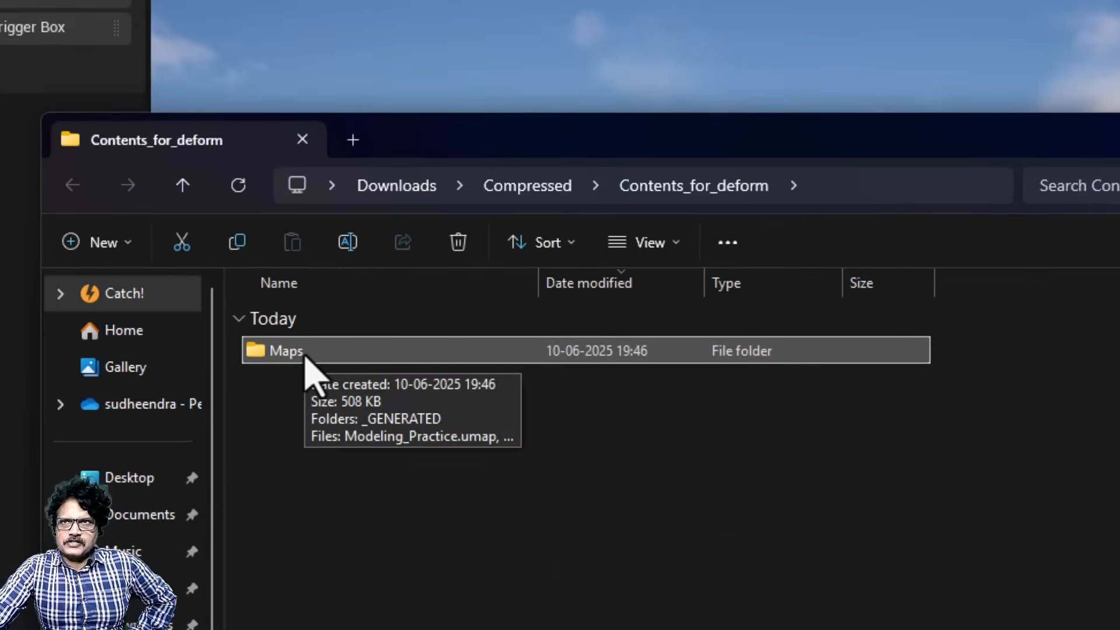
right_click(304, 357)
click(334, 390)
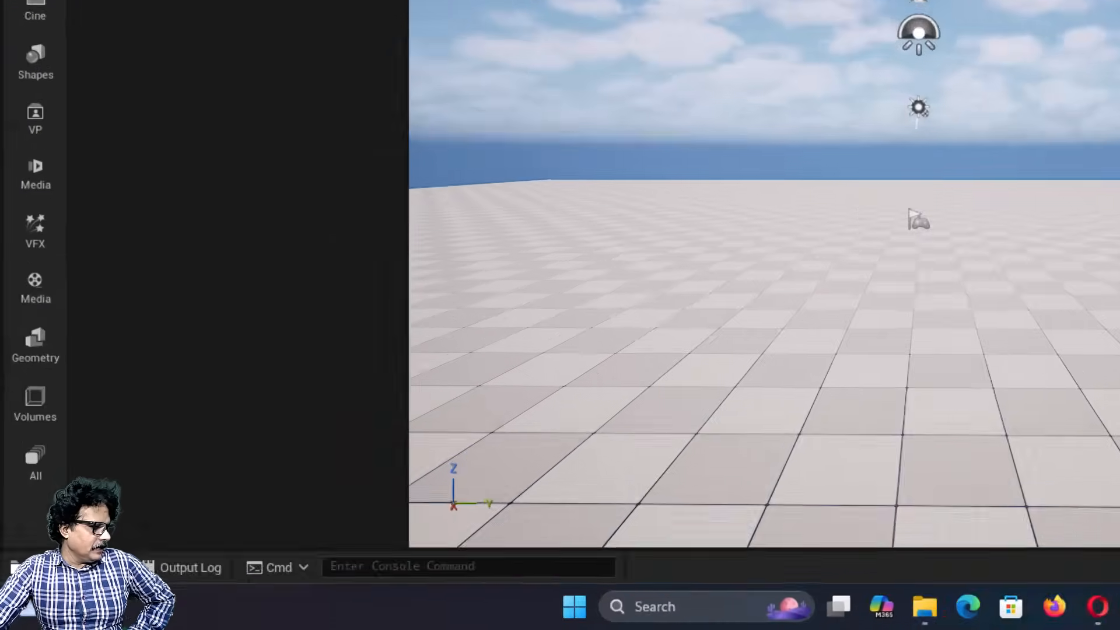
Step: Show the Deform_Practice project's Content folder in File Explorer and paste the copied Maps folder into it
click(41, 592)
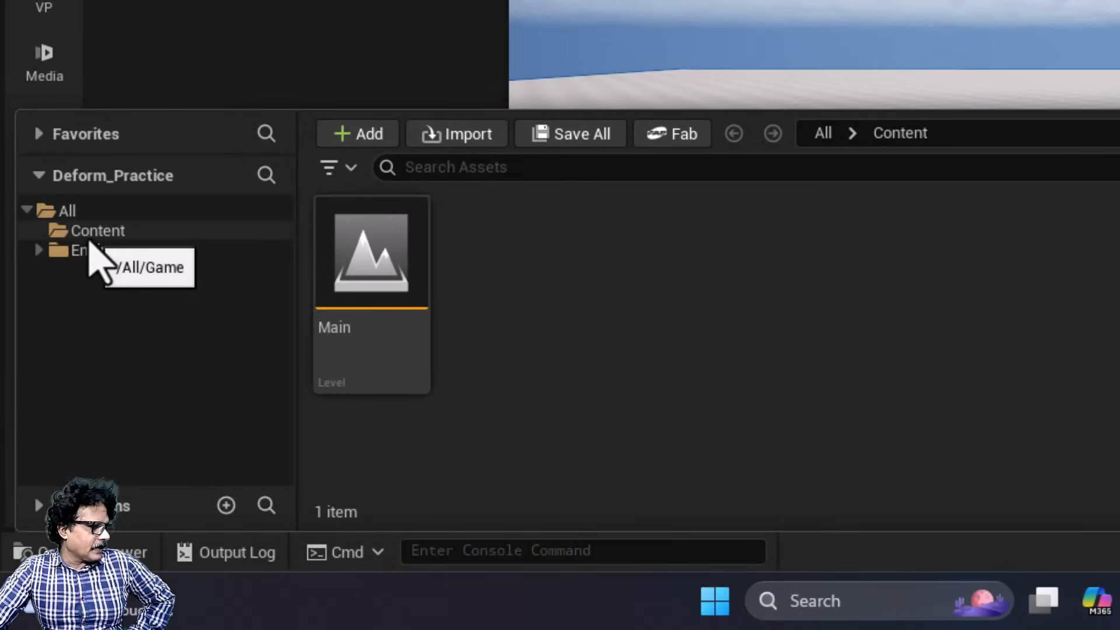
right_click(93, 234)
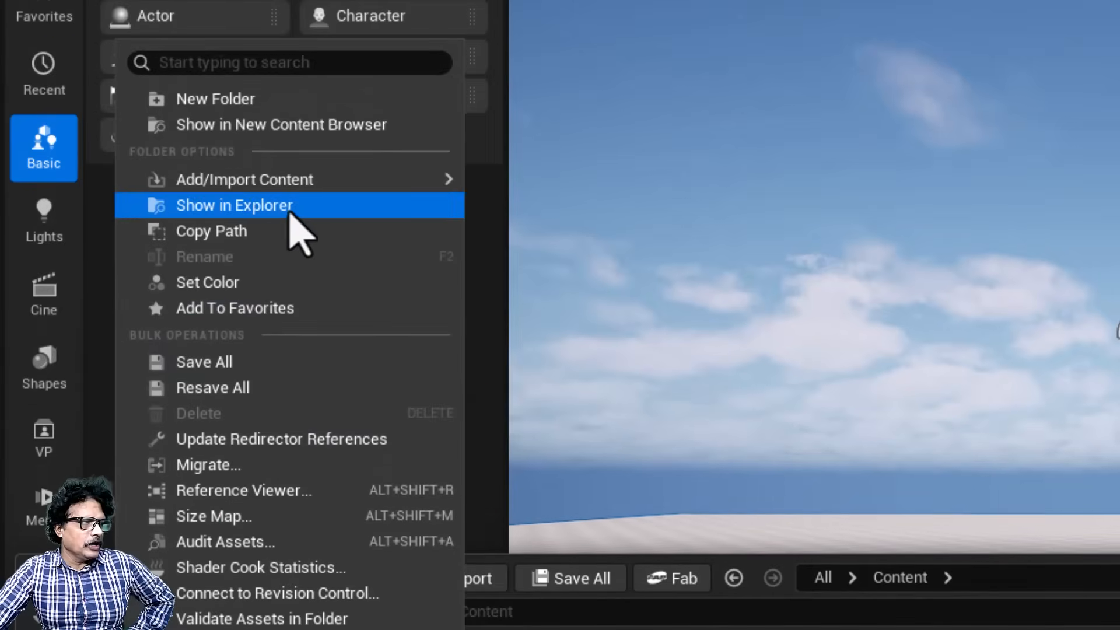
click(290, 207)
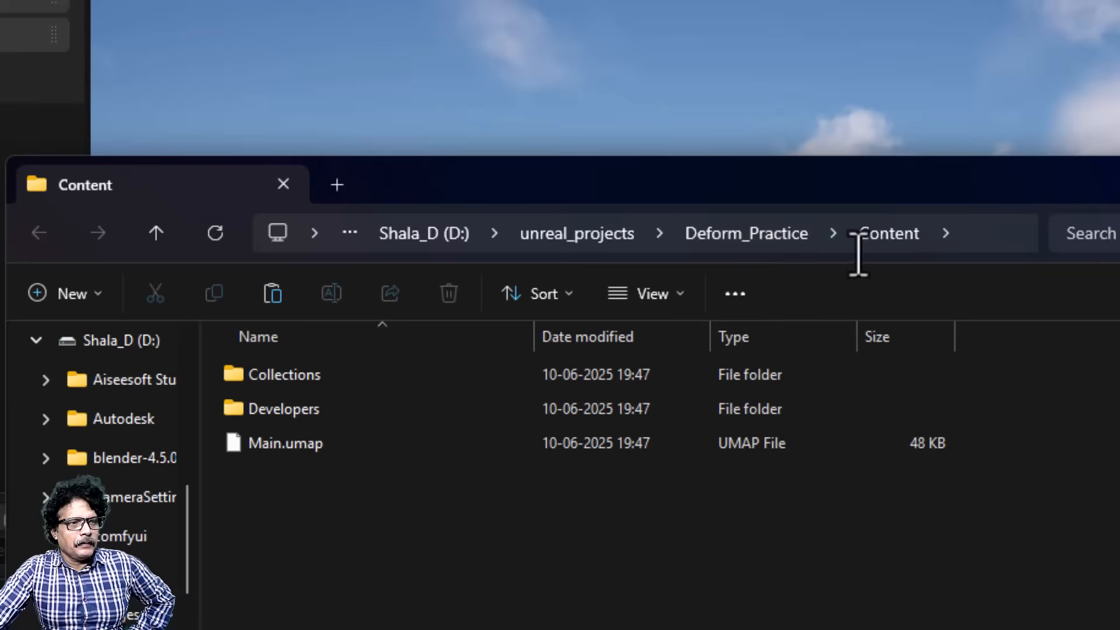
right_click(402, 554)
click(429, 571)
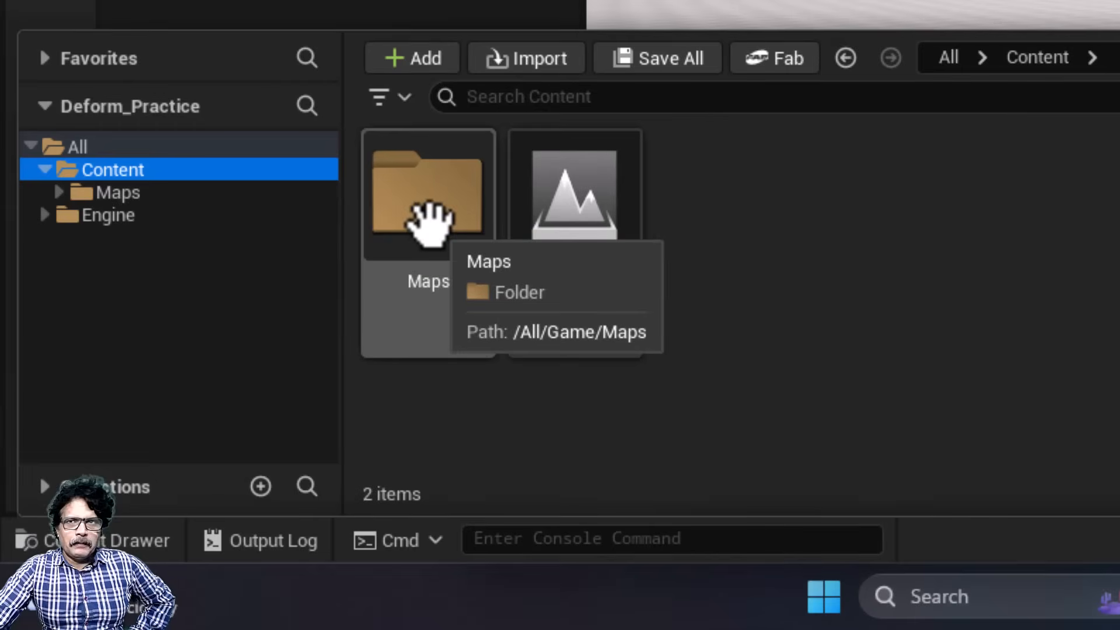
Step: Open the Maps folder in the project's content and examine the Modeling_Practice level asset
double_click(175, 458)
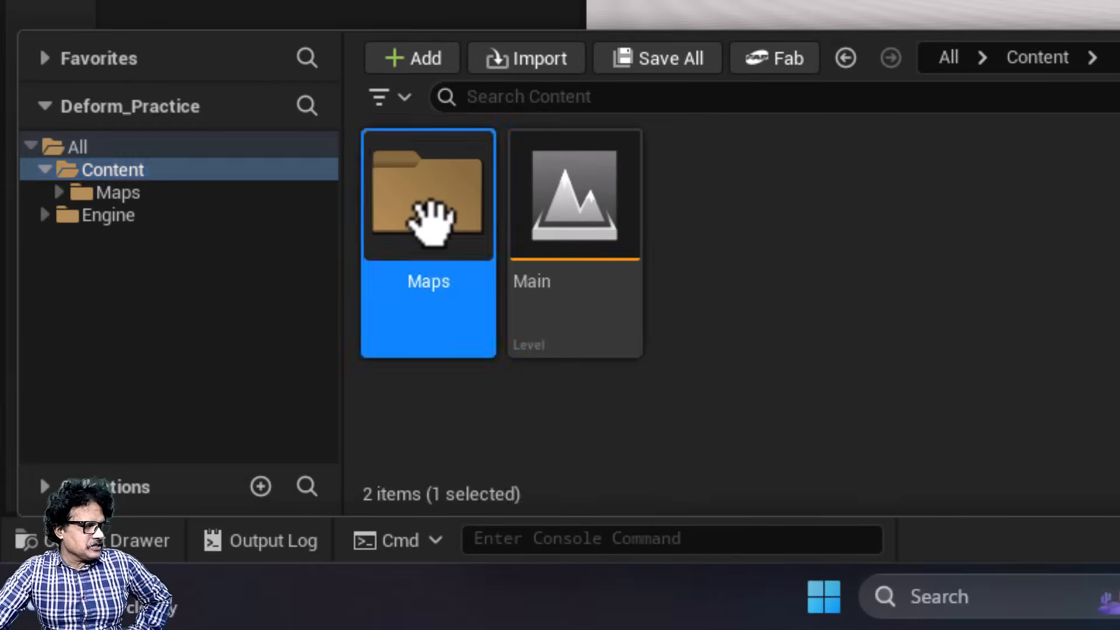
mouse_move(577, 274)
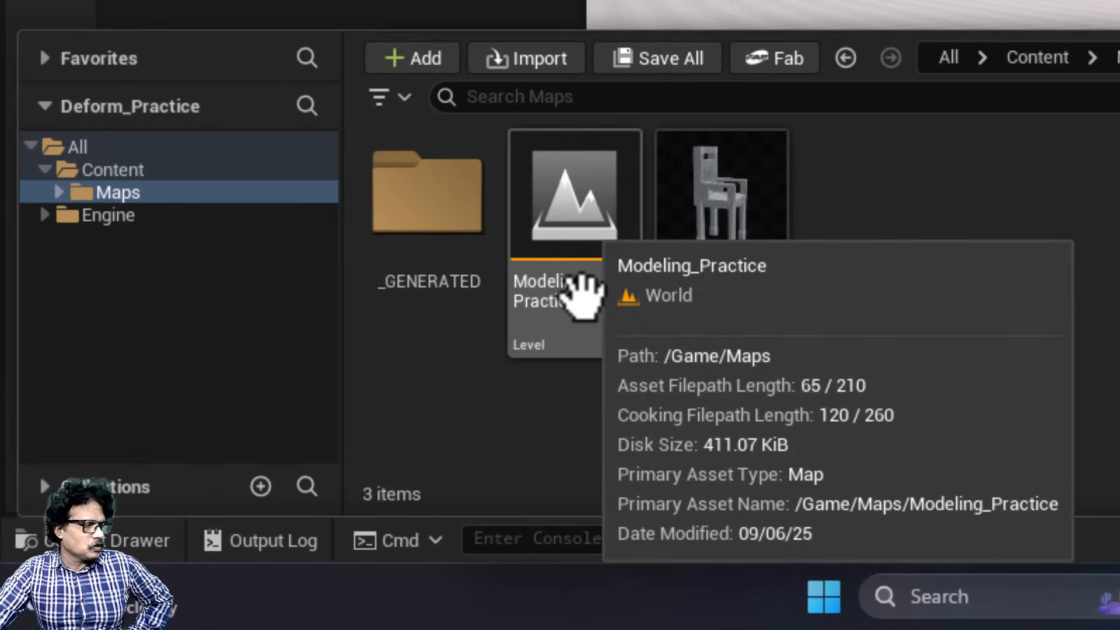
double_click(595, 318)
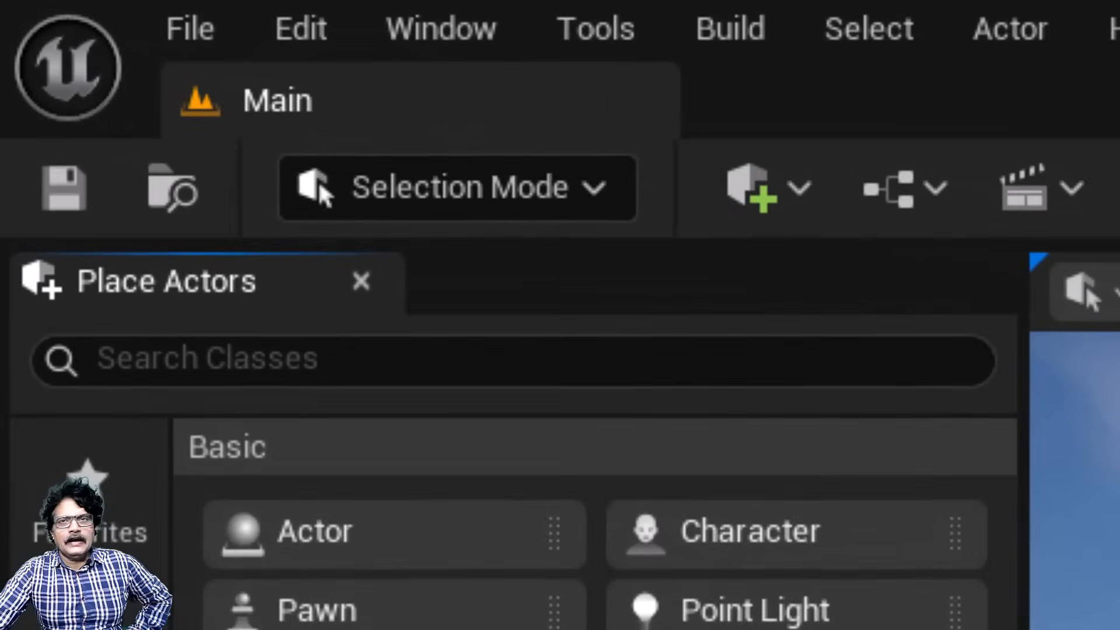
Step: Create a new level from the Empty Level template
click(74, 12)
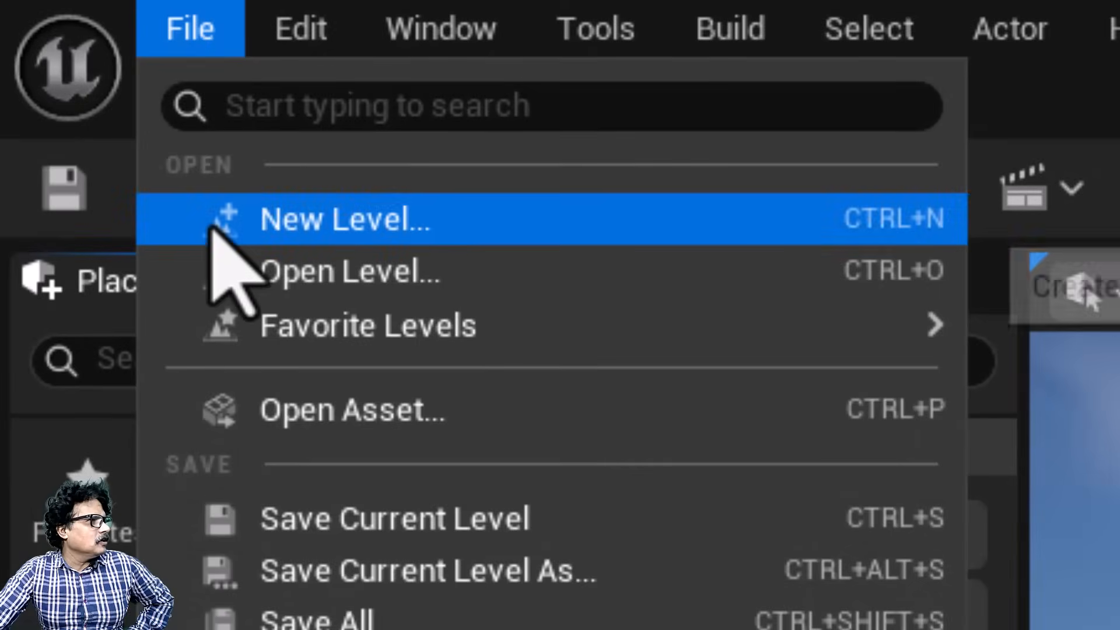
click(219, 228)
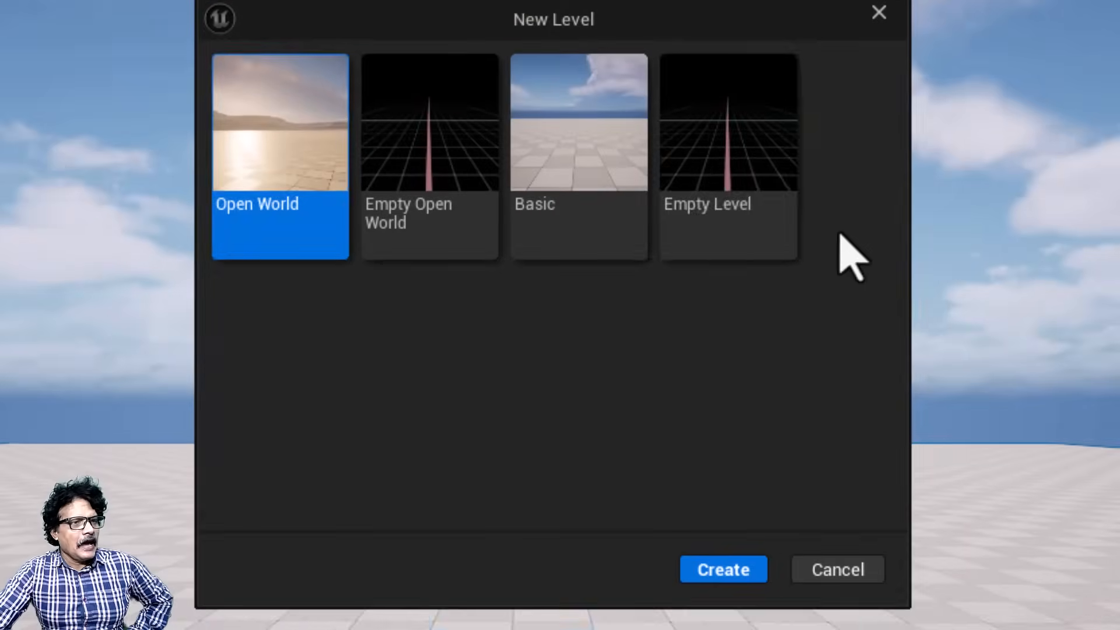
click(758, 228)
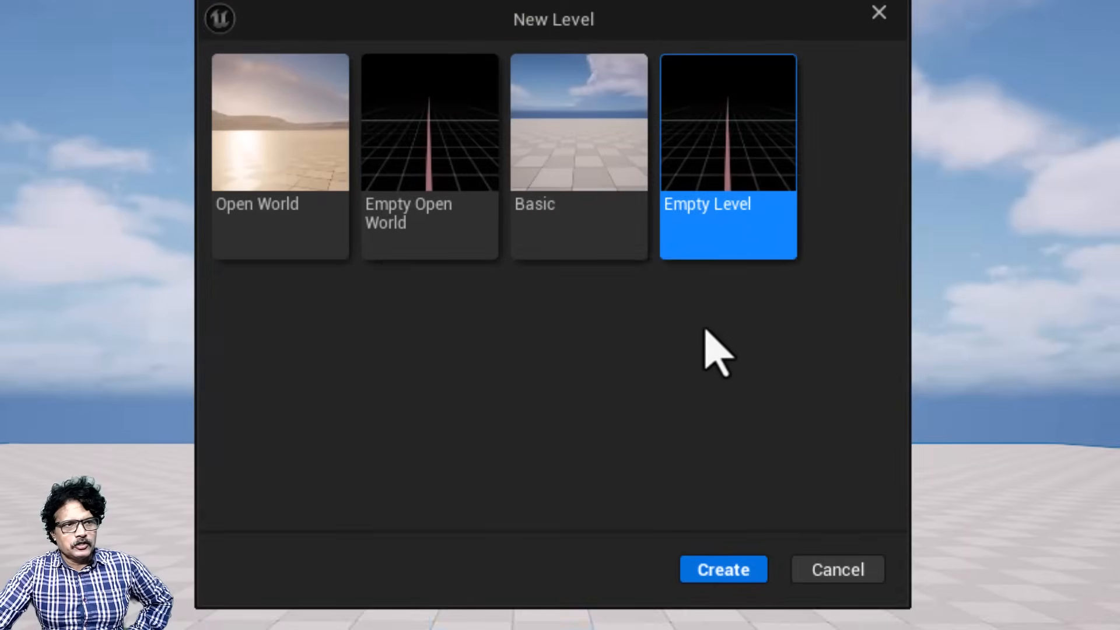
click(721, 572)
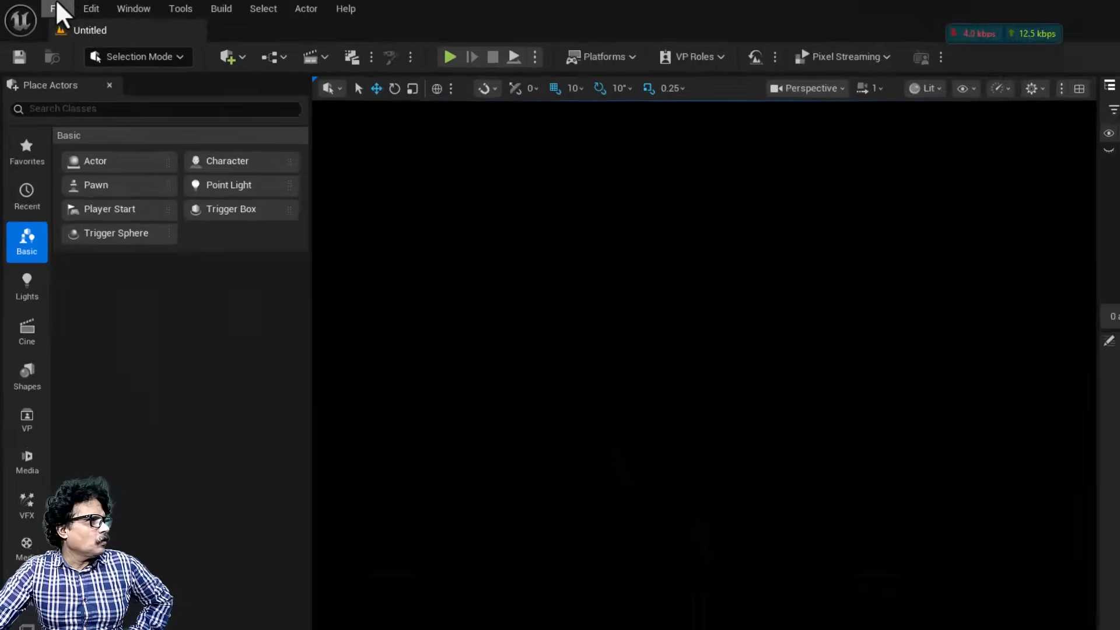
Step: Save the current level in the Maps folder under the name Deform_practice
click(53, 8)
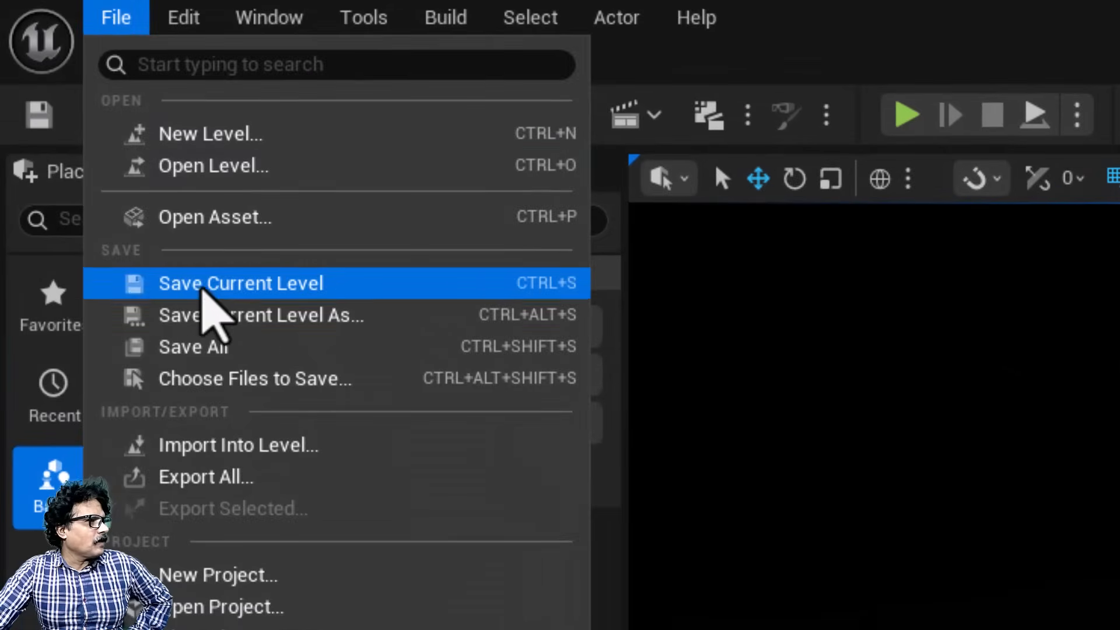
click(97, 157)
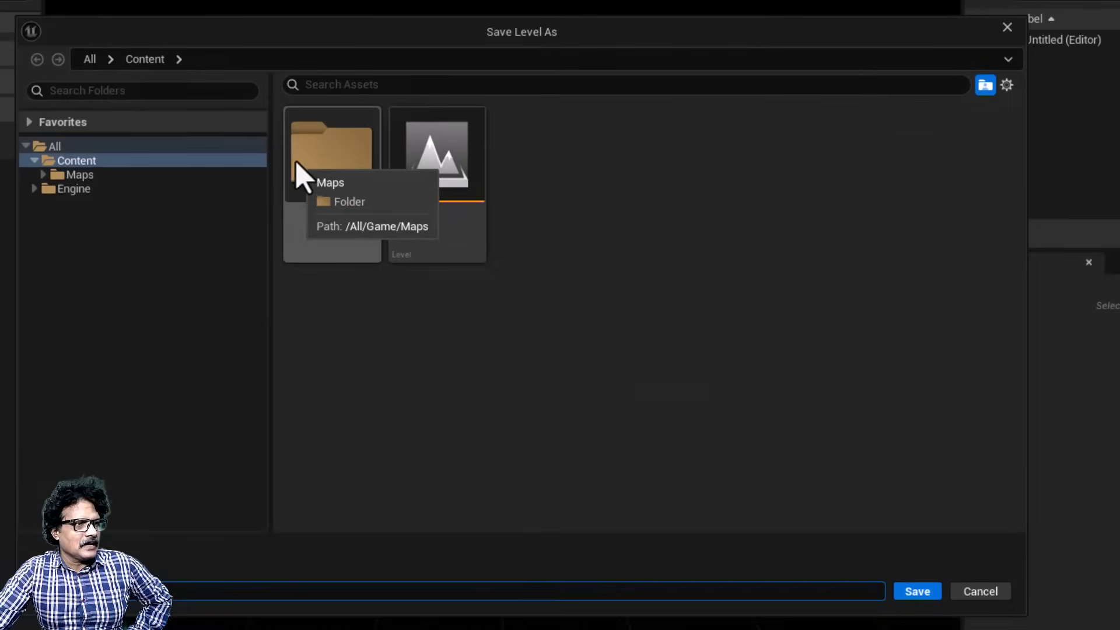
double_click(1067, 537)
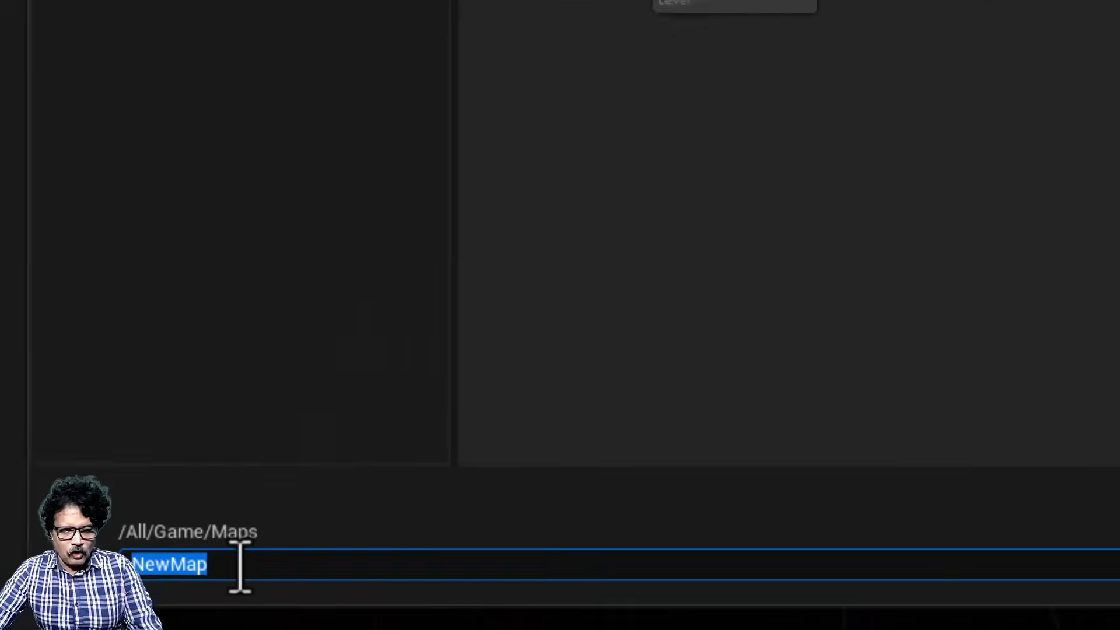
text(Deform)
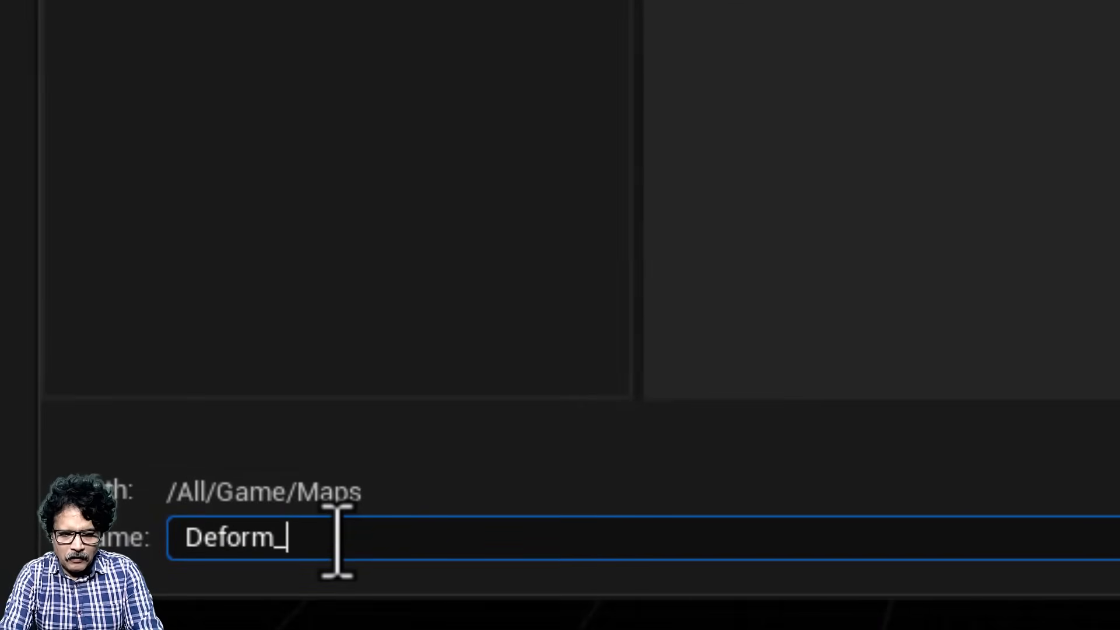
text(_practice)
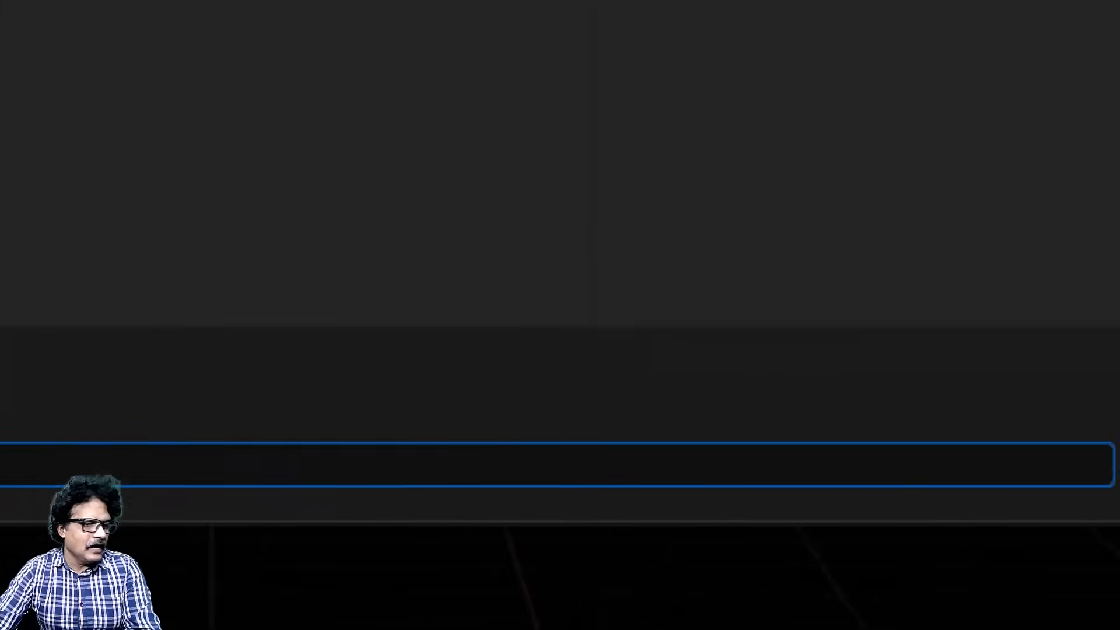
click(642, 443)
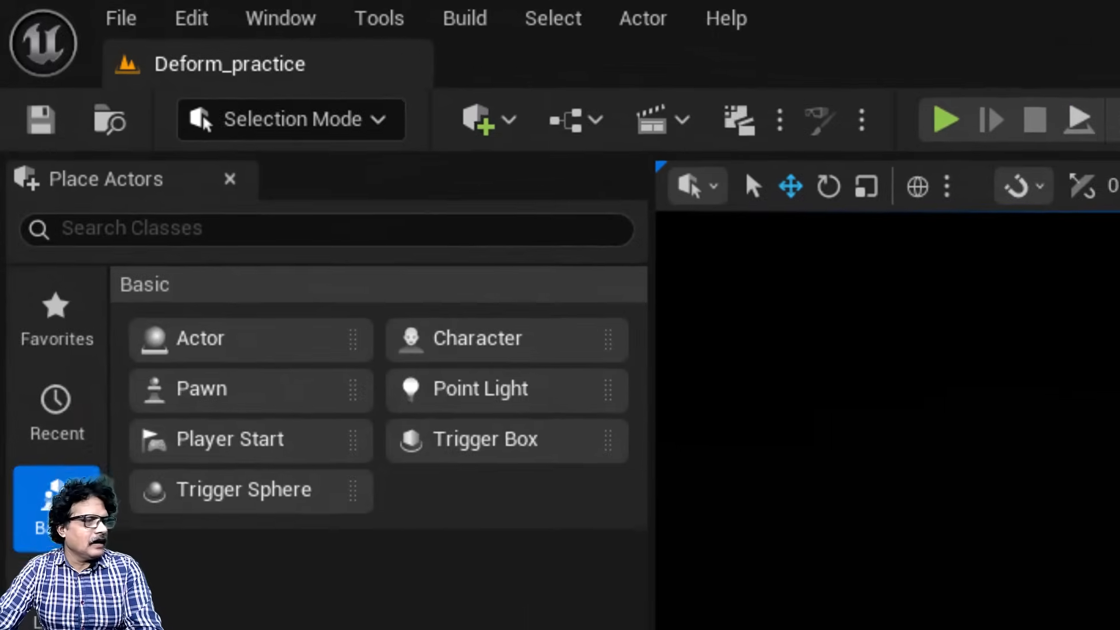
Step: Open the Env. Light Mixer and create a sky light, directional light, sky atmosphere, volumetric cloud and height fog
click(263, 18)
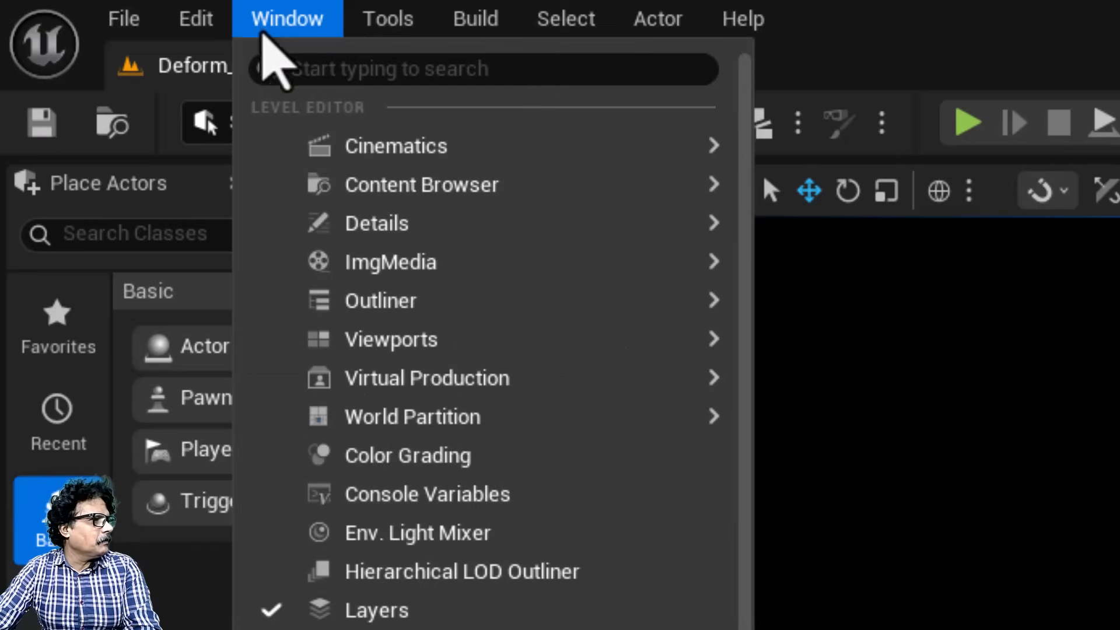
click(365, 539)
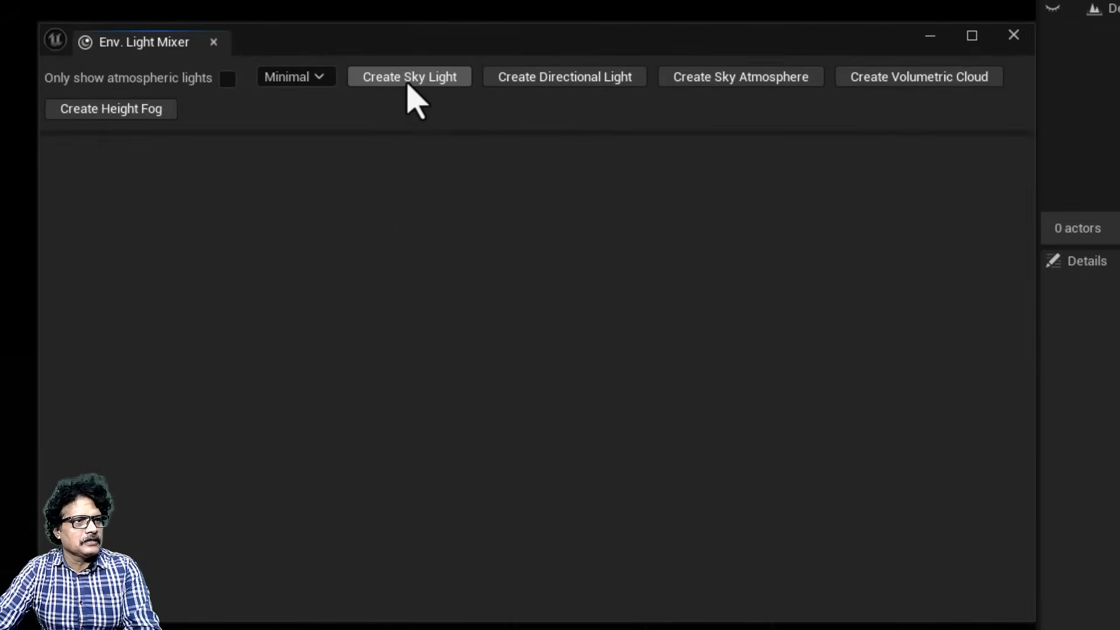
click(410, 77)
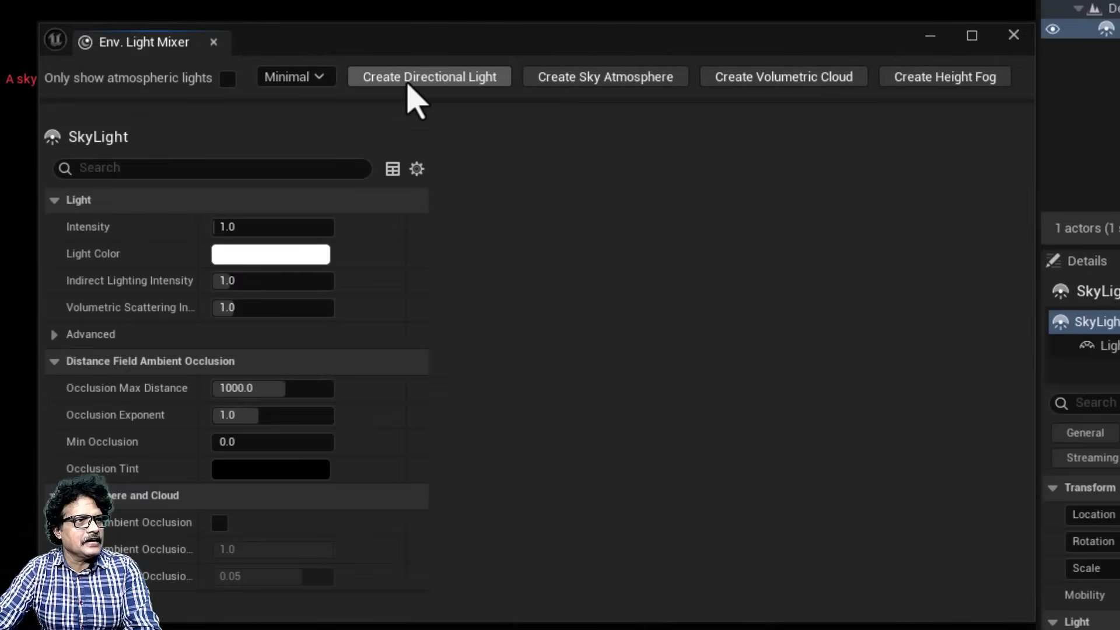
click(413, 79)
click(410, 79)
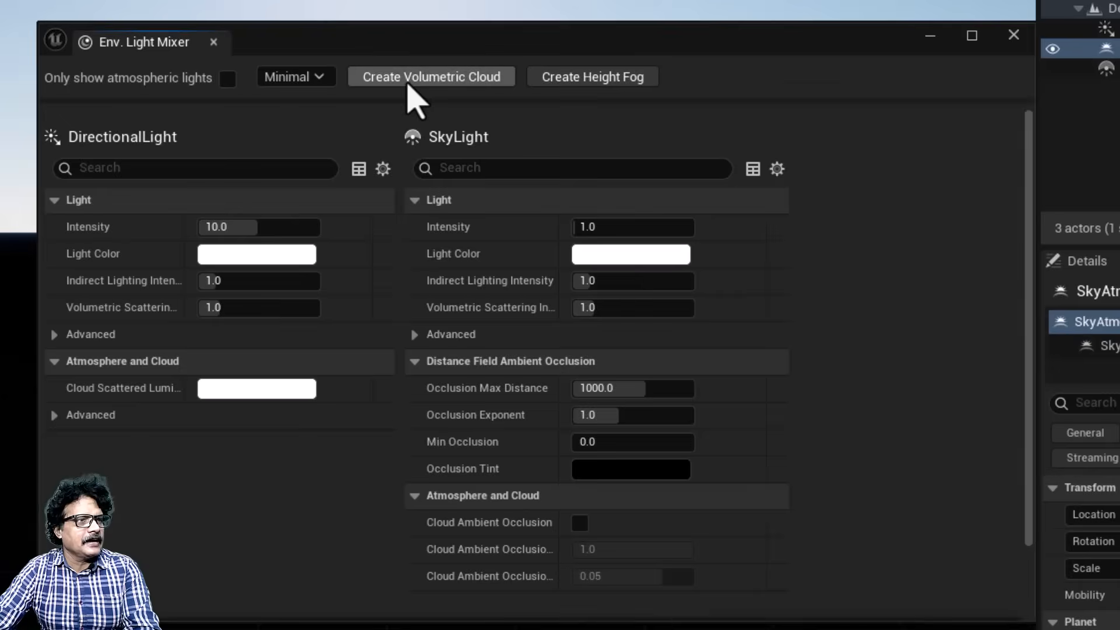
click(412, 79)
click(413, 78)
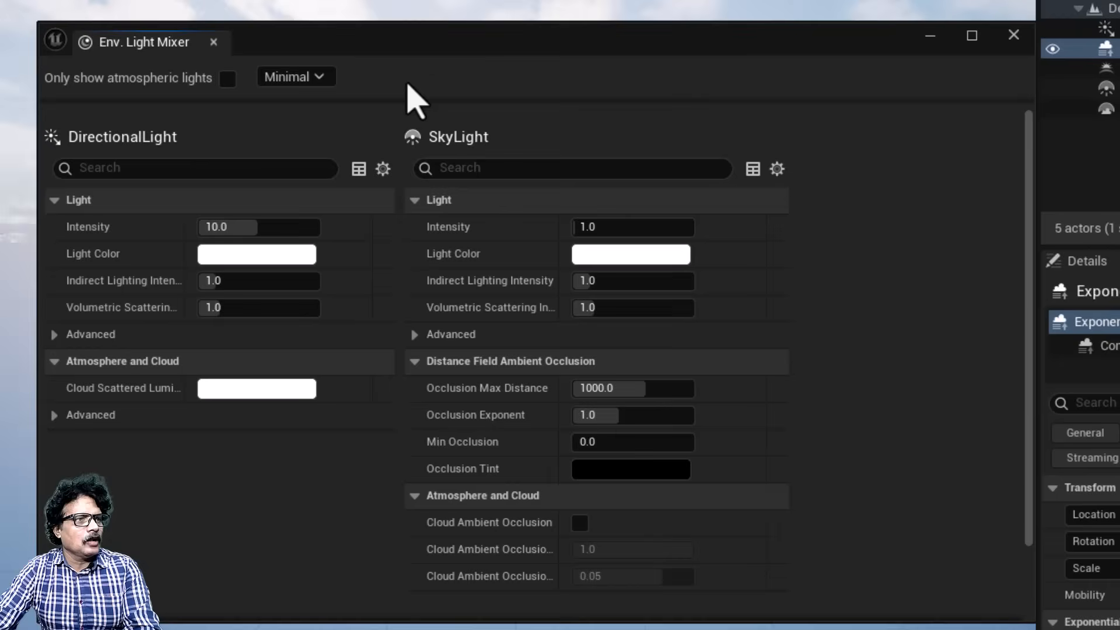
Step: Close the Env. Light Mixer and create a folder named Atmosphere for the level's actors
click(1025, 47)
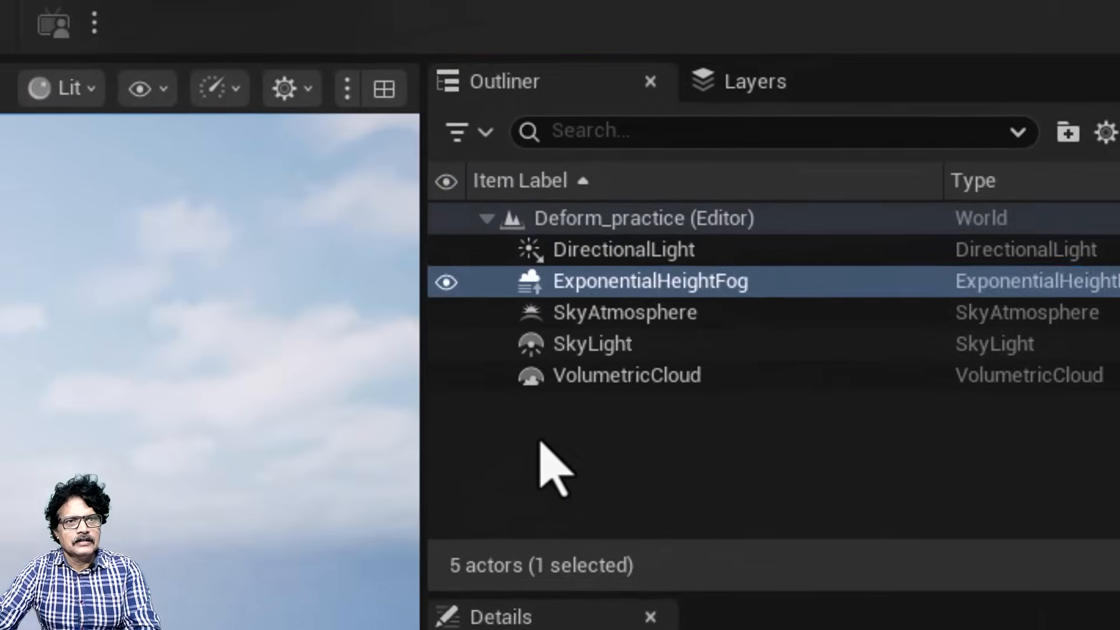
right_click(1112, 150)
click(579, 530)
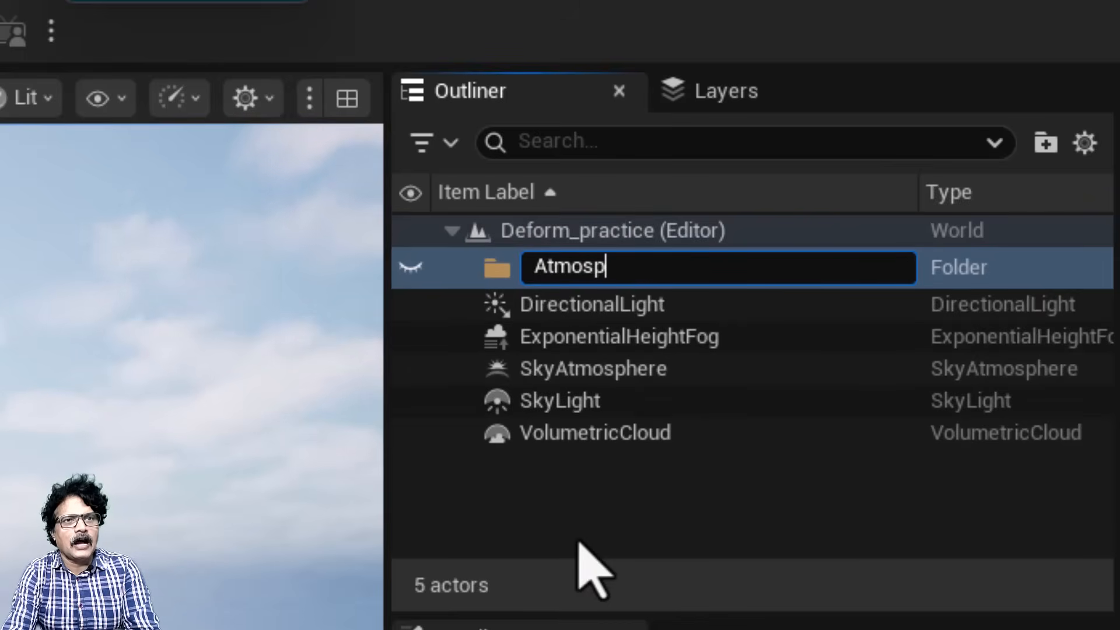
key(Return)
Step: Move the directional light, height fog, sky atmosphere, sky light and volumetric cloud into the Atmosphere folder and collapse it
click(580, 295)
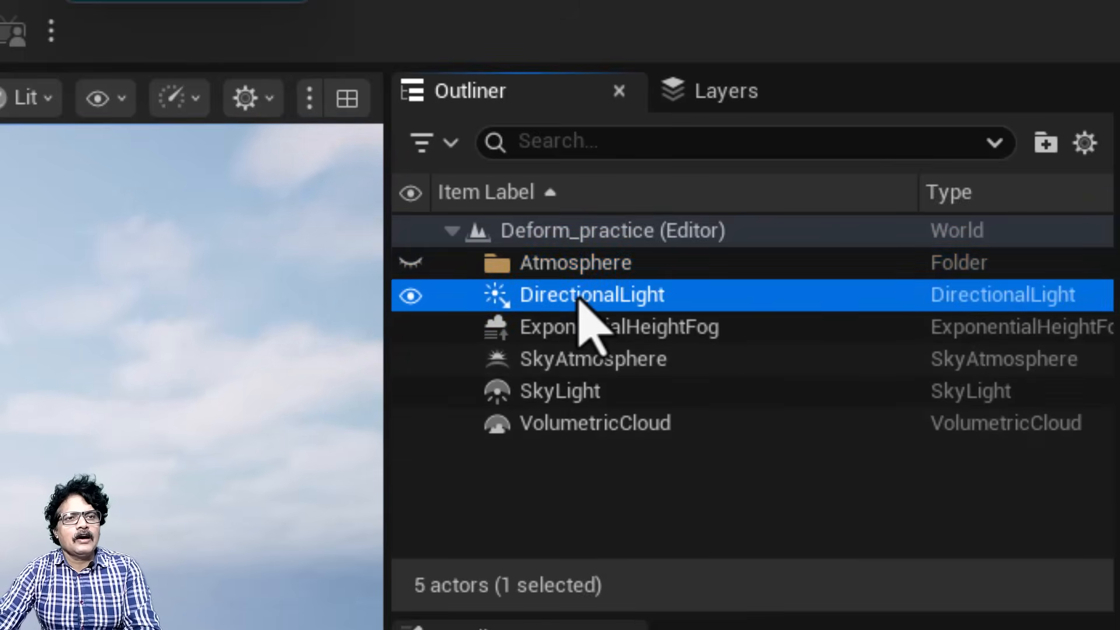
shift+click(581, 423)
drag(581, 423, 591, 274)
click(472, 261)
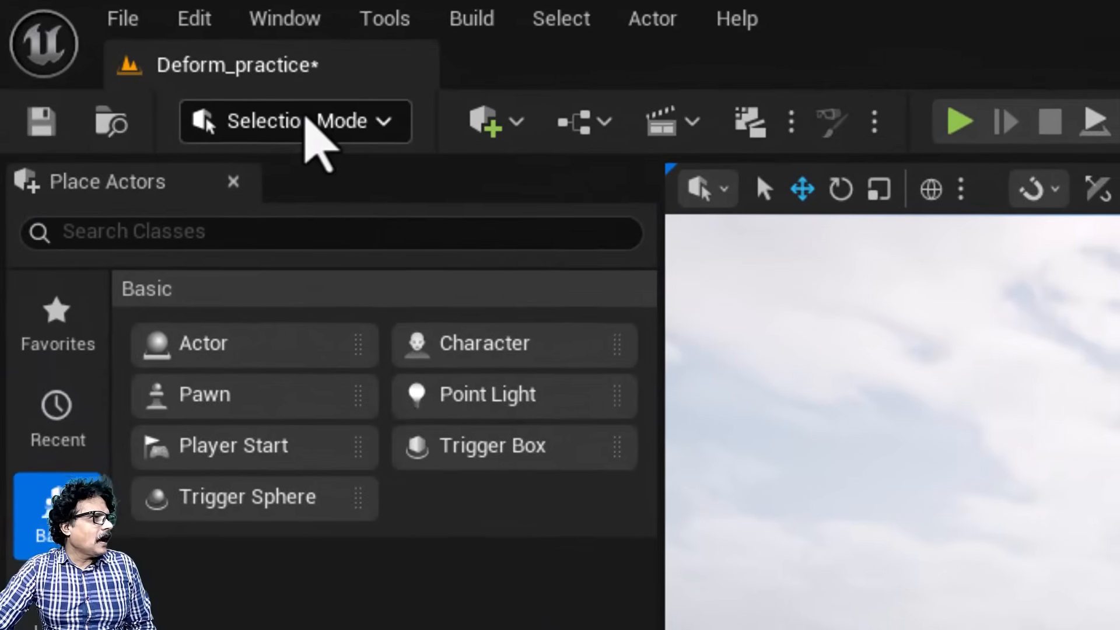
Step: Switch the editor from Selection to Modeling Mode and save the Deform_practice level
click(313, 123)
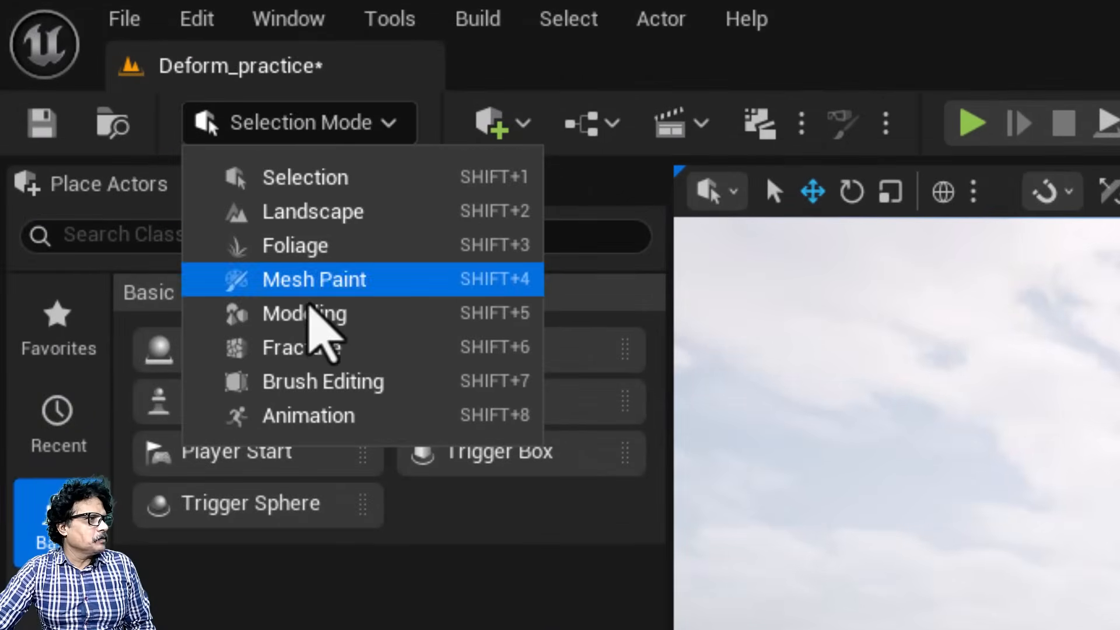
click(305, 310)
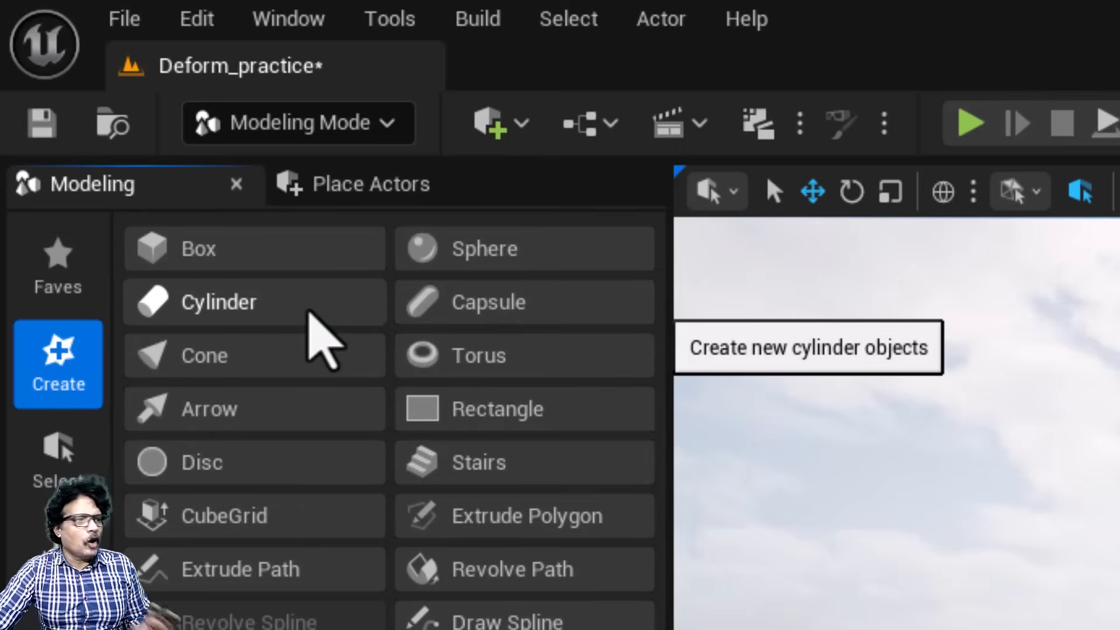
key(ctrl+s)
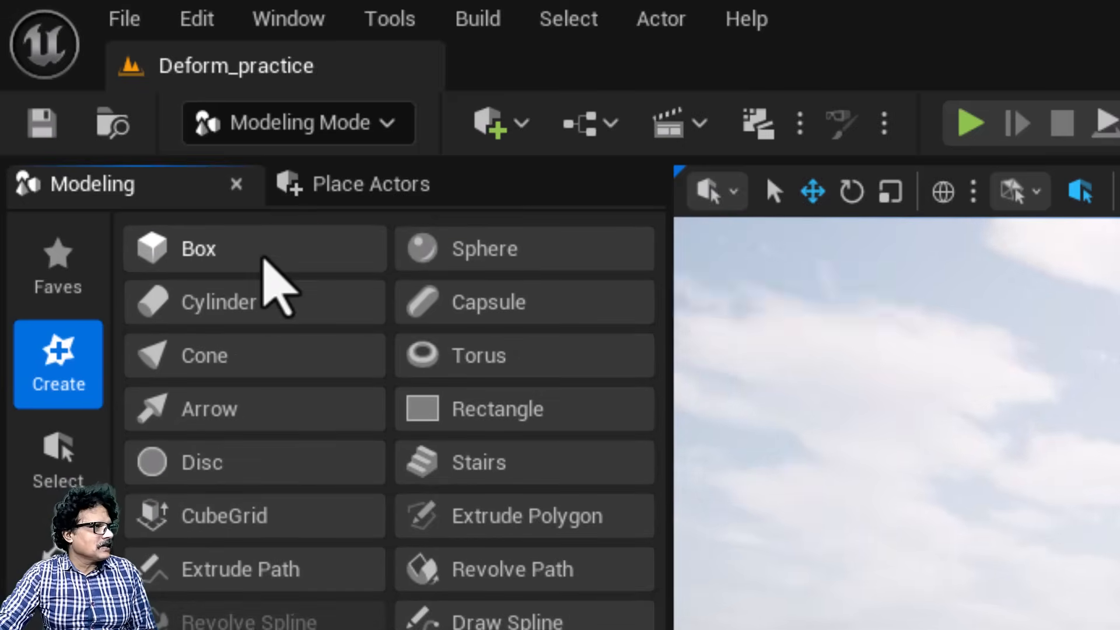
Step: Start a new static mesh box with a width of 1200, a depth of 1800 and a height of 30
click(265, 257)
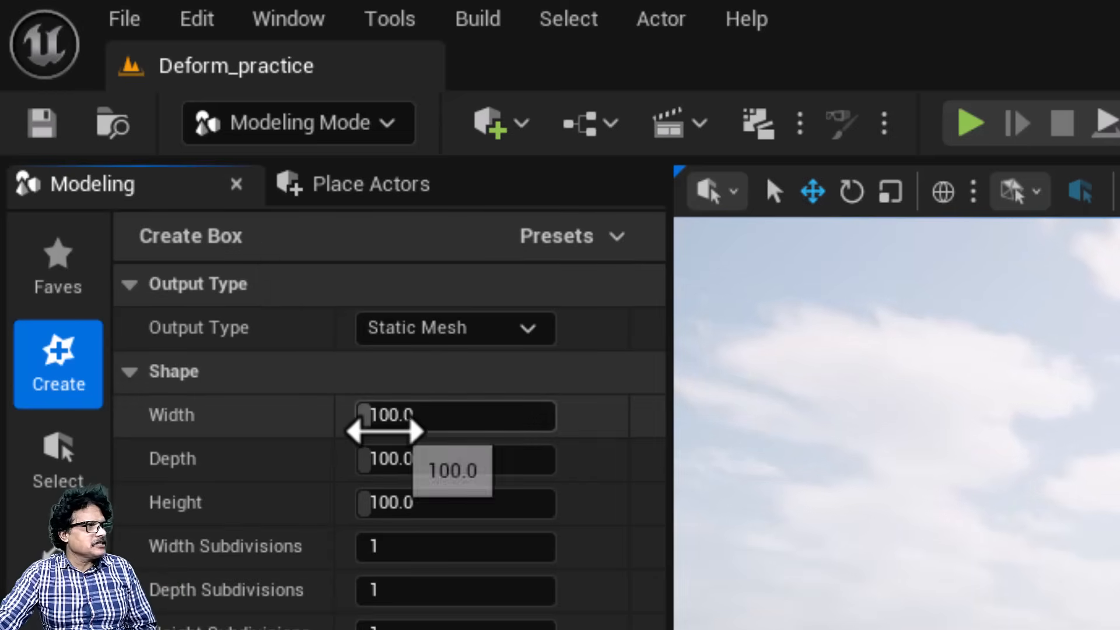
click(385, 431)
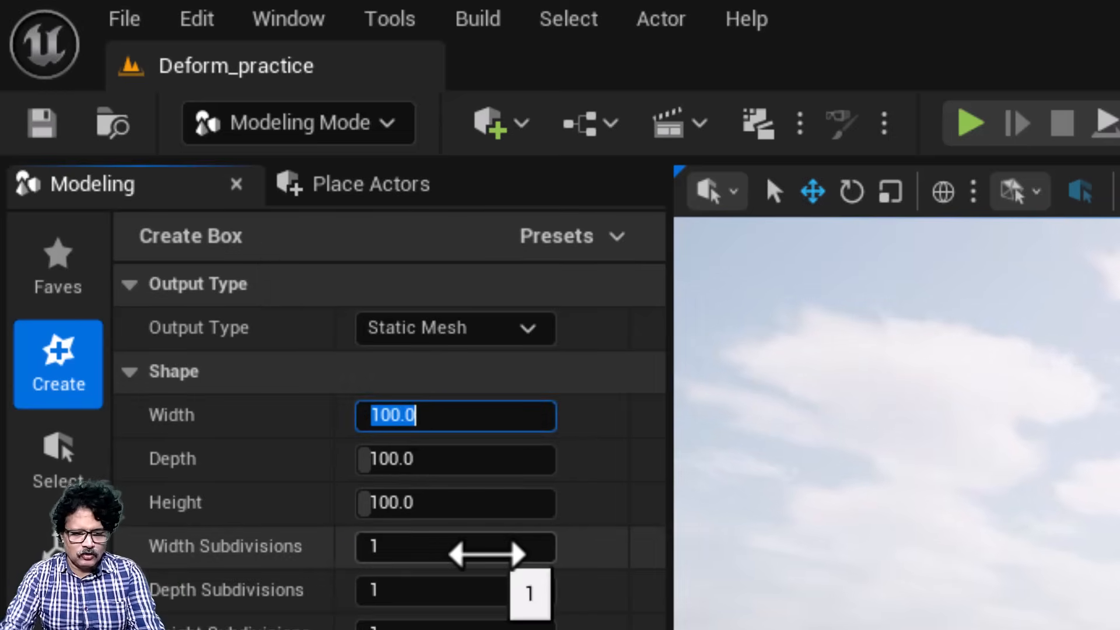
text(1200)
key(Tab)
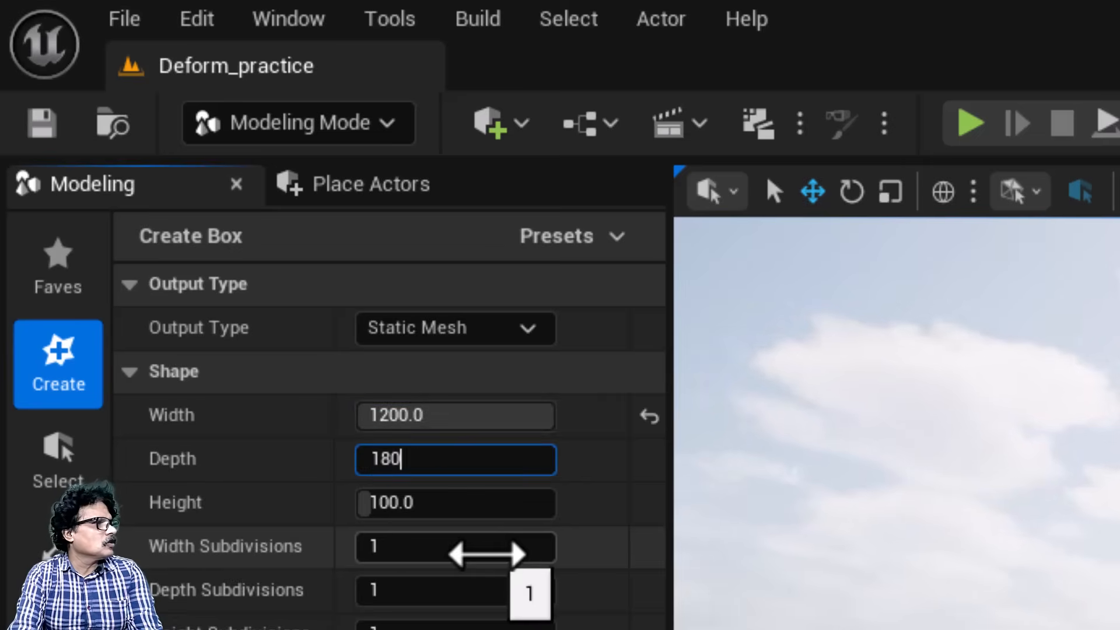
text(1800)
key(Tab)
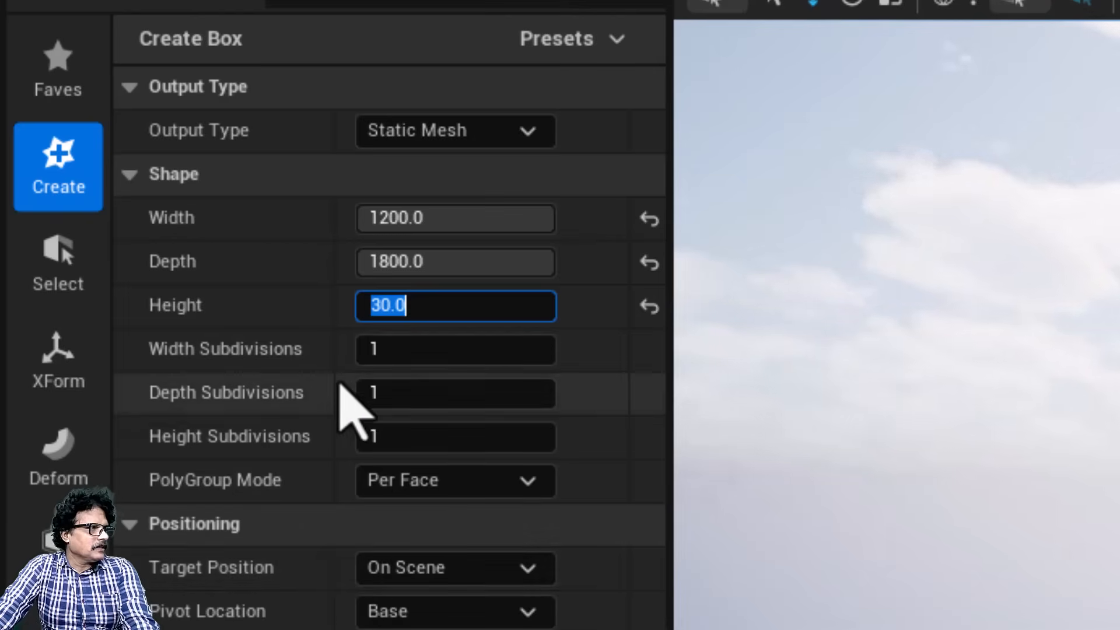
Step: Set the new box's width and depth subdivisions to 100 and its height subdivisions to 20
key(Tab)
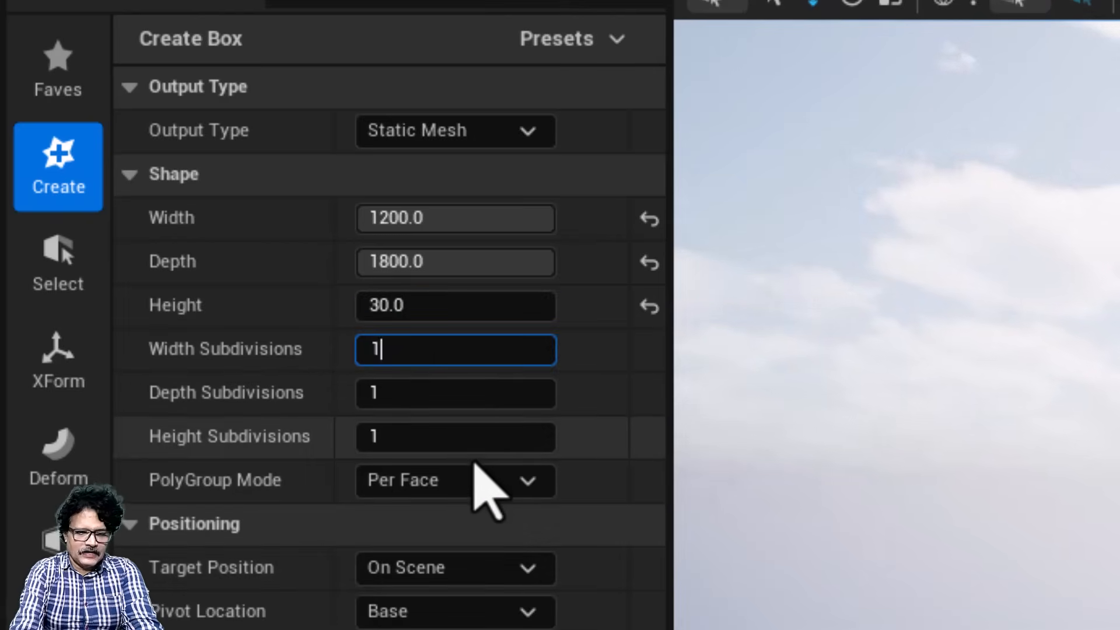
key(Tab)
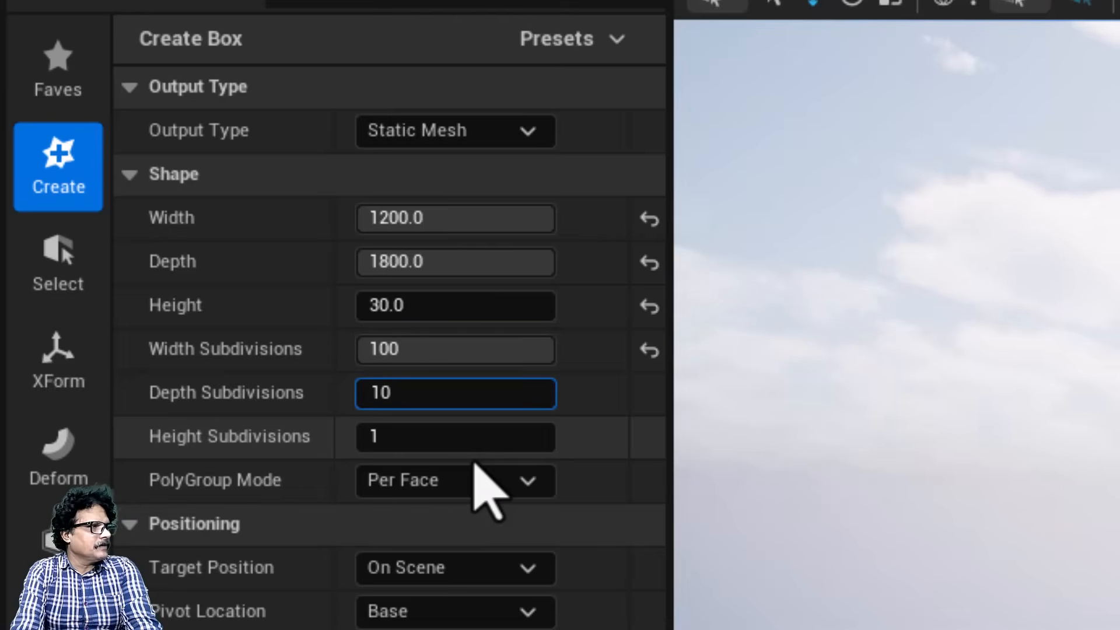
key(Tab)
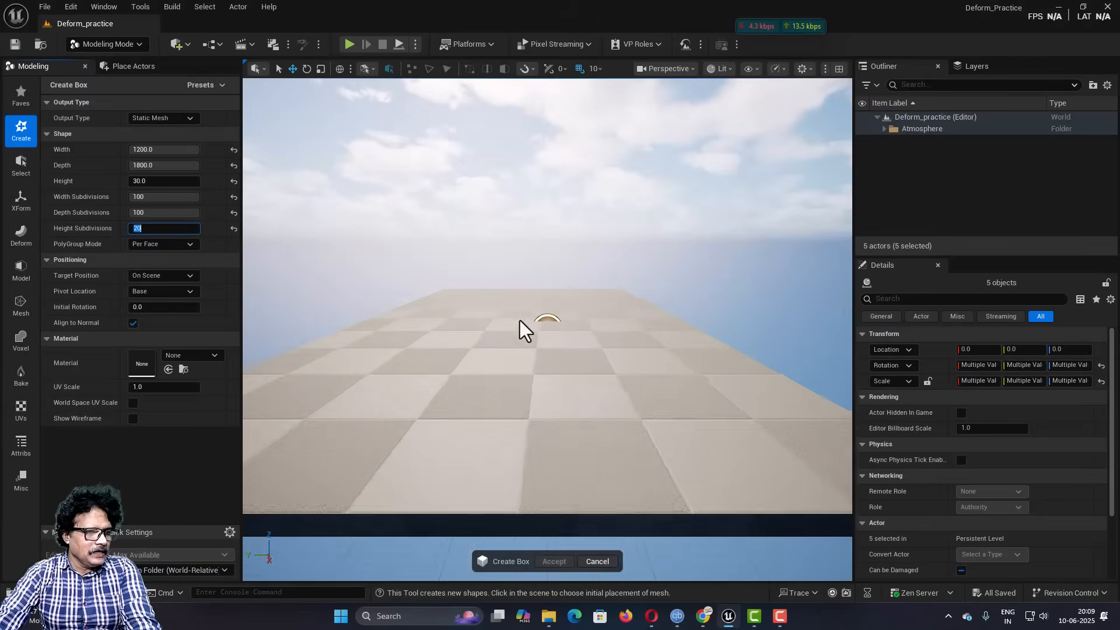
Step: Place the box in the scene, accept it and reset its location to 0, 0, 0
click(531, 320)
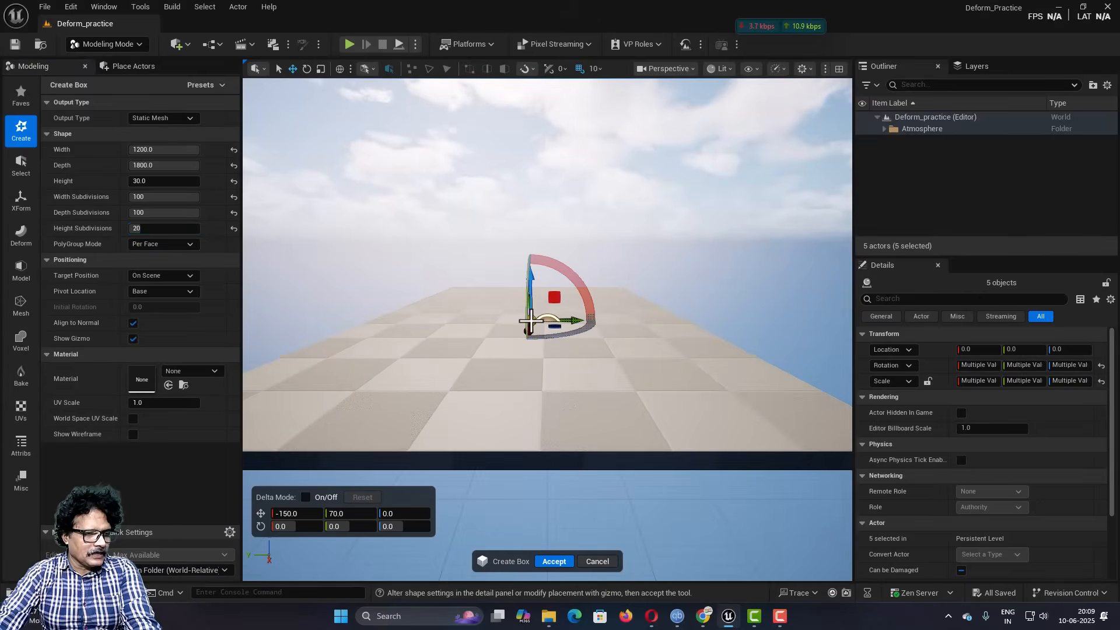
click(551, 562)
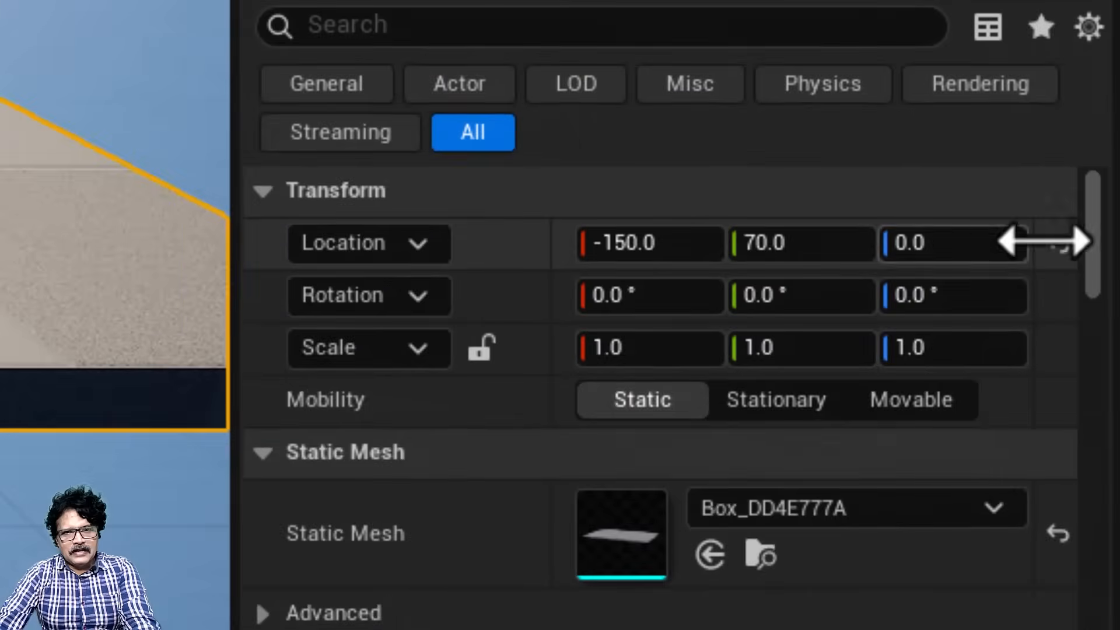
click(1058, 244)
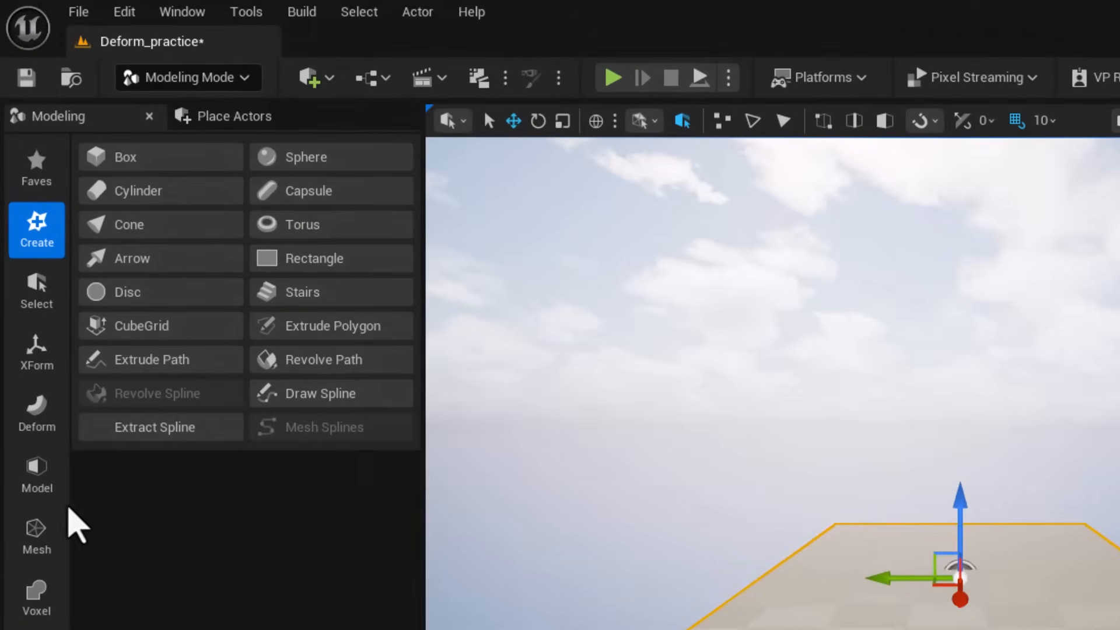
Step: Examine the box's wireframe and mesh statistics with the Mesh Inspector, and return to the Deform tool category
click(36, 415)
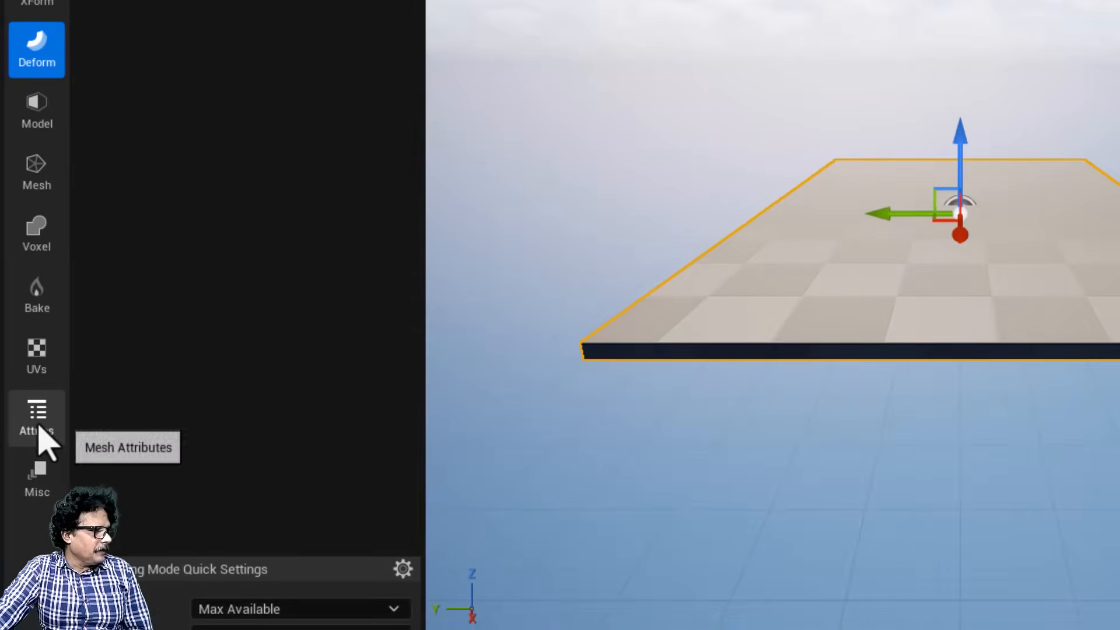
click(39, 426)
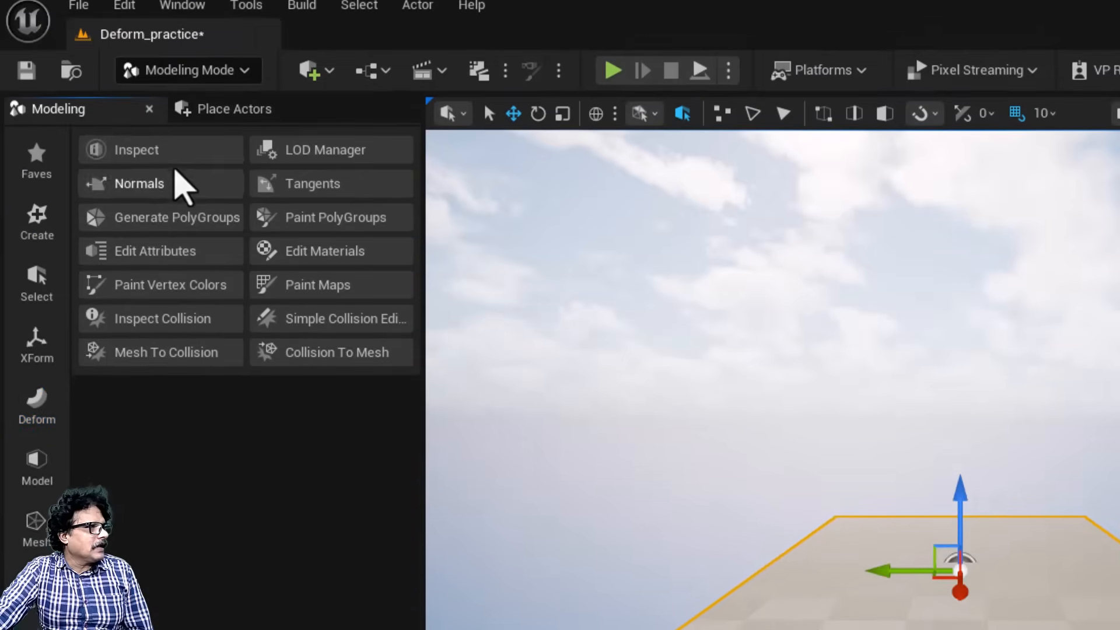
click(180, 175)
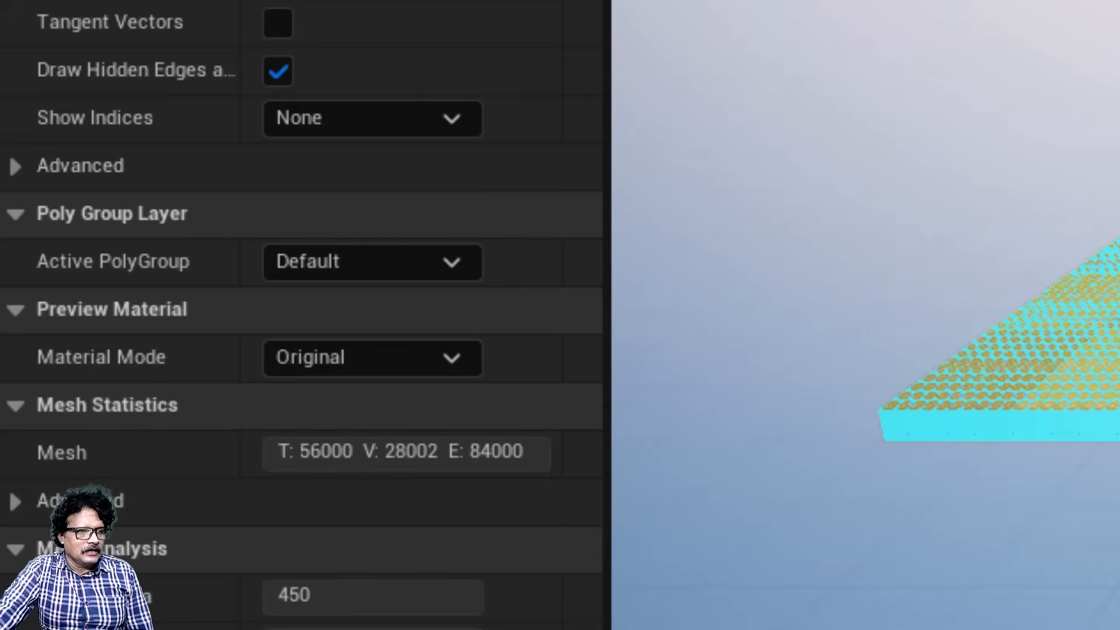
scroll(866, 350, up, 6)
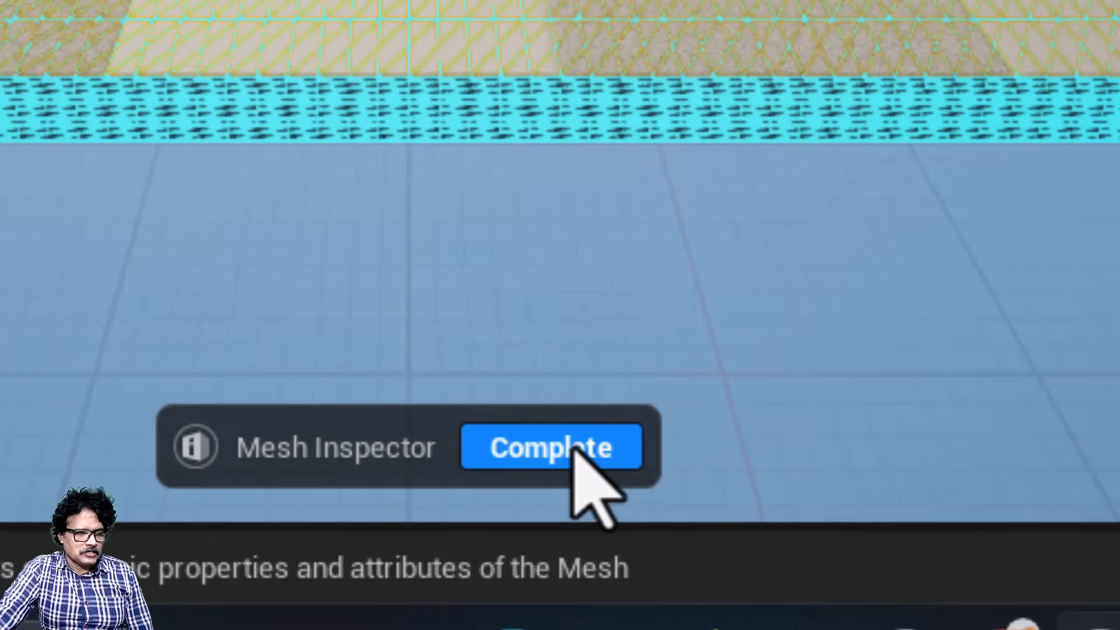
click(573, 450)
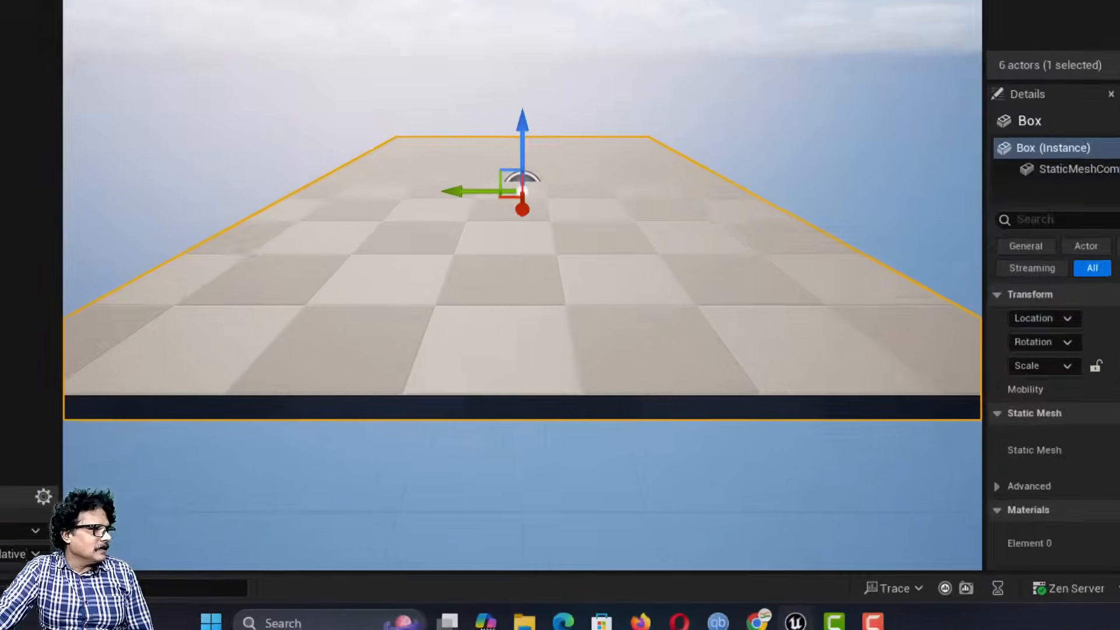
click(27, 231)
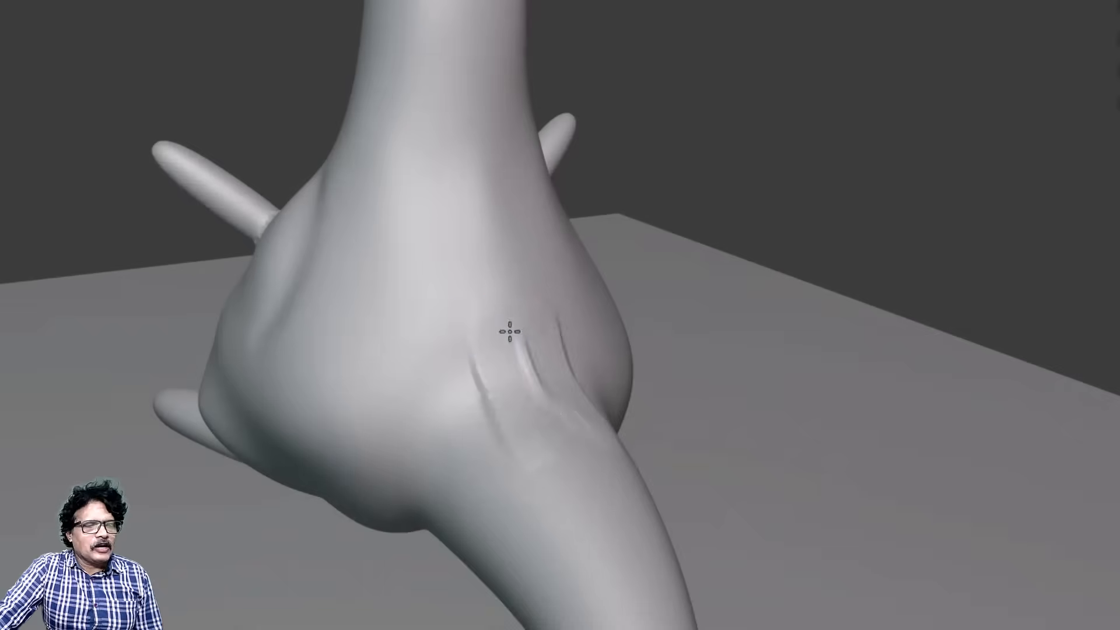
mouse_move(510, 330)
mouse_down()
mouse_move(575, 463)
mouse_move(545, 470)
mouse_up()
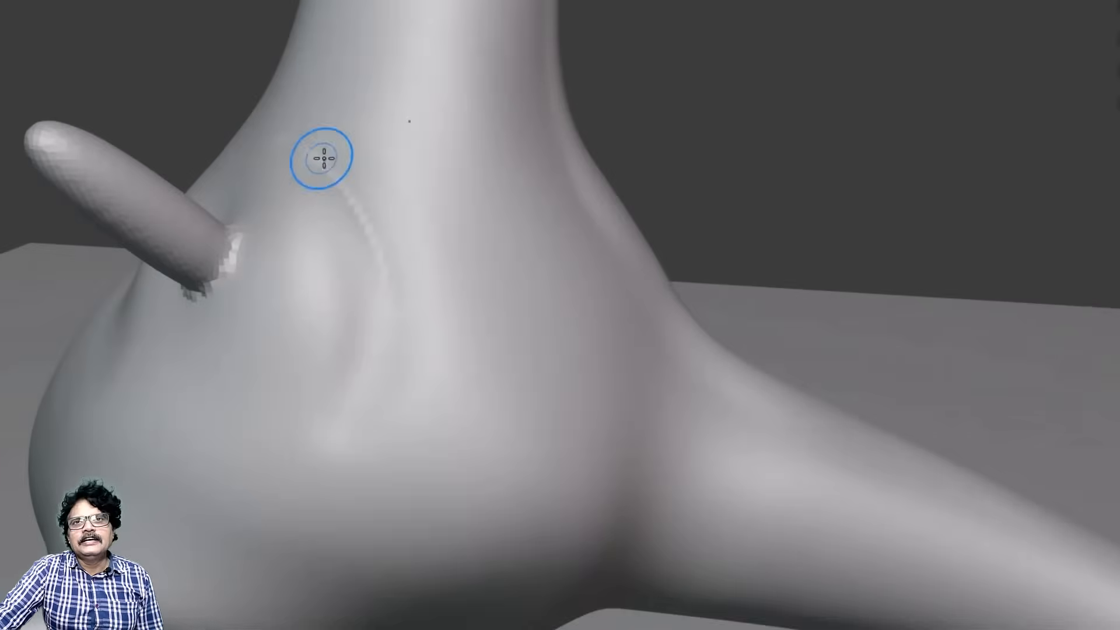
drag(321, 157, 335, 408)
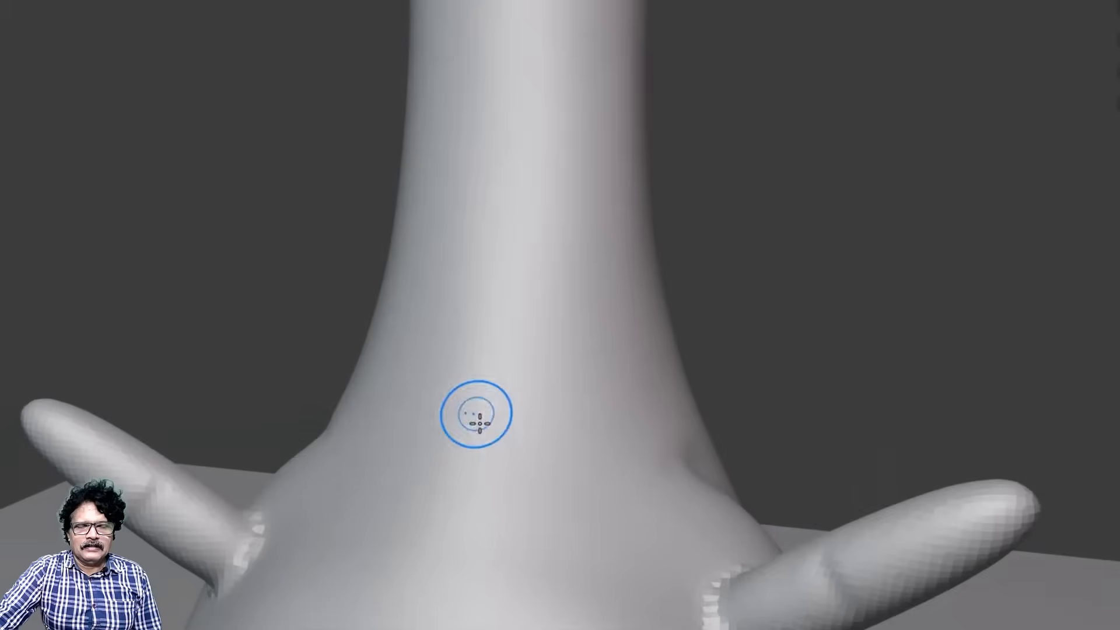
mouse_move(479, 424)
mouse_down()
mouse_move(587, 400)
mouse_move(496, 417)
mouse_move(602, 350)
mouse_move(608, 358)
mouse_up()
scroll(530, 400, down, 1)
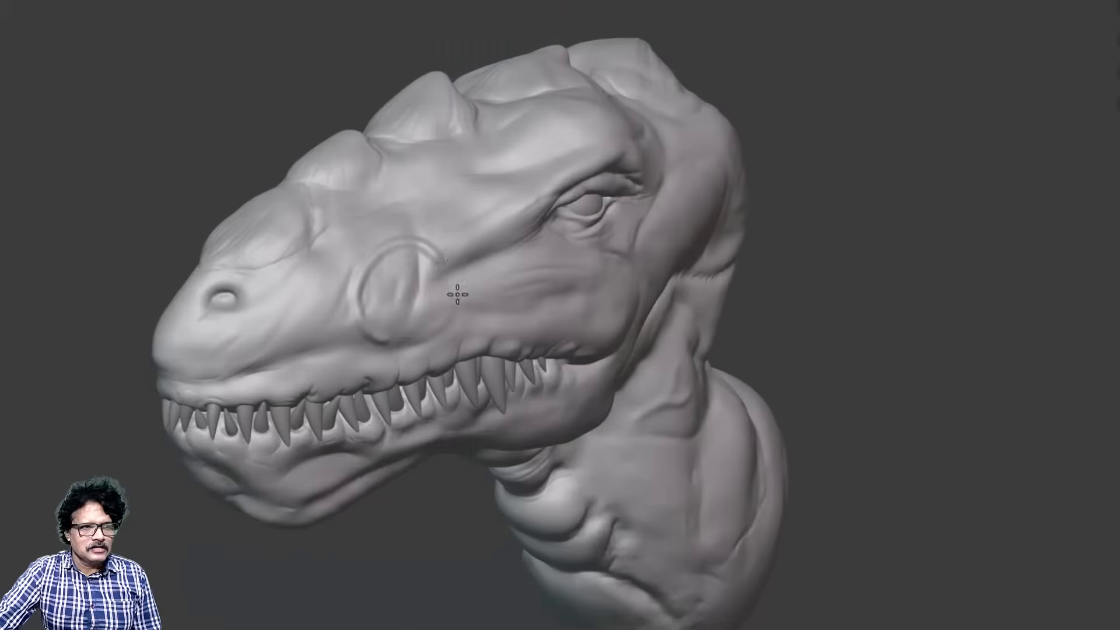
drag(457, 293, 537, 268)
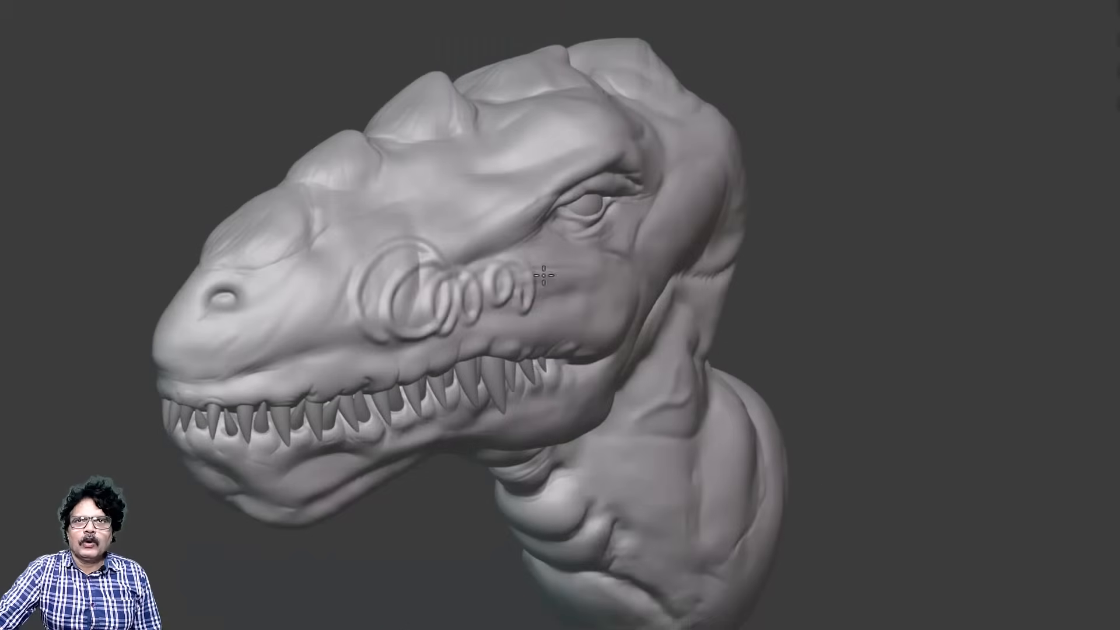
mouse_move(537, 268)
middle_down()
mouse_move(730, 273)
mouse_move(583, 280)
middle_up()
scroll(730, 273, down, 3)
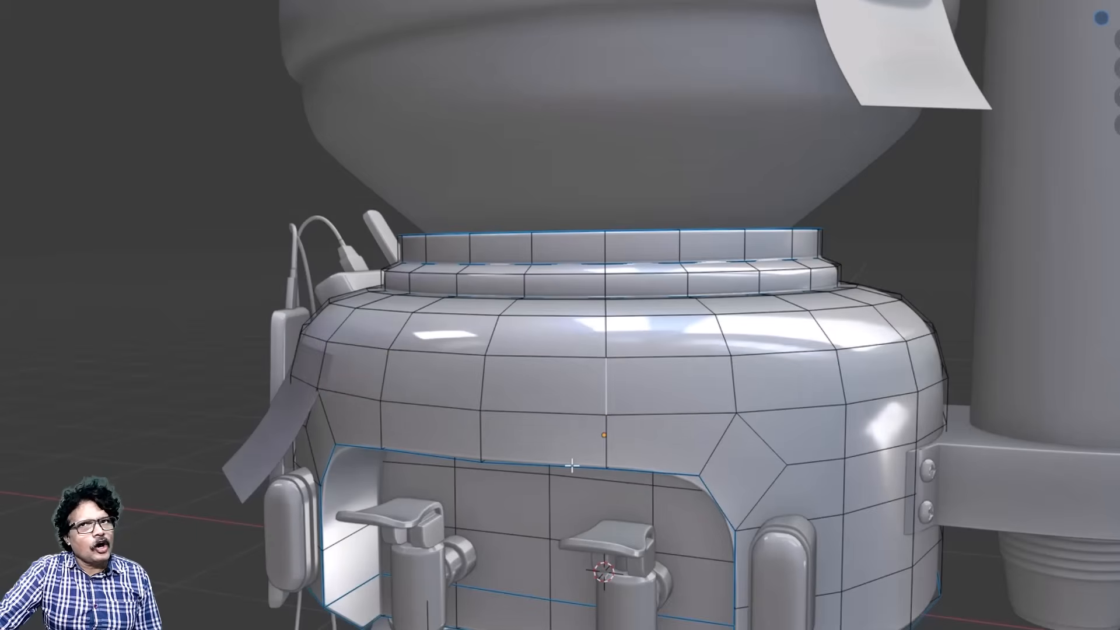
key(s)
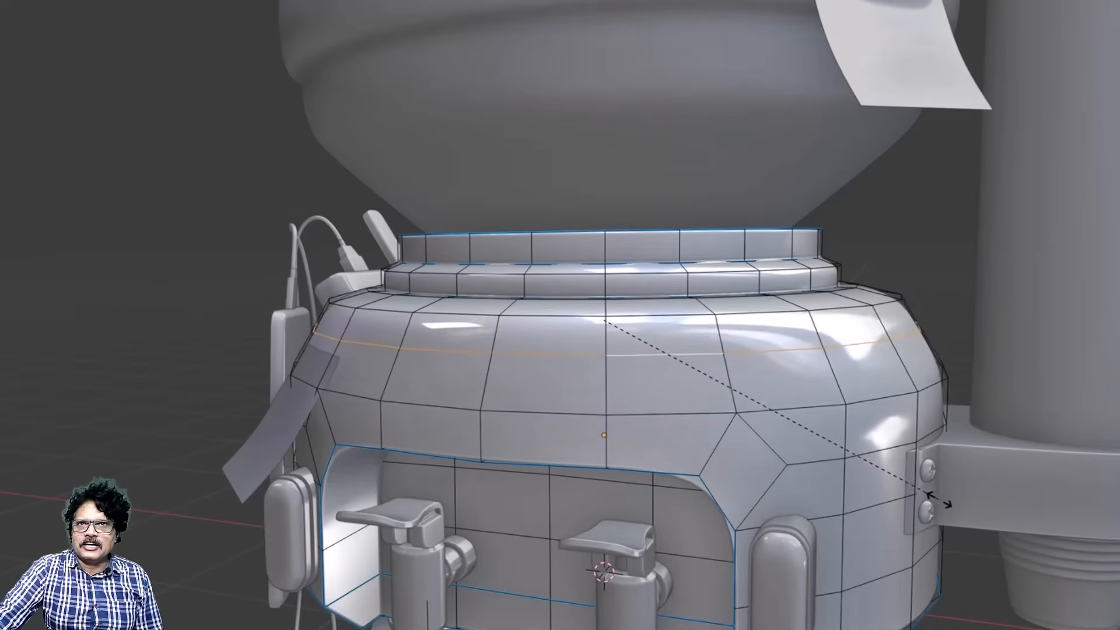
click(953, 510)
shift+middle_drag(466, 369, 464, 415)
alt+click(465, 415)
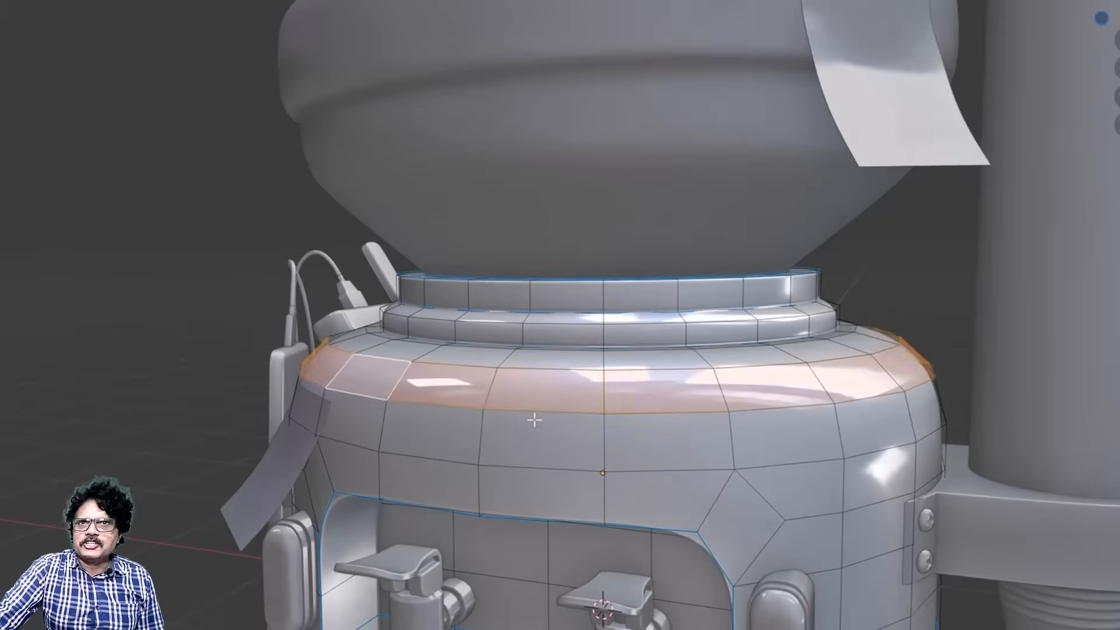
scroll(583, 437, up, 3)
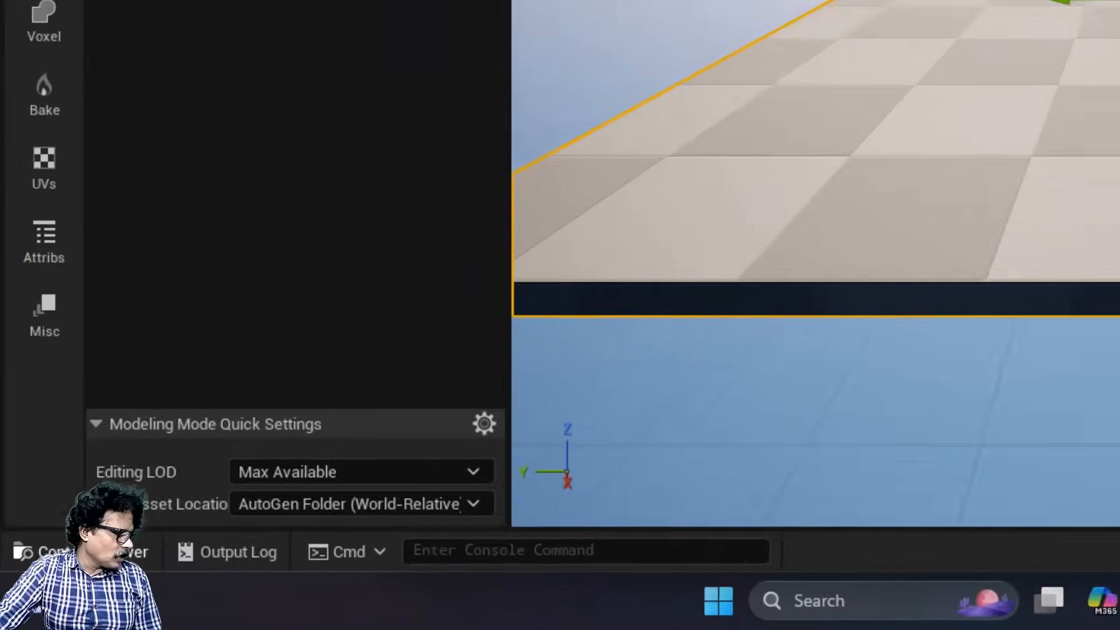
Step: Browse the project's Maps folder and examine the practice levels and the chair mesh
click(80, 551)
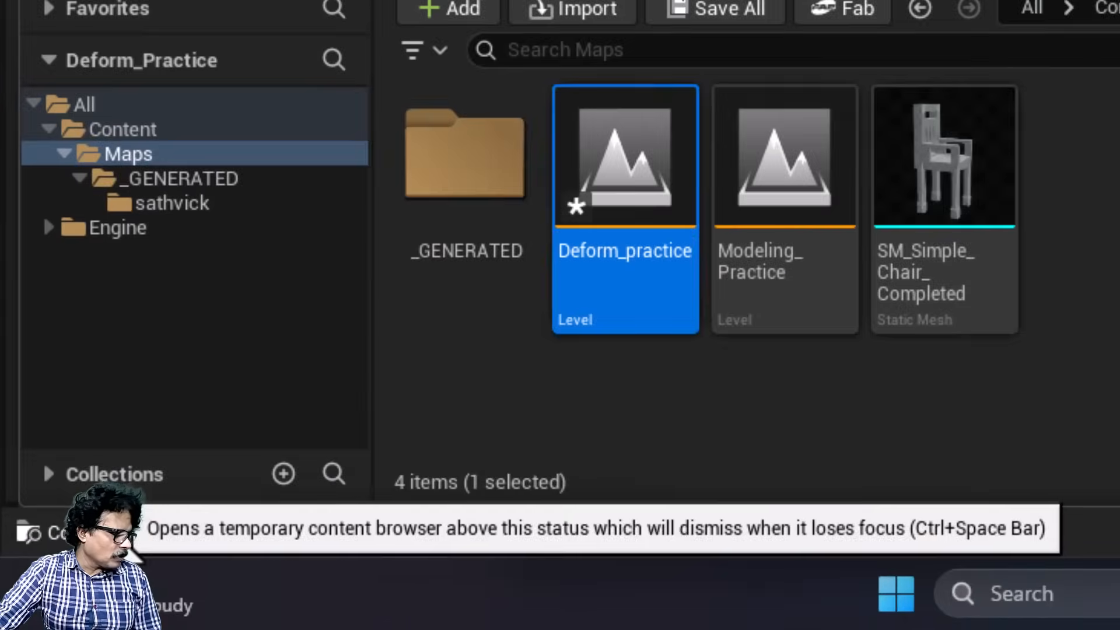
click(632, 265)
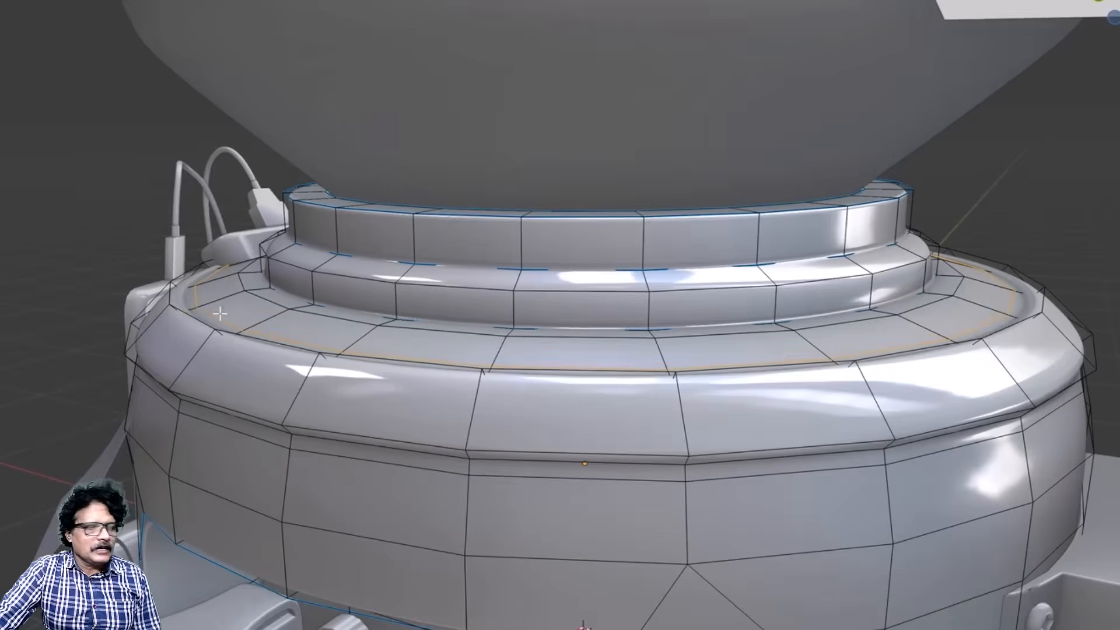
middle_drag(549, 546, 567, 507)
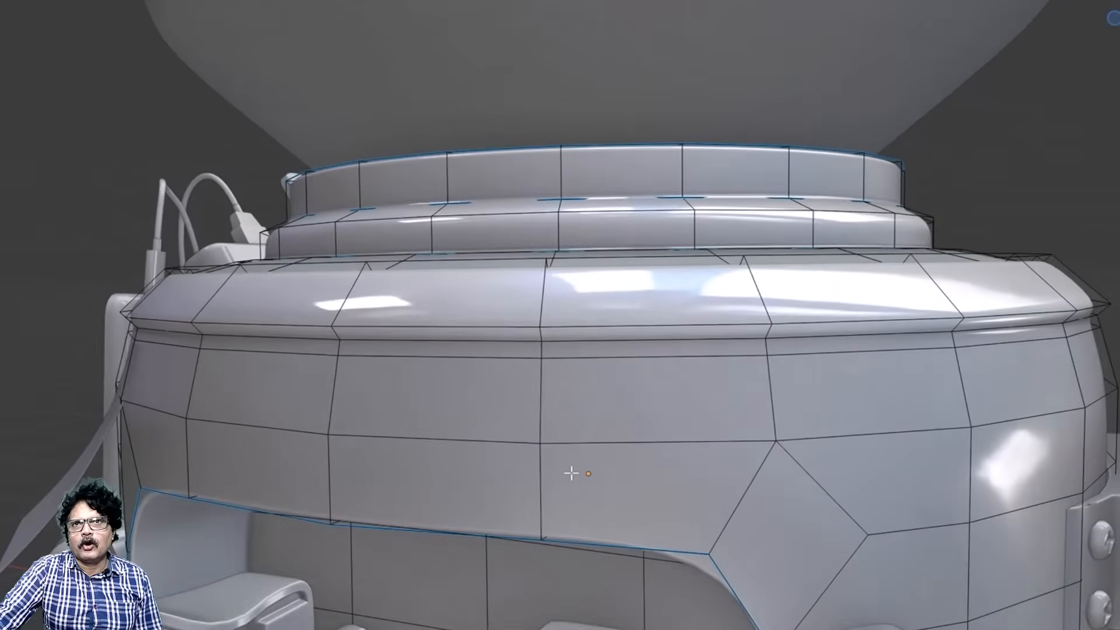
alt+click(468, 333)
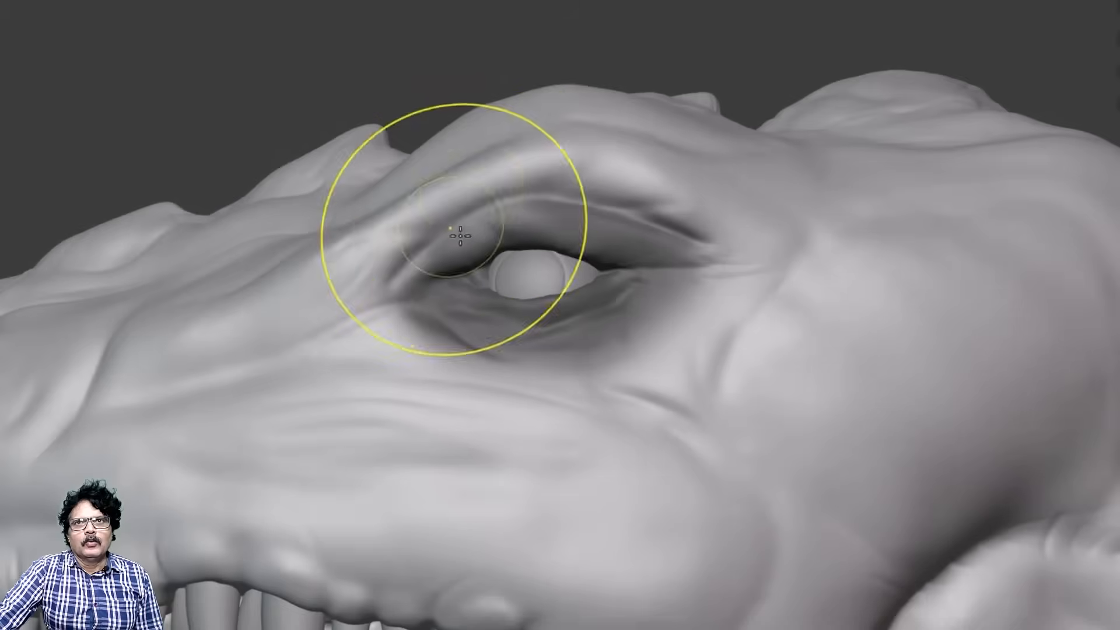
mouse_move(457, 230)
mouse_down()
mouse_move(593, 155)
mouse_move(690, 231)
mouse_up()
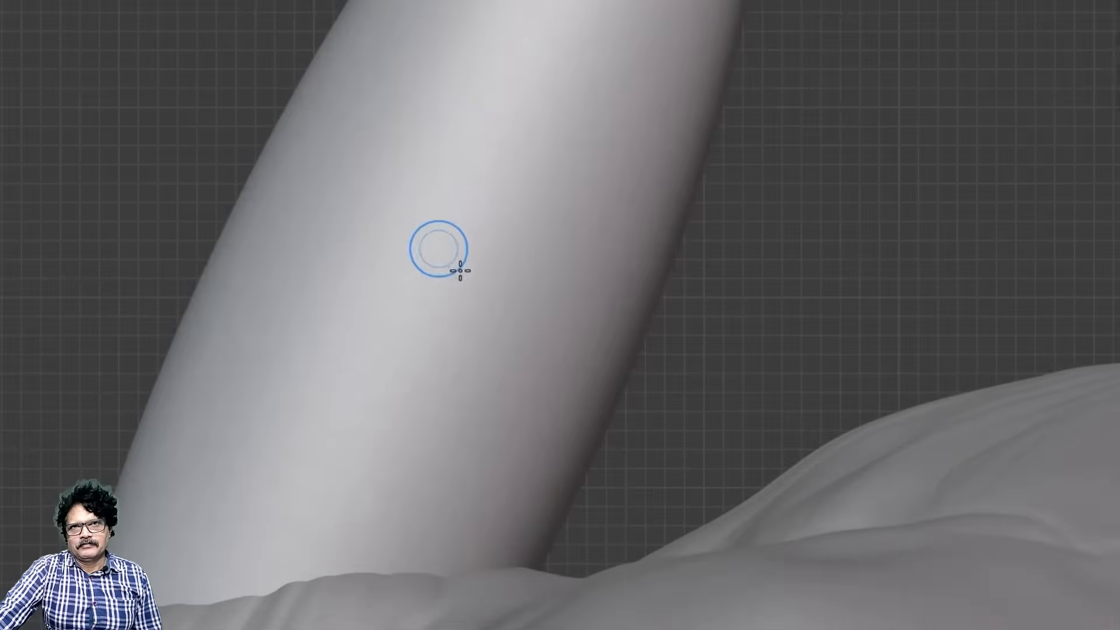
mouse_move(471, 267)
mouse_down()
mouse_move(365, 340)
mouse_move(348, 327)
mouse_move(425, 284)
mouse_move(460, 198)
mouse_up()
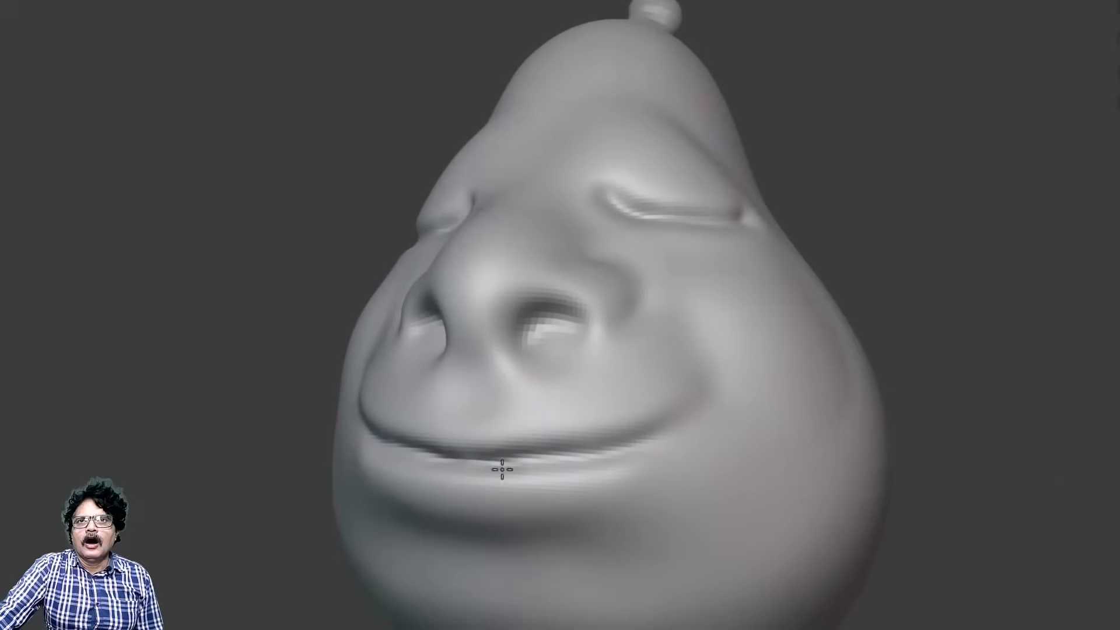
drag(502, 469, 713, 385)
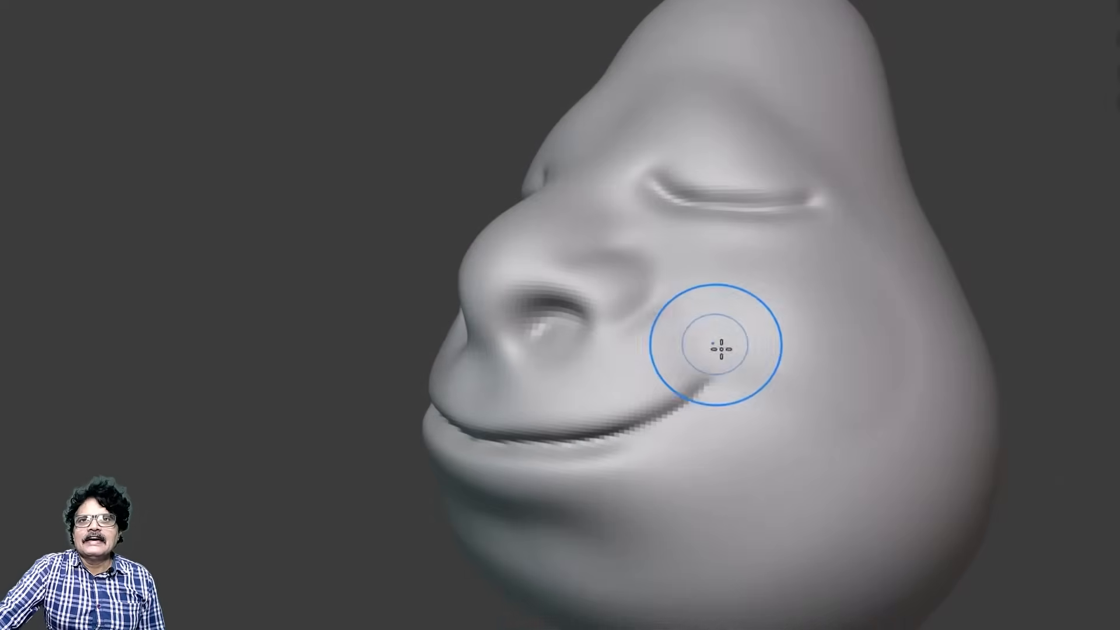
mouse_move(720, 350)
mouse_down()
mouse_move(760, 402)
mouse_move(729, 376)
mouse_up()
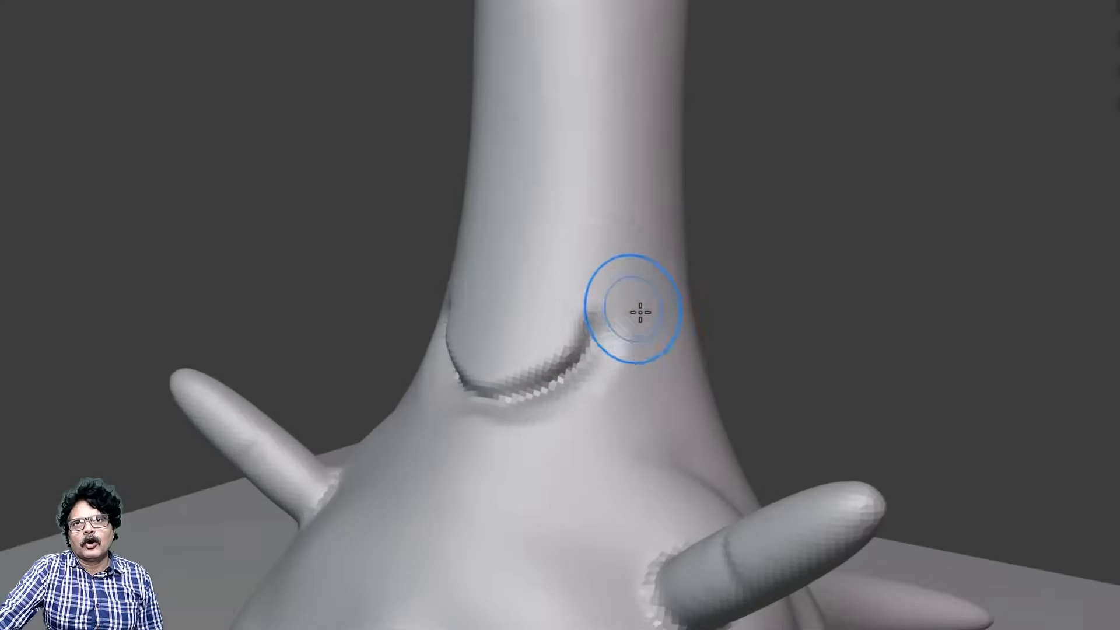
mouse_move(639, 305)
mouse_down()
mouse_move(625, 280)
mouse_move(664, 351)
mouse_up()
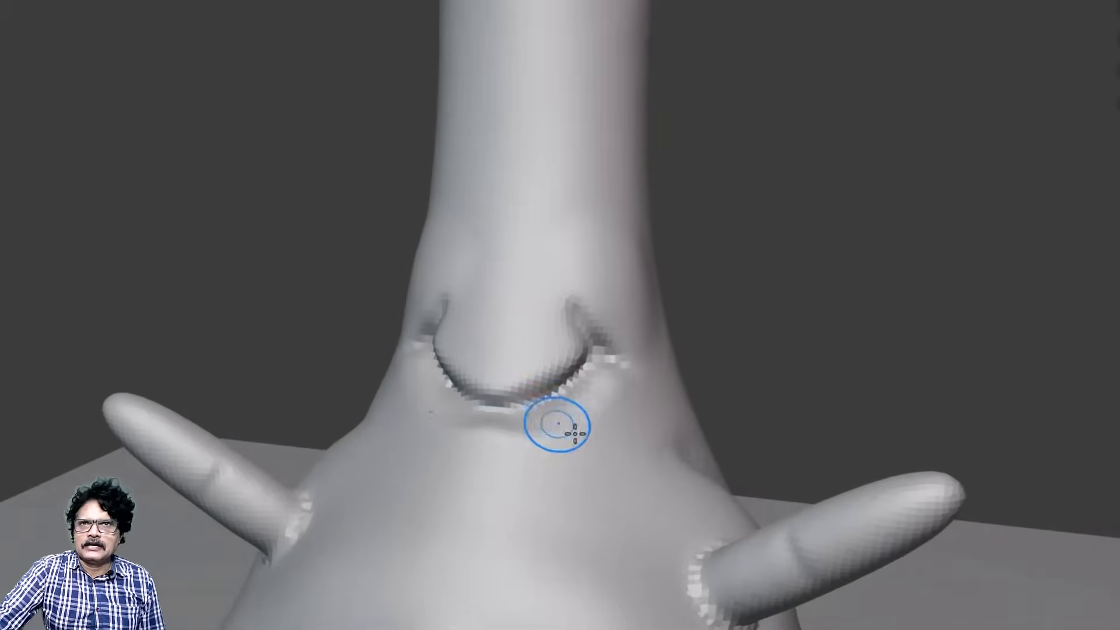
drag(565, 429, 539, 474)
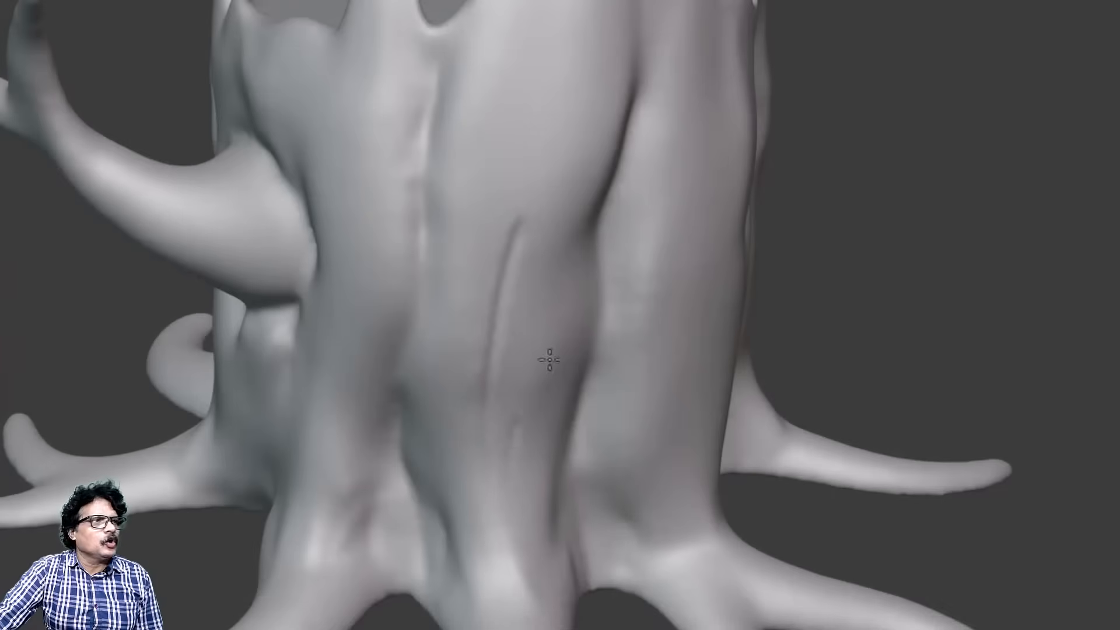
drag(549, 360, 518, 449)
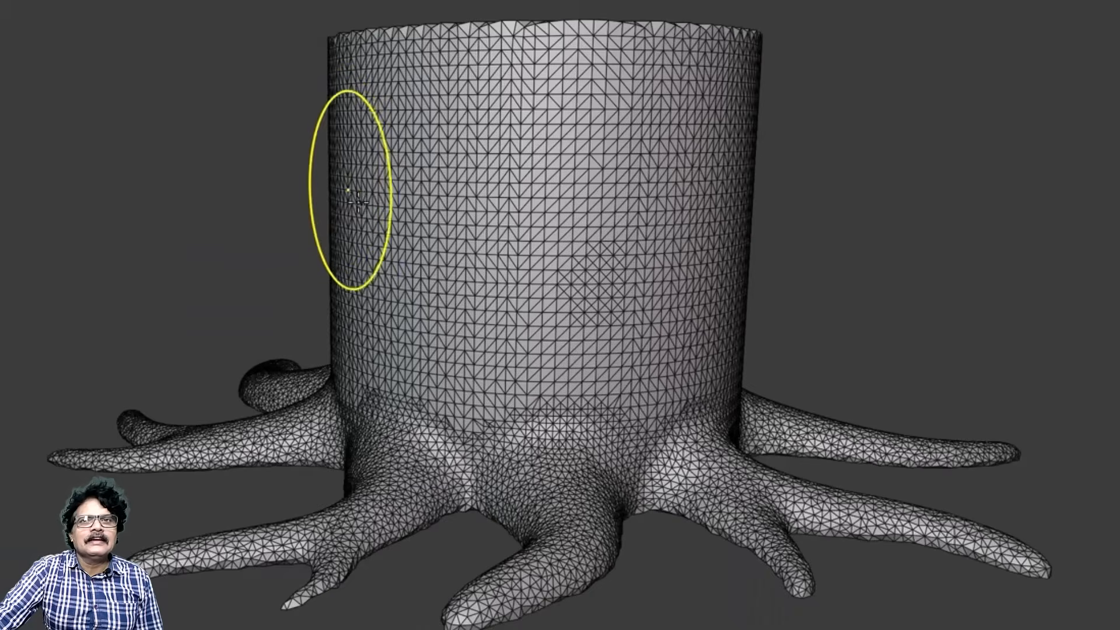
mouse_move(357, 202)
mouse_down()
mouse_move(288, 187)
mouse_move(113, 79)
mouse_move(3, 104)
mouse_up()
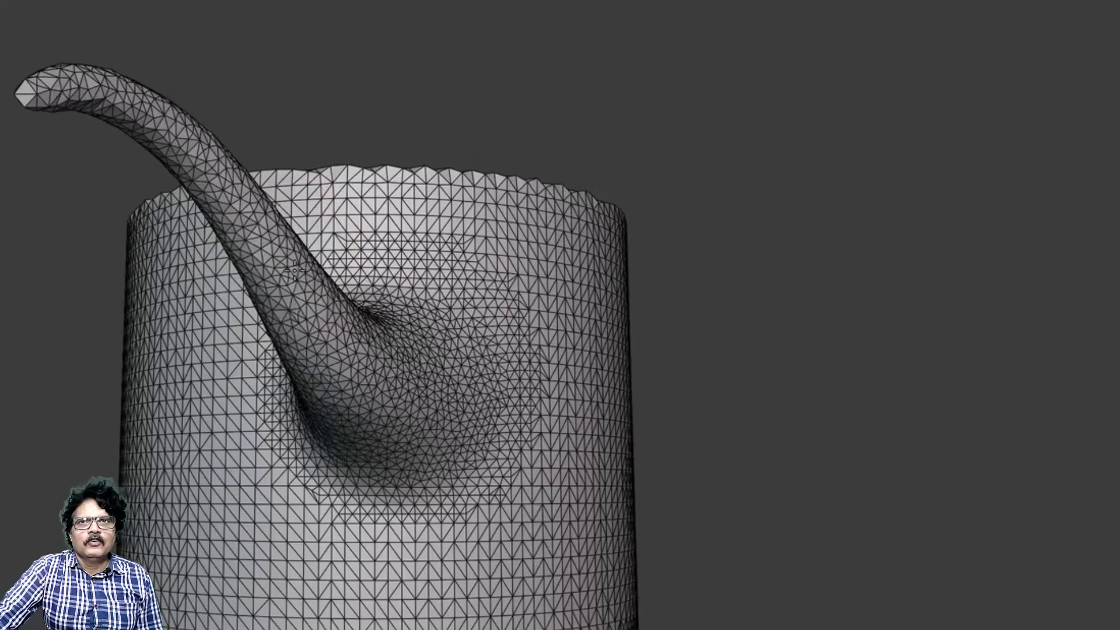
mouse_move(274, 280)
mouse_down()
mouse_move(338, 130)
mouse_move(451, 50)
mouse_up()
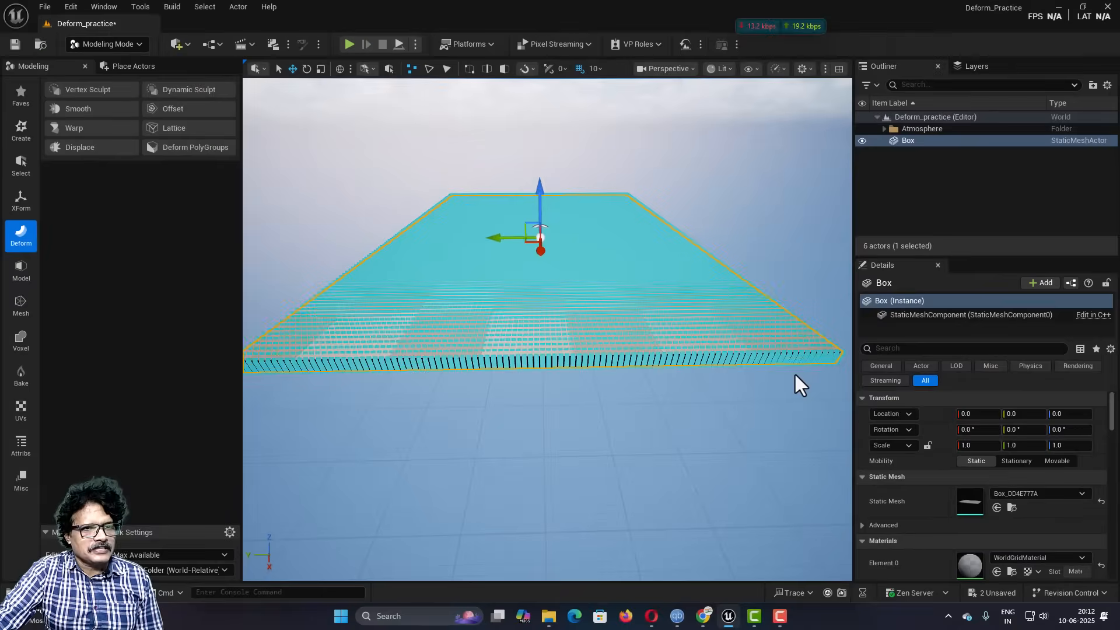
right_drag(1087, 593, 1117, 575)
Step: Try pulling a single vertex on the box's upper edge to X 930, and undo the move
right_drag(455, 235, 508, 213)
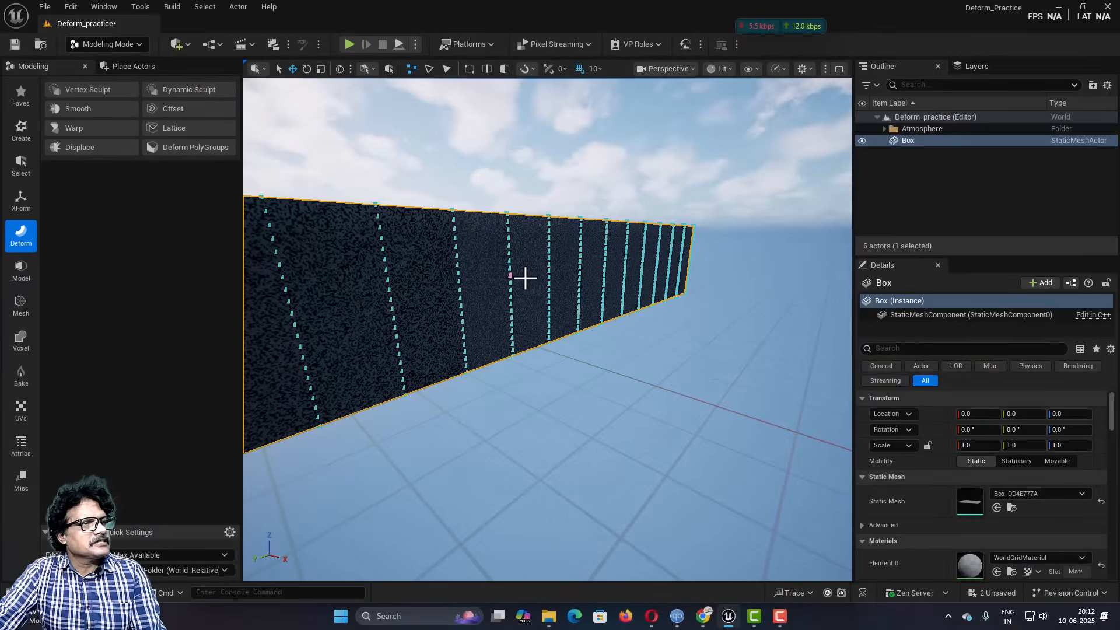
click(508, 215)
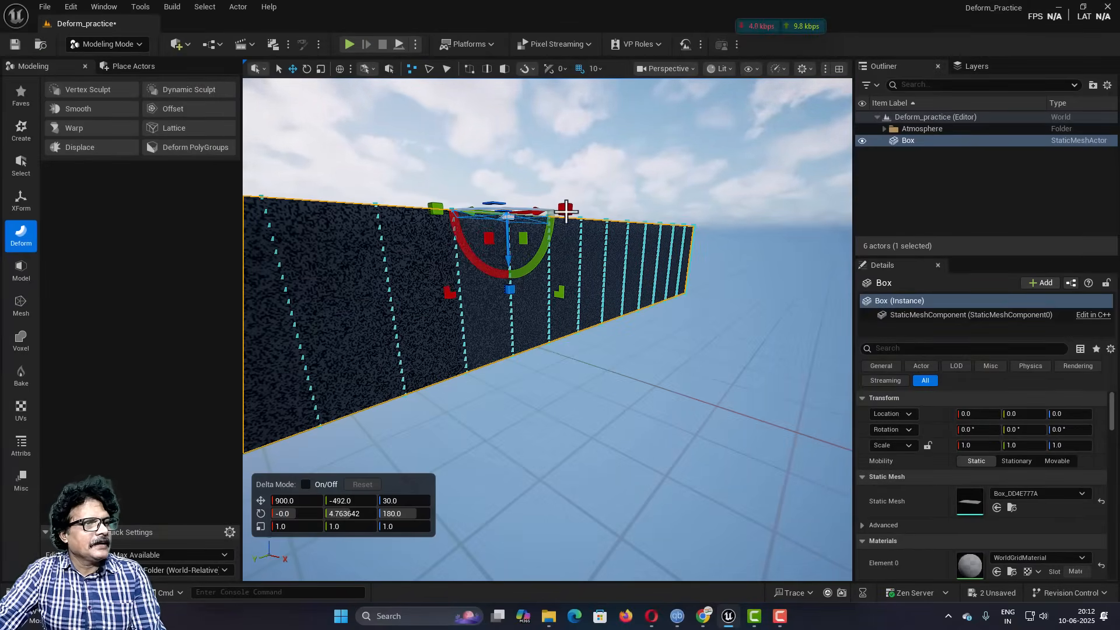
drag(566, 210, 754, 237)
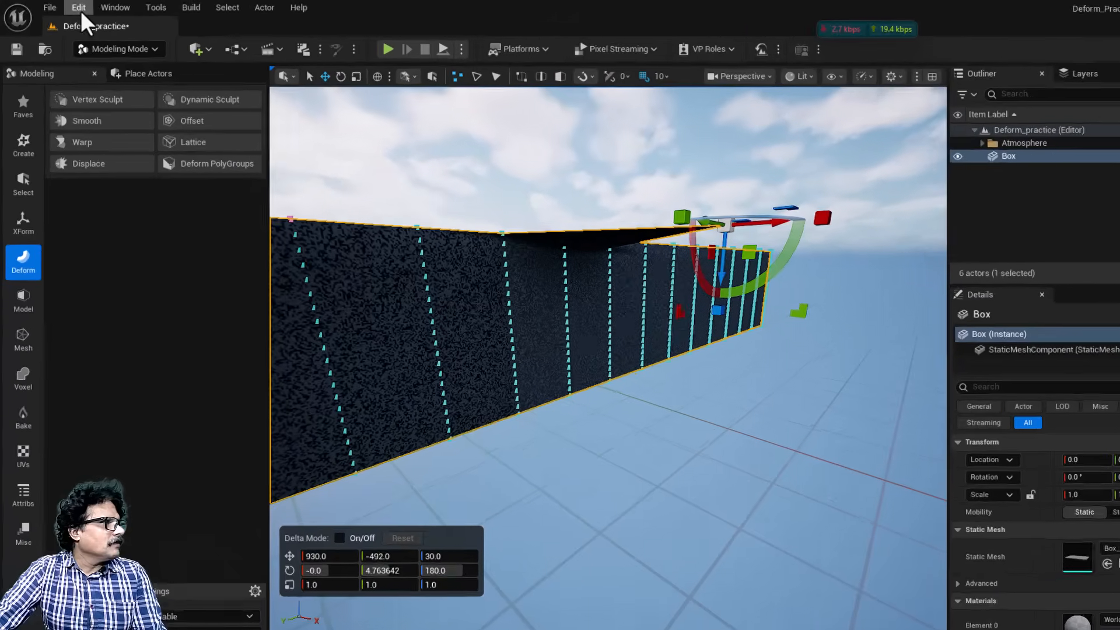
click(71, 7)
click(95, 65)
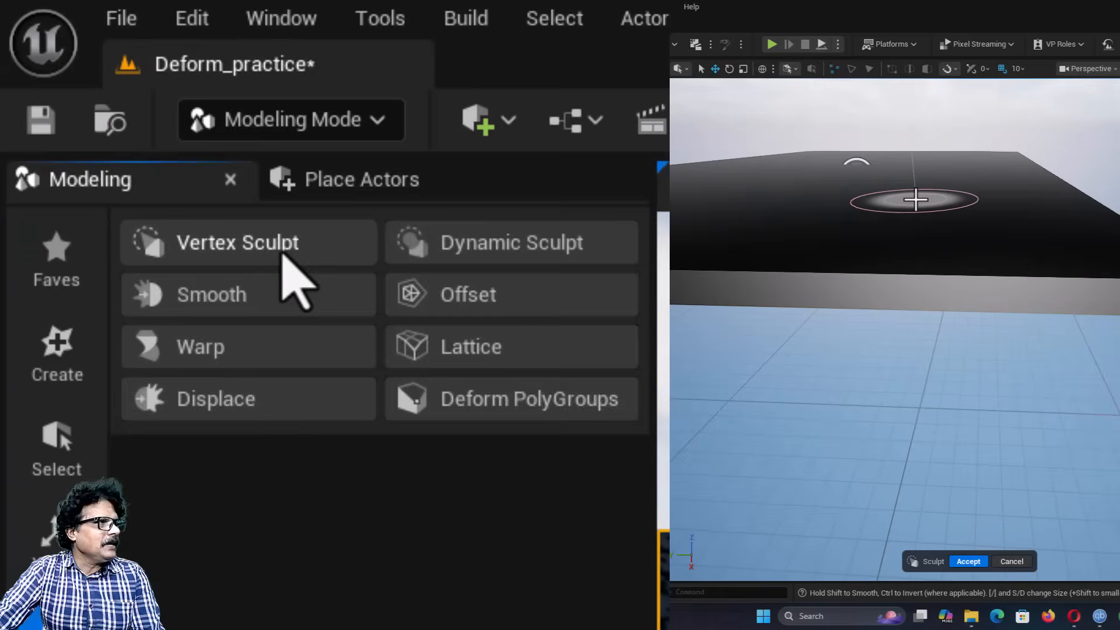
Step: Start Vertex Sculpt on the box and try a smaller and a larger brush over its upper surface
click(103, 94)
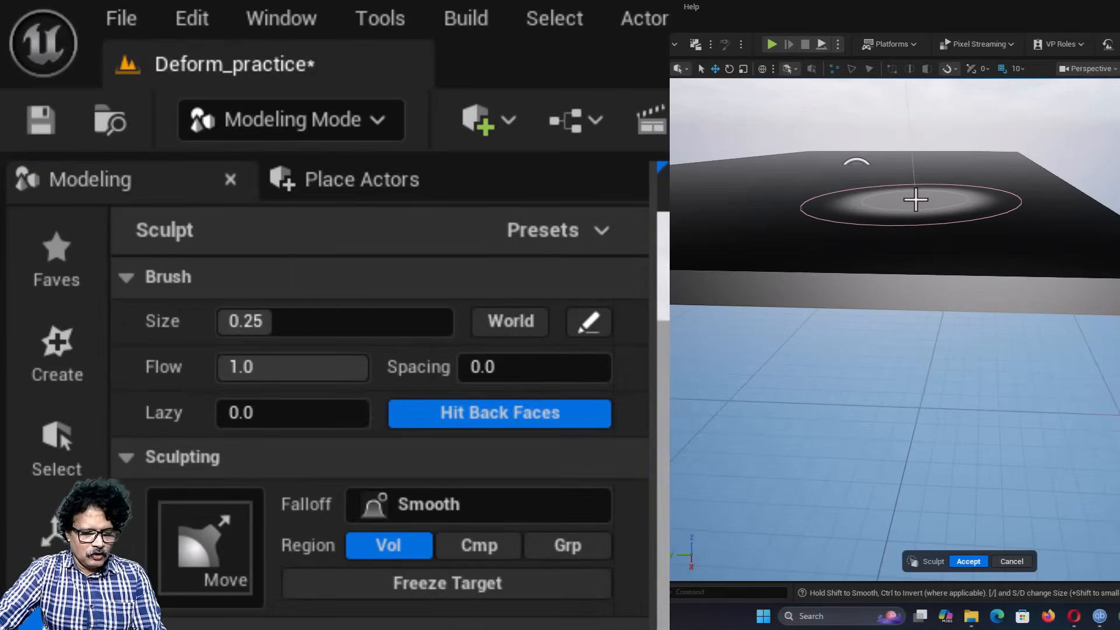
key(bracketleft)
key(bracketleft)
key(bracketleft)
key(bracketleft)
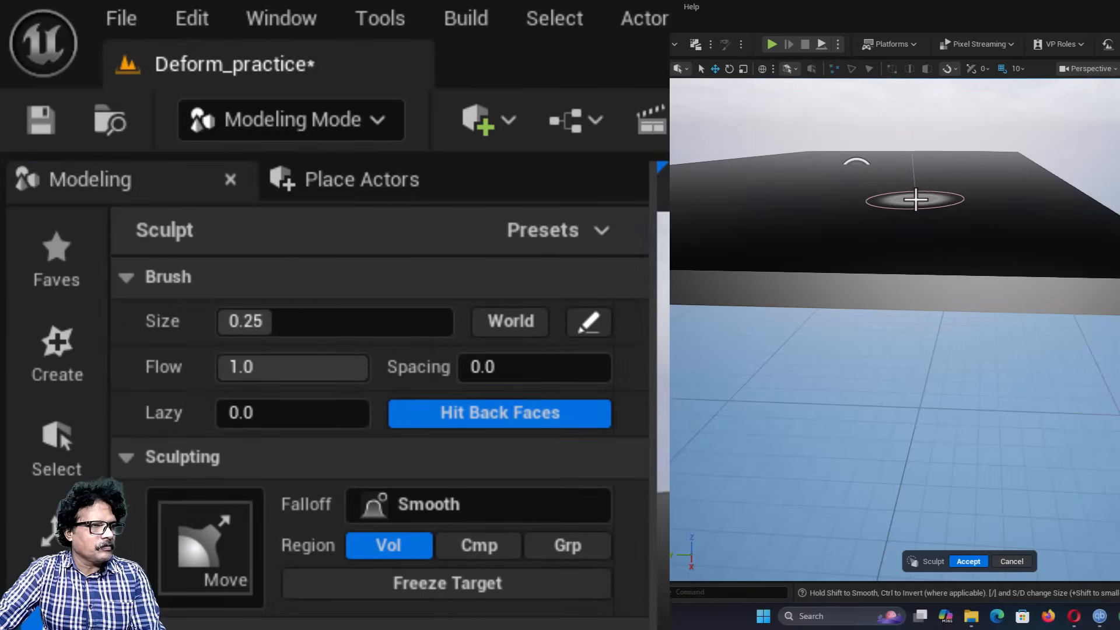
key(bracketright)
key(bracketright)
key(bracketright)
key(bracketright)
key(bracketright)
Step: Try further sculpt brush sizes, shrinking the brush to 0.07 and enlarging it to 0.25
key(bracketright)
key(bracketright)
key(bracketright)
key(bracketright)
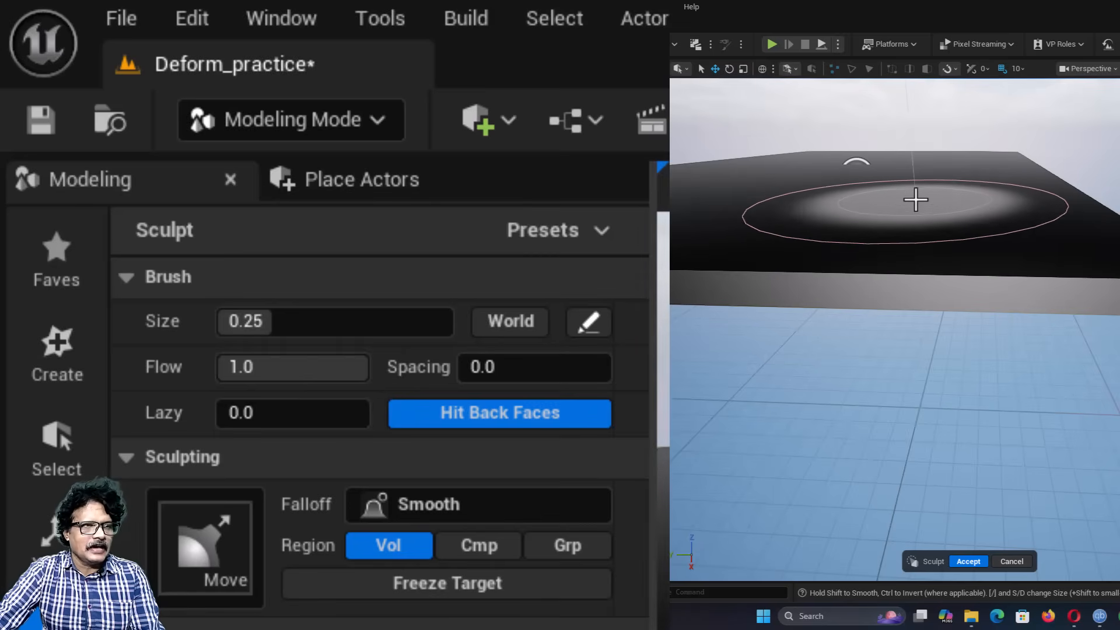
key(bracketleft)
key(bracketleft)
key(bracketleft)
key(bracketright)
key(bracketright)
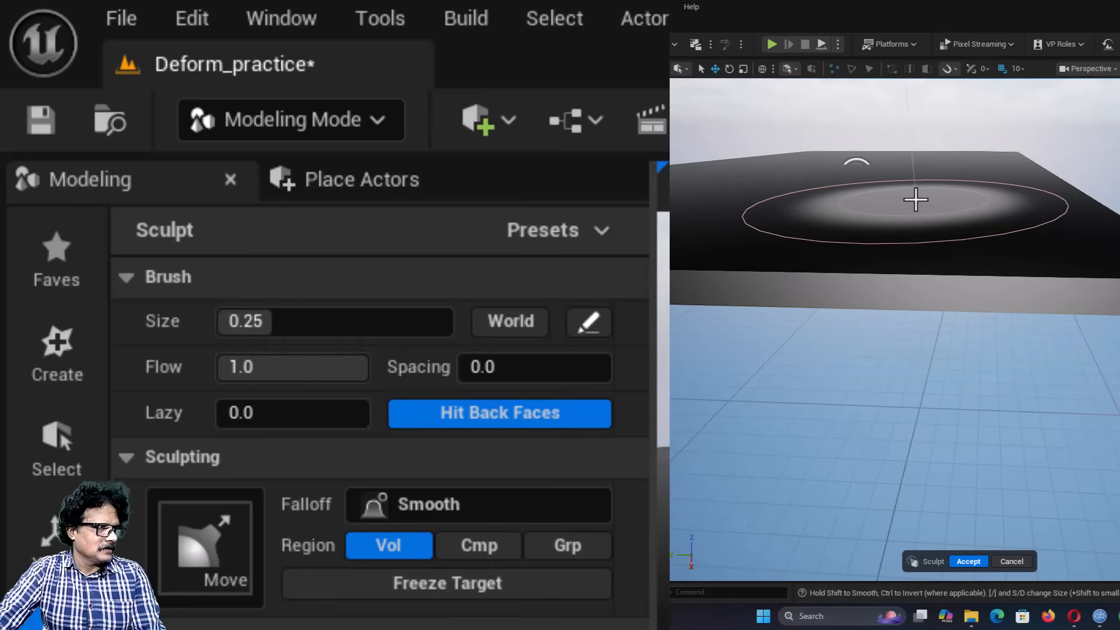
key(bracketleft)
key(bracketleft)
key(bracketleft)
key(bracketleft)
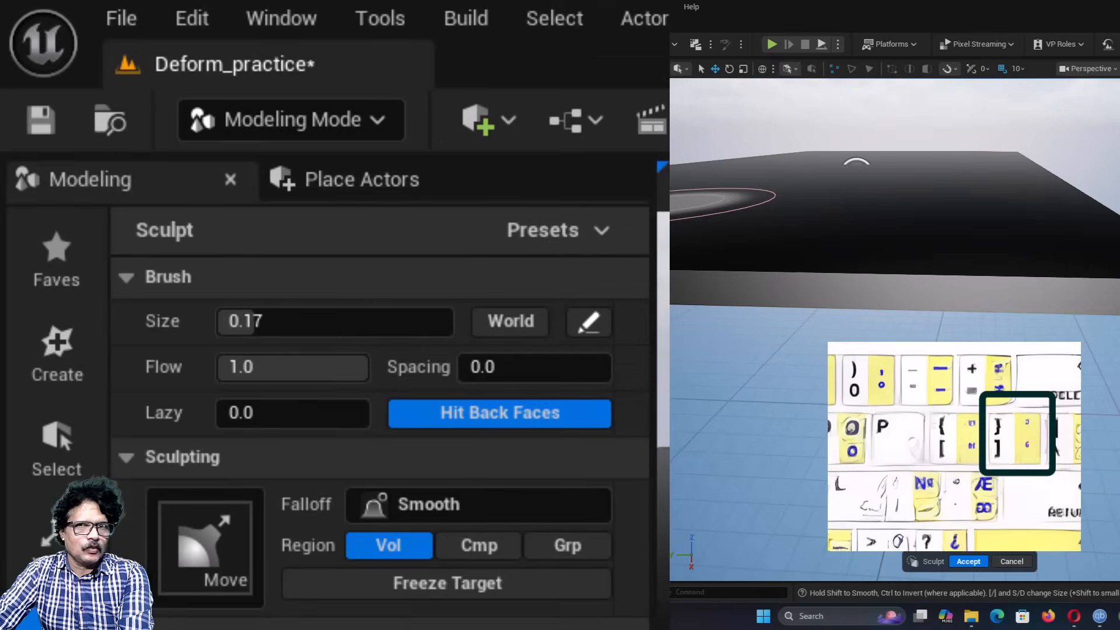
key(bracketleft)
key(bracketleft)
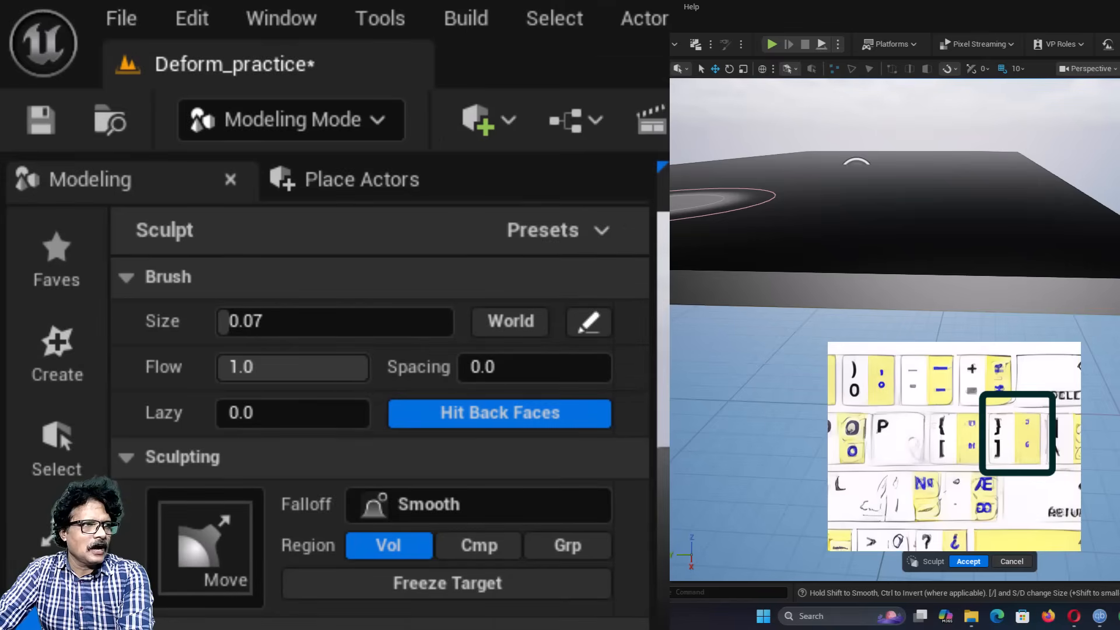
key(bracketright)
key(bracketright)
Step: Reduce the sculpt brush size to 0.15
key(bracketright)
key(bracketright)
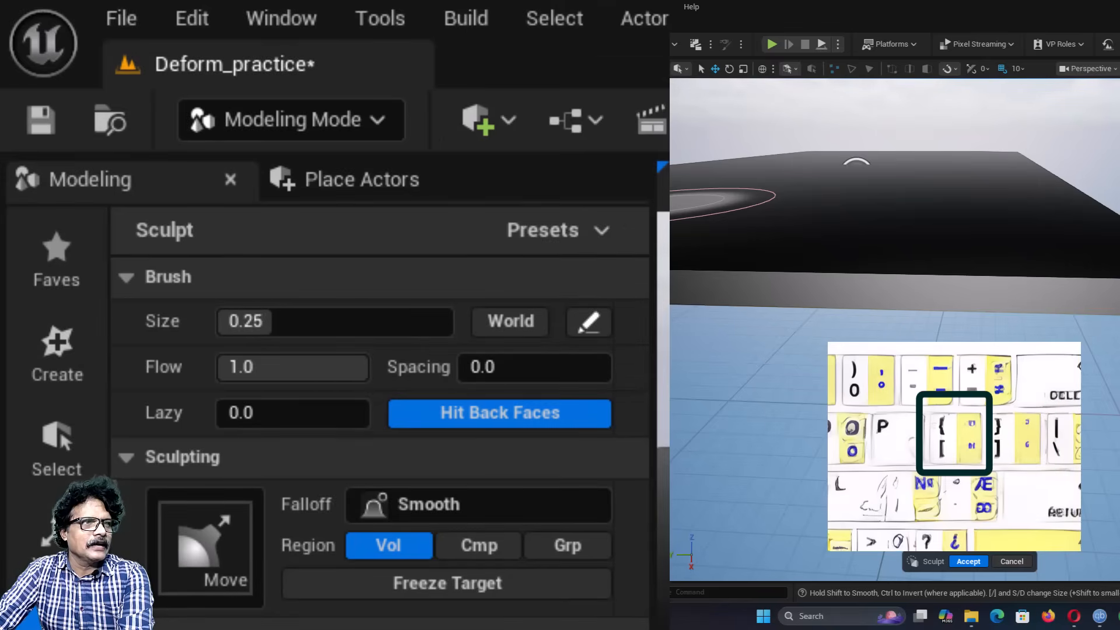
key(bracketleft)
key(bracketleft)
key(bracketright)
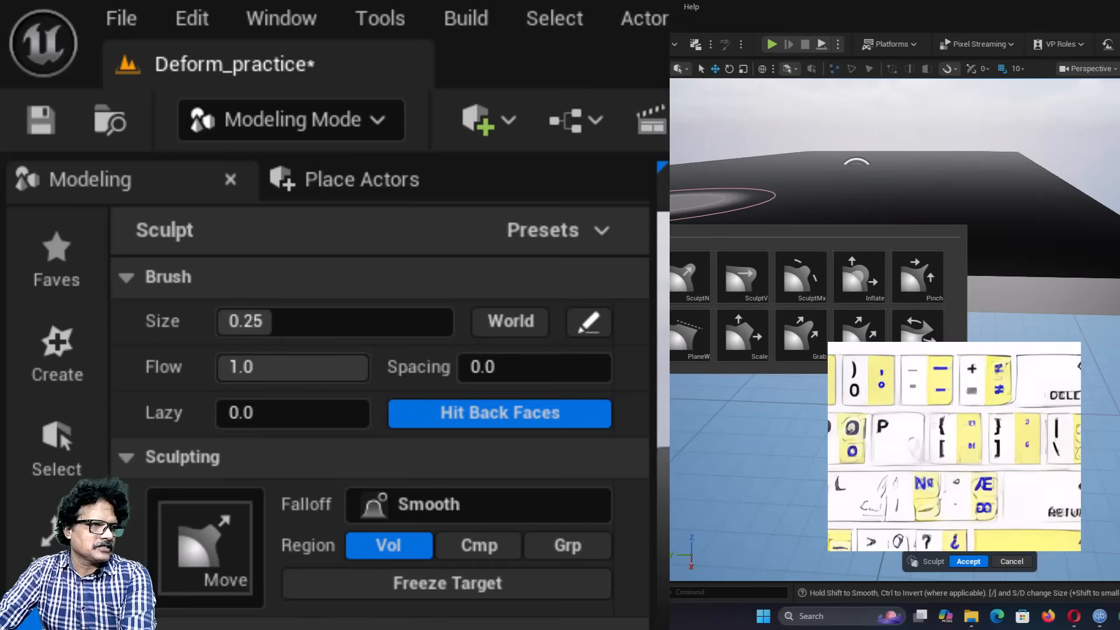
key(bracketleft)
key(bracketleft)
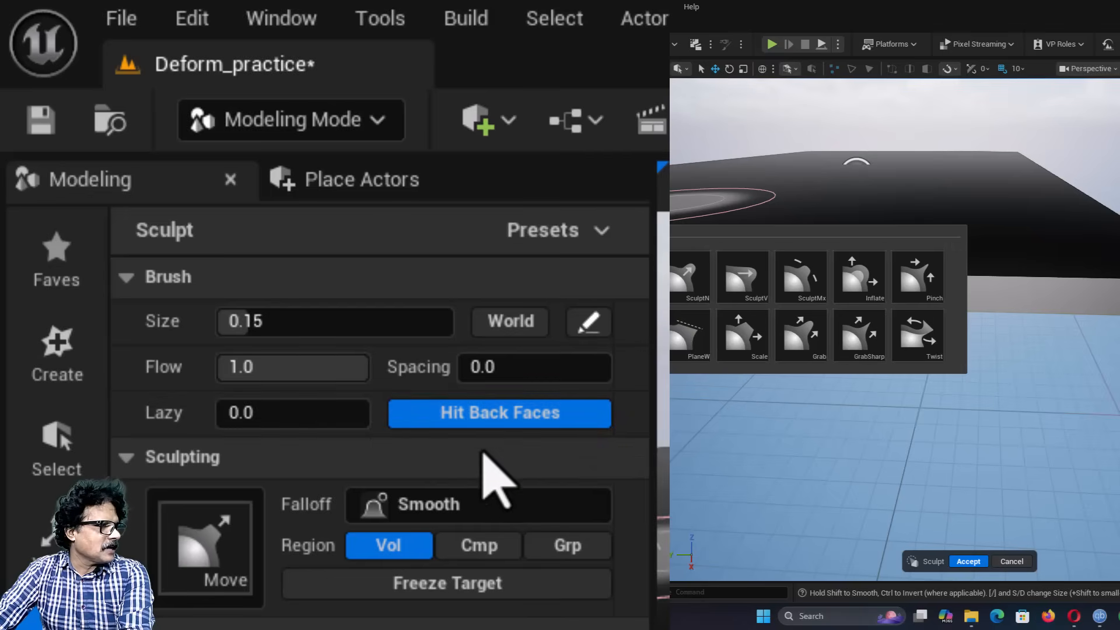
Step: Look through the primary brush types available for vertex sculpting and keep the Move brush
click(1000, 137)
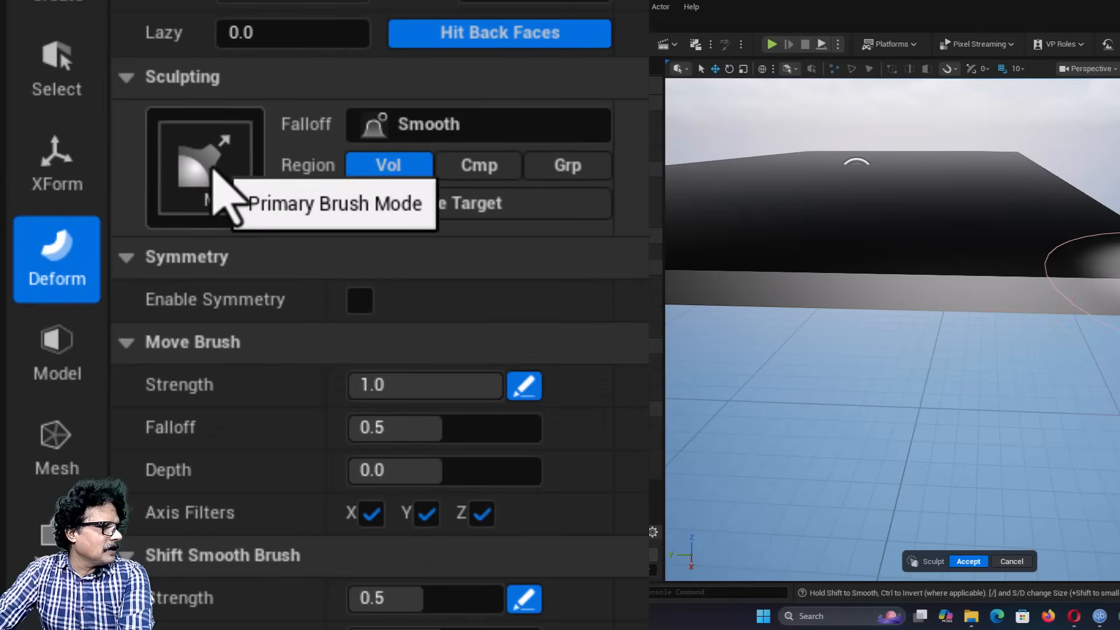
click(212, 171)
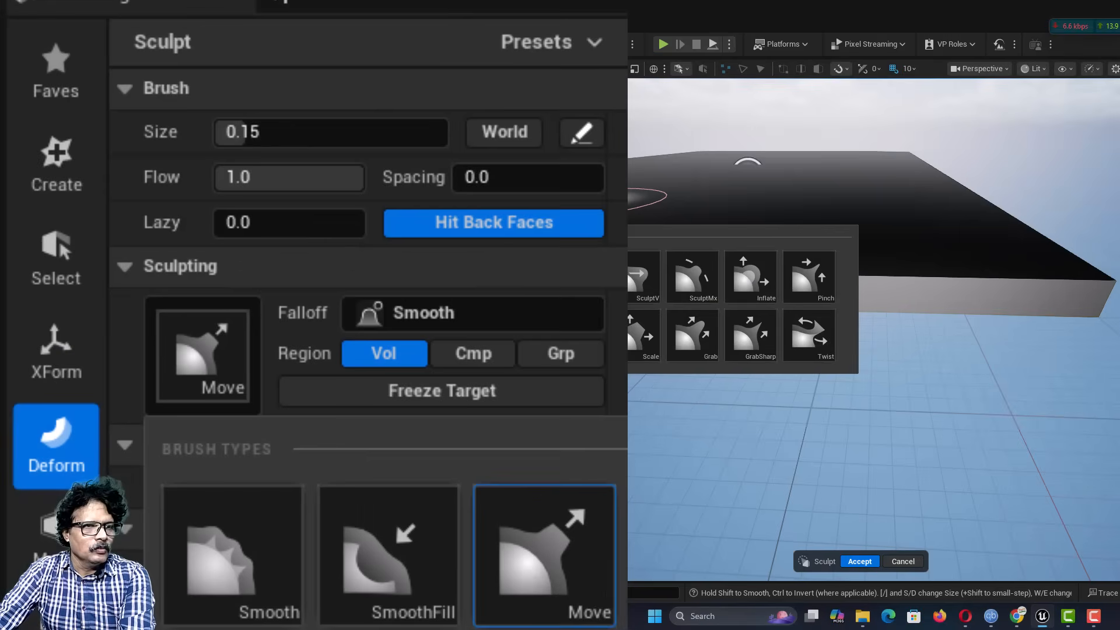
click(893, 135)
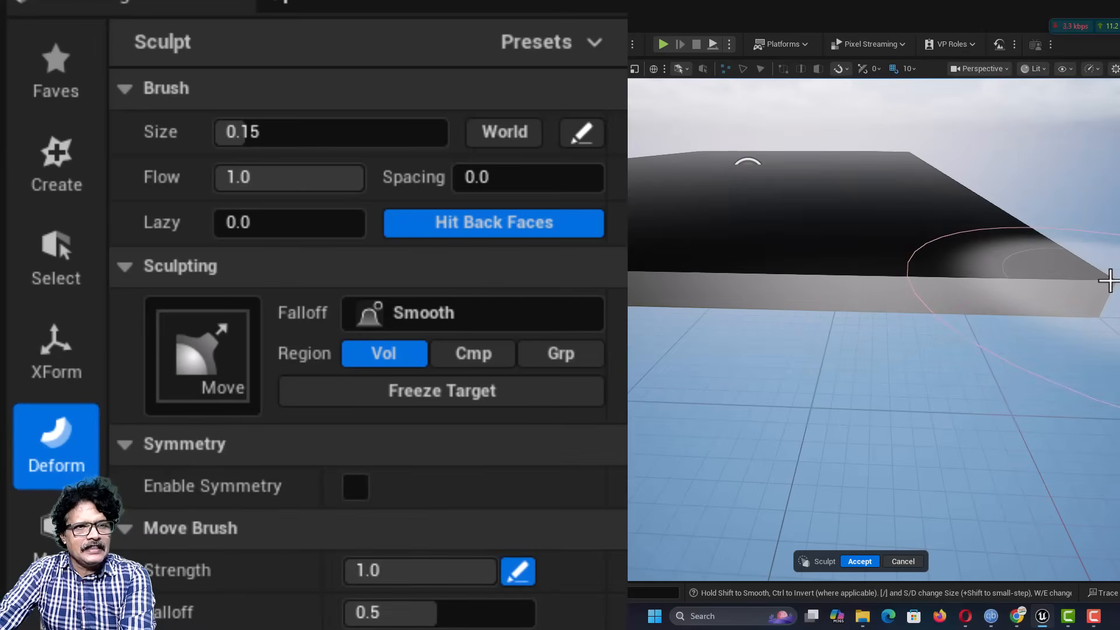
Step: Reduce the brush size to 0.02 and pull the box's near corner upward with the Move brush
key(bracketleft)
key(bracketleft)
key(bracketleft)
key(bracketleft)
key(bracketleft)
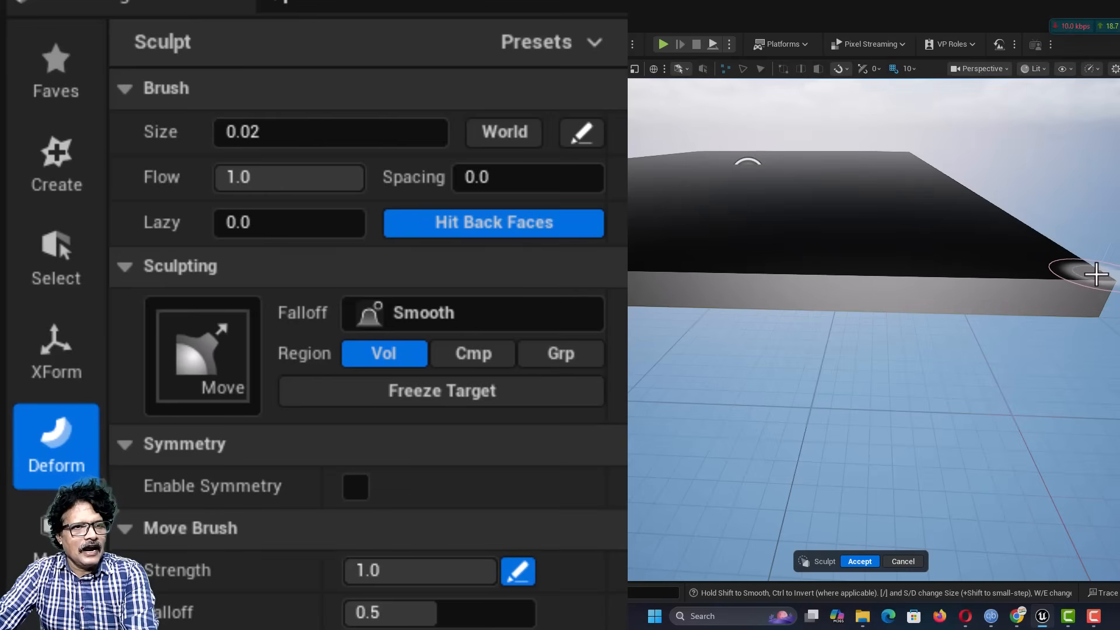
drag(1089, 274, 1089, 260)
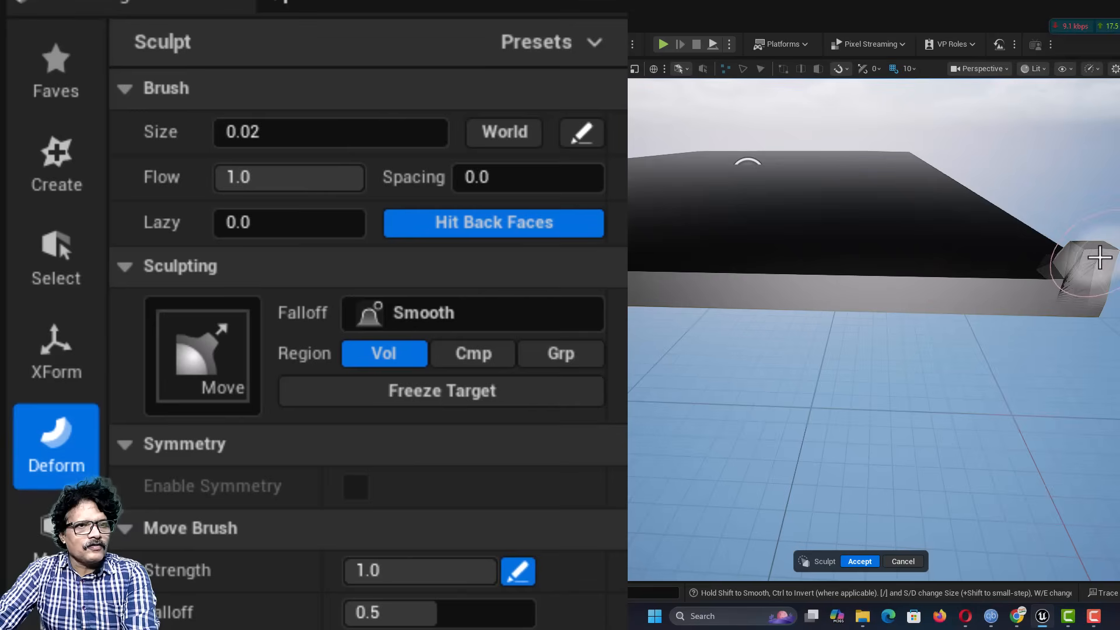
key(ctrl+z)
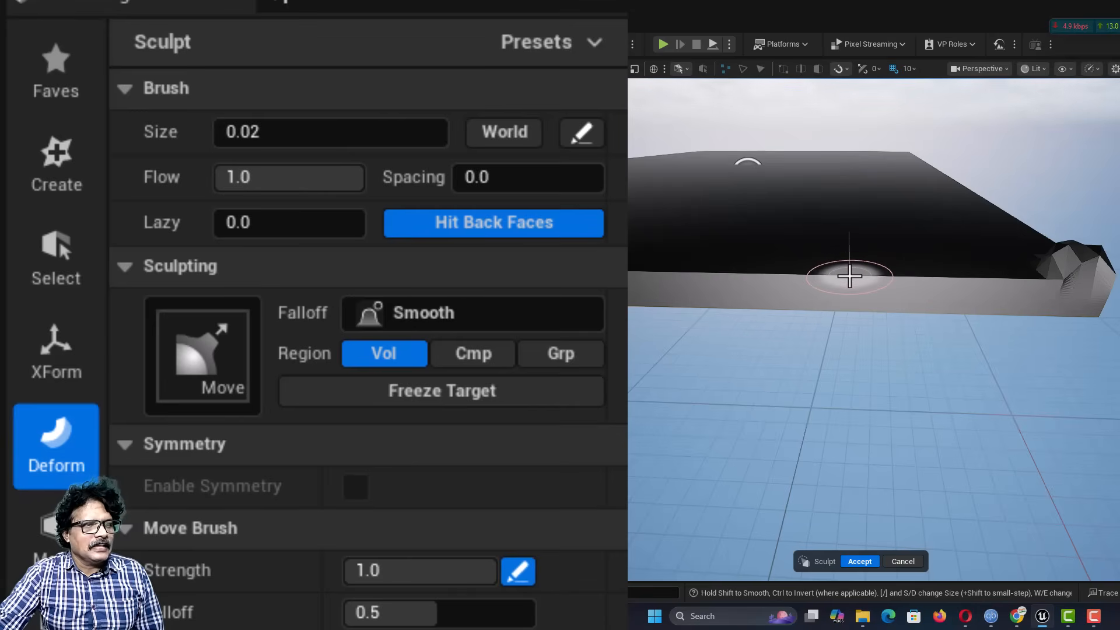
Step: Pull up three separate bumps along the box's front upper edge with the Move brush and accept the sculpt
drag(850, 279, 850, 250)
drag(988, 272, 992, 260)
drag(725, 270, 725, 245)
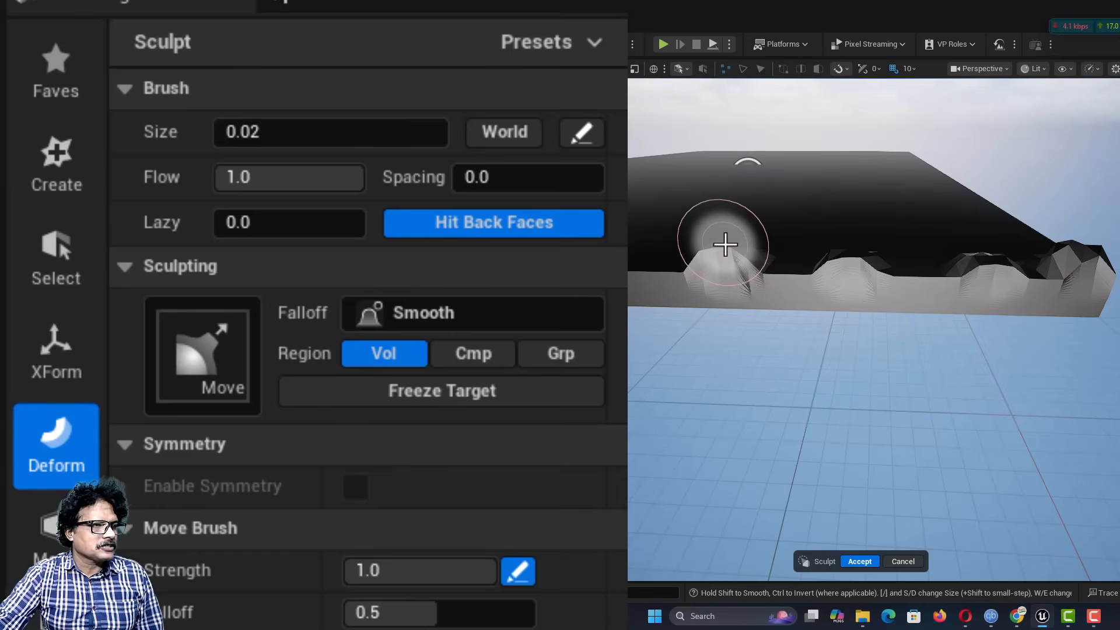
mouse_move(642, 314)
right_down()
mouse_move(721, 329)
mouse_move(628, 334)
mouse_move(838, 325)
mouse_move(663, 300)
right_up()
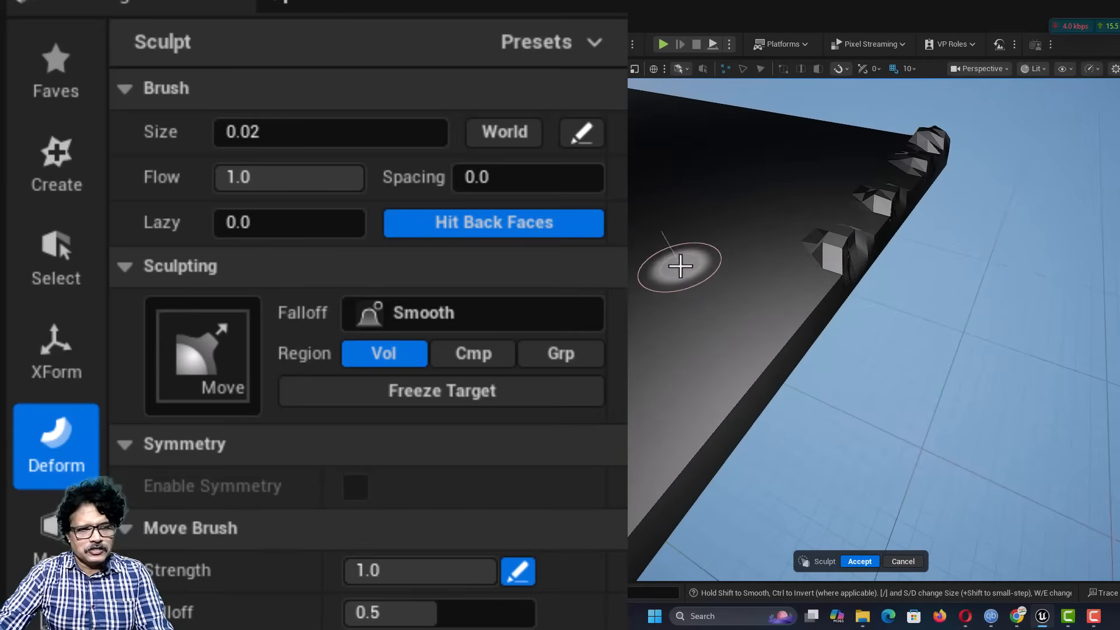
click(855, 561)
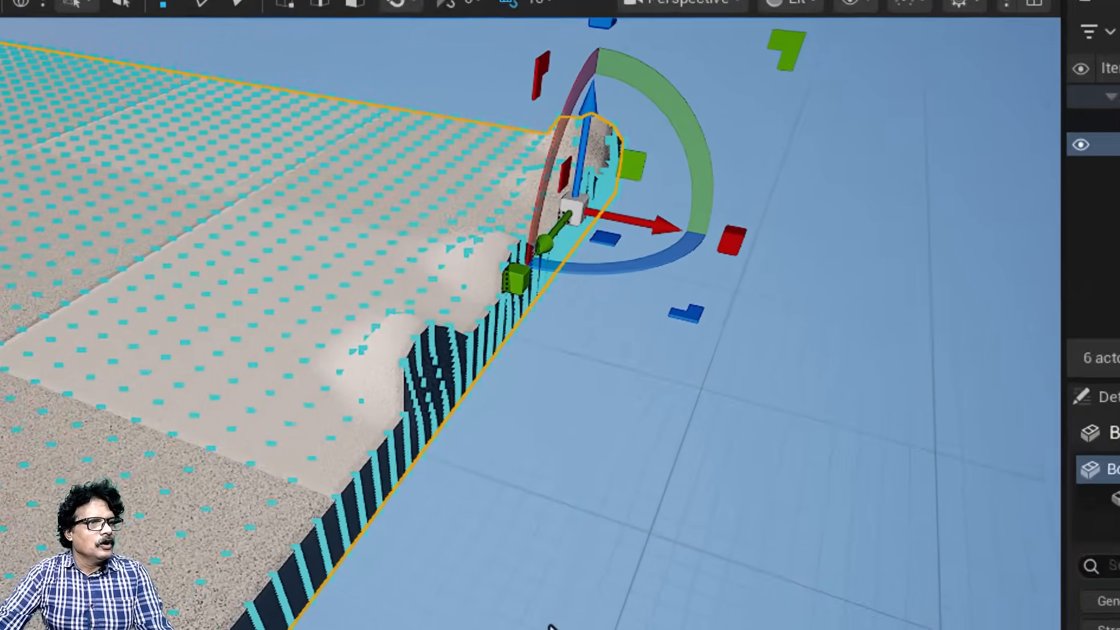
Step: Restart Vertex Sculpt on the bumpy box and choose the Smooth brush as the primary brush
click(552, 627)
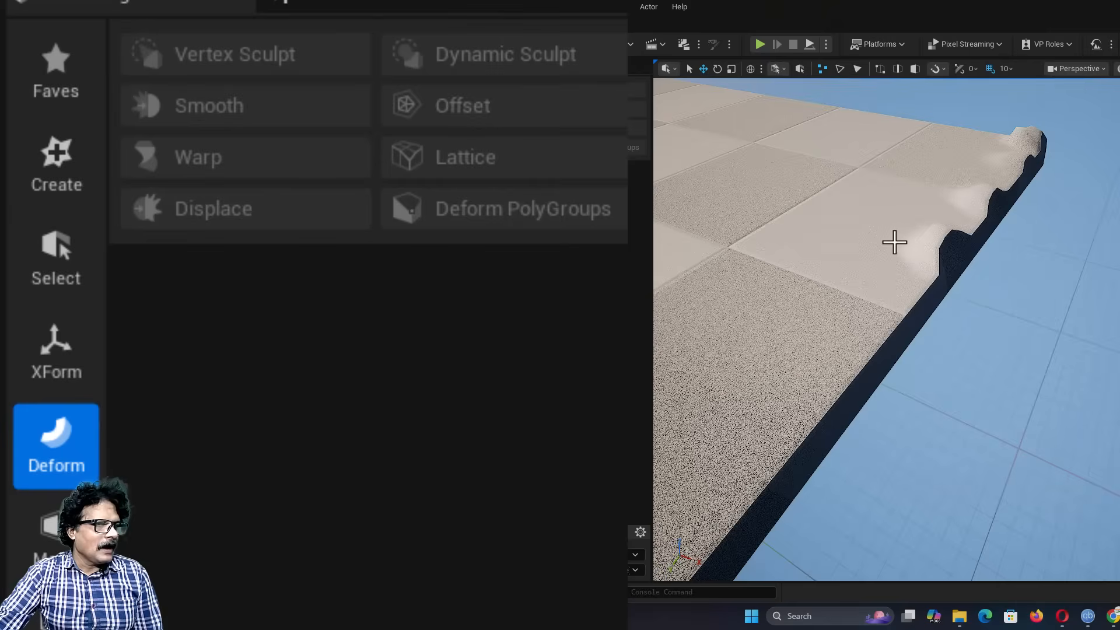
click(268, 406)
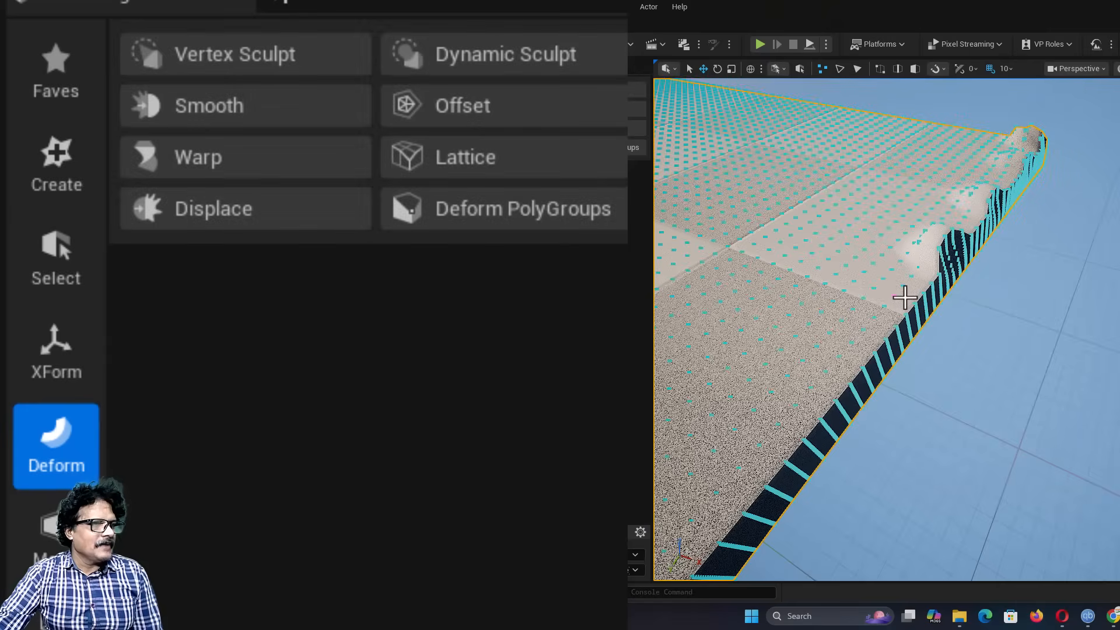
click(245, 64)
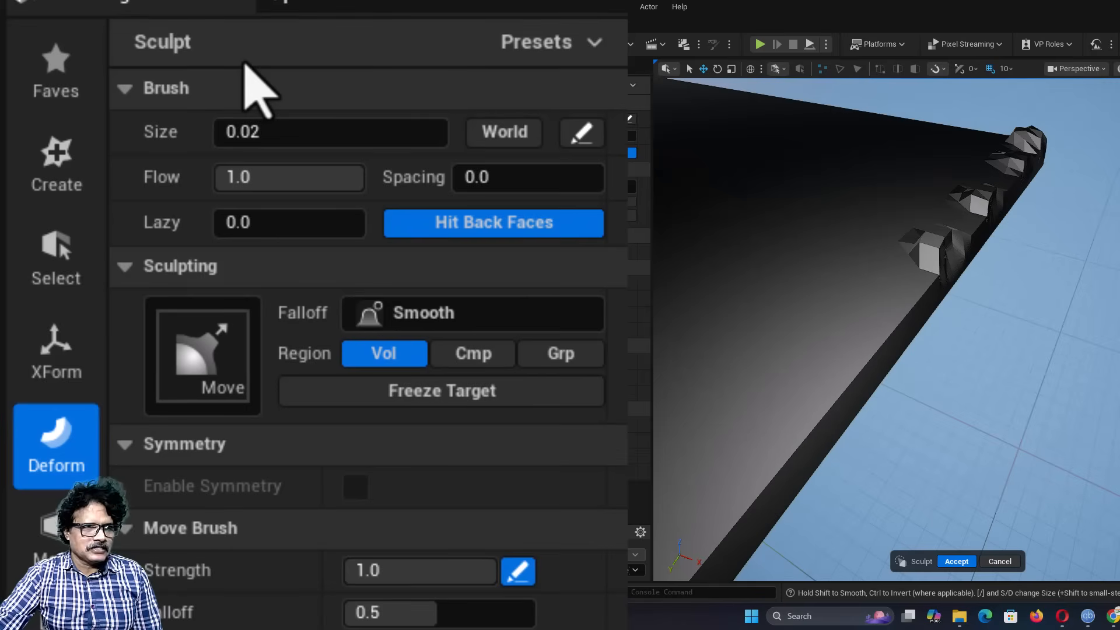
click(226, 372)
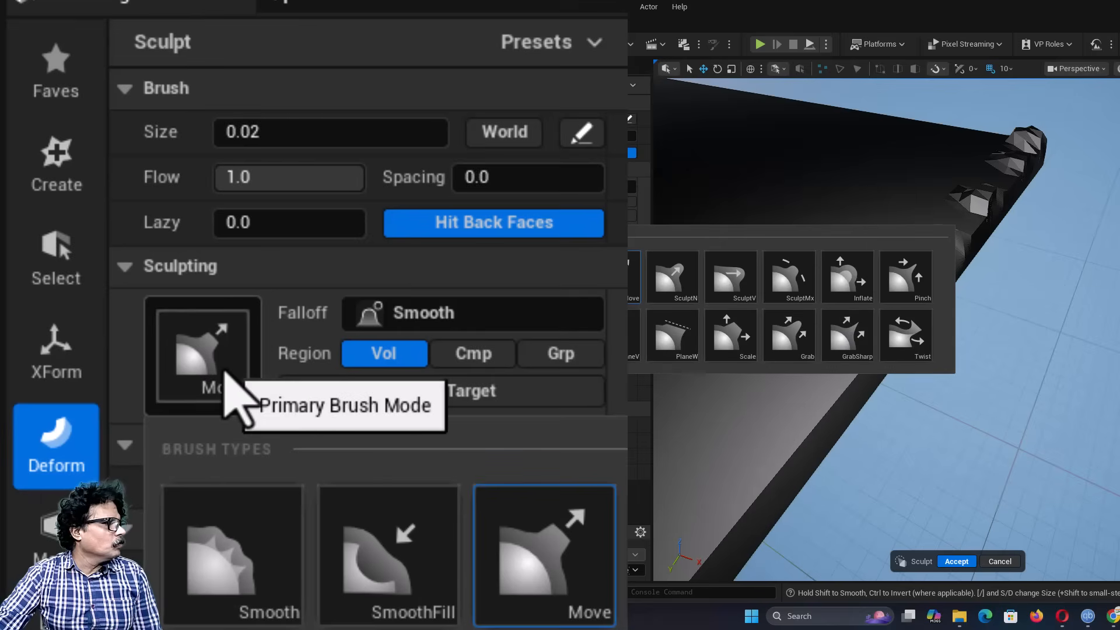
click(216, 585)
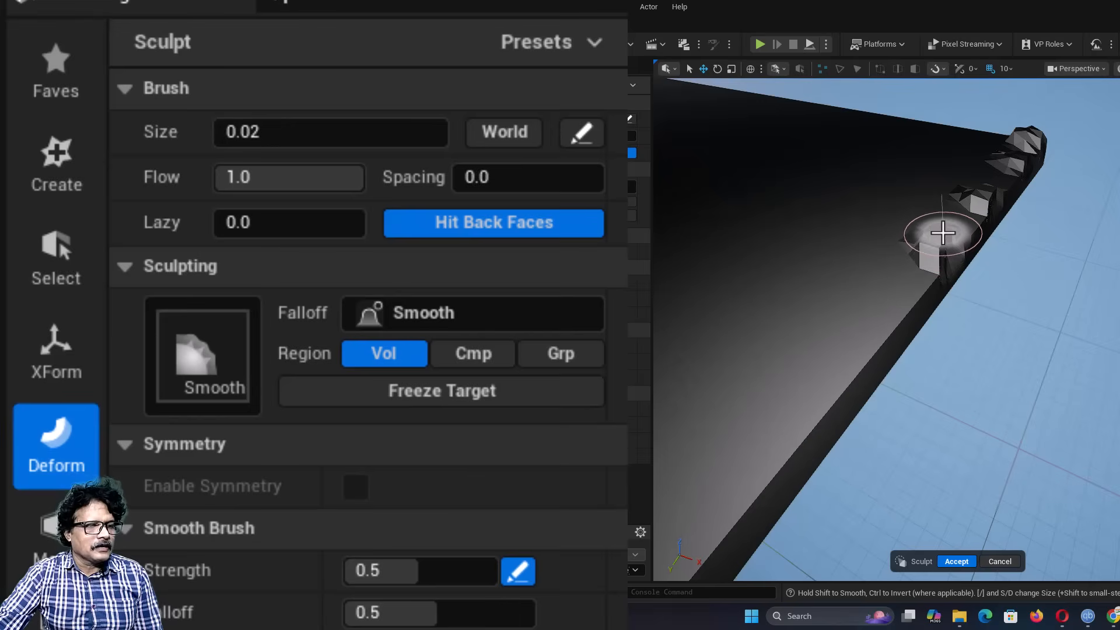
Step: Smooth out the bumps, the raised corner and the remaining length of the box's sculpted edge
mouse_move(943, 233)
mouse_down()
mouse_move(920, 255)
mouse_move(945, 245)
mouse_move(974, 186)
mouse_up()
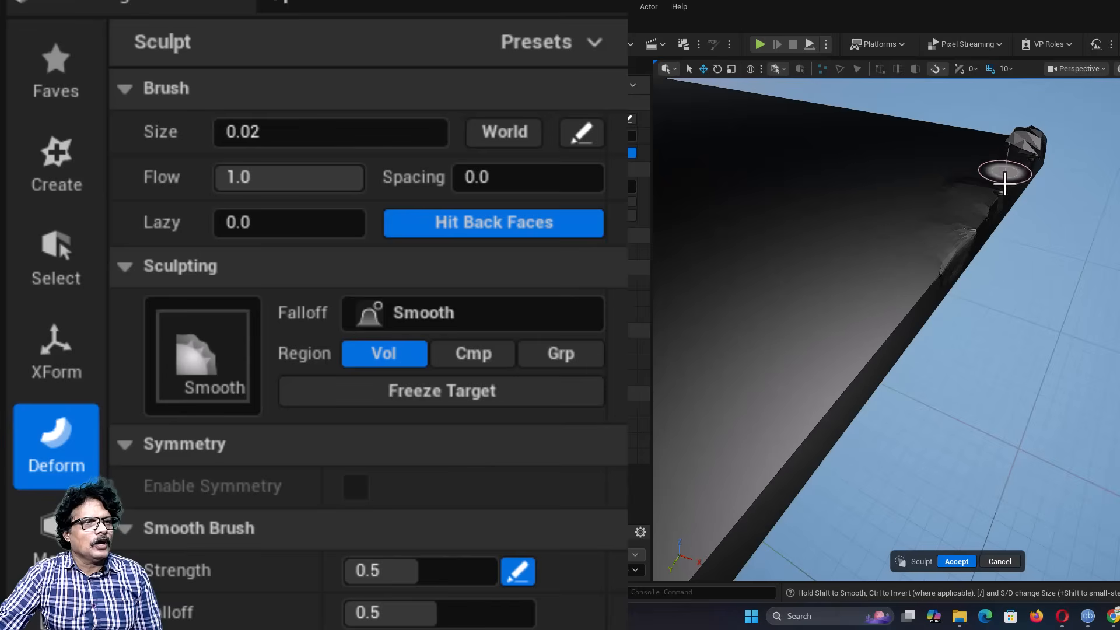
right_drag(998, 133, 1032, 133)
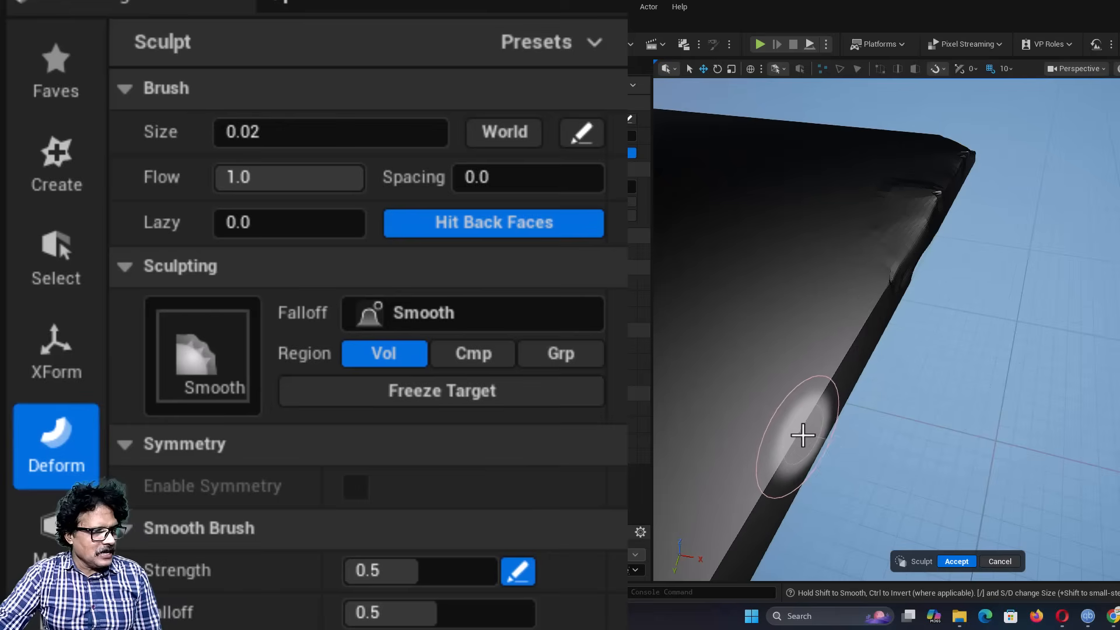
drag(800, 437, 874, 312)
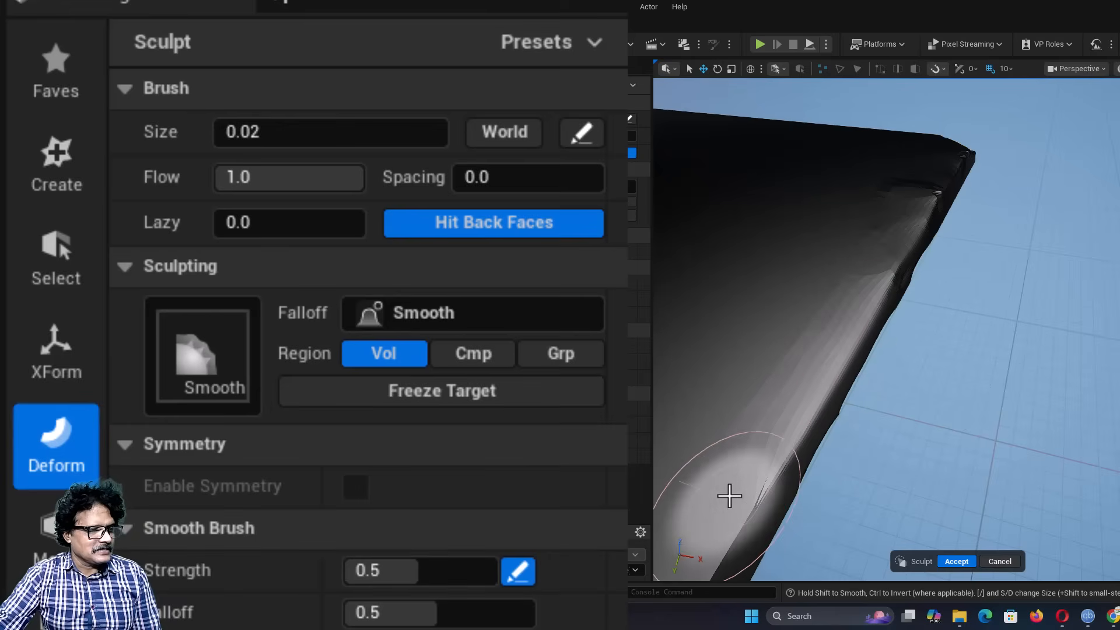
scroll(733, 494, down, 3)
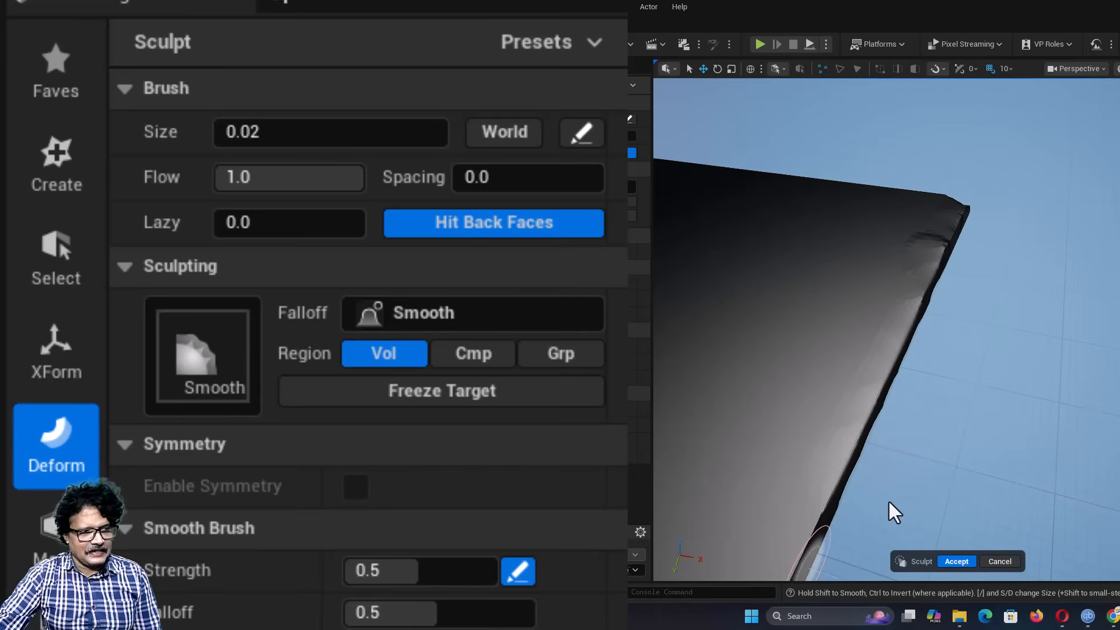
Step: Reduce the brush size to 0.0, smooth a stretch of the box's other upper edge and accept the sculpt
alt+drag(894, 514, 788, 449)
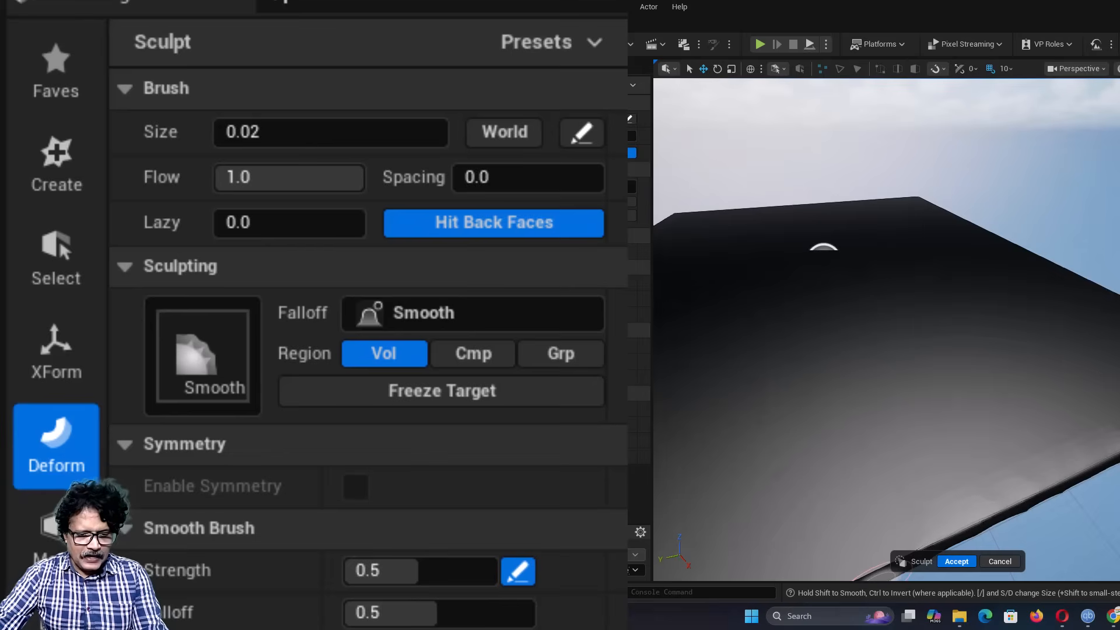
mouse_move(881, 577)
alt+mouse_down()
mouse_move(862, 562)
mouse_move(857, 533)
mouse_move(894, 442)
mouse_move(945, 436)
mouse_move(1020, 457)
alt+mouse_up()
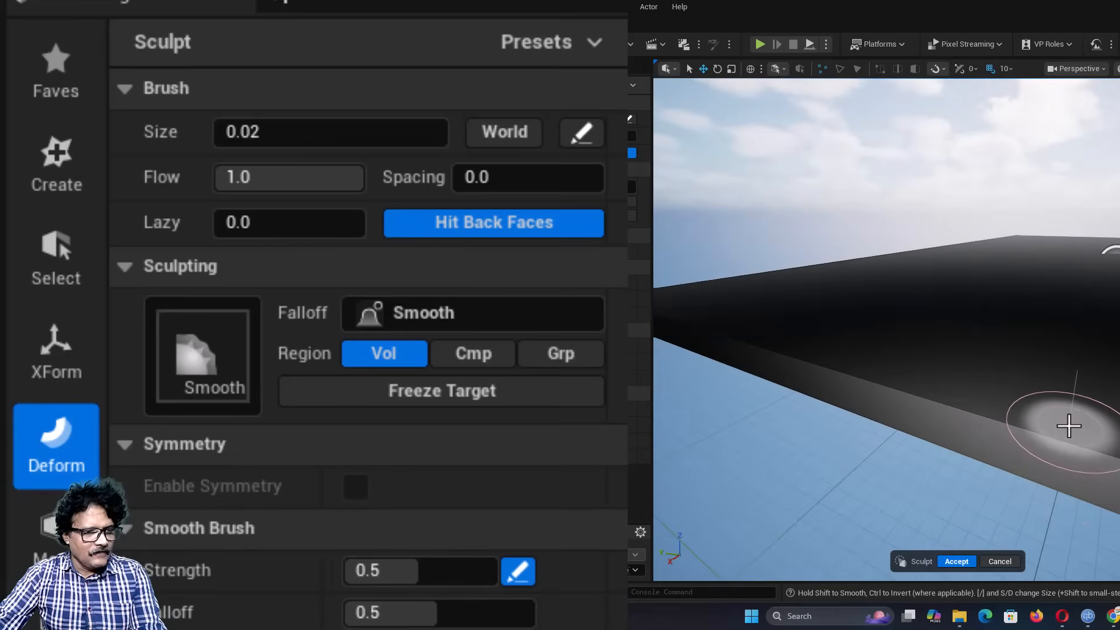
key(bracketleft)
key(bracketleft)
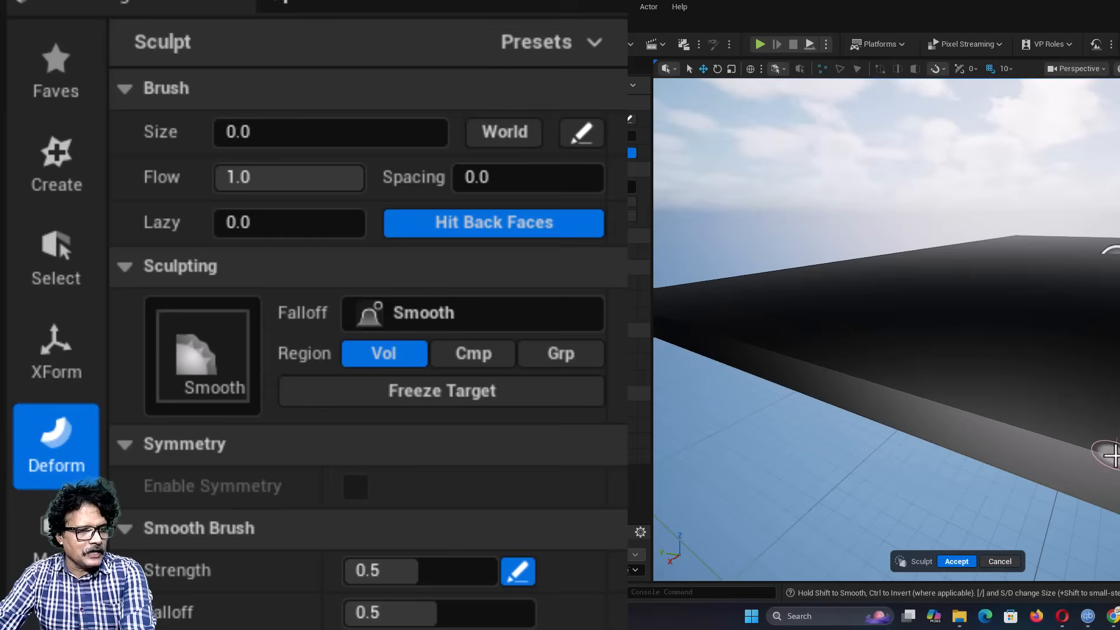
drag(1110, 456, 1070, 448)
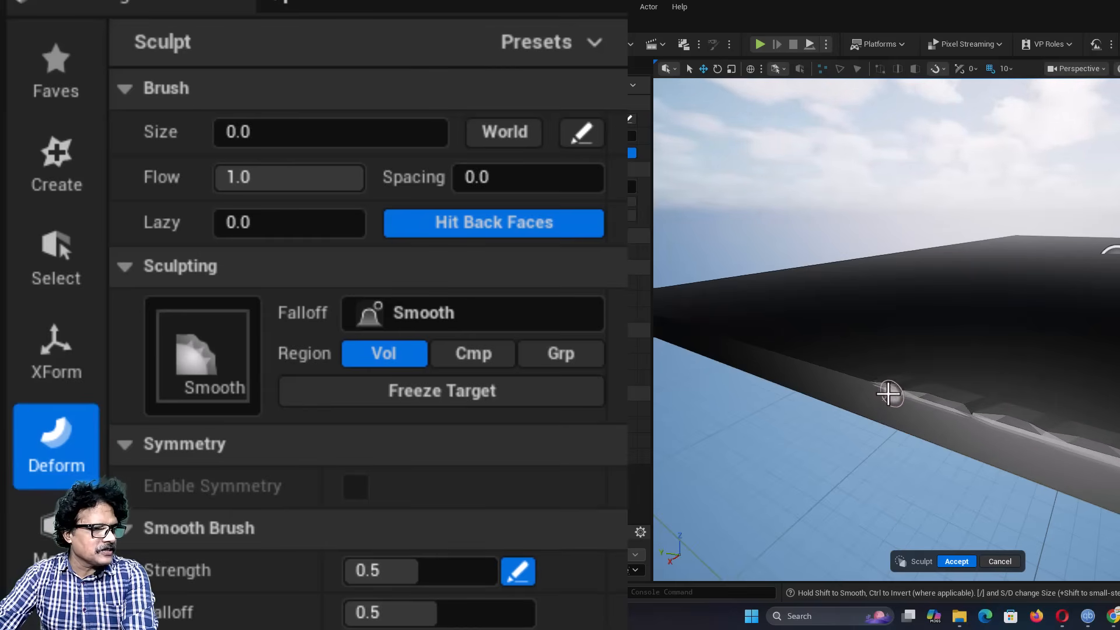
click(956, 561)
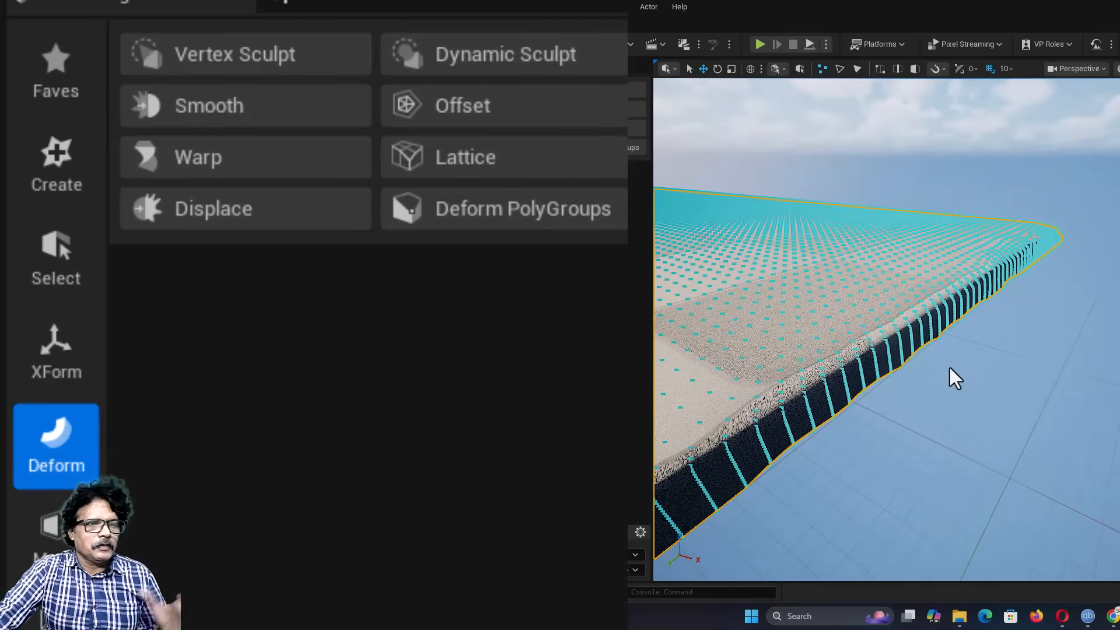
Step: Restart Vertex Sculpt on the box, try the SmoothFill brush and switch the primary brush to Move
click(1037, 388)
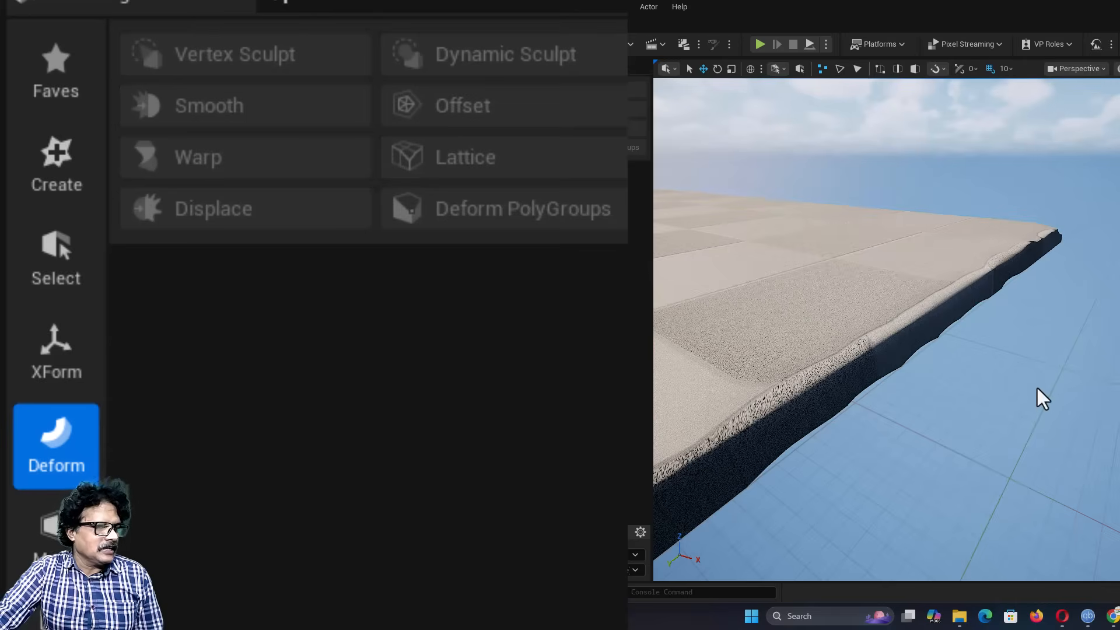
right_drag(1025, 398, 960, 419)
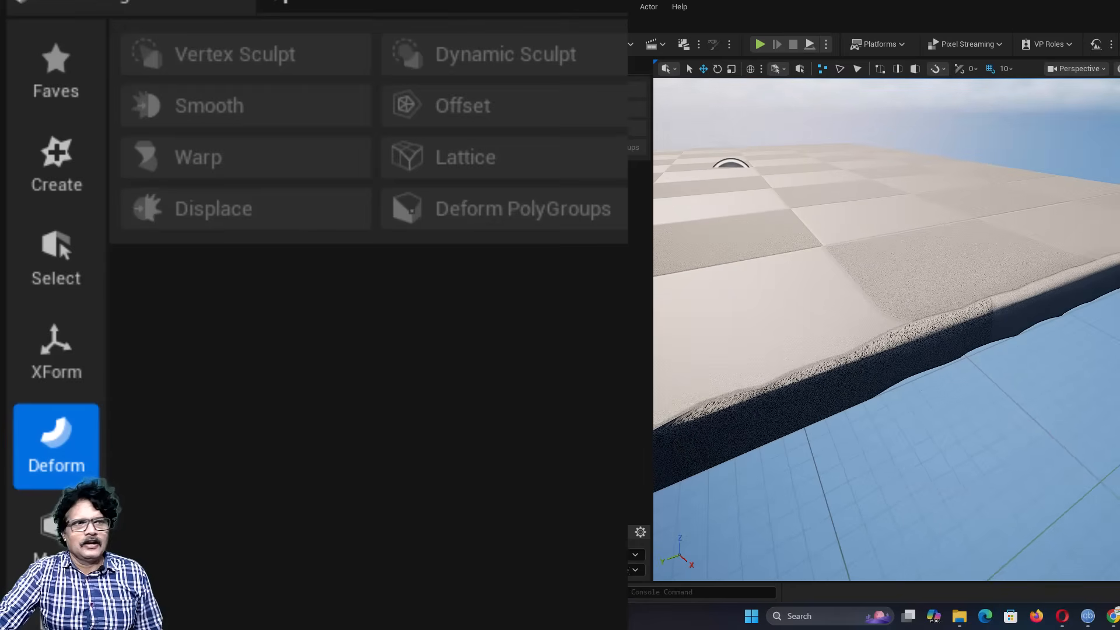
right_drag(1071, 367, 1107, 349)
right_drag(923, 284, 1025, 295)
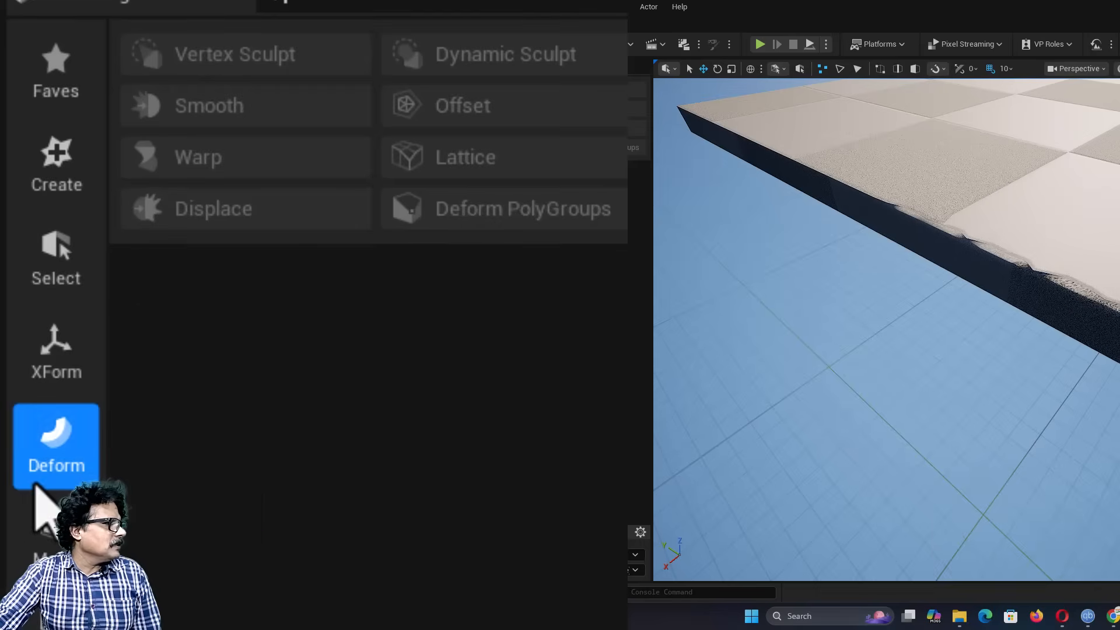
click(840, 167)
click(280, 51)
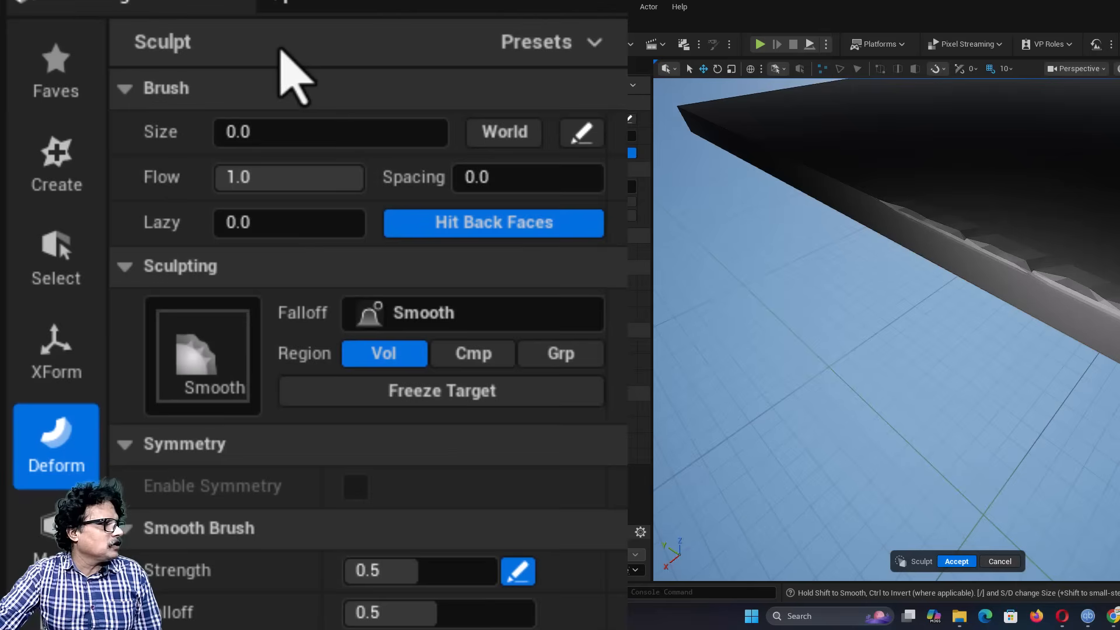
click(211, 379)
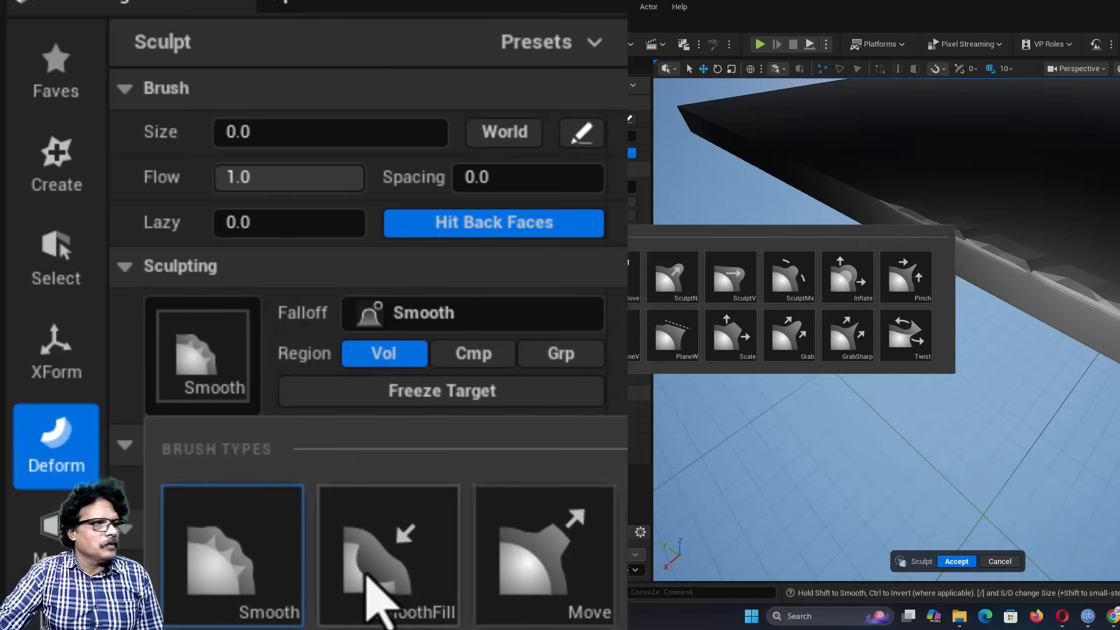
click(367, 576)
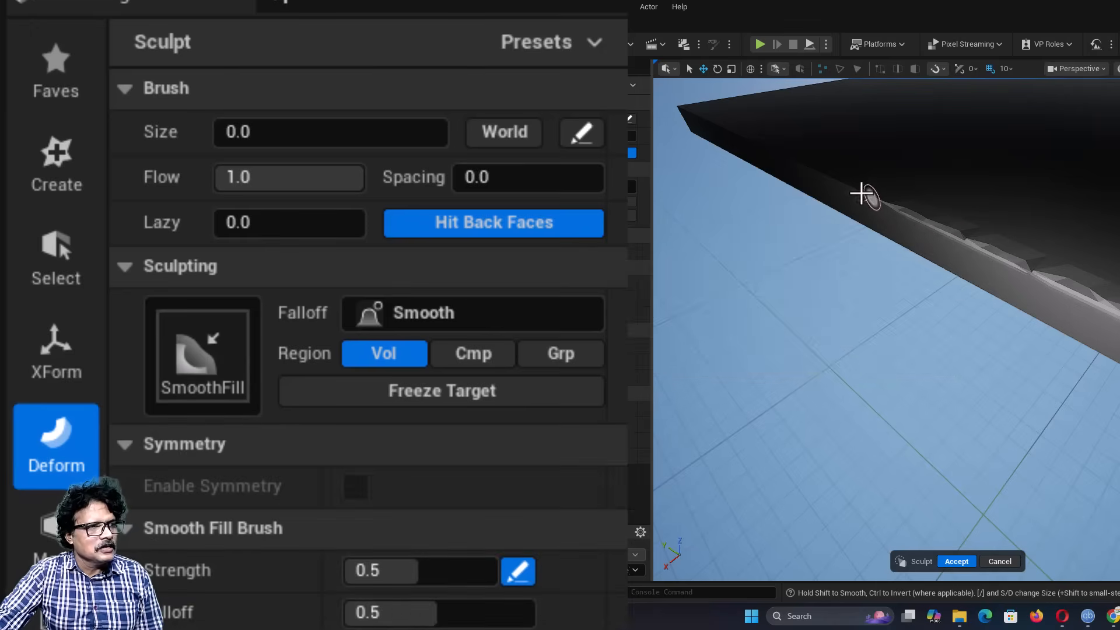
click(200, 401)
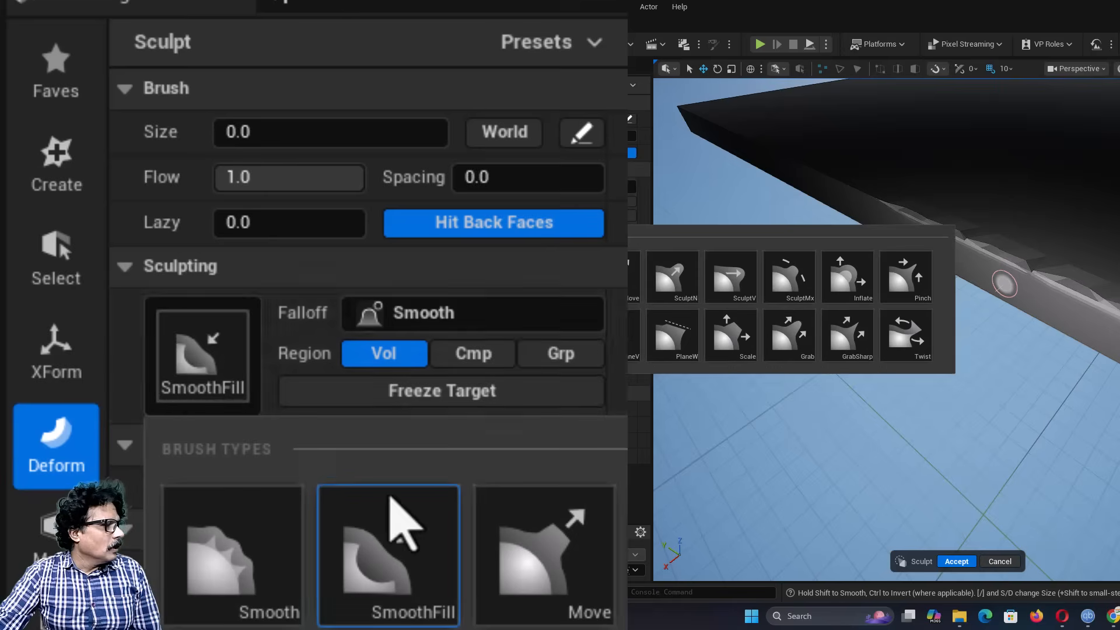
click(607, 584)
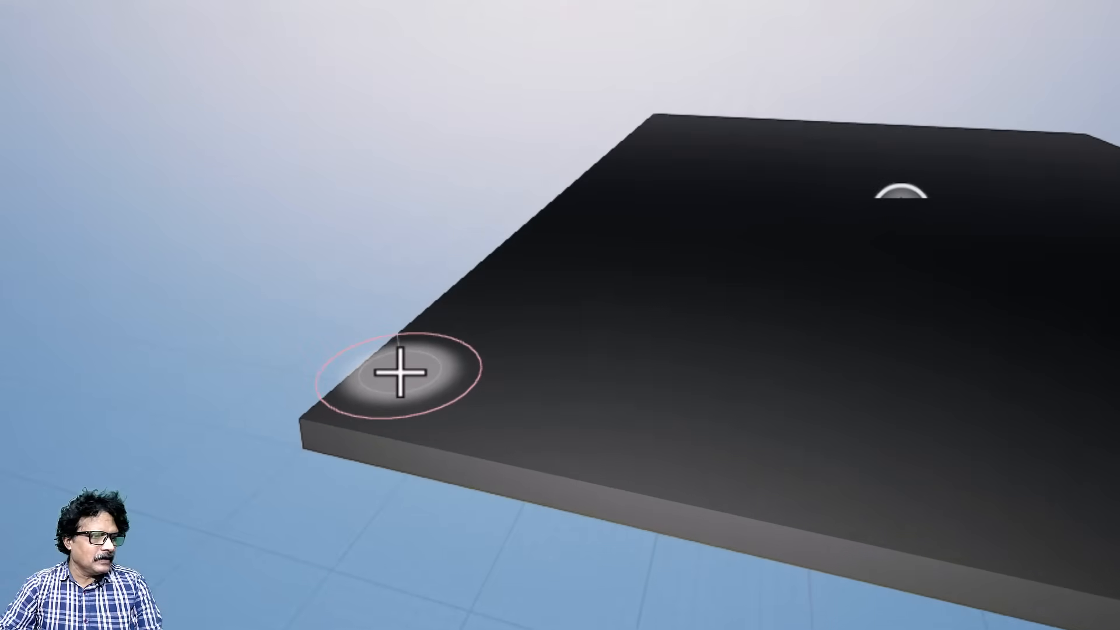
Step: Raise a bump at the box's corner, push two hollows beside it along the edge with the Move brush, and accept the sculpt
drag(400, 372, 400, 353)
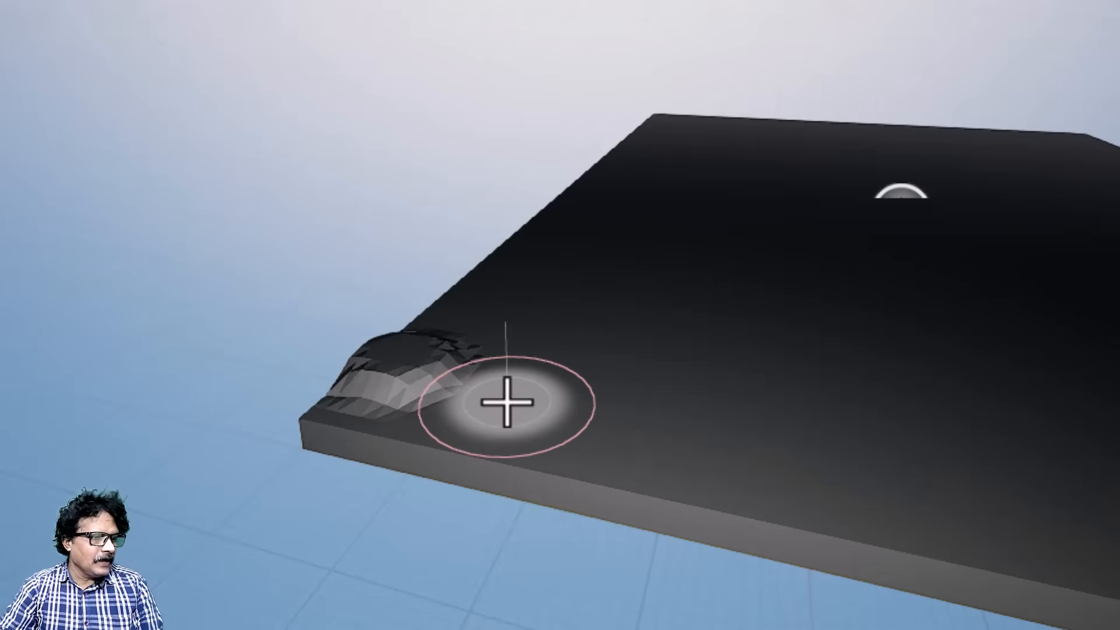
drag(507, 402, 506, 423)
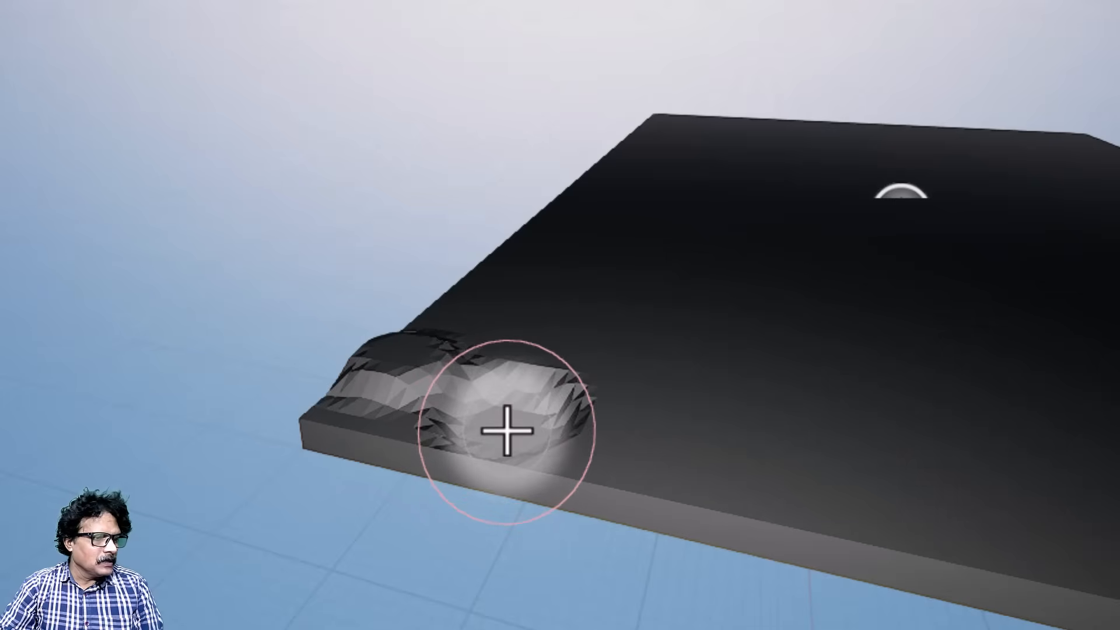
drag(683, 435, 686, 463)
middle_drag(904, 464, 1105, 467)
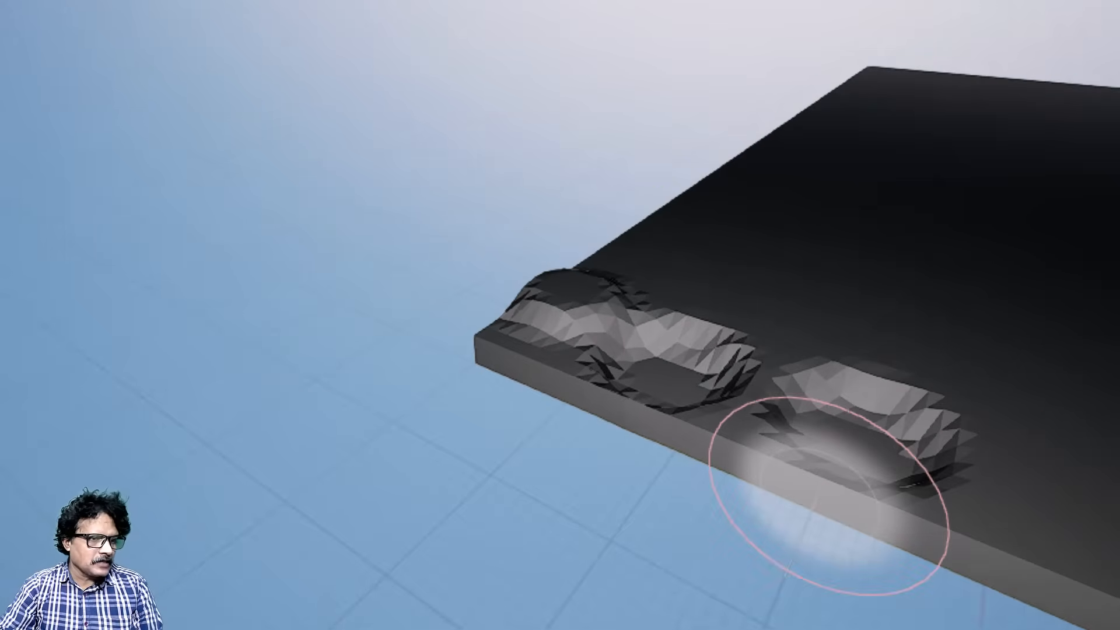
key(Return)
click(760, 603)
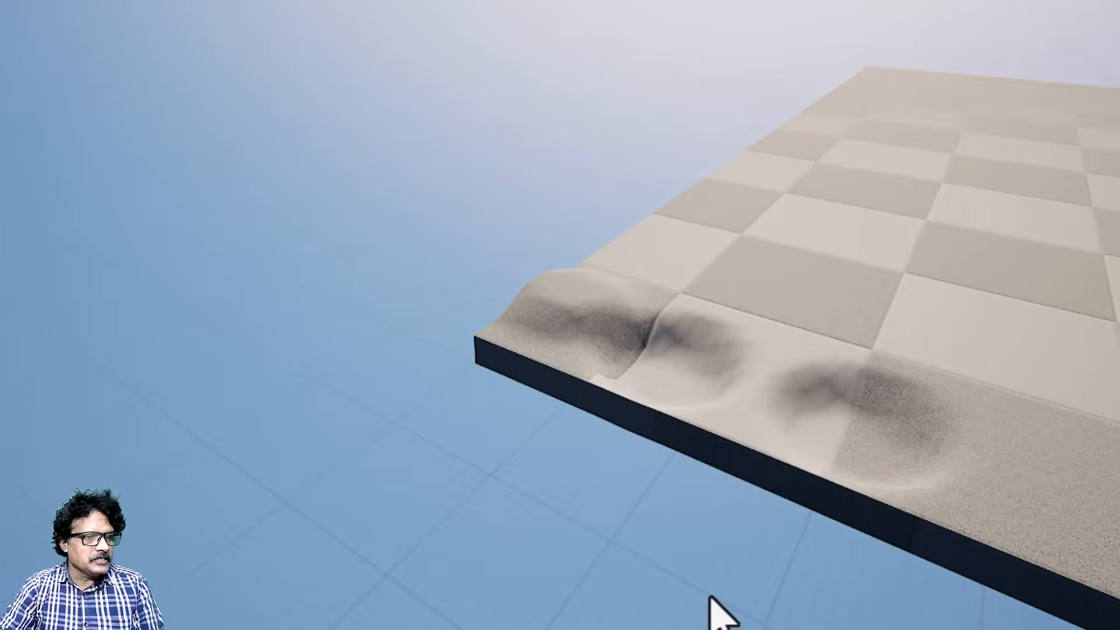
Step: Restart Vertex Sculpt on the box and fill in the hollows beside the corner bump with the SmoothFill brush
mouse_move(710, 596)
right_down()
mouse_move(929, 619)
mouse_move(779, 619)
right_up()
key(w)
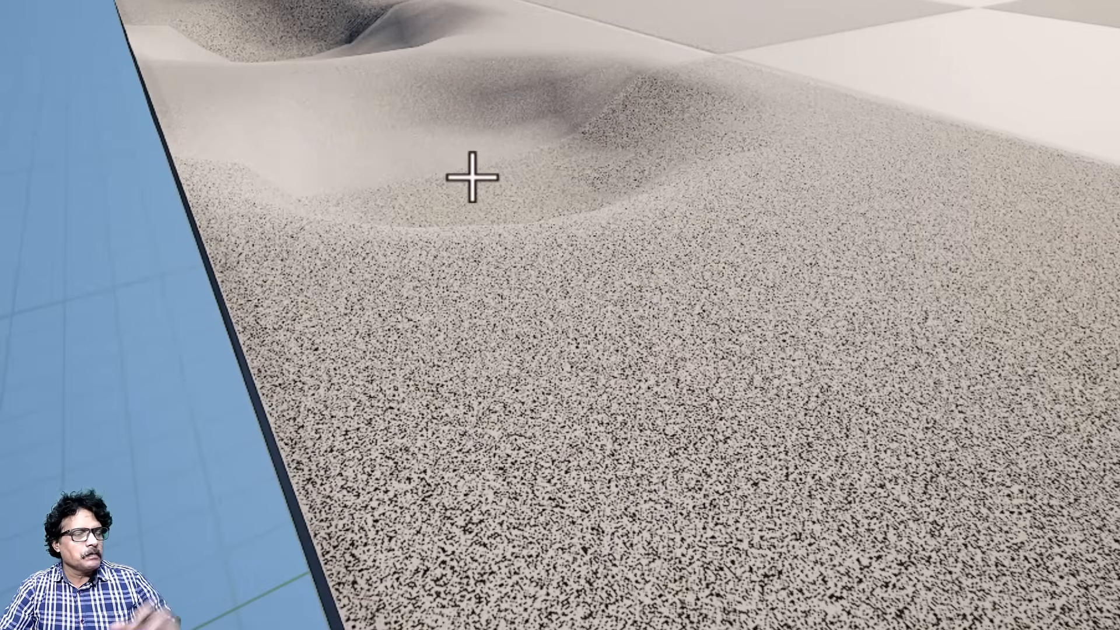
click(470, 273)
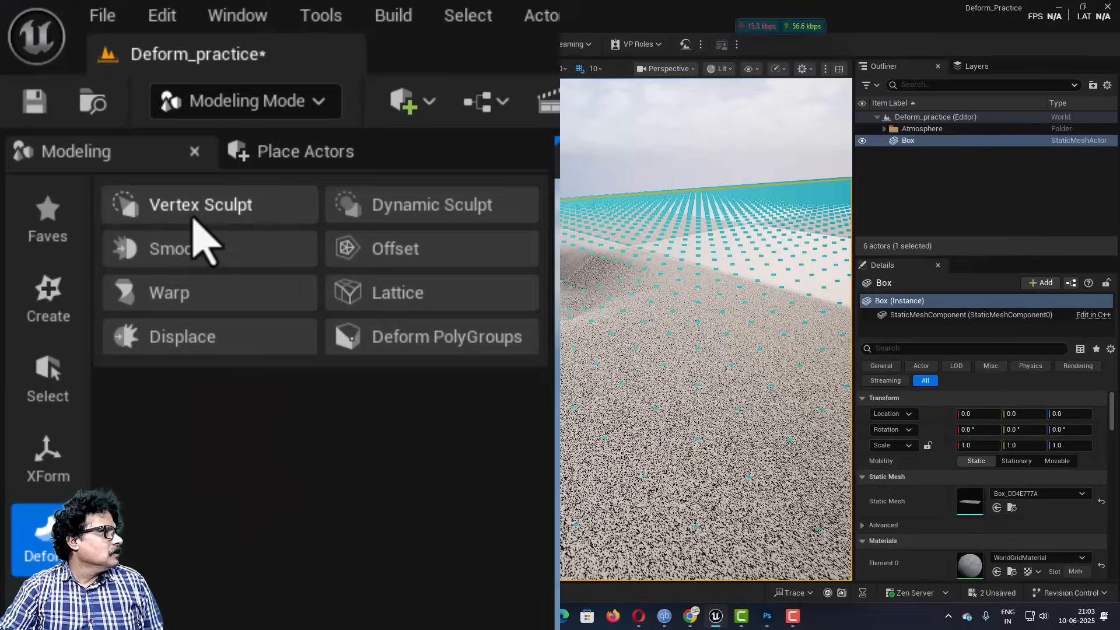
click(194, 217)
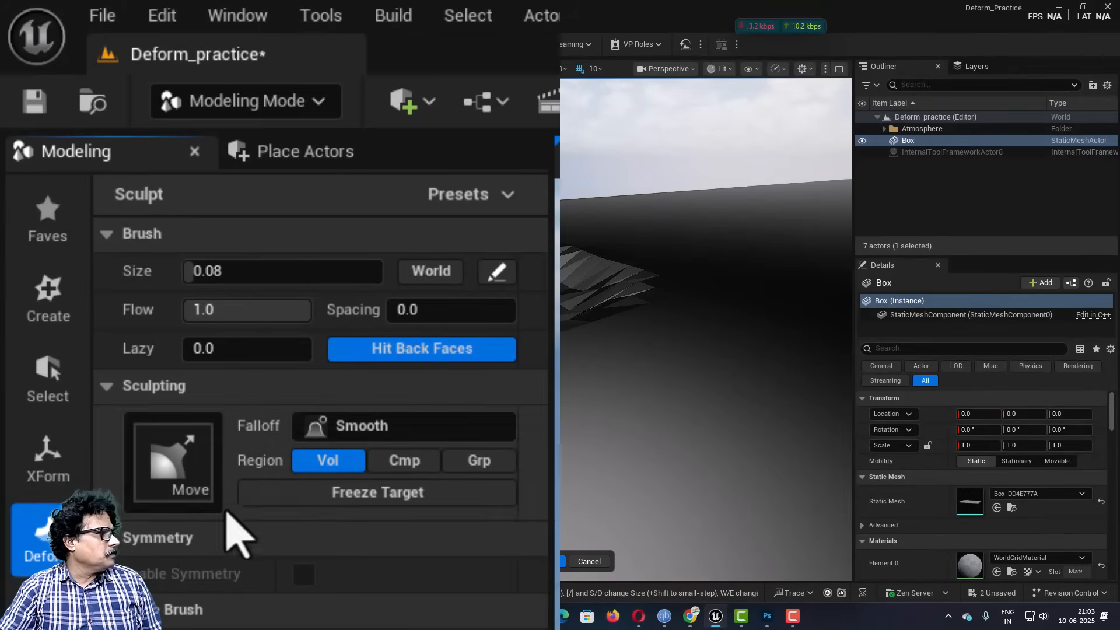
click(175, 460)
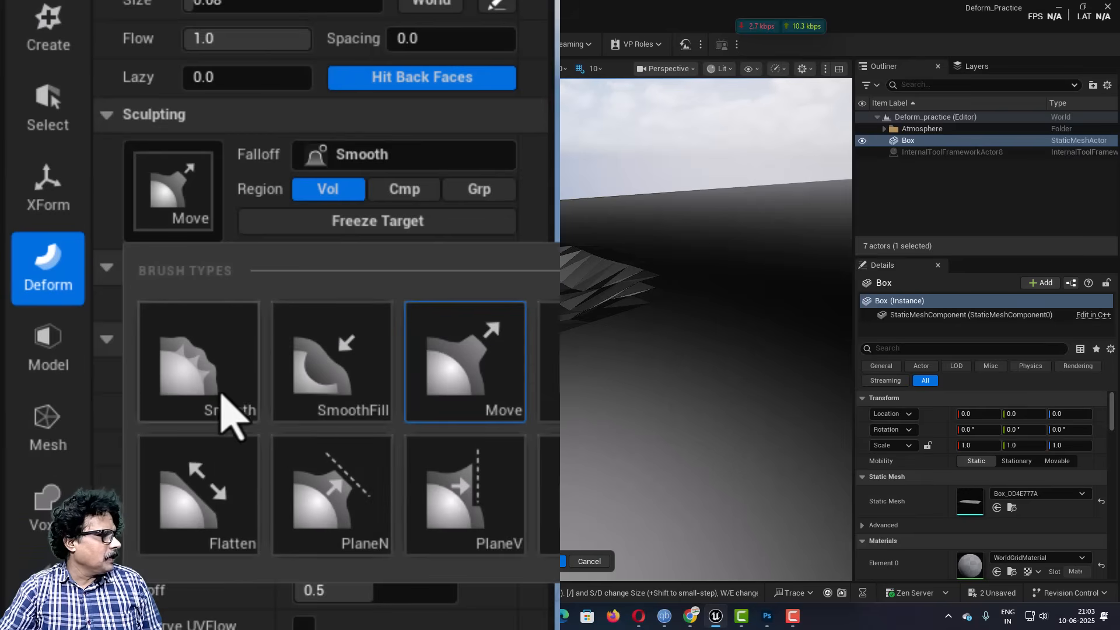
click(327, 391)
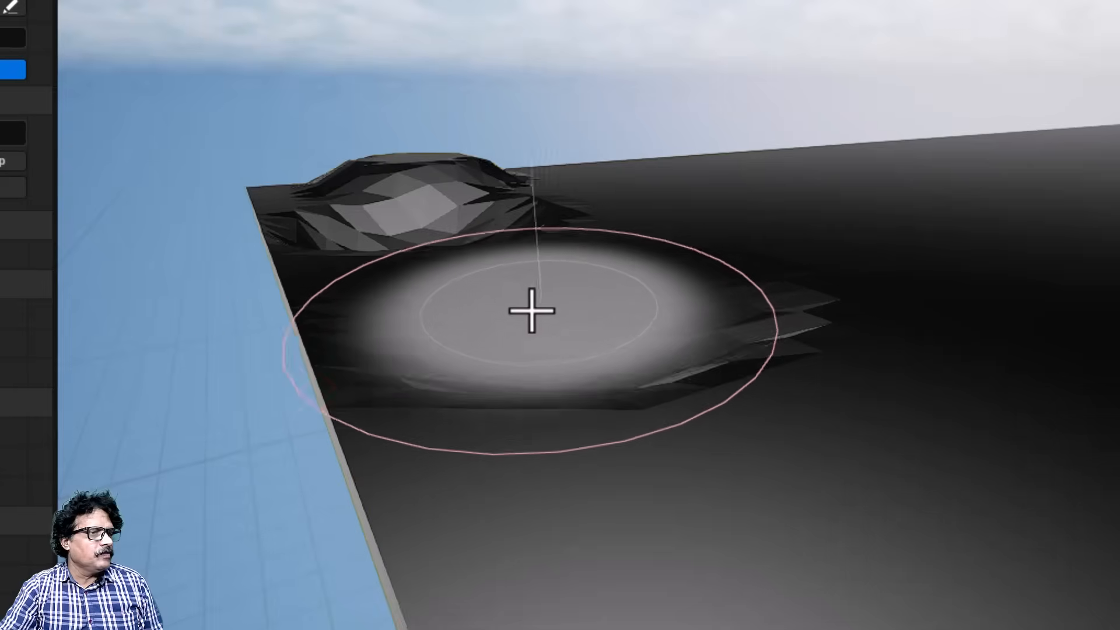
mouse_move(532, 311)
mouse_down()
mouse_move(572, 331)
mouse_move(705, 303)
mouse_up()
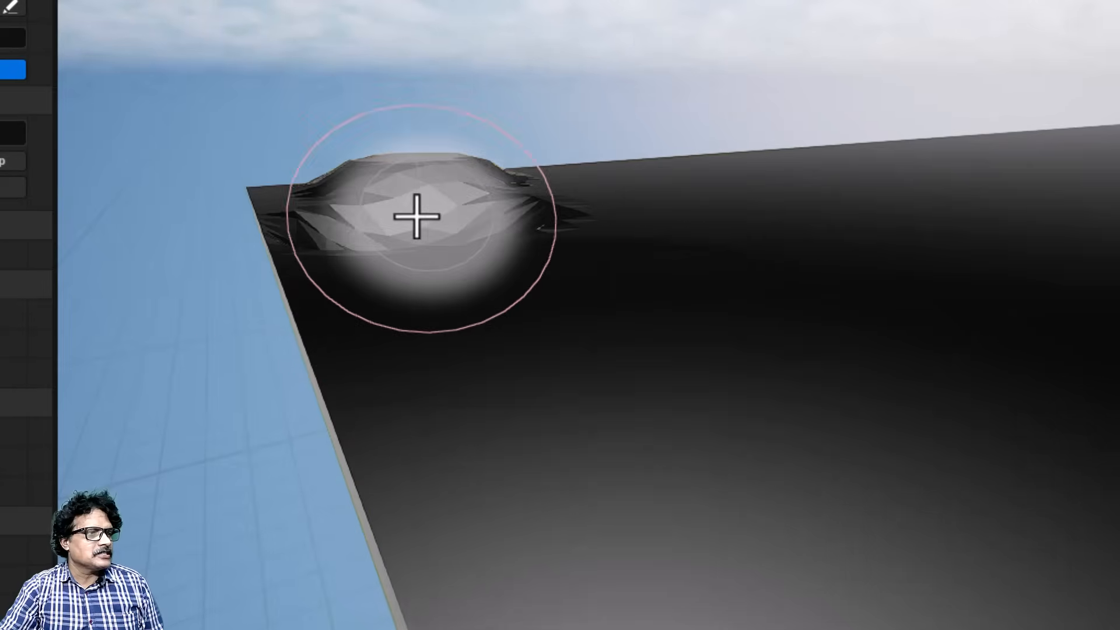
mouse_move(417, 216)
mouse_down()
mouse_move(395, 215)
mouse_move(512, 217)
mouse_move(376, 232)
mouse_up()
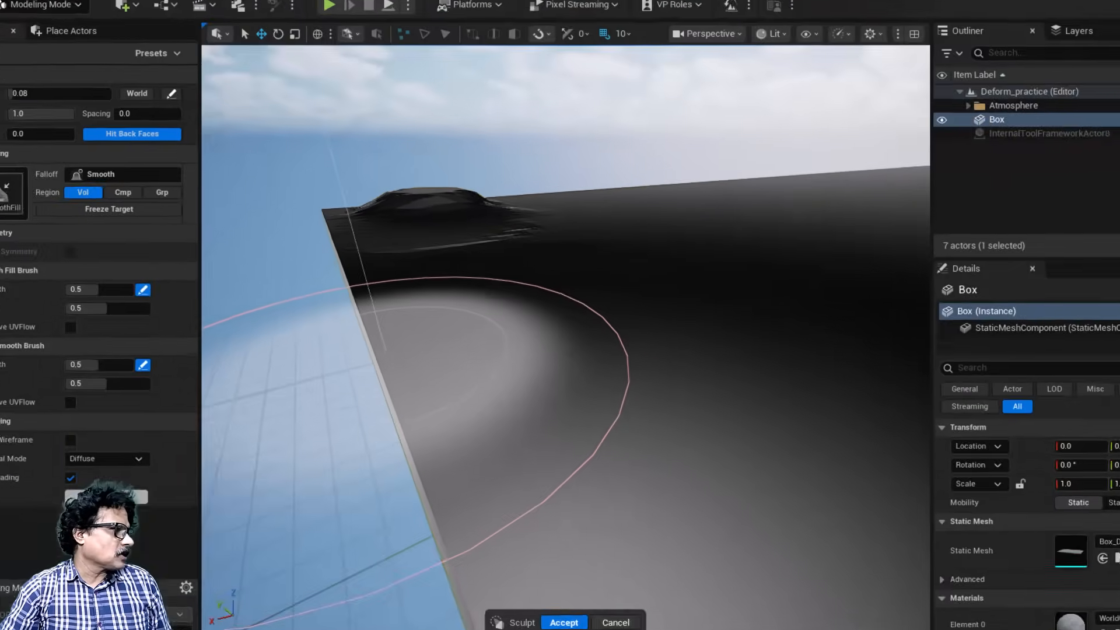
Step: Choose the Grab brush, pull up three spikes on the box's top surface beyond the corner bump, and accept the sculpt
click(151, 167)
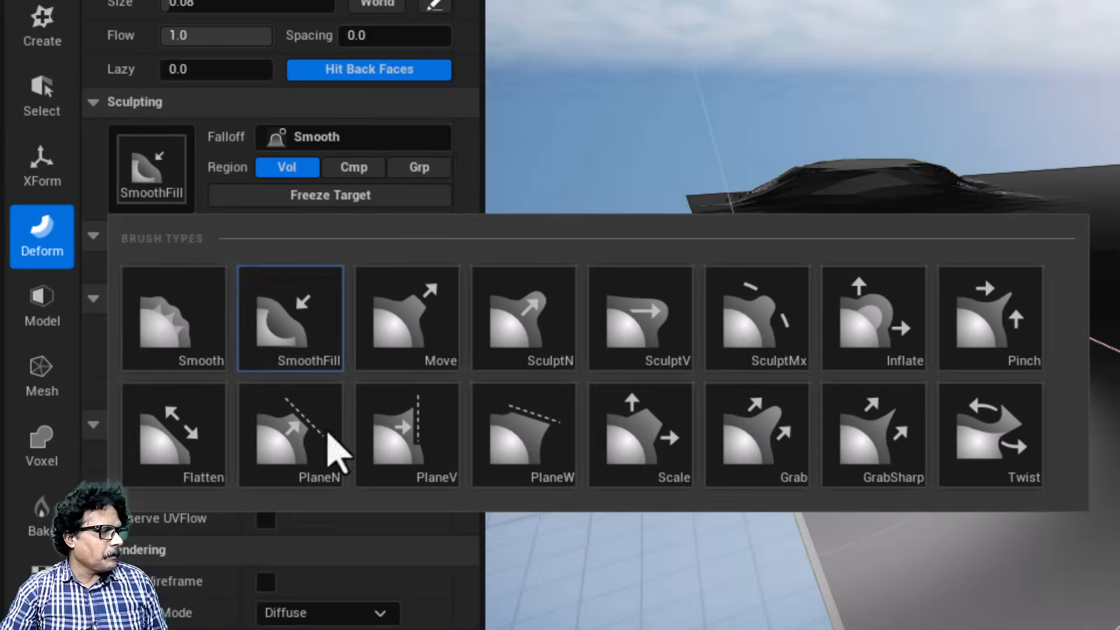
click(770, 470)
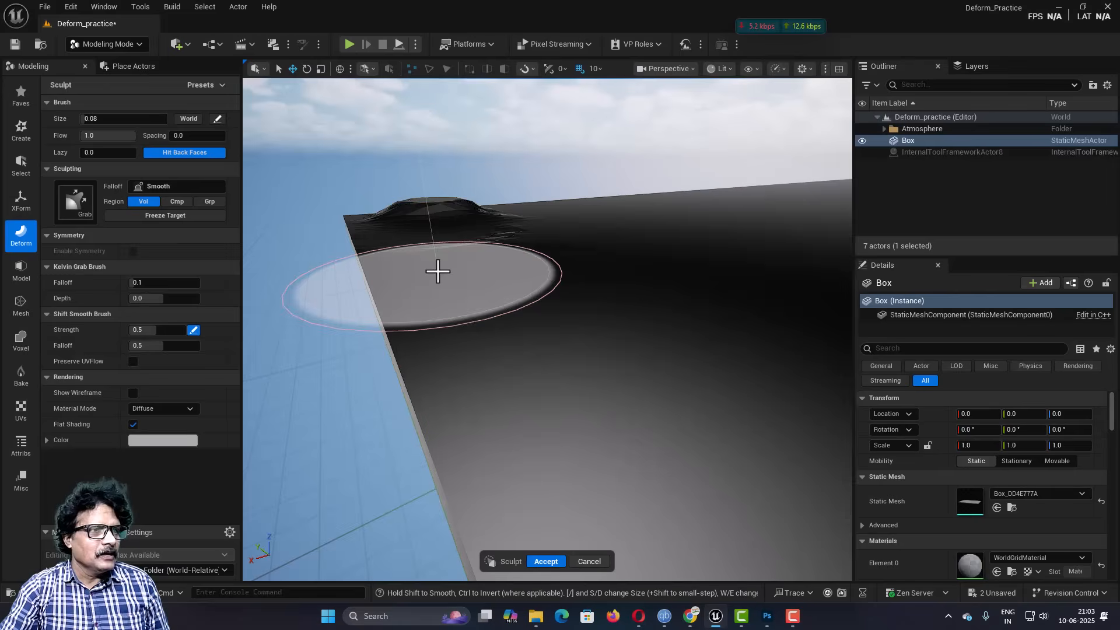
right_drag(885, 303, 886, 303)
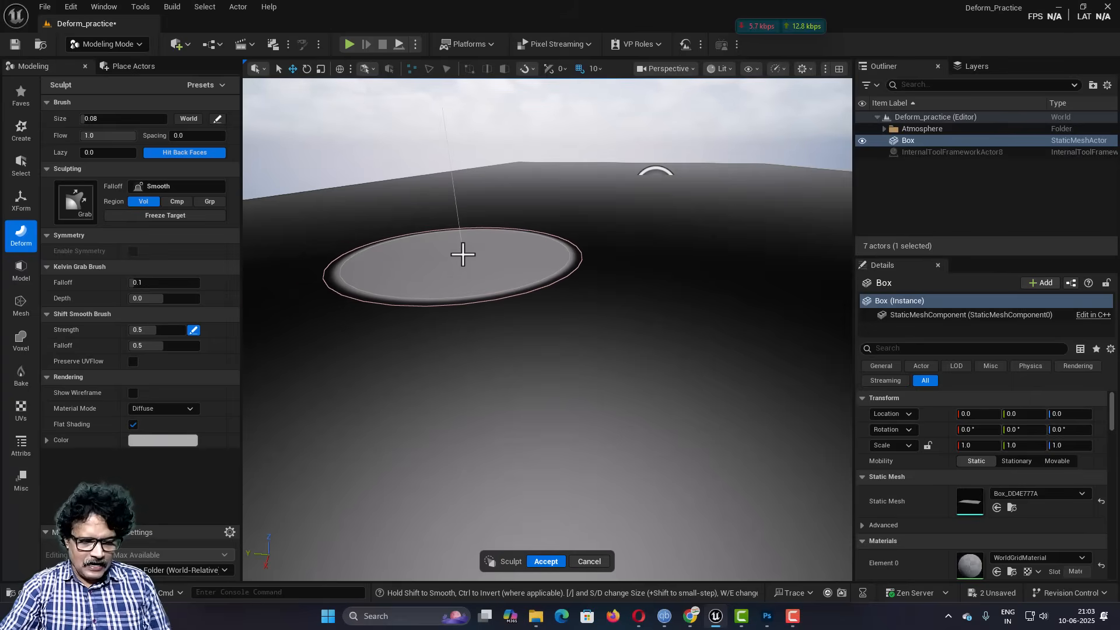
scroll(463, 254, down, 5)
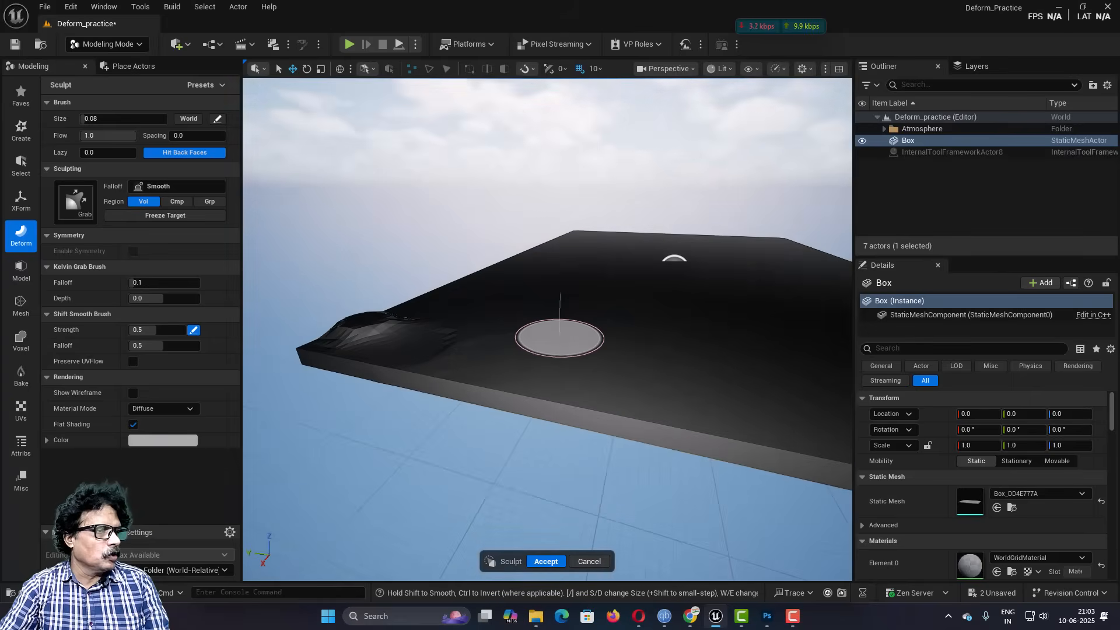
drag(540, 322, 532, 293)
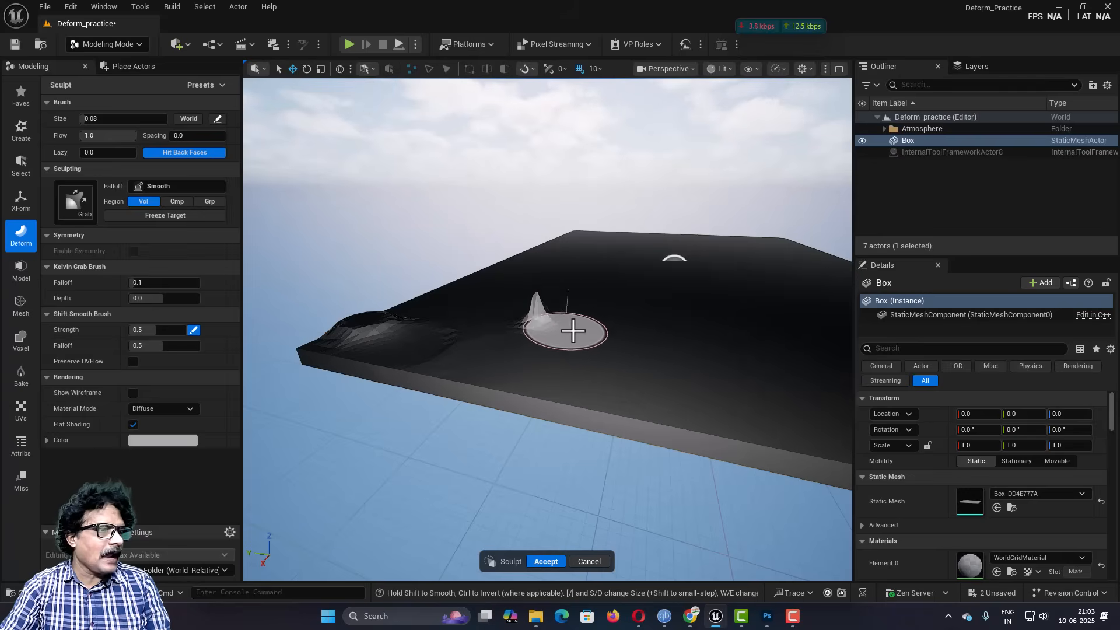
drag(609, 331, 611, 295)
drag(489, 318, 488, 270)
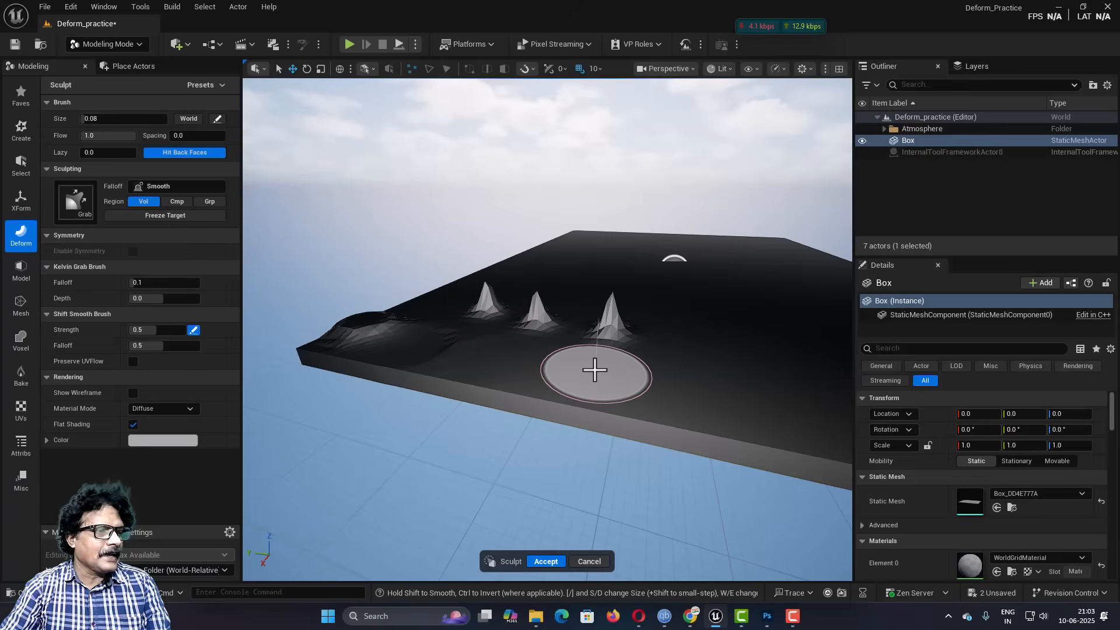
click(545, 562)
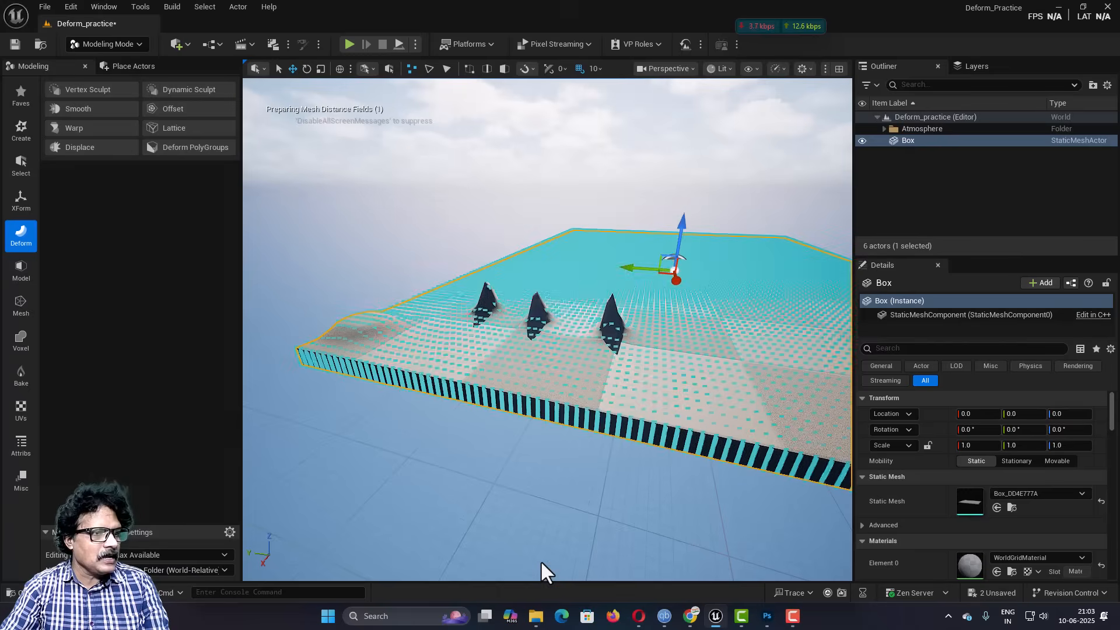
Step: Deselect the box and examine the shape of the three grabbed spikes up close
click(510, 431)
drag(509, 422, 509, 397)
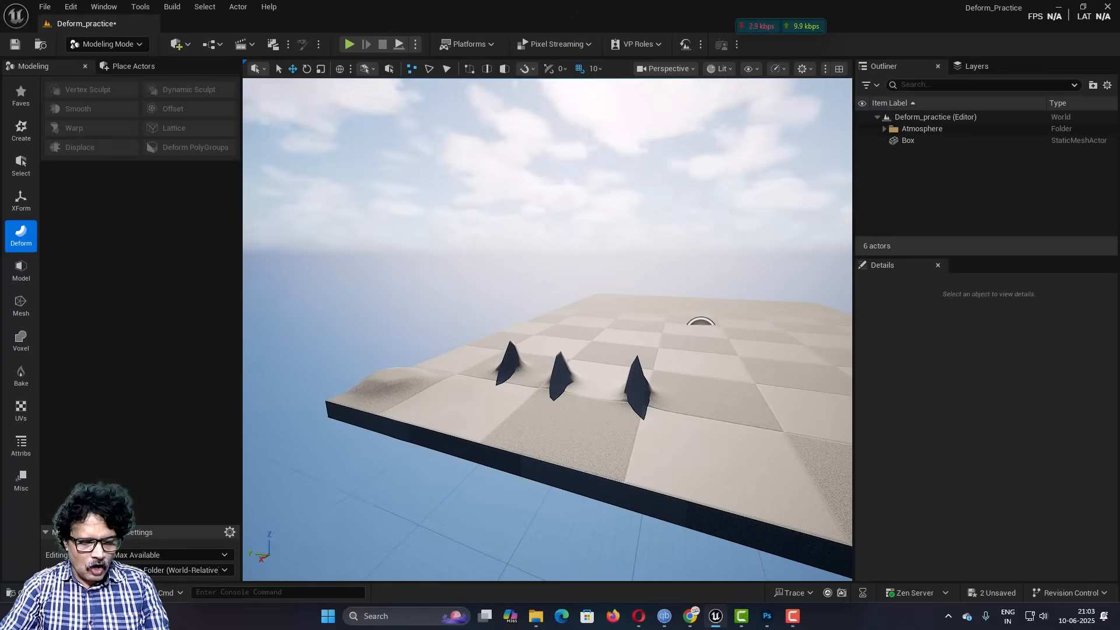
key(w)
right_drag(509, 409, 315, 356)
key(d)
key(a)
key(q)
key(d)
key(d)
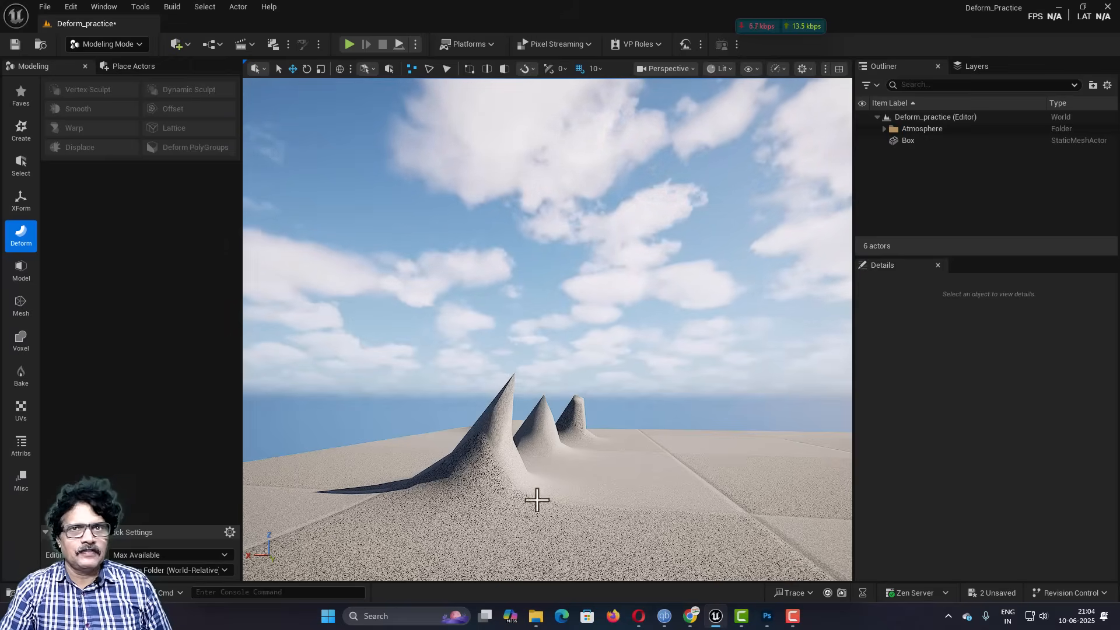
Step: Select the box and display its mesh structure around the spikes with the Mesh Inspector
click(613, 533)
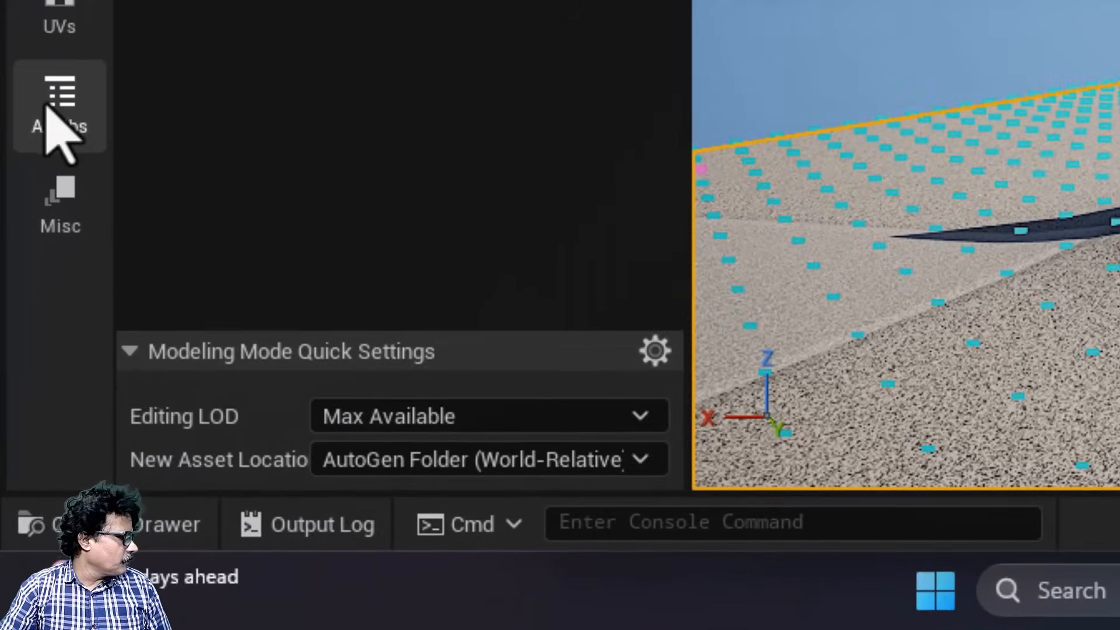
click(56, 111)
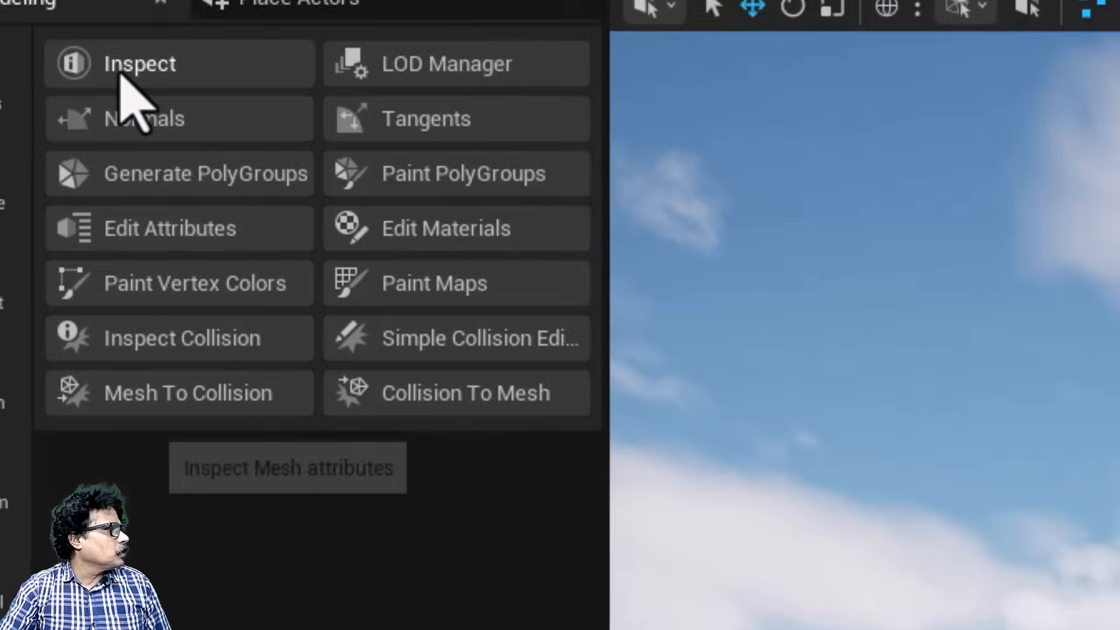
click(125, 70)
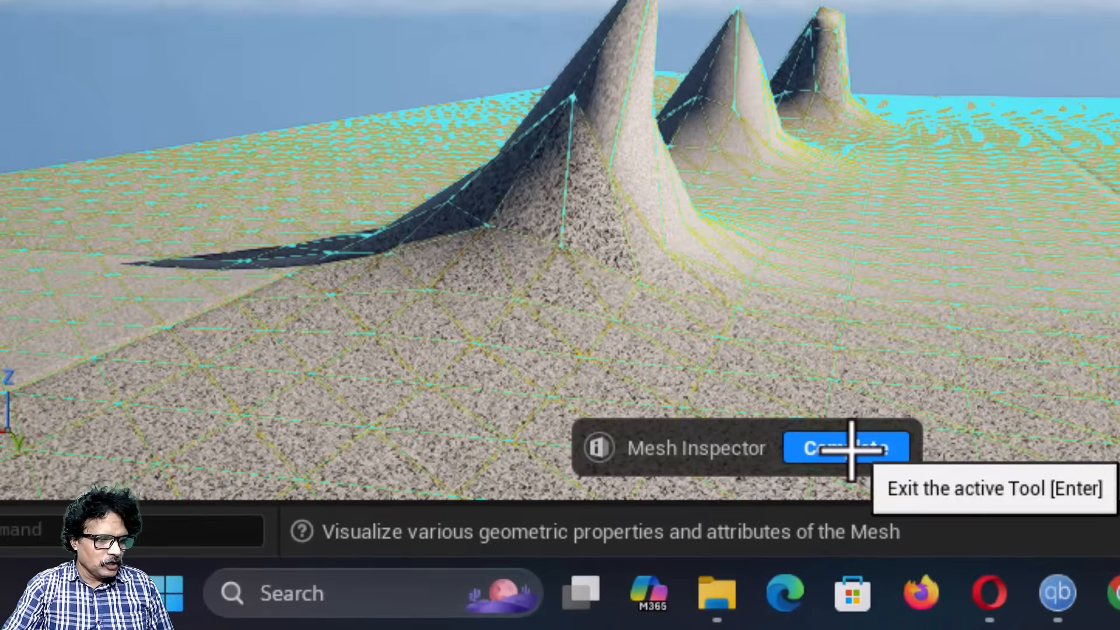
Step: Close the Mesh Inspector, start Dynamic Sculpt on the box, and choose the Inflate brush type
click(851, 448)
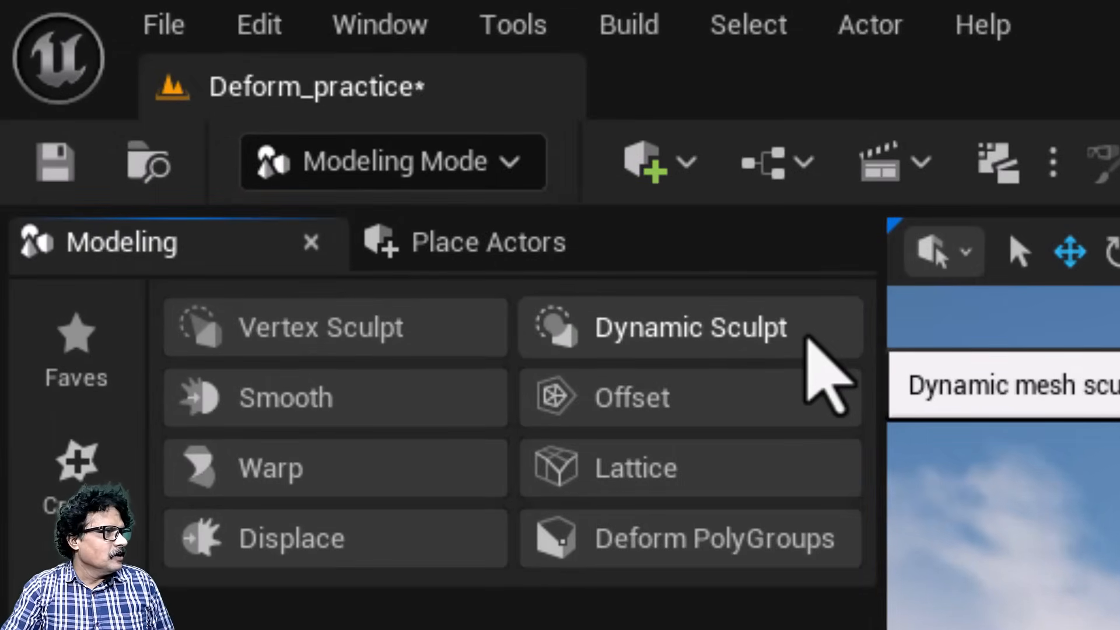
click(806, 337)
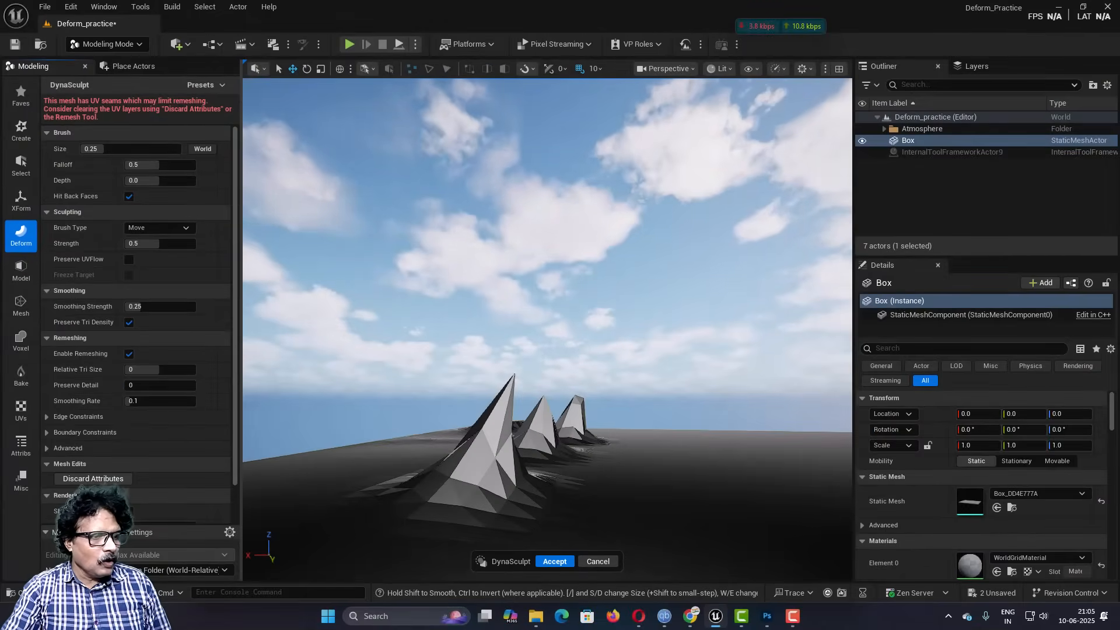
mouse_move(519, 323)
right_down()
mouse_move(583, 376)
mouse_move(647, 379)
right_up()
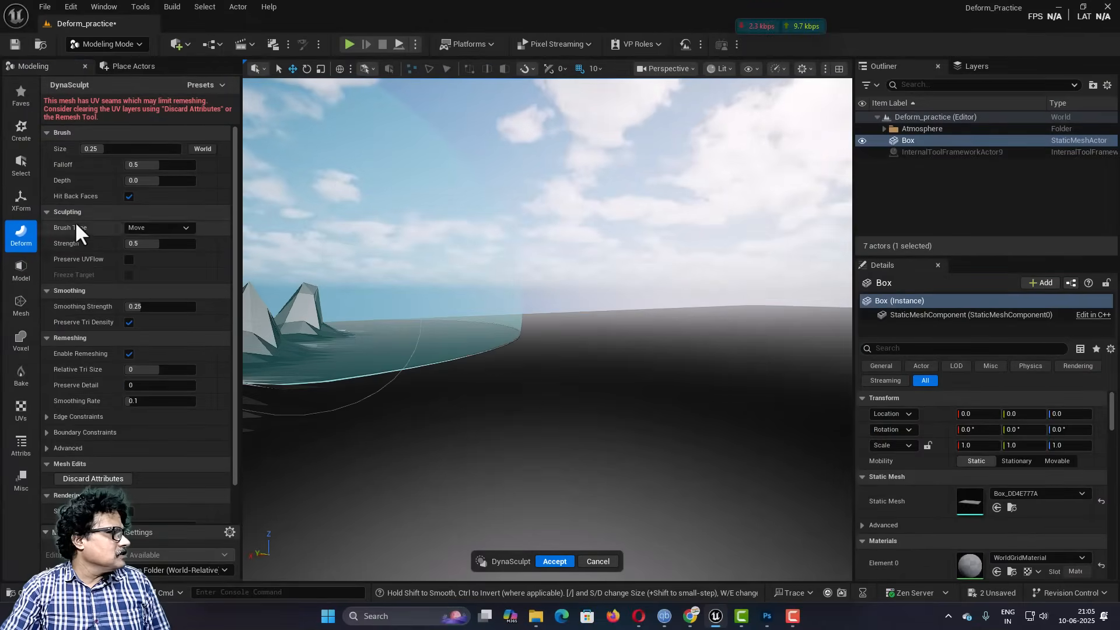
scroll(526, 343, up, 3)
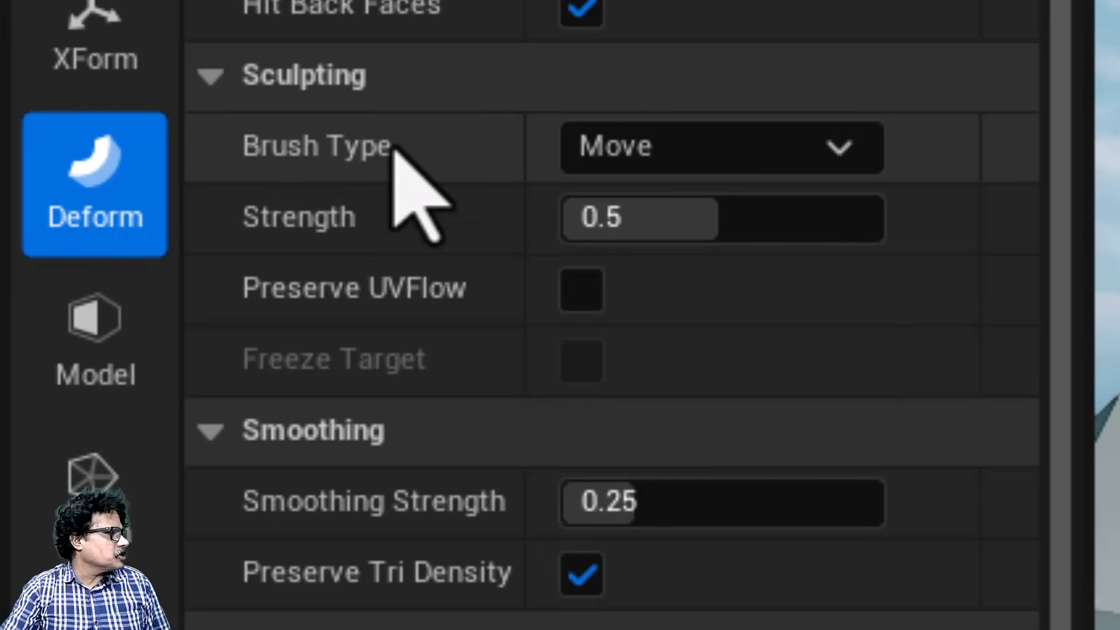
click(677, 143)
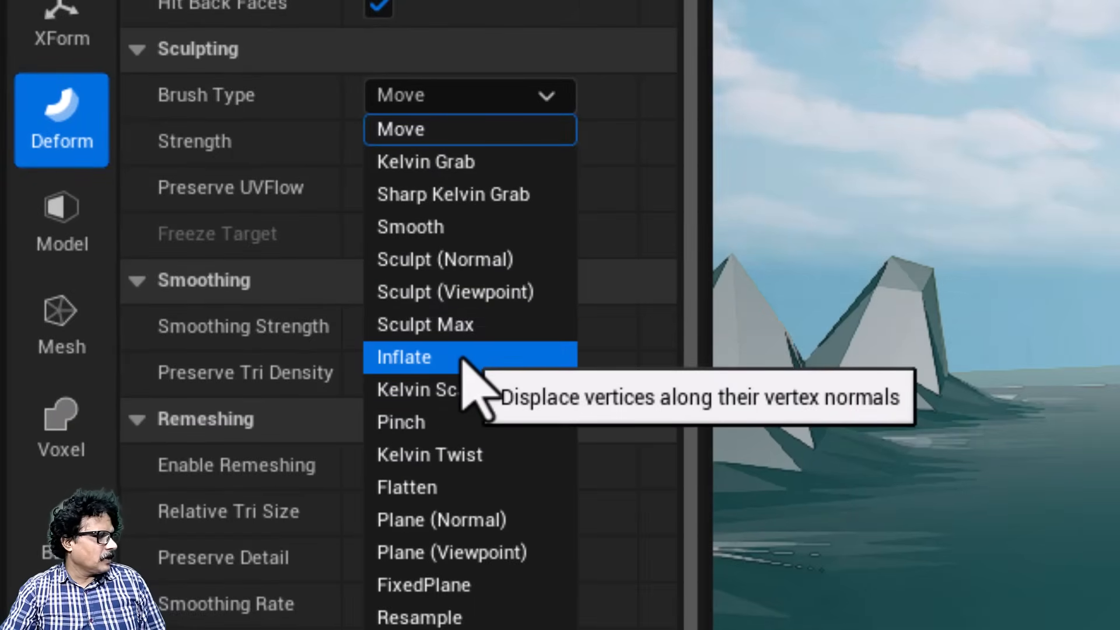
click(461, 357)
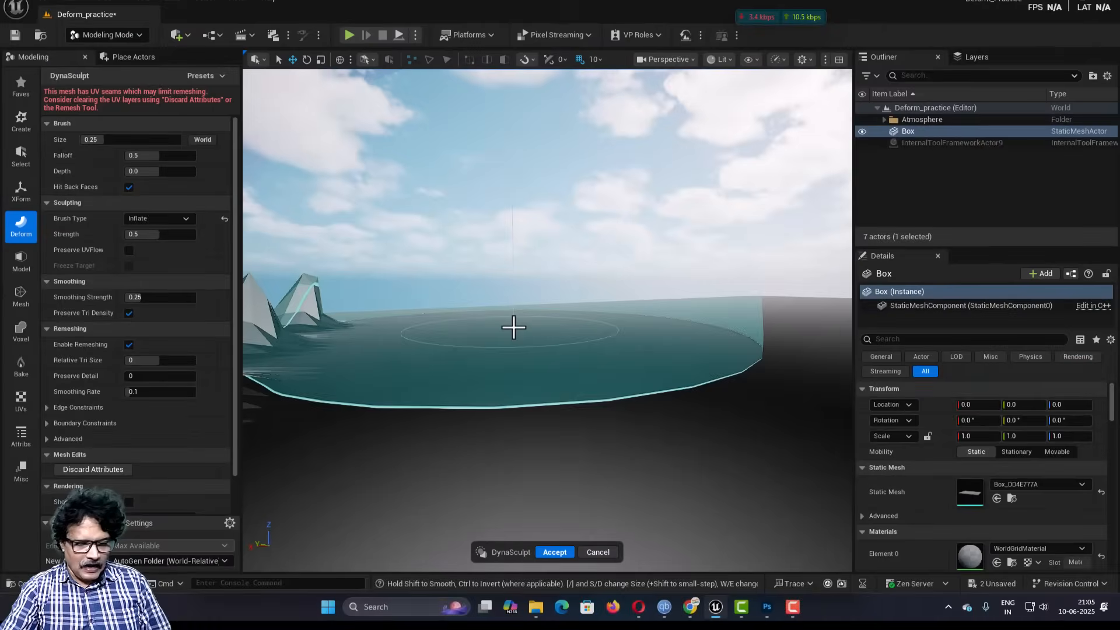
Step: Reduce the brush size to 0.1 and inflate rounded mounds on the box's top surface beside the three spikes
mouse_move(513, 328)
mouse_down()
mouse_move(519, 350)
mouse_move(547, 342)
mouse_up()
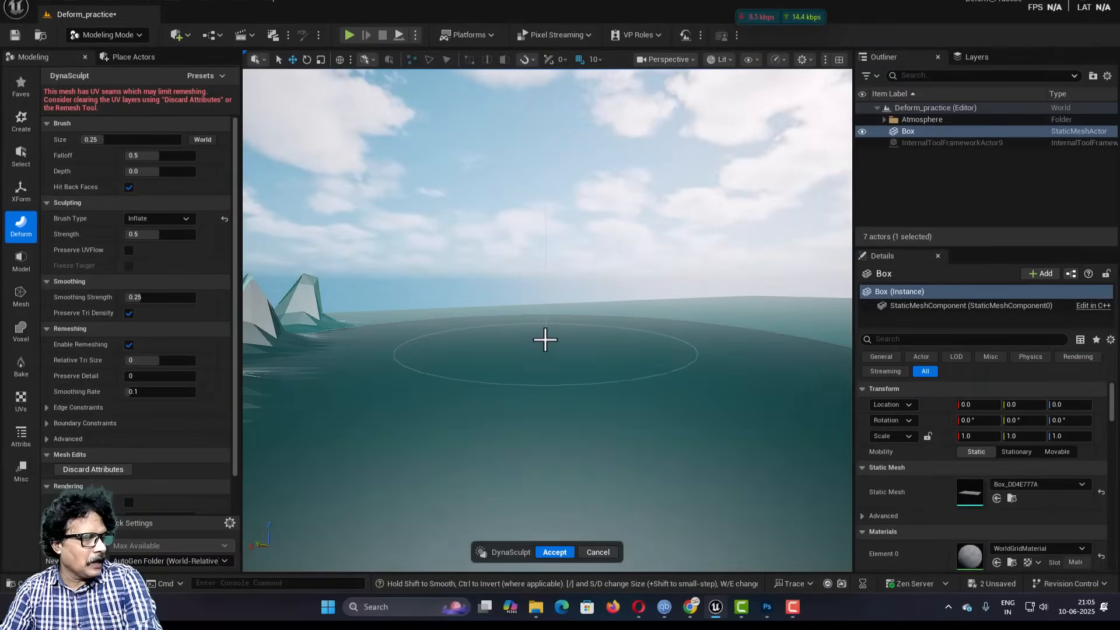
key(bracketleft)
key(bracketleft)
key(bracketleft)
key(bracketleft)
key(bracketleft)
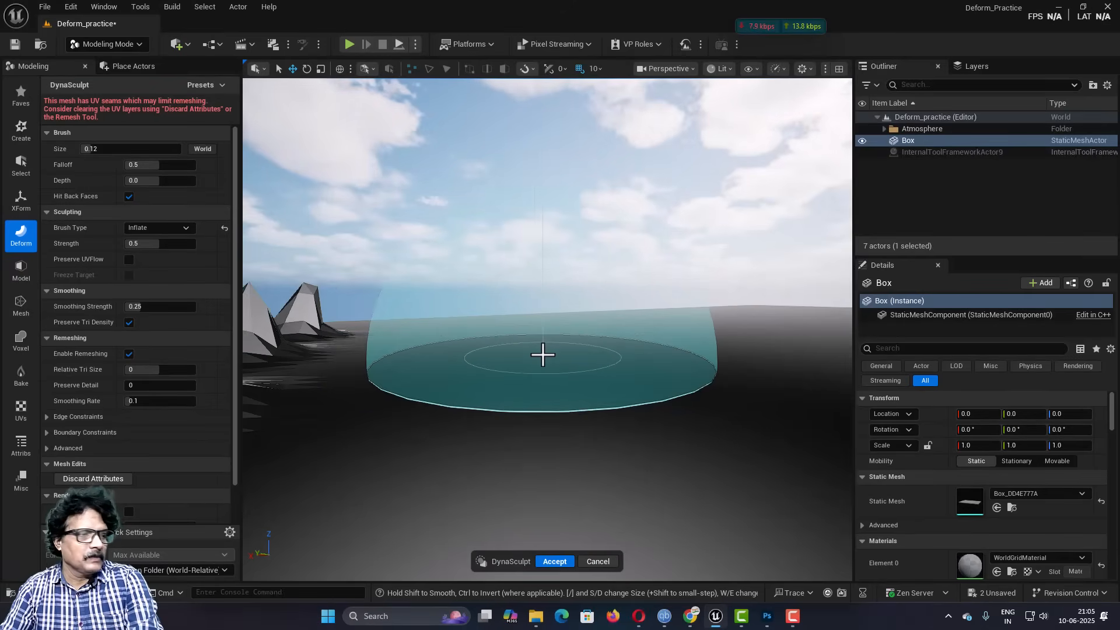
key(bracketleft)
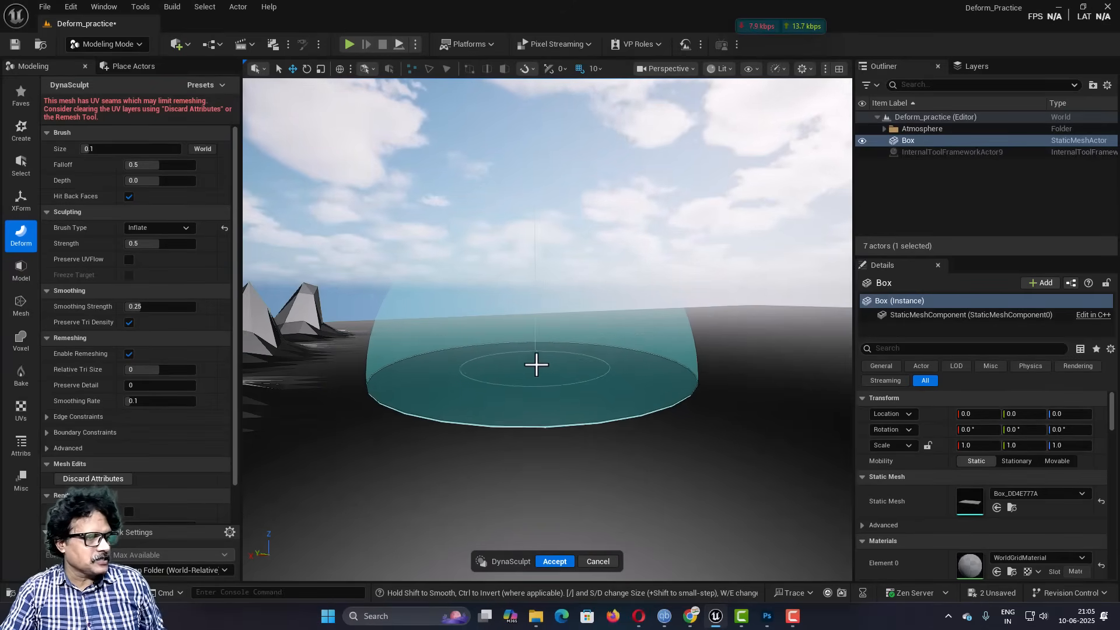
drag(540, 361, 540, 359)
scroll(558, 390, down, 6)
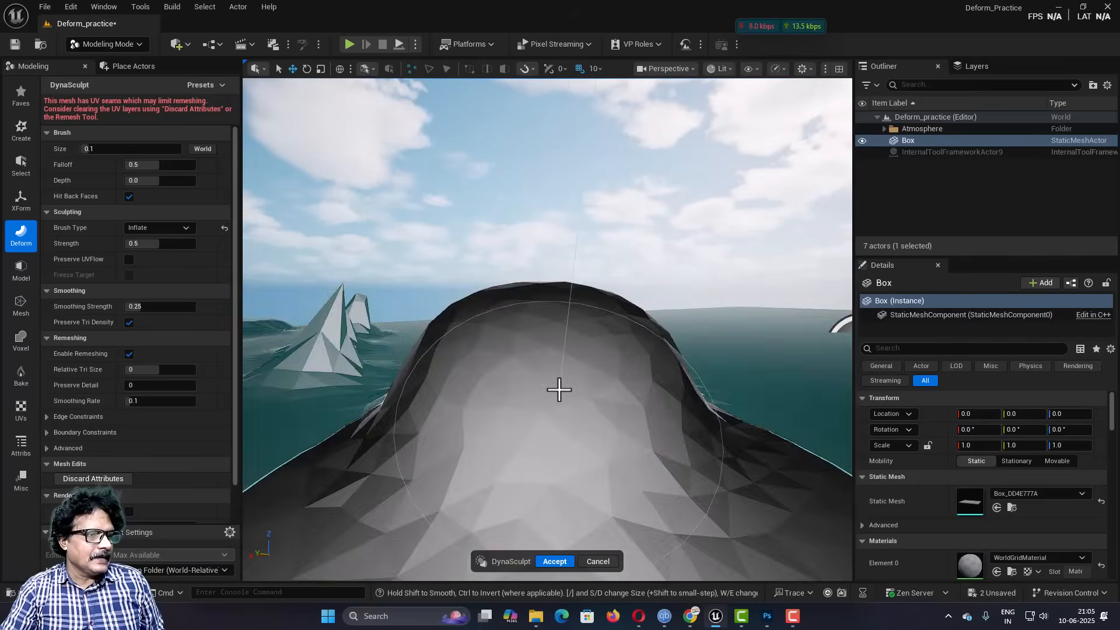
mouse_move(532, 392)
right_down()
mouse_move(467, 391)
mouse_move(540, 396)
right_up()
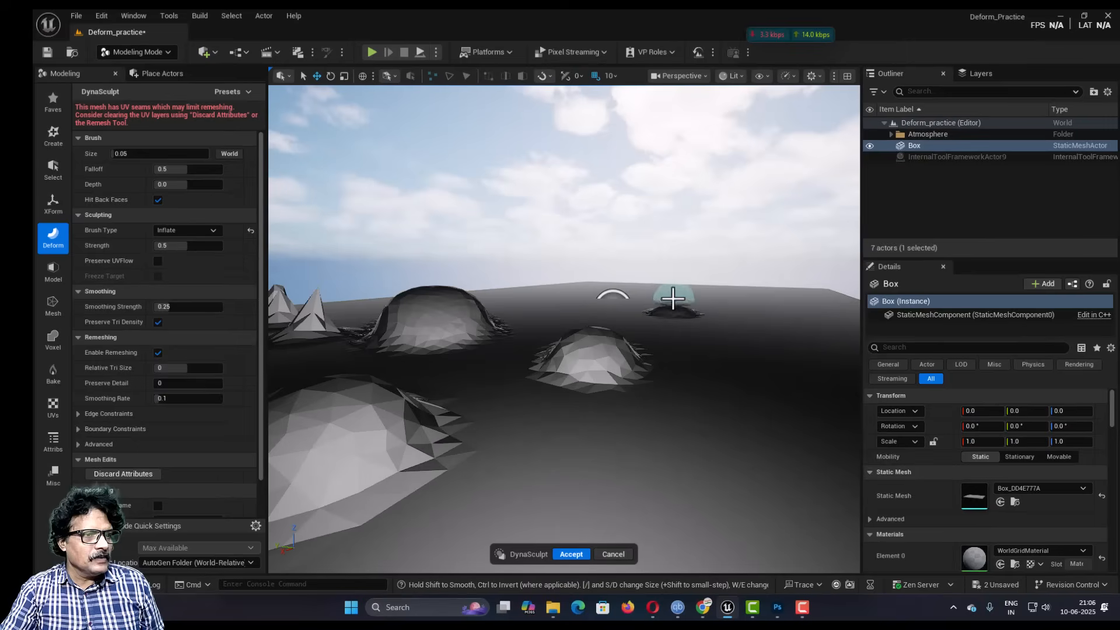
Step: Inflate more small bumps and a bulging ball across the box's top with a 0.05 brush, and accept the sculpt
drag(708, 407, 726, 358)
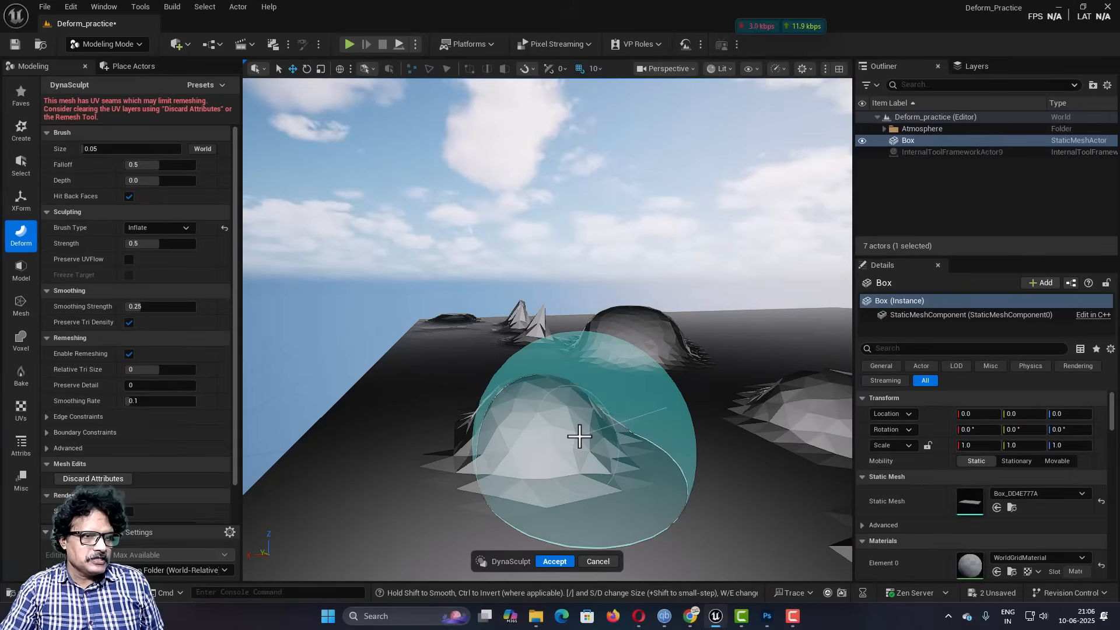
right_drag(580, 437, 676, 441)
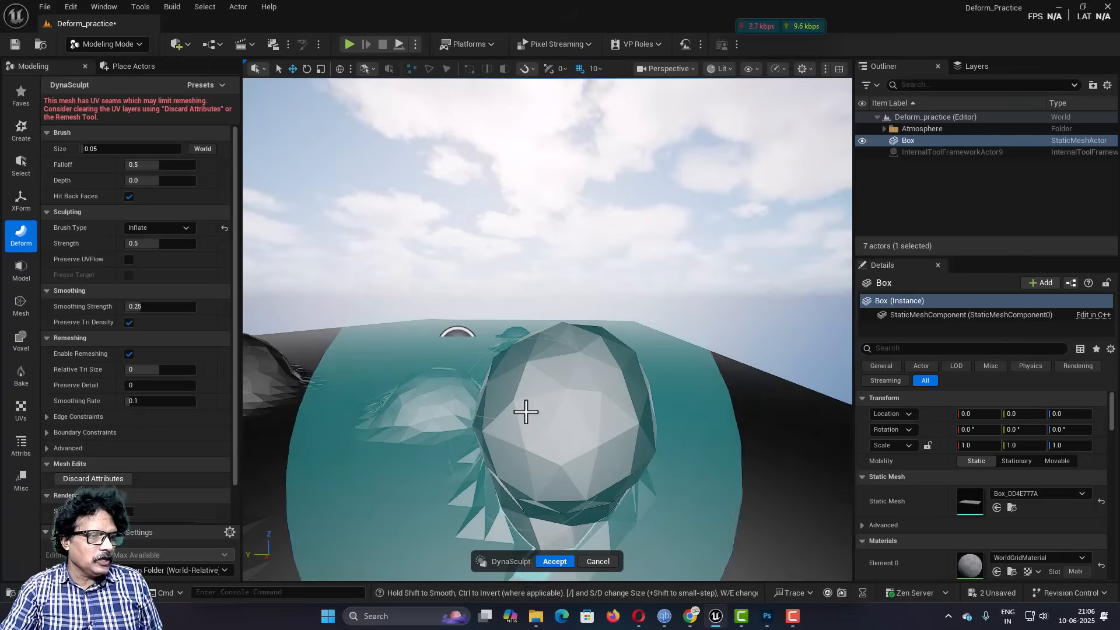
mouse_move(380, 365)
mouse_down()
mouse_move(388, 350)
mouse_move(375, 328)
mouse_up()
drag(458, 368, 457, 328)
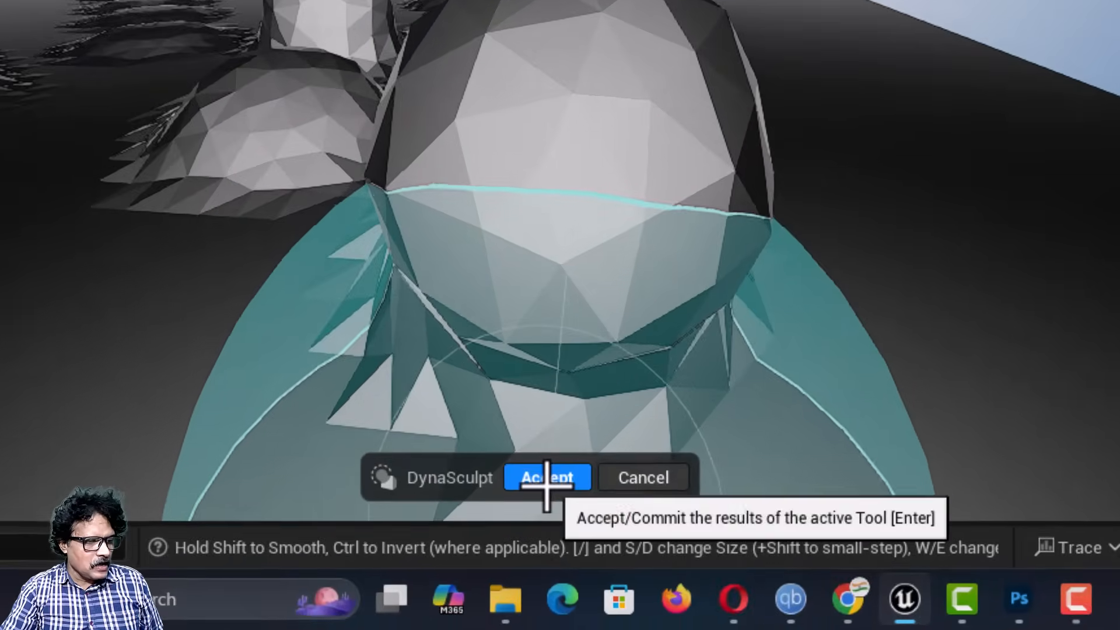
click(547, 478)
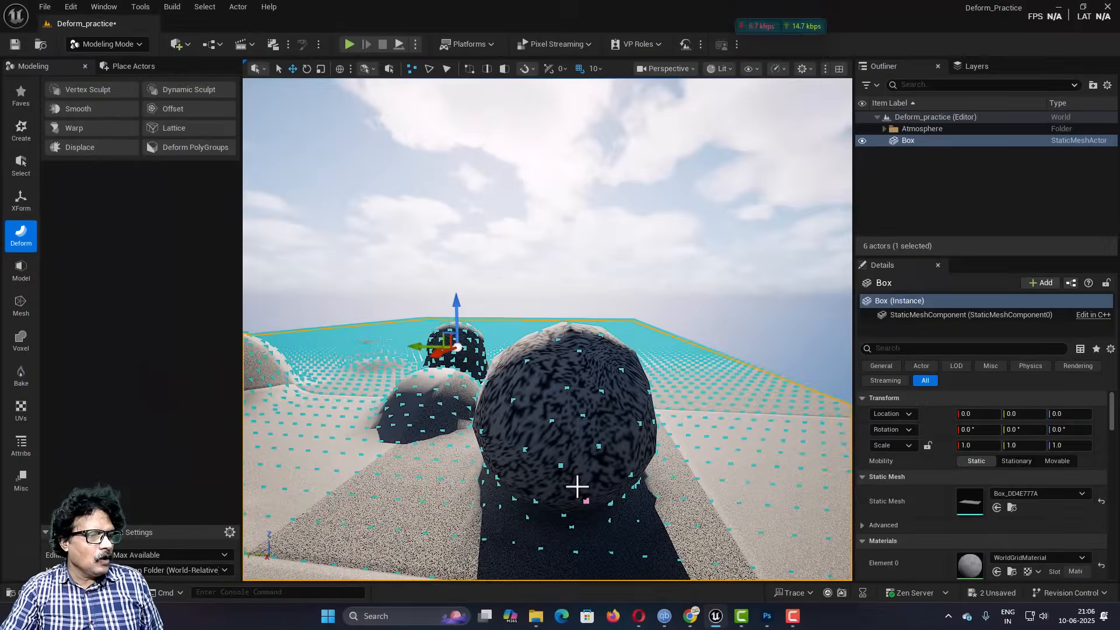
Step: Examine the inflated box's wireframe and mesh statistics with the Mesh Inspector, and close the inspector
click(18, 444)
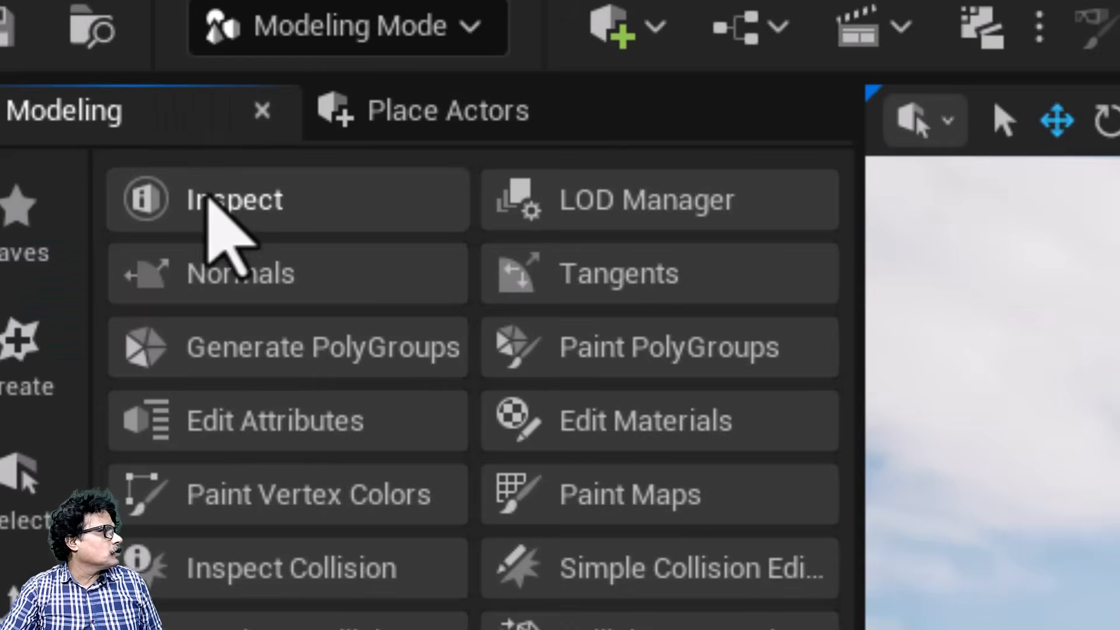
click(70, 89)
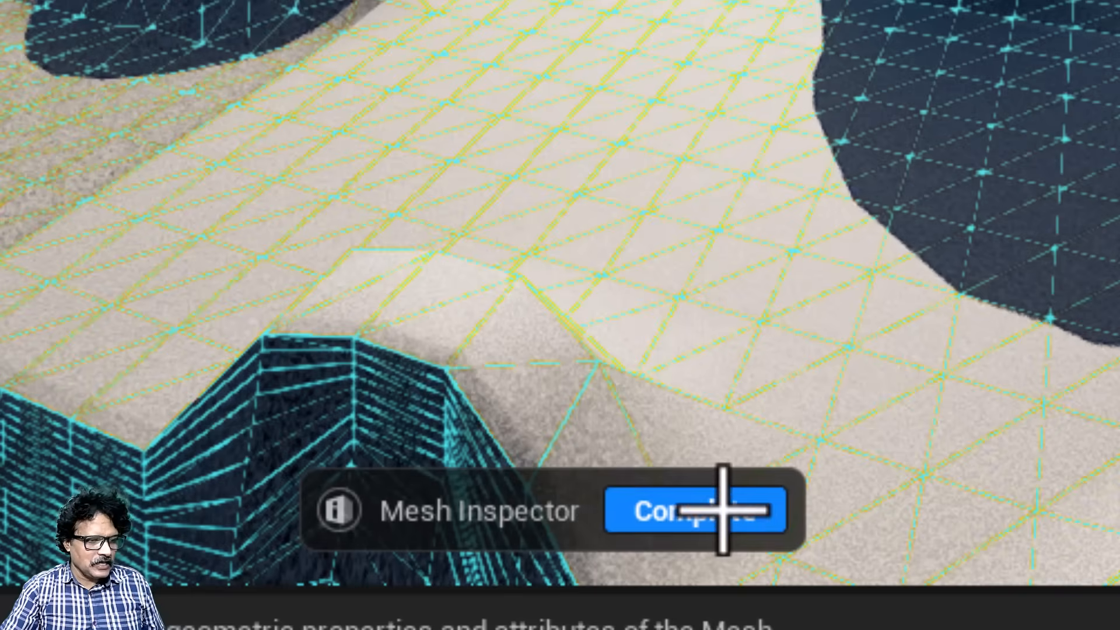
click(720, 509)
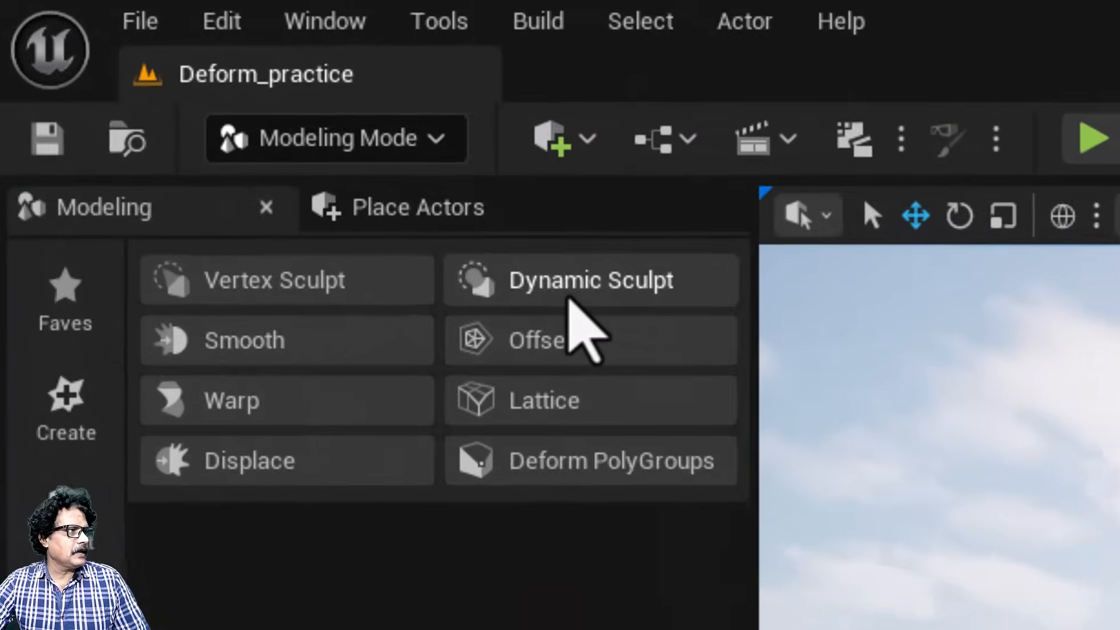
Step: Start the Smooth deform tool on the sculpted box and view the smoothed surface
click(182, 93)
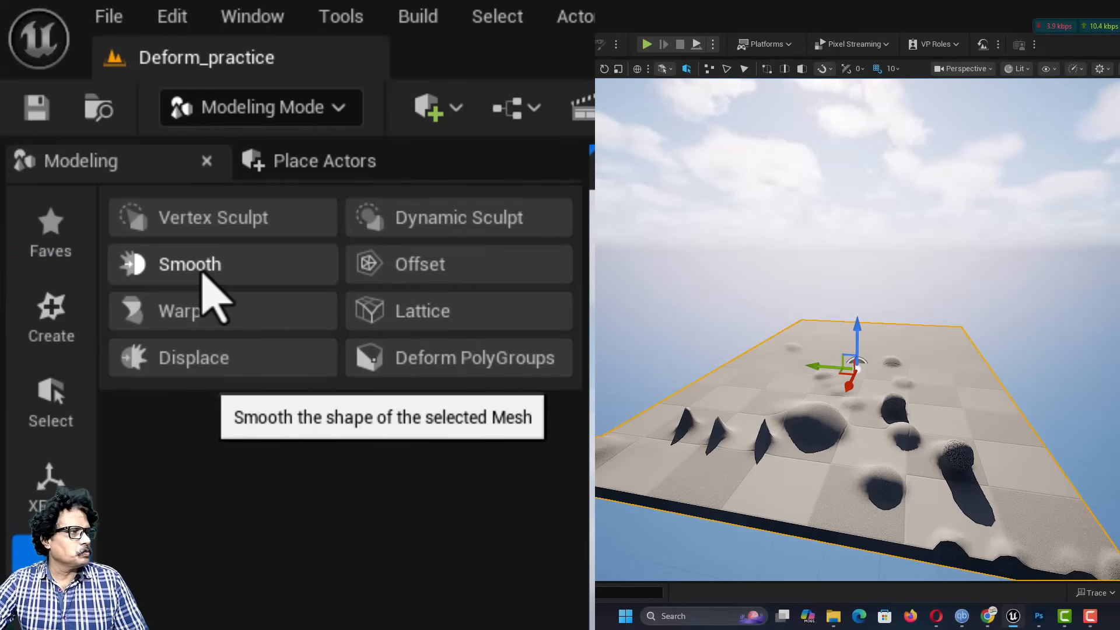
click(202, 273)
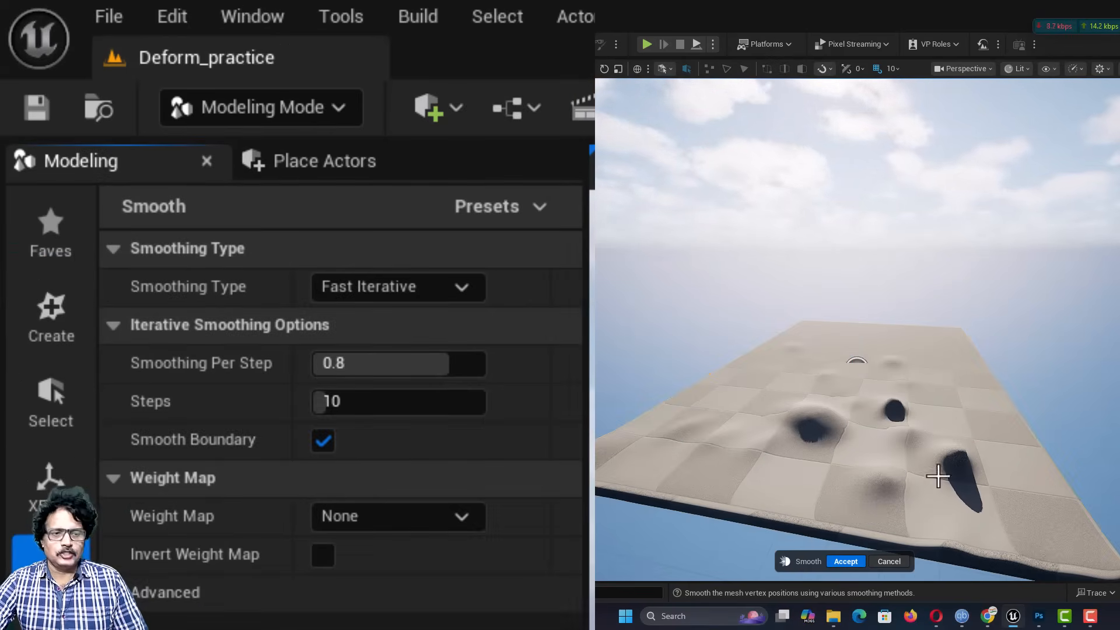
right_drag(890, 474, 873, 512)
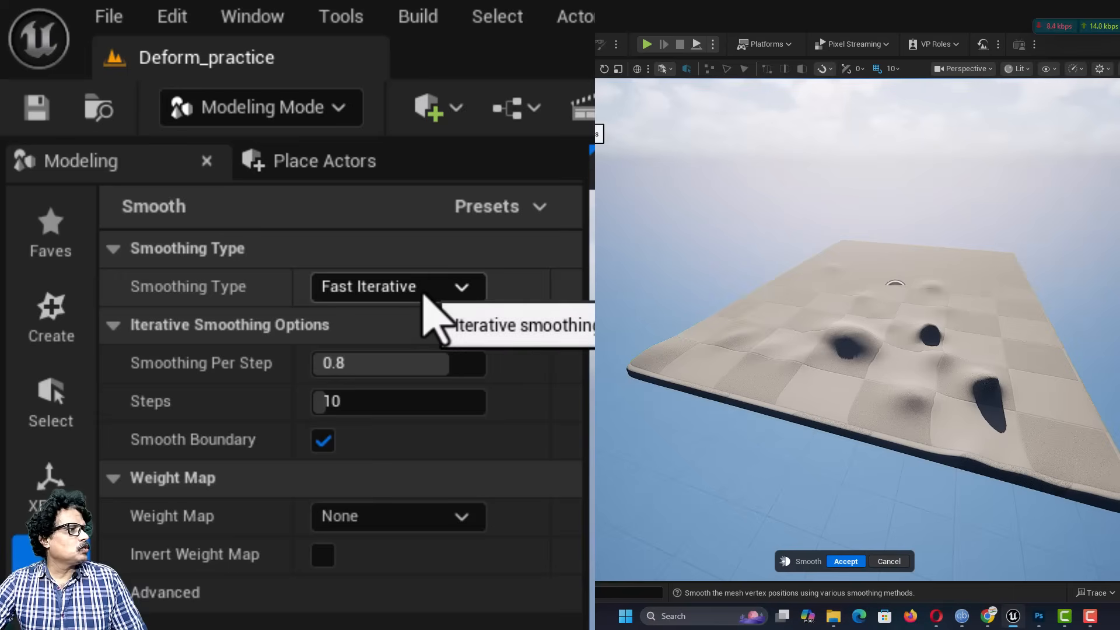
Step: Try the Fast Implicit and Iterative Diffusion smoothing types on the box, and return to Fast Iterative
click(408, 289)
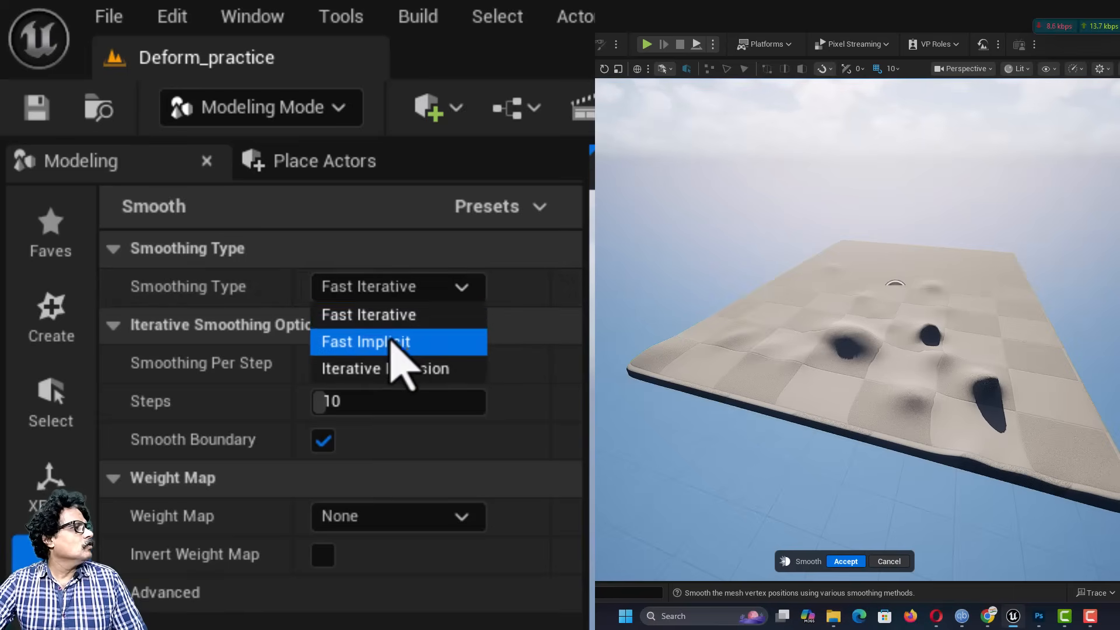
click(399, 345)
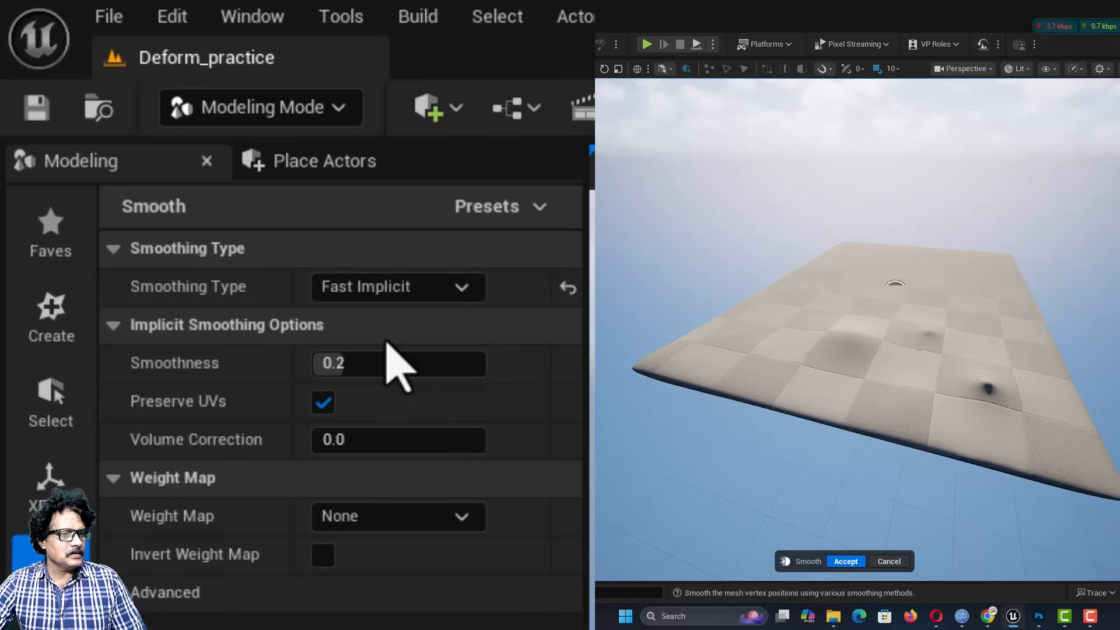
click(416, 288)
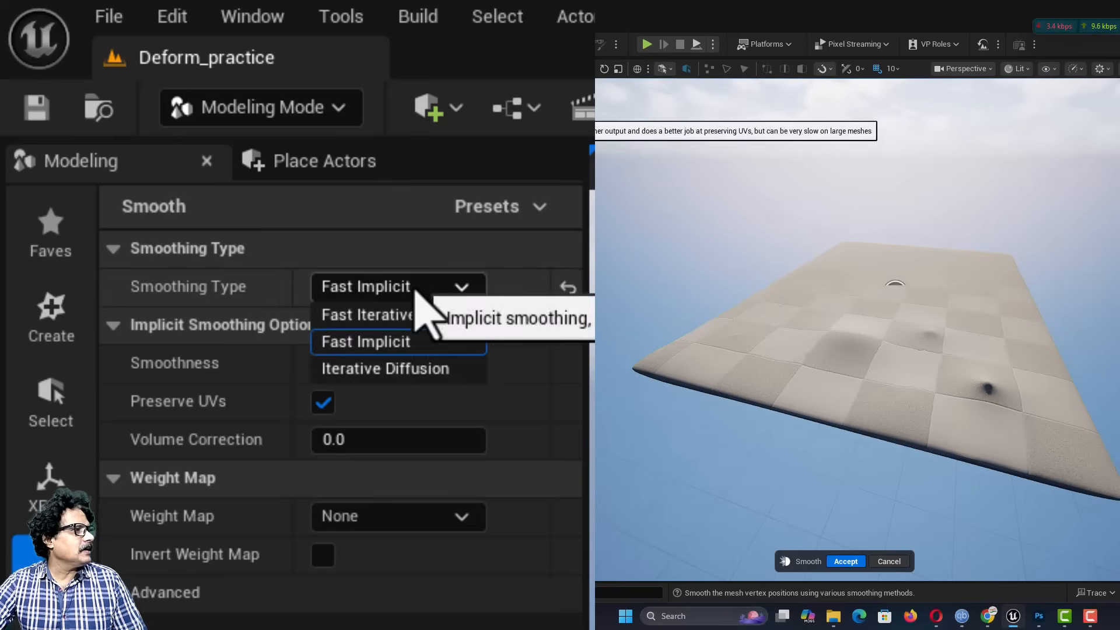
click(408, 370)
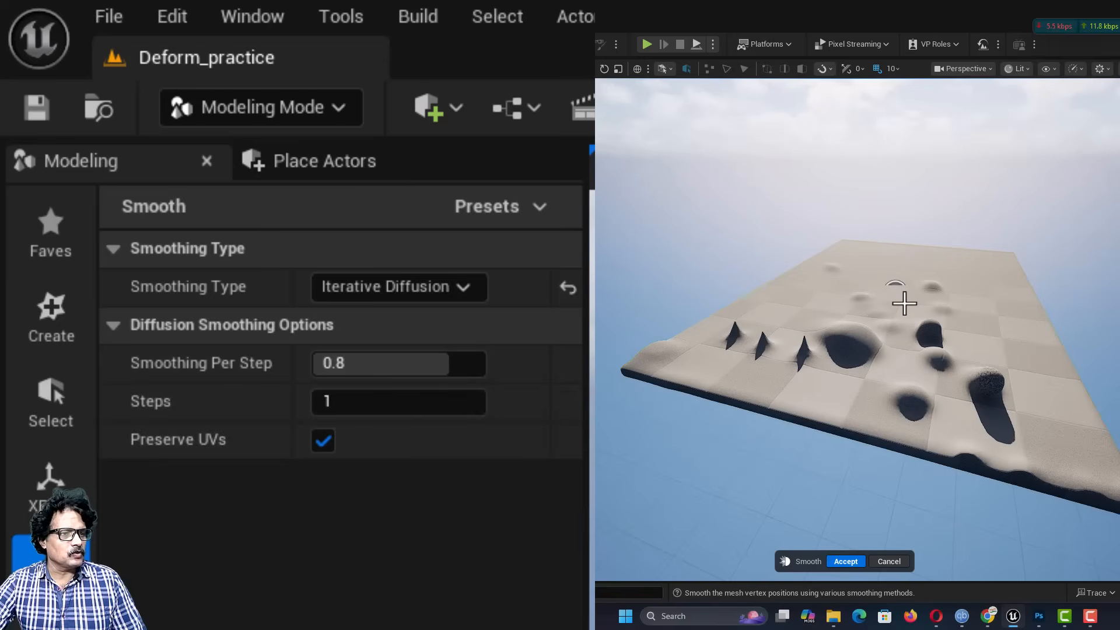
click(441, 291)
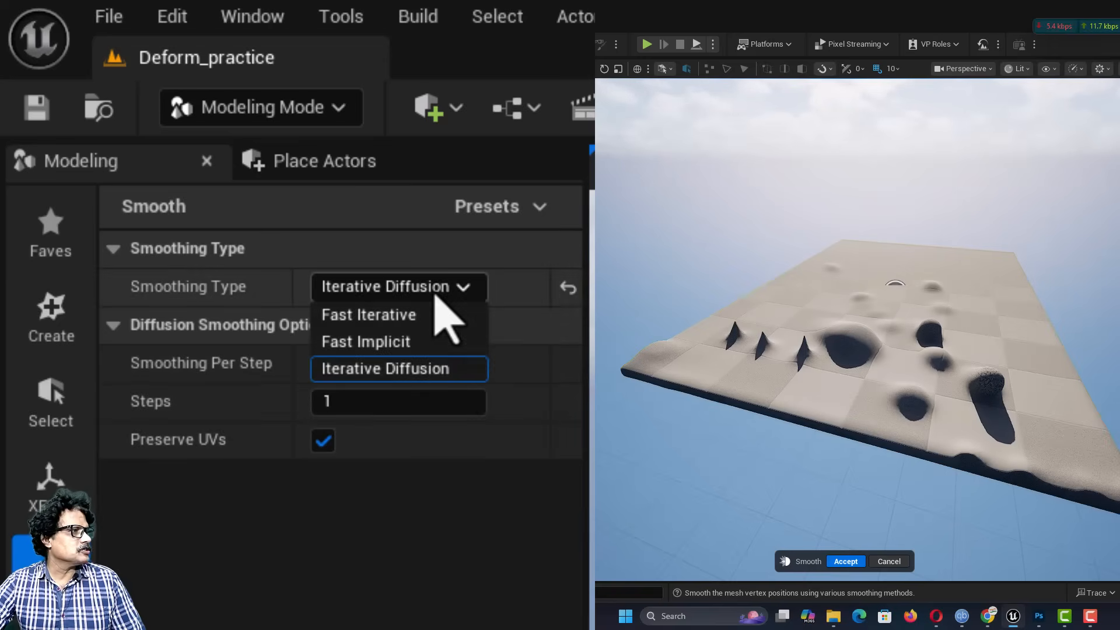
click(432, 322)
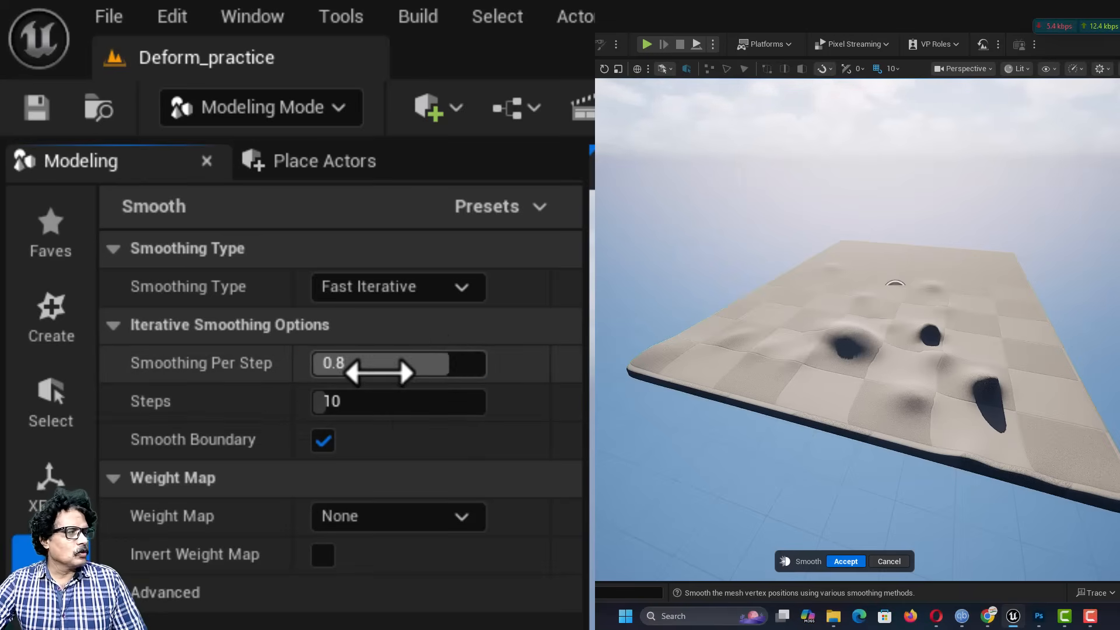
Step: Set Smoothing Per Step to 1.0 and accept the smoothing of the box
drag(379, 372, 486, 363)
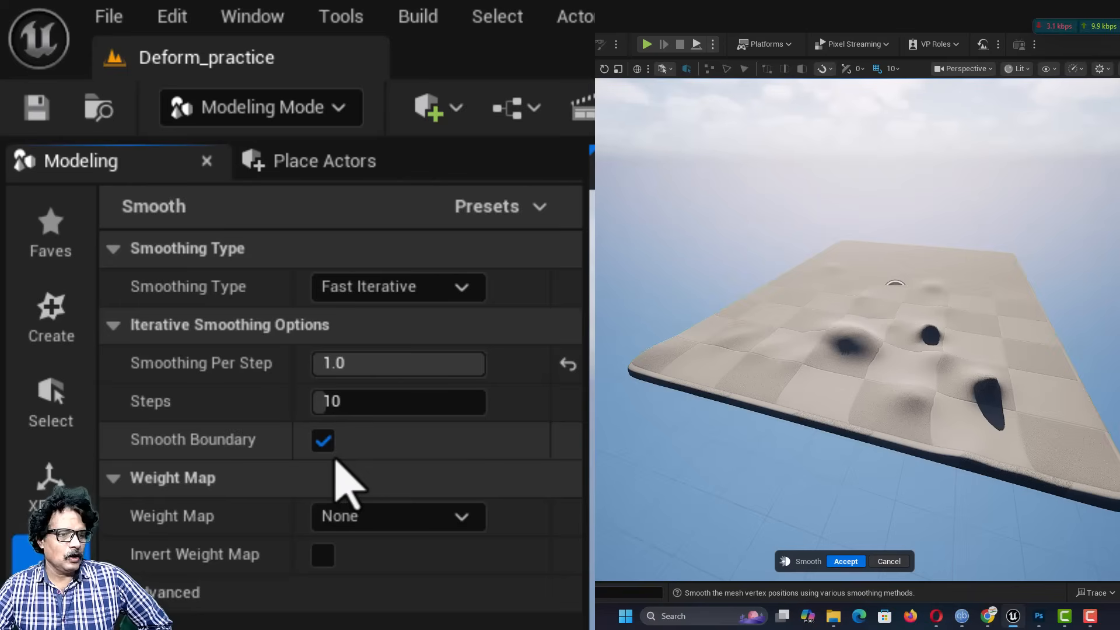
click(846, 561)
scroll(881, 451, up, 1)
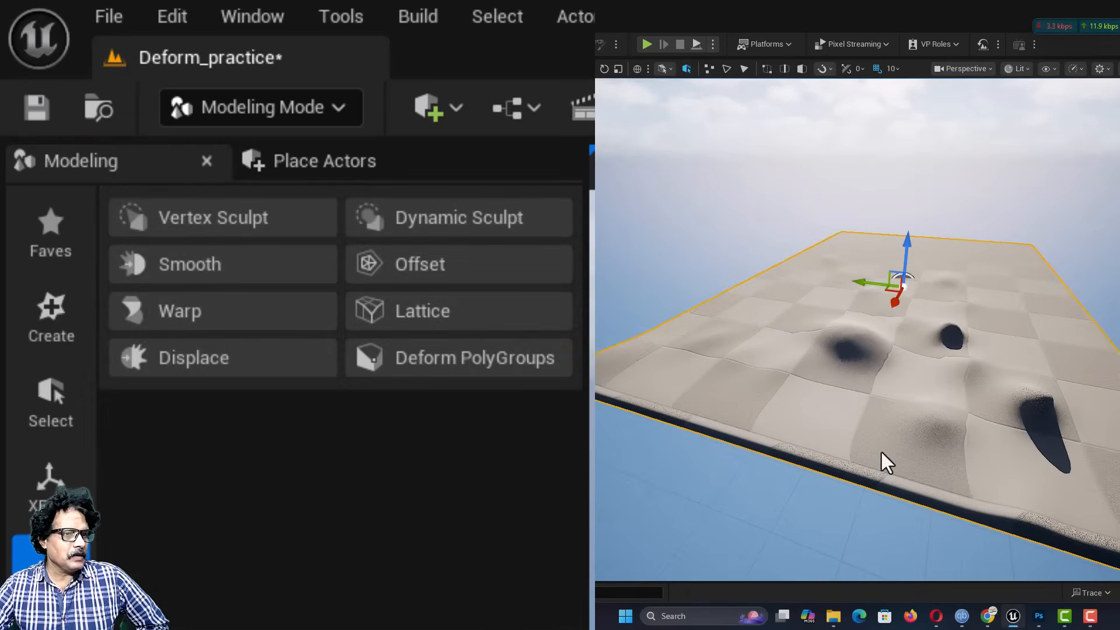
Step: Offset the smoothed box with the Iterative type at a distance of about 92.2, and accept the result
scroll(881, 452, up, 2)
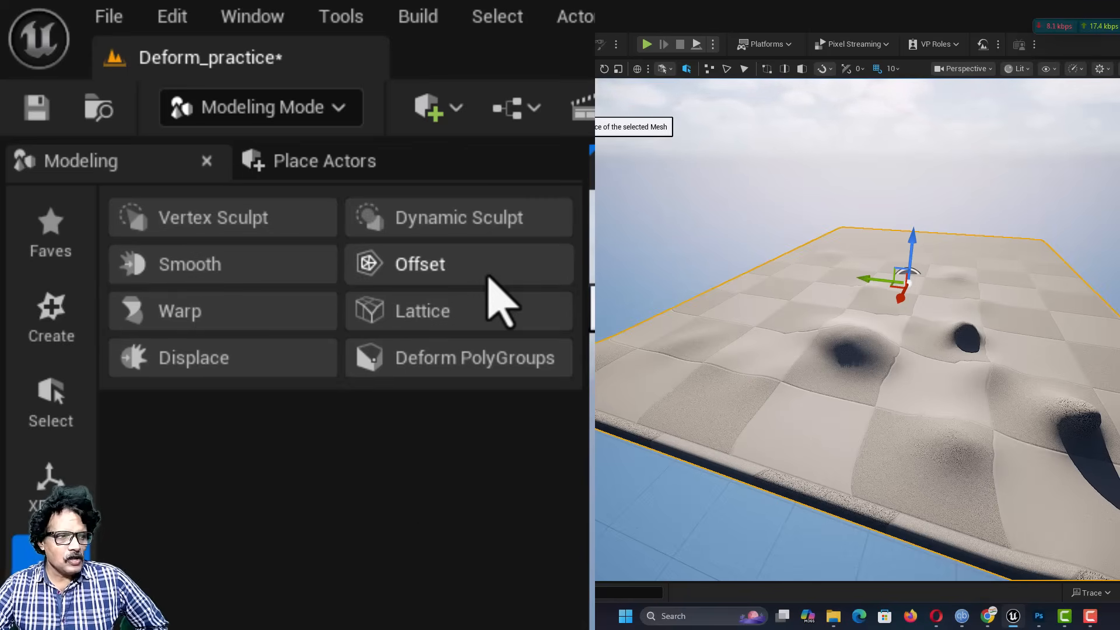
scroll(804, 252, down, 2)
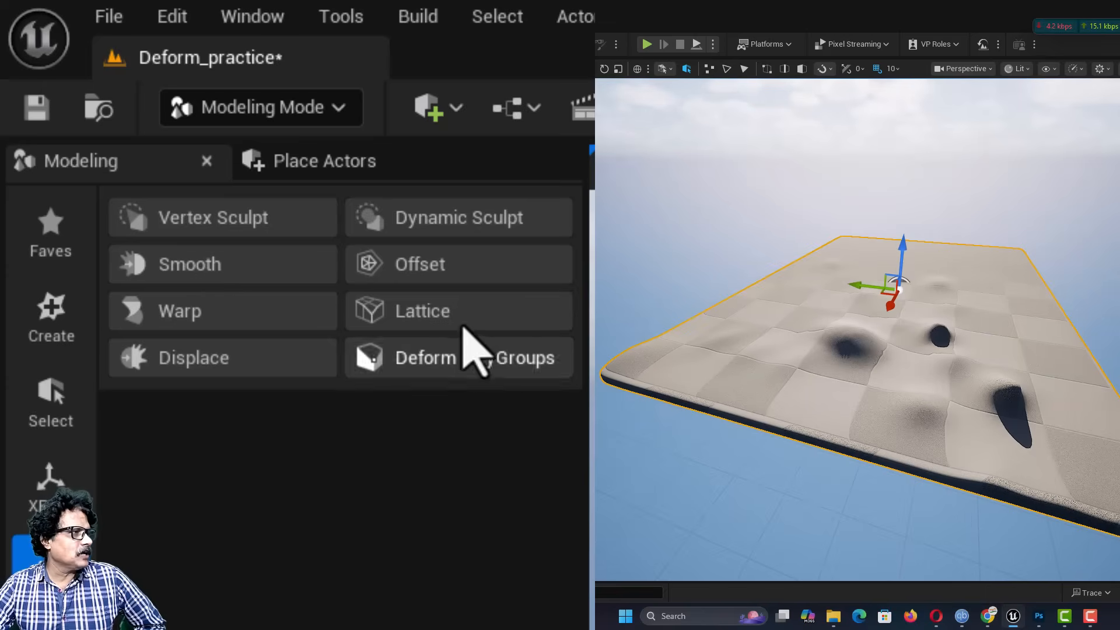
click(474, 284)
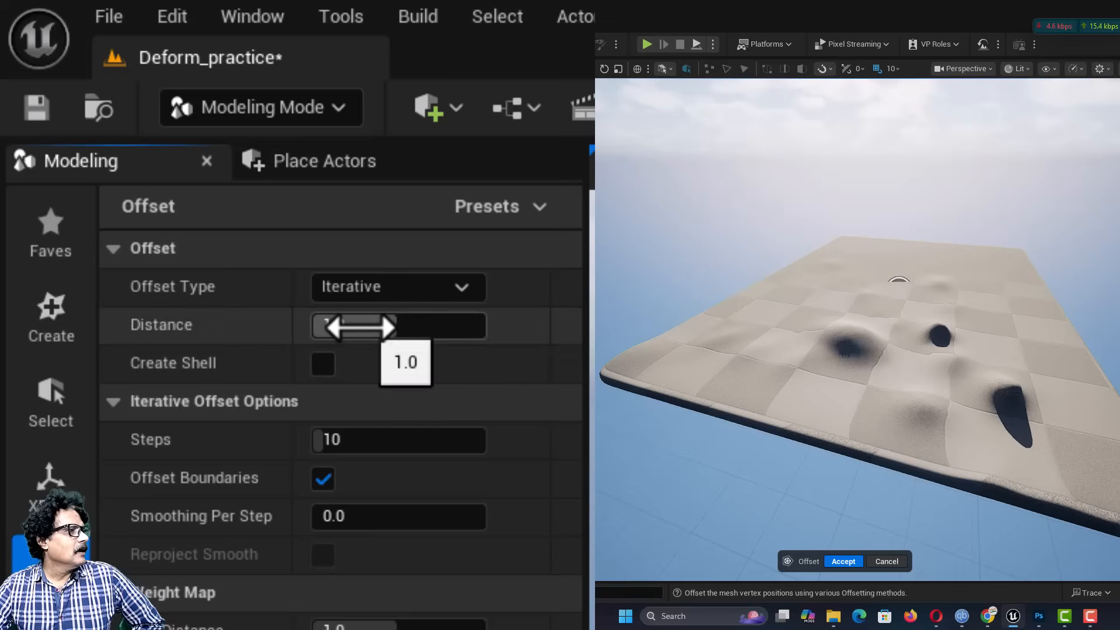
drag(358, 327, 478, 326)
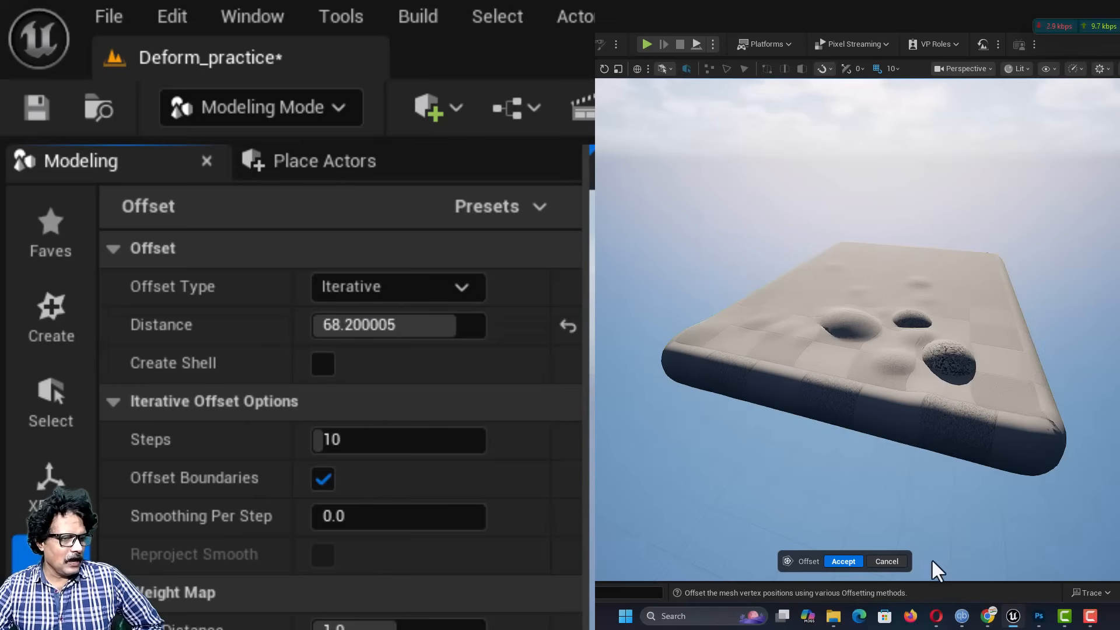
click(849, 561)
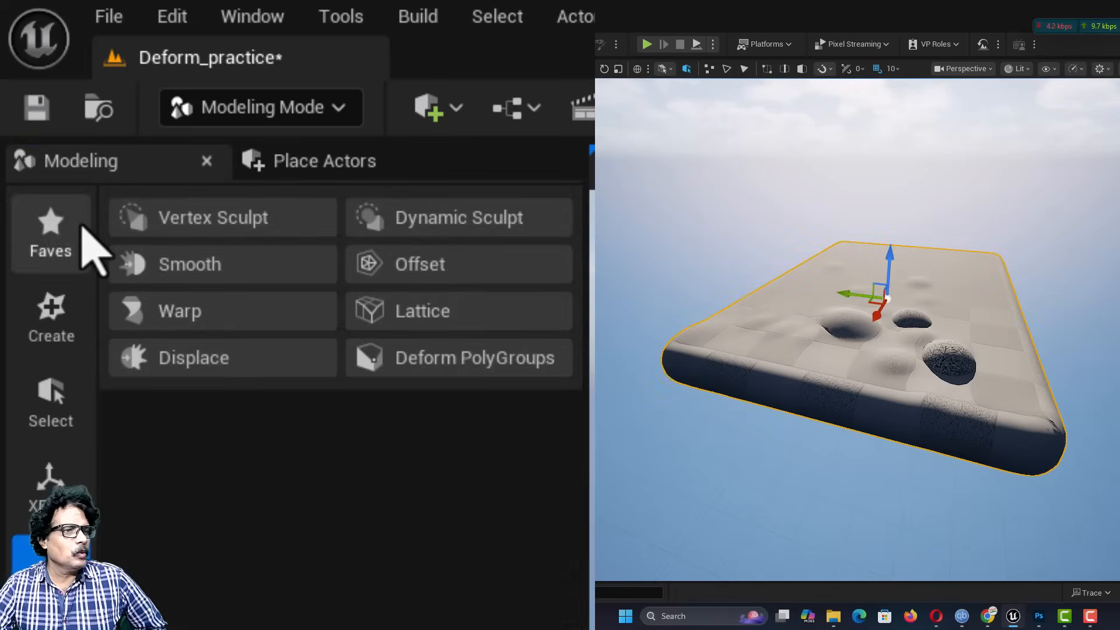
Step: Start the Warp tool on the box with the Bend operation and rotate the bend gizmo about its vertical axis to -150 degrees
click(177, 320)
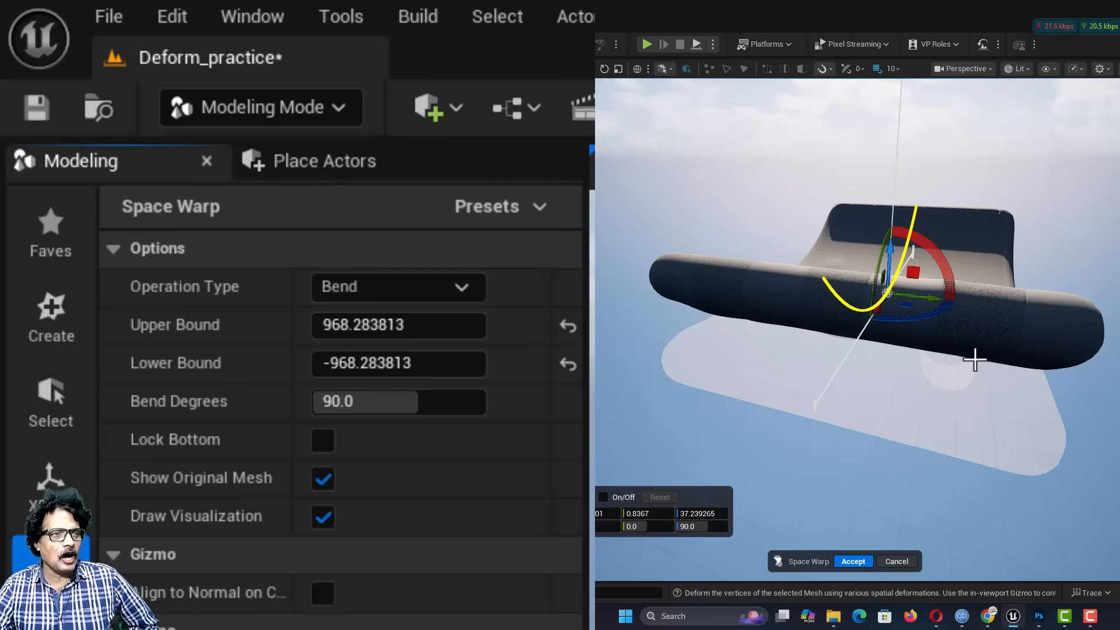
right_drag(983, 364, 856, 362)
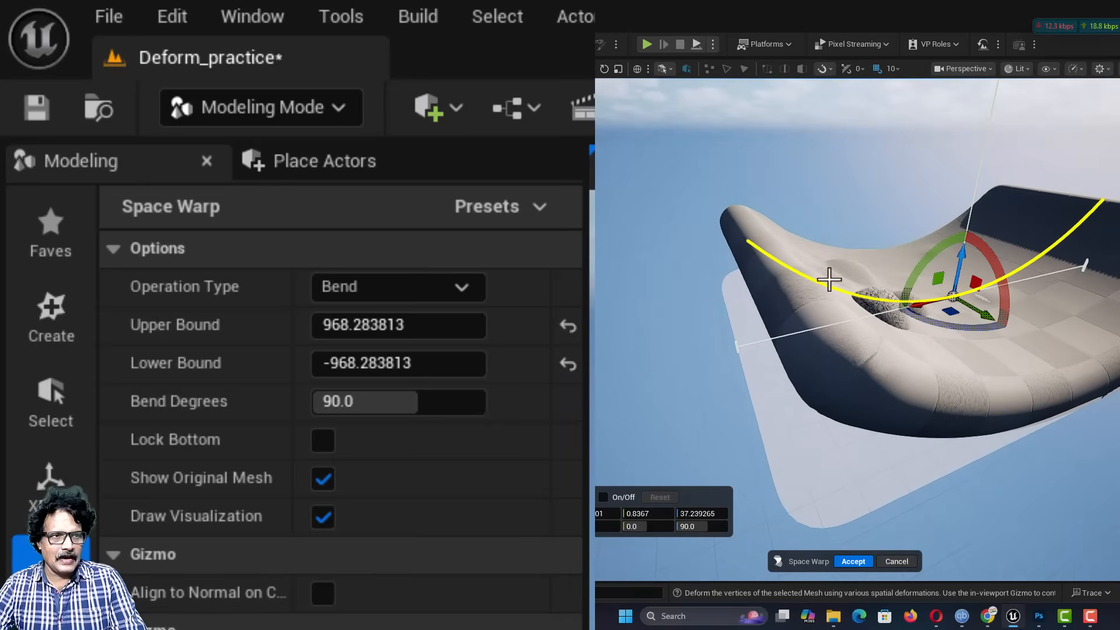
right_drag(956, 350, 1004, 352)
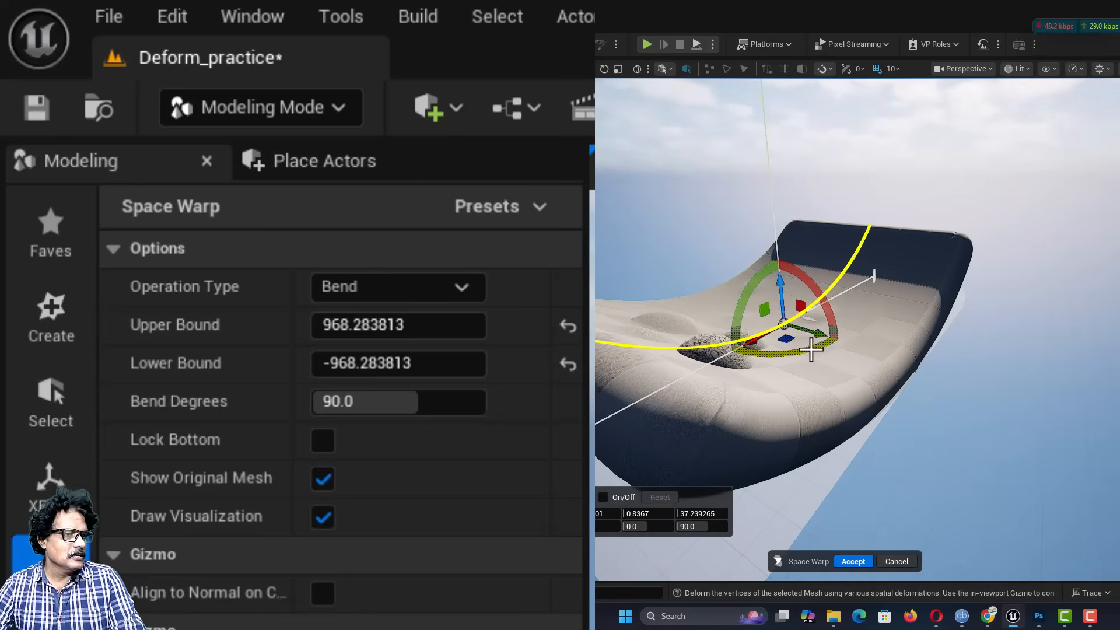
drag(810, 348, 693, 339)
right_drag(662, 366, 754, 377)
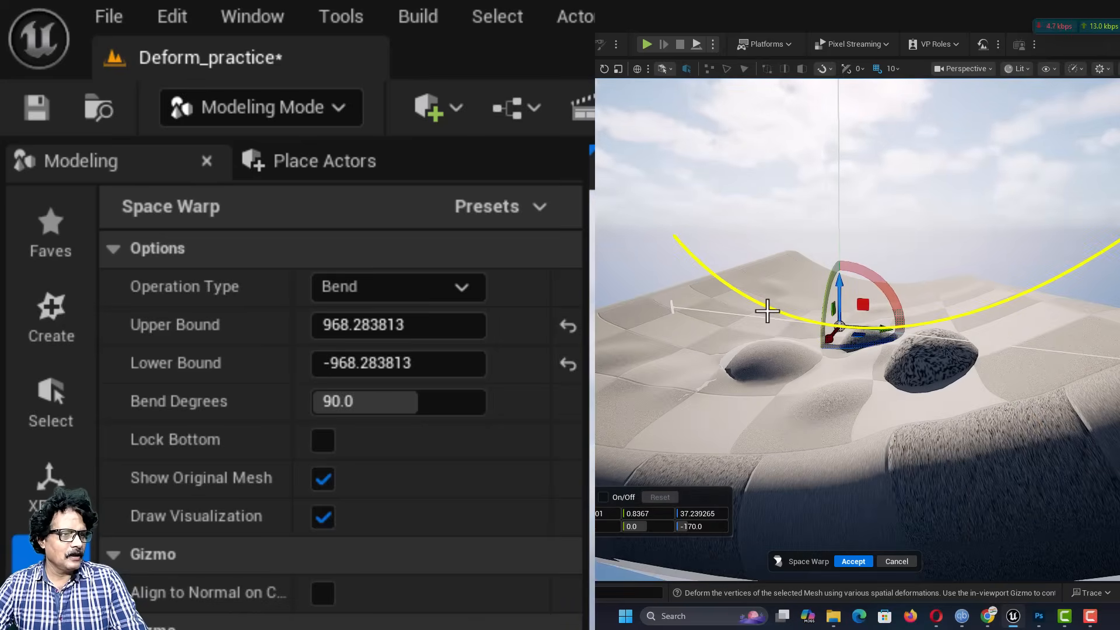
drag(859, 342, 818, 349)
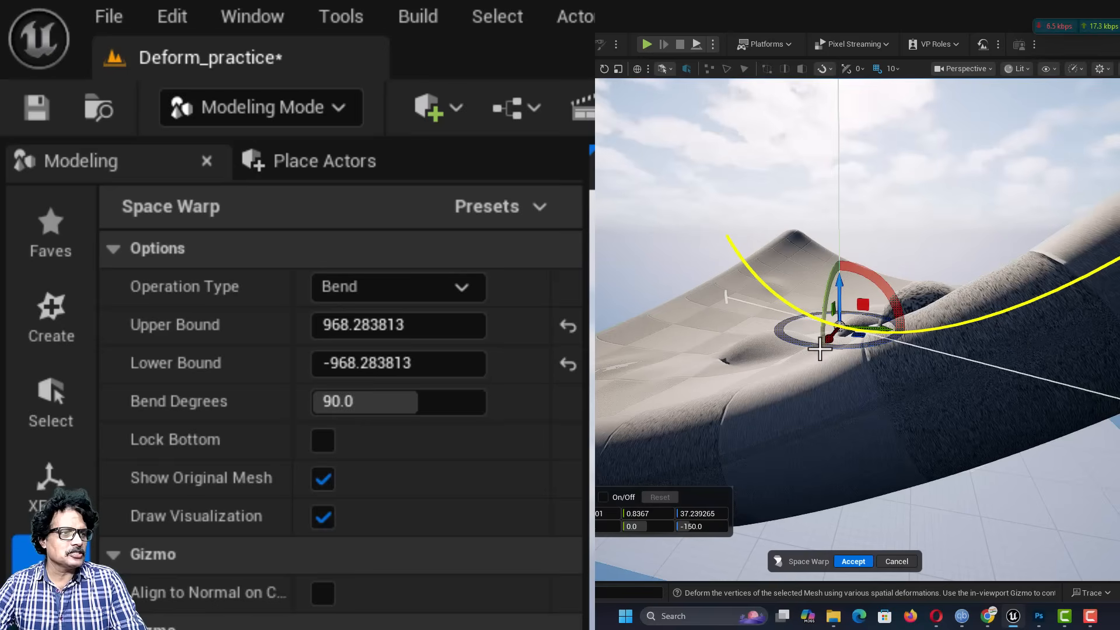
right_drag(709, 355, 939, 367)
key(s)
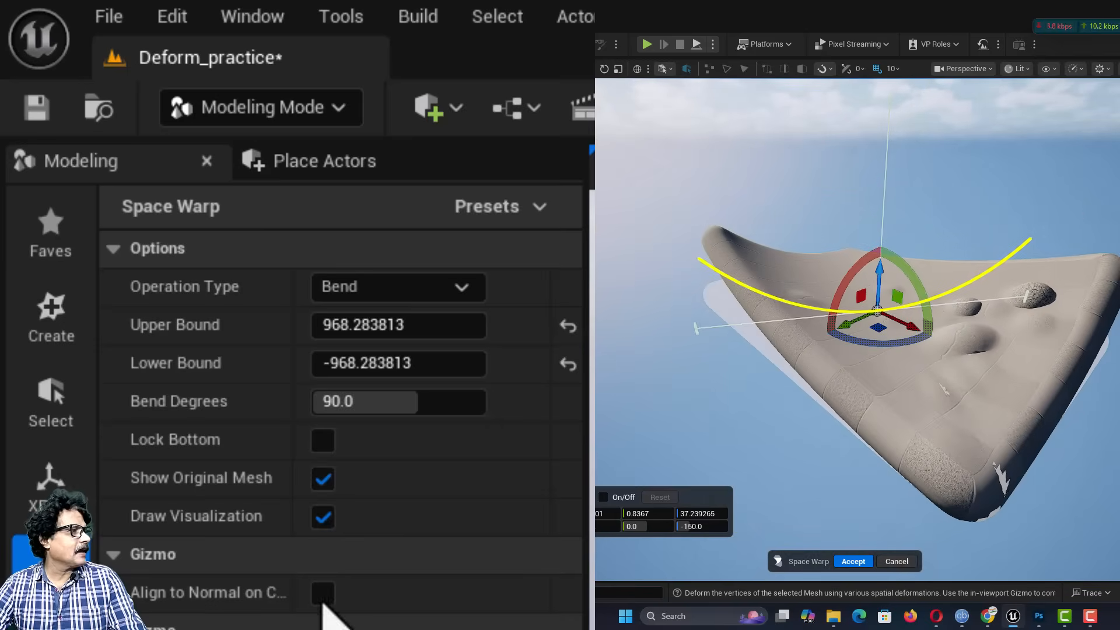
Step: Set the bend's upper bound to about 600.8 and lower bound to about -685.9, and rotate the gizmo to about -90 degrees
drag(326, 324, 291, 324)
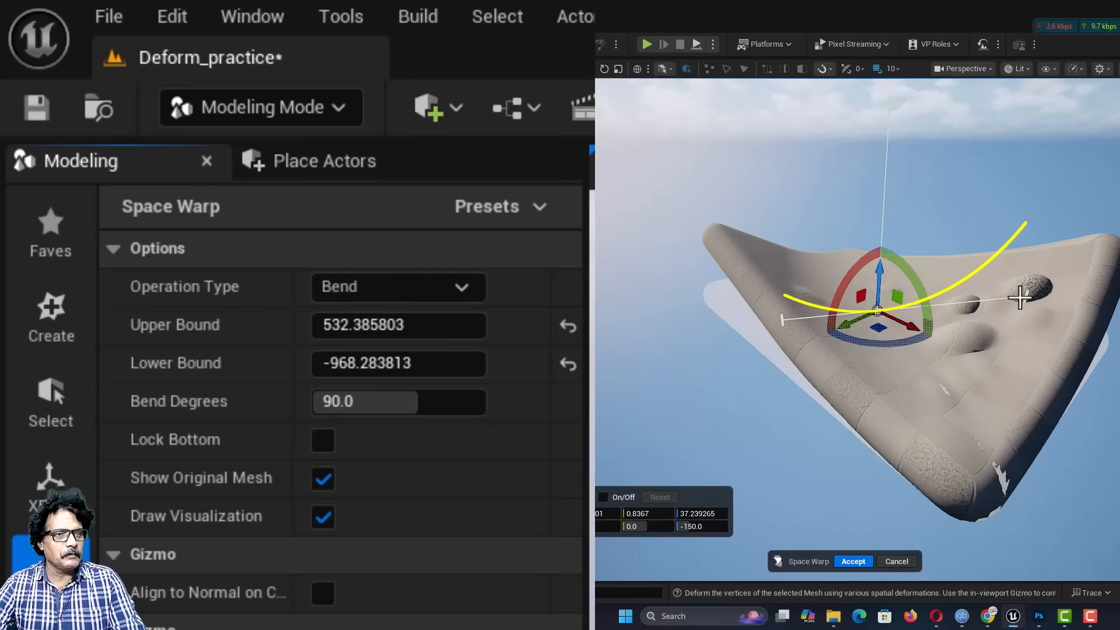
drag(1021, 300, 984, 299)
drag(783, 320, 770, 321)
drag(908, 343, 830, 342)
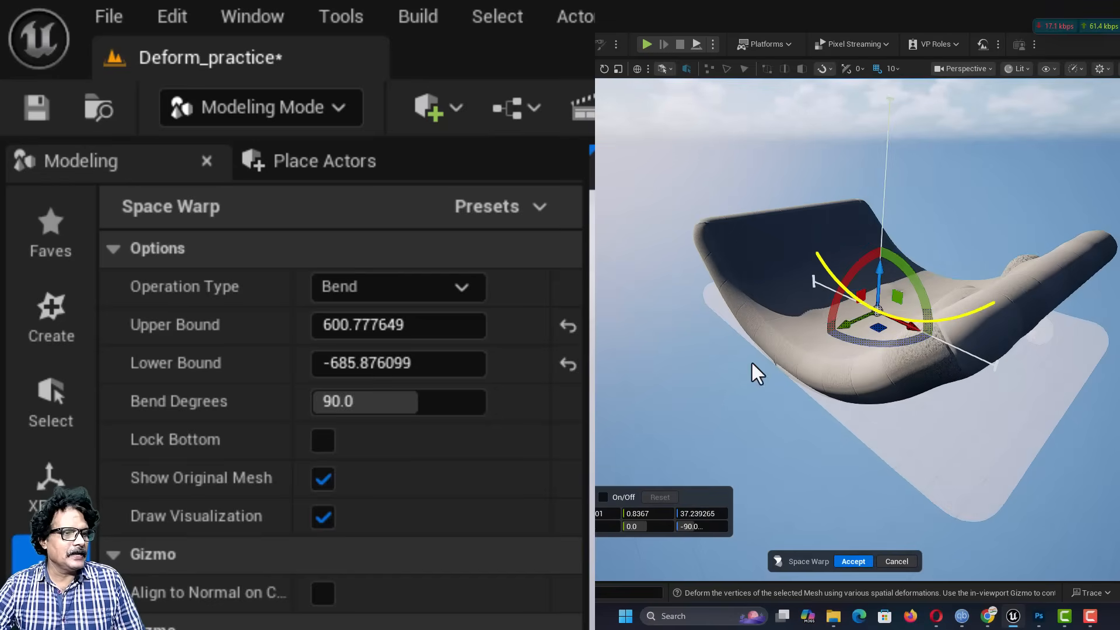
Step: Shorten the bend's upper bound to about 542.6 and accept the warp of the box
right_drag(752, 364, 835, 357)
drag(743, 327, 754, 329)
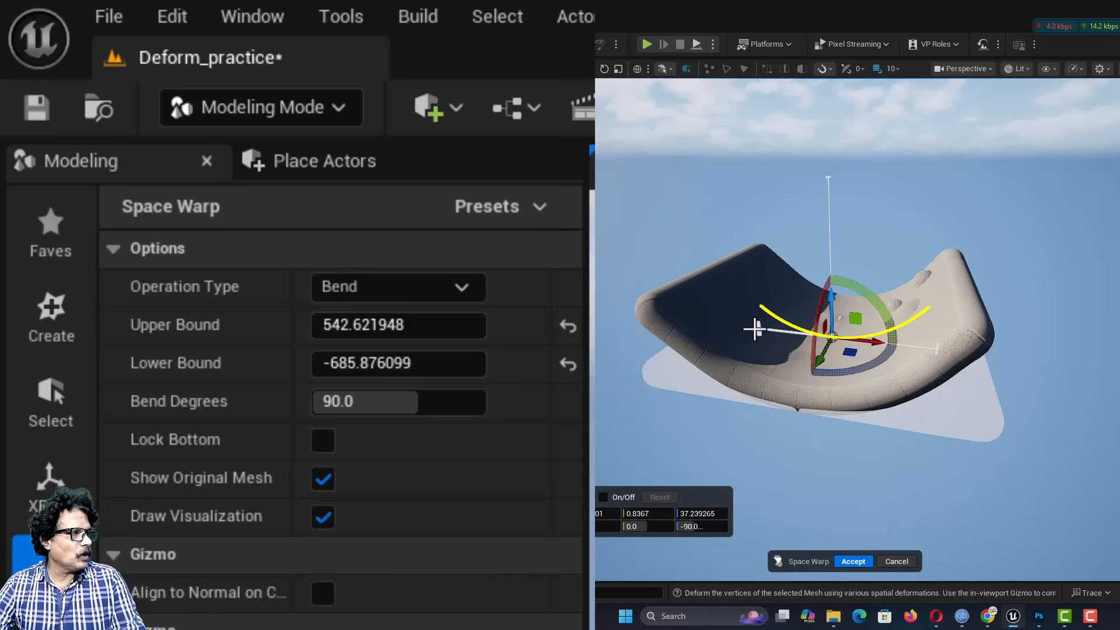
click(847, 561)
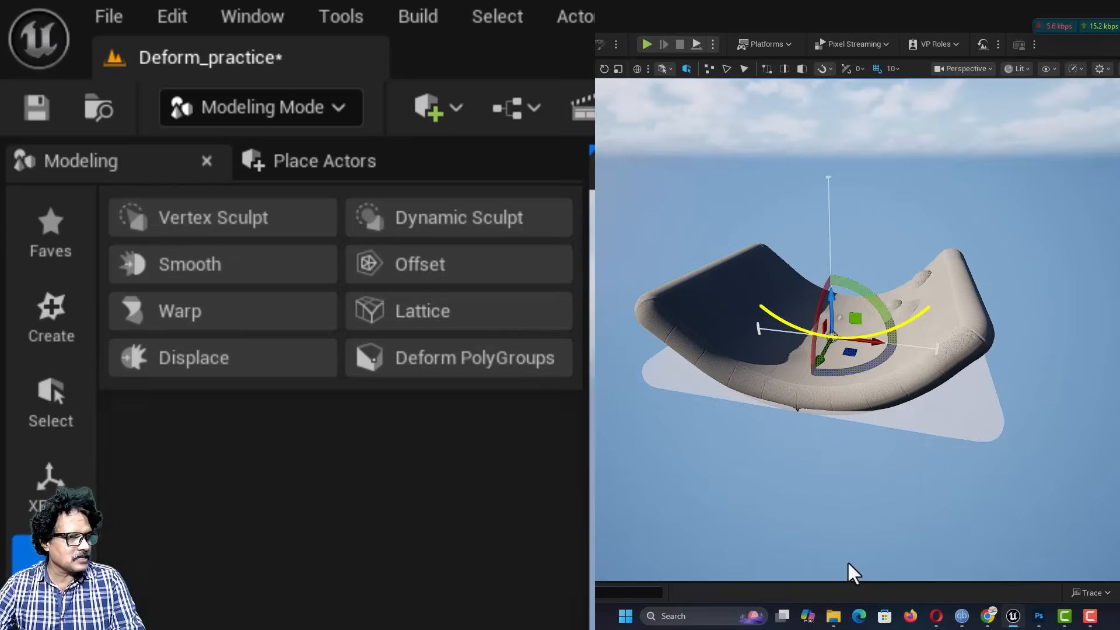
right_drag(847, 562, 764, 551)
right_drag(816, 400, 893, 401)
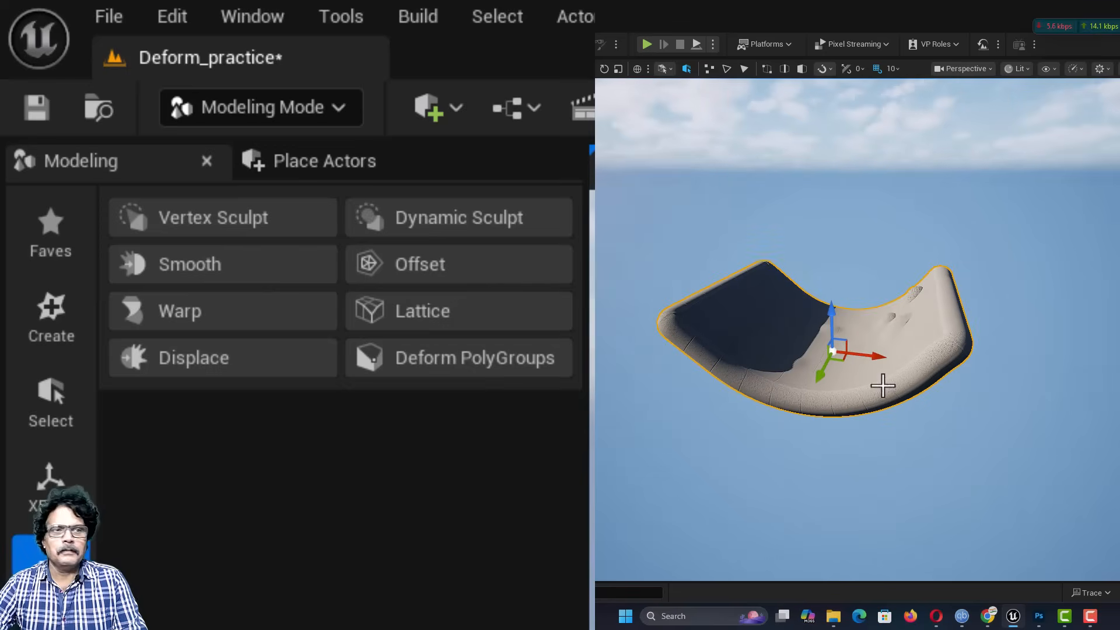
right_drag(802, 375, 759, 365)
Step: Create a cylinder with a height of 500 and 50 height subdivisions, placed in front of the bent box
click(50, 321)
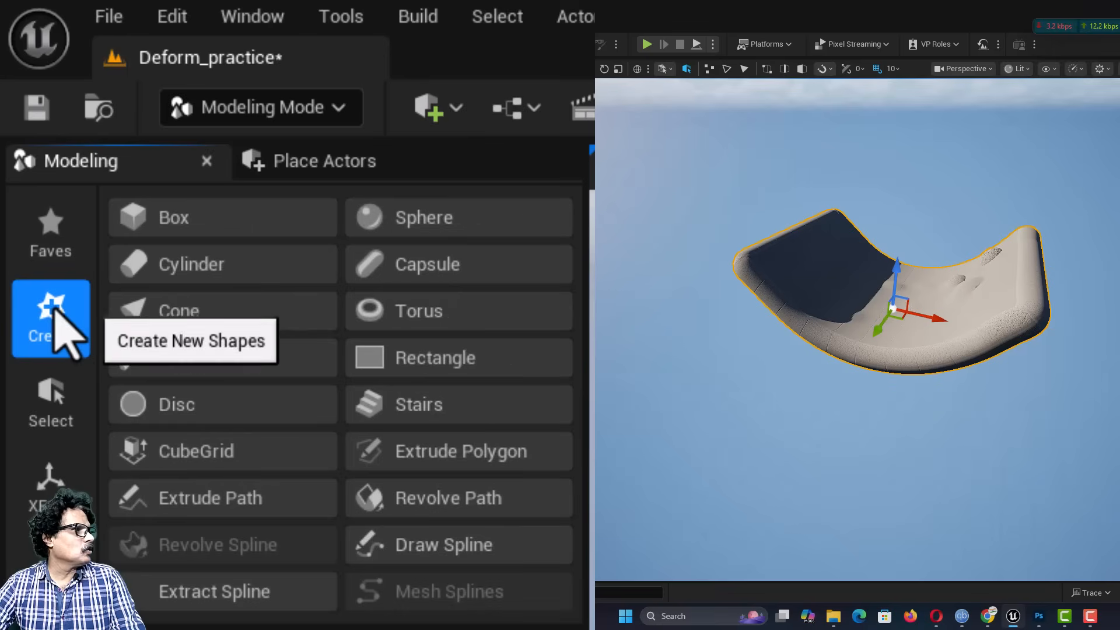
click(225, 273)
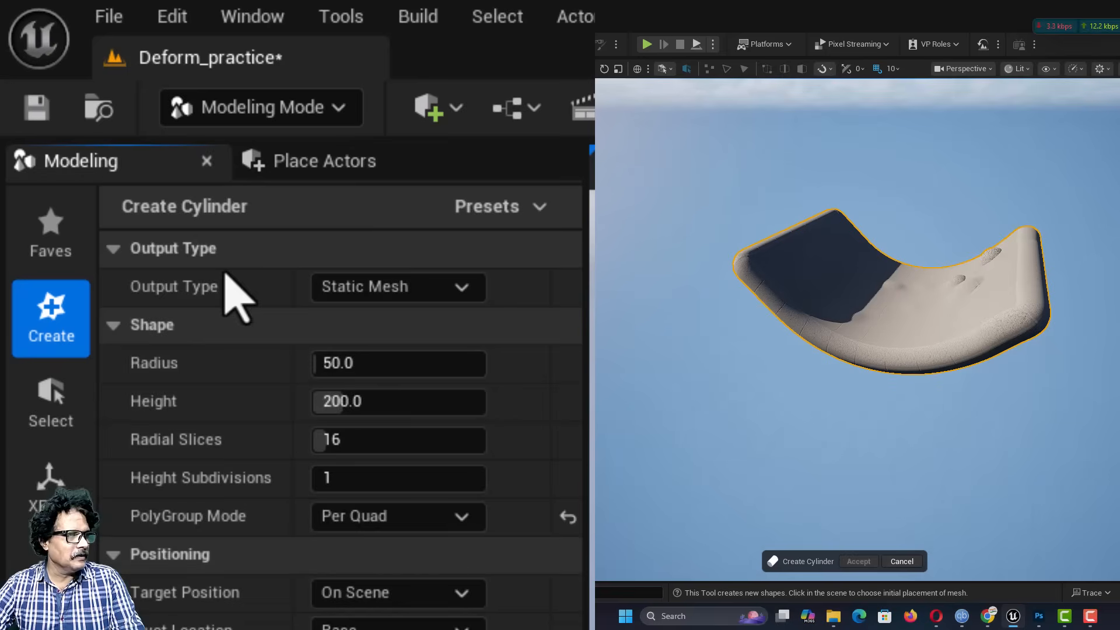
click(325, 474)
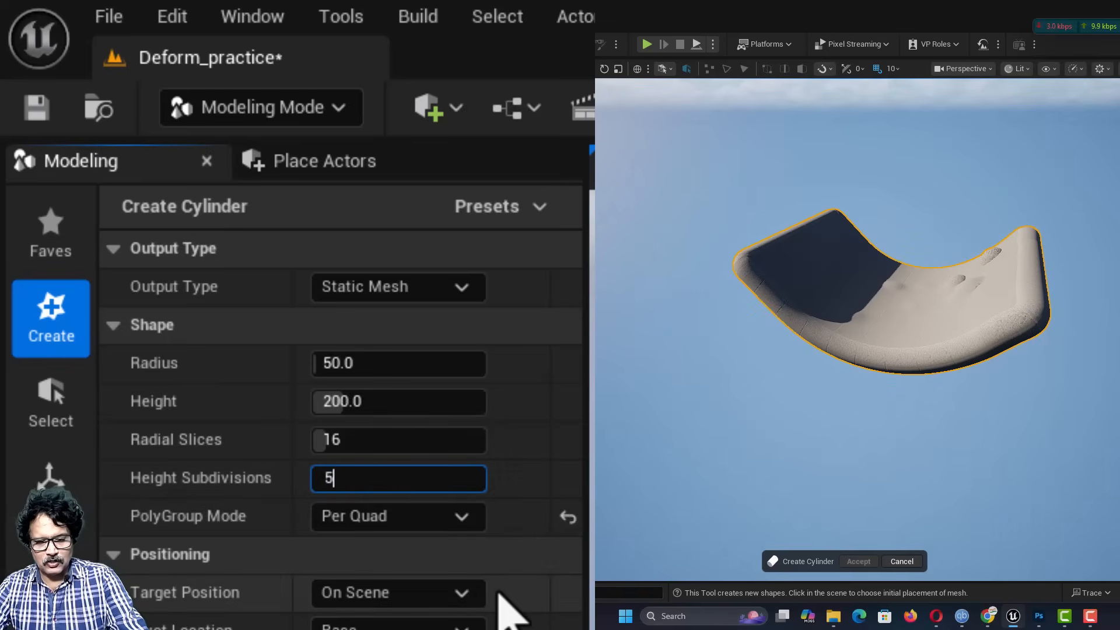
text(50)
key(Return)
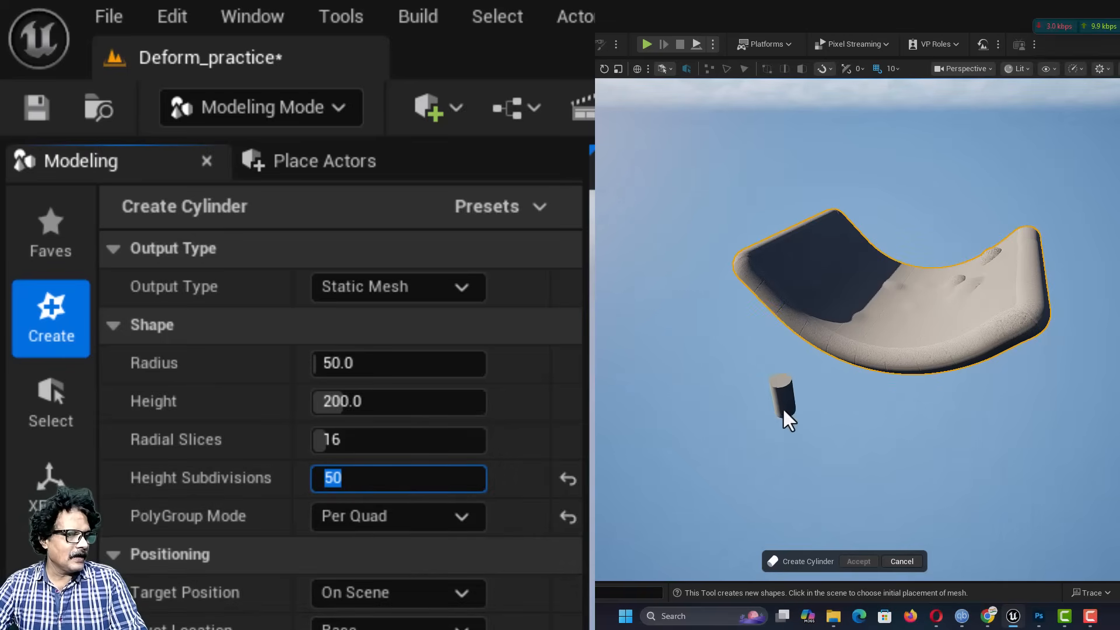
click(347, 400)
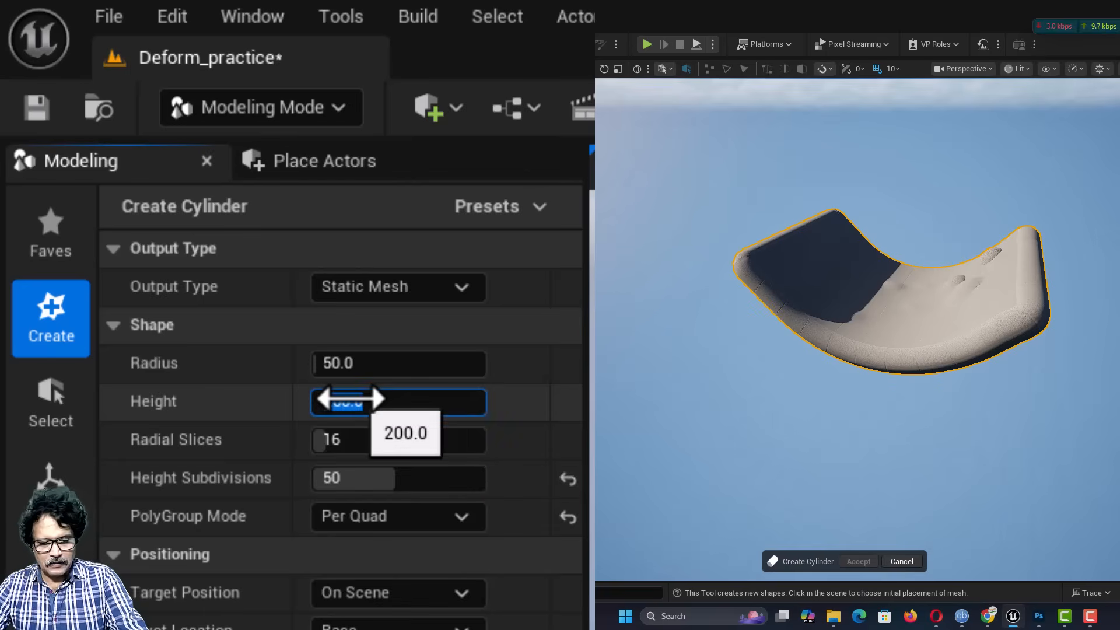
text(500)
key(Return)
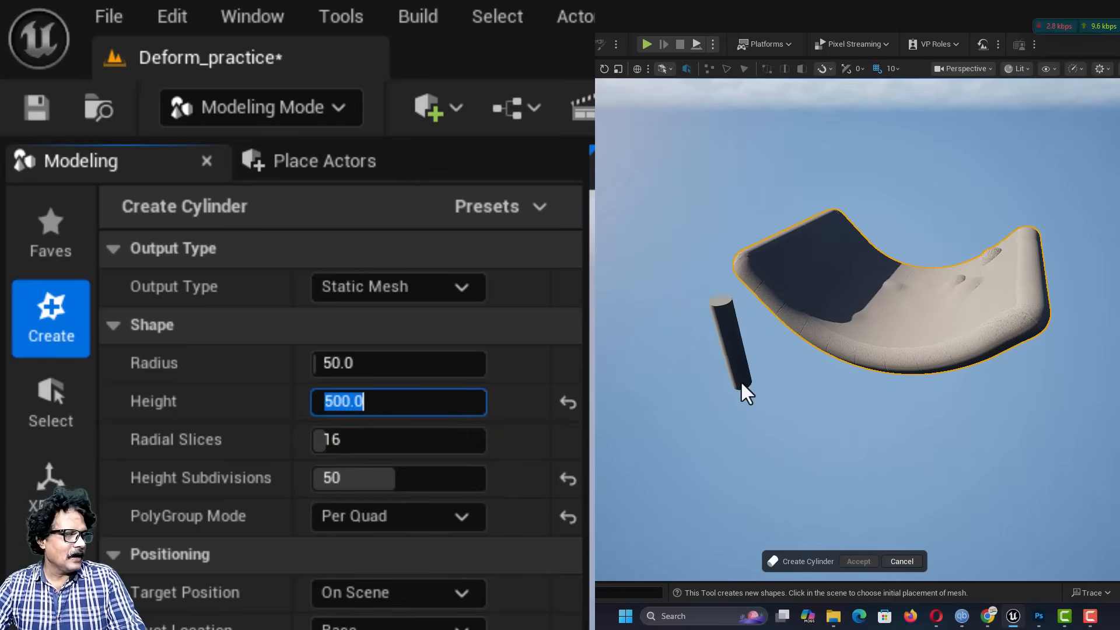
click(741, 382)
click(859, 561)
Step: Frame the cylinder and start the Warp tool on it with the Flare/Squish operation type
scroll(712, 481, up, 2)
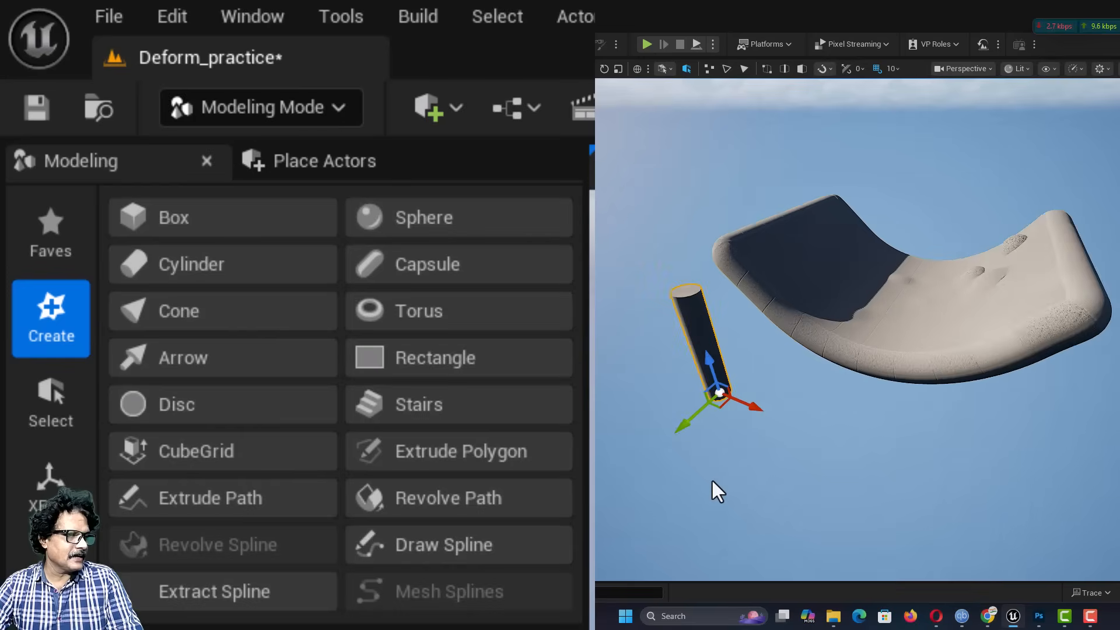
scroll(713, 480, up, 2)
mouse_move(778, 506)
right_down()
mouse_move(749, 518)
mouse_move(777, 503)
mouse_move(777, 452)
mouse_move(778, 502)
right_up()
key(f)
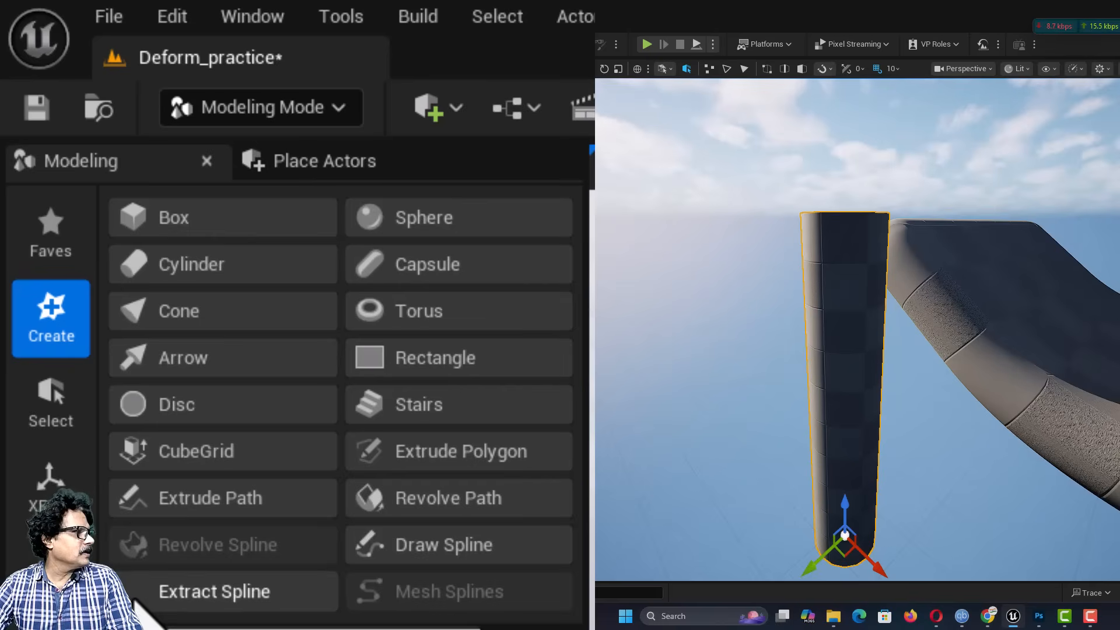
click(51, 481)
click(51, 568)
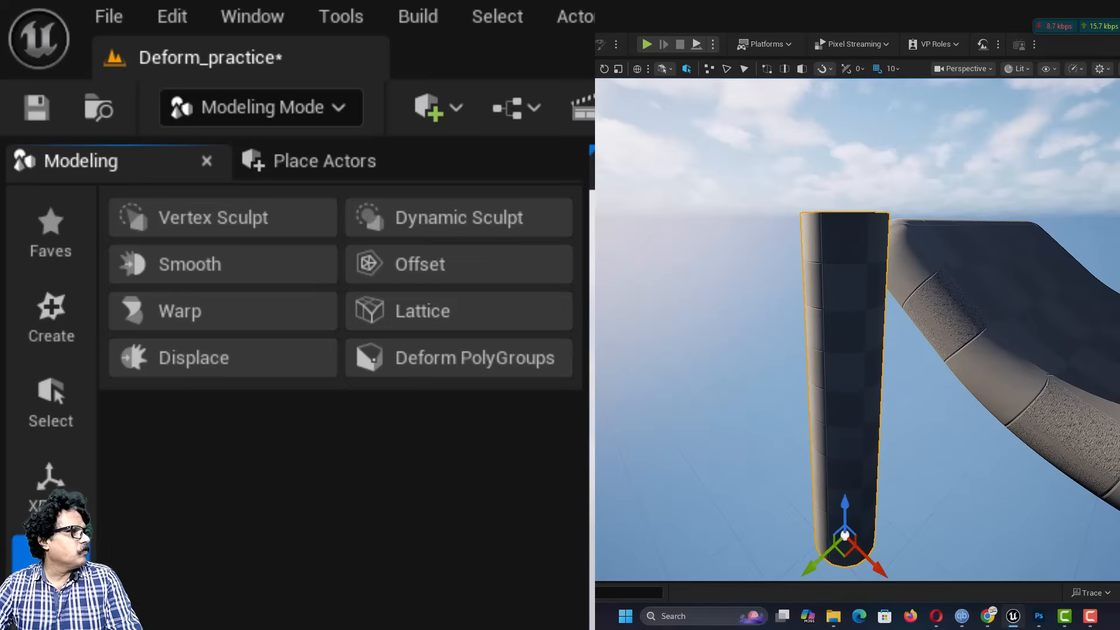
click(167, 299)
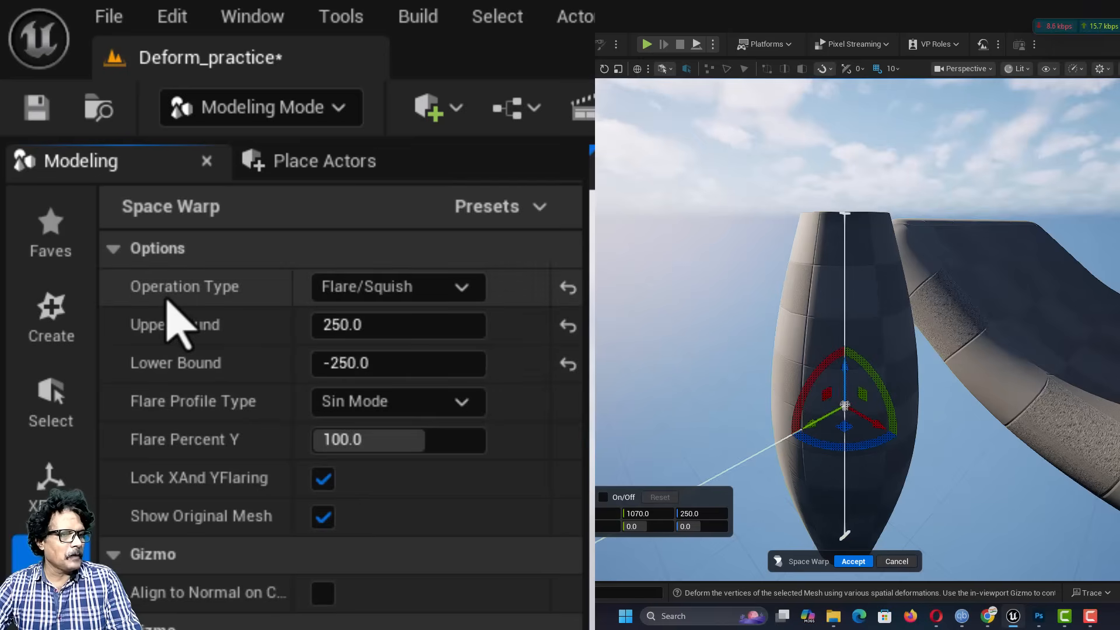
click(433, 293)
click(402, 342)
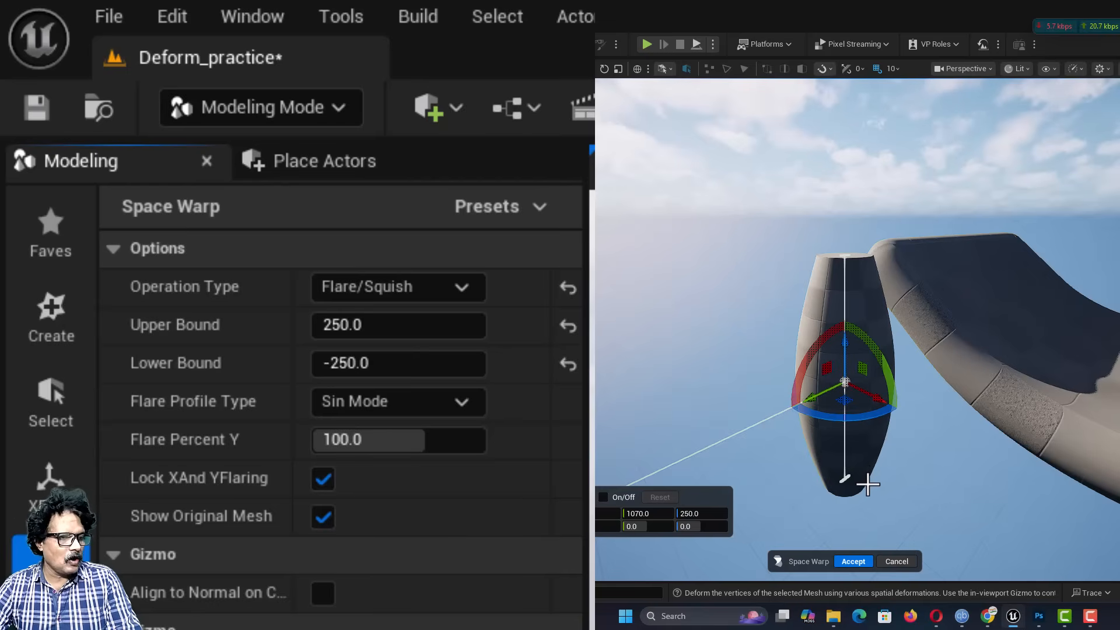
Step: Set the flare's upper bound to about 185.7 and its lower bound to about -151.8
mouse_move(324, 323)
mouse_down()
mouse_move(362, 325)
mouse_move(313, 325)
mouse_up()
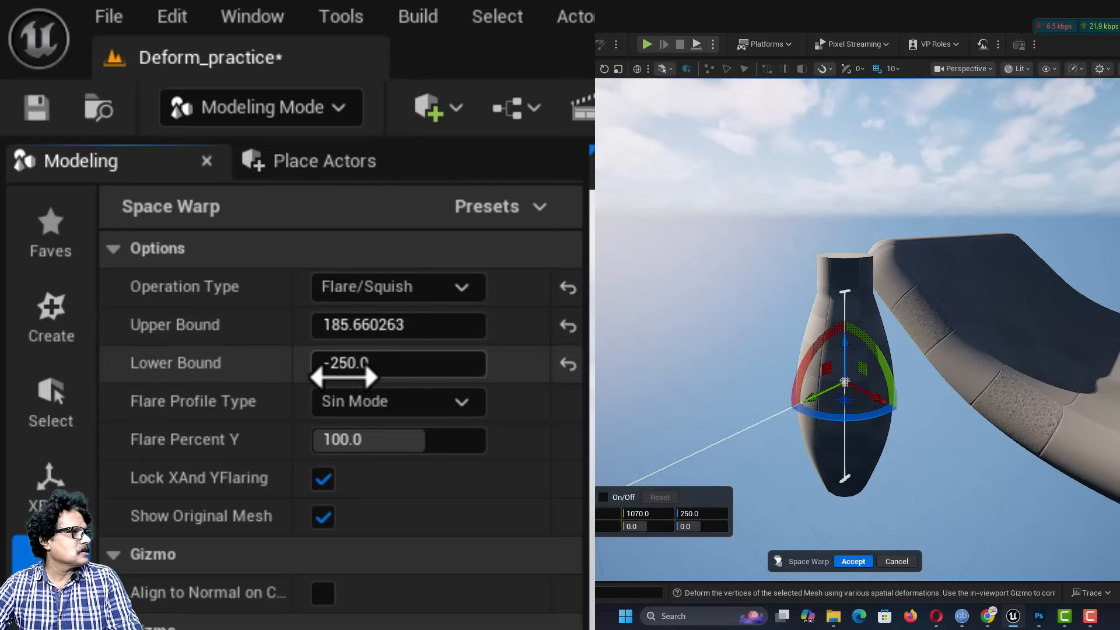
click(341, 371)
drag(341, 370, 363, 370)
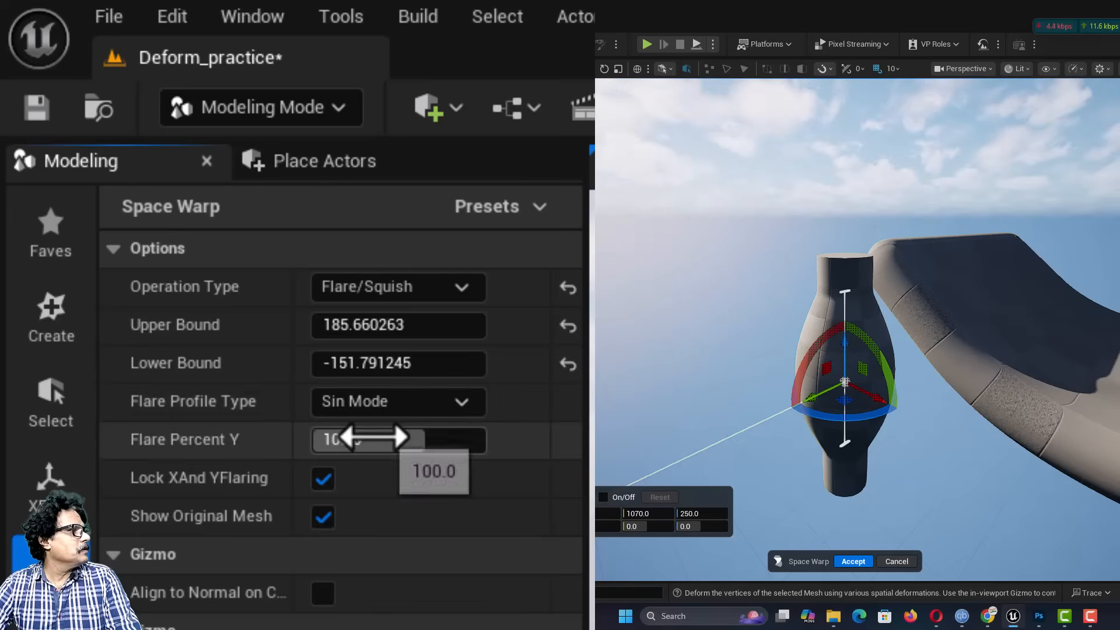
Step: Squish the cylinder's middle with a Flare Percent Y of about -37.6 and accept the warp
drag(373, 439, 291, 439)
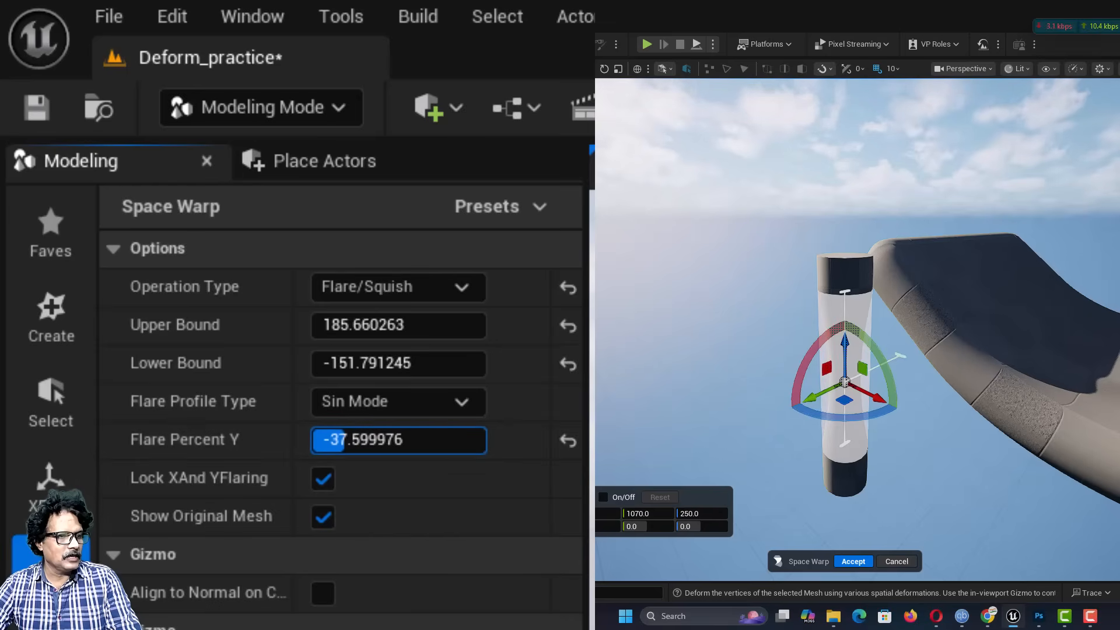
click(852, 561)
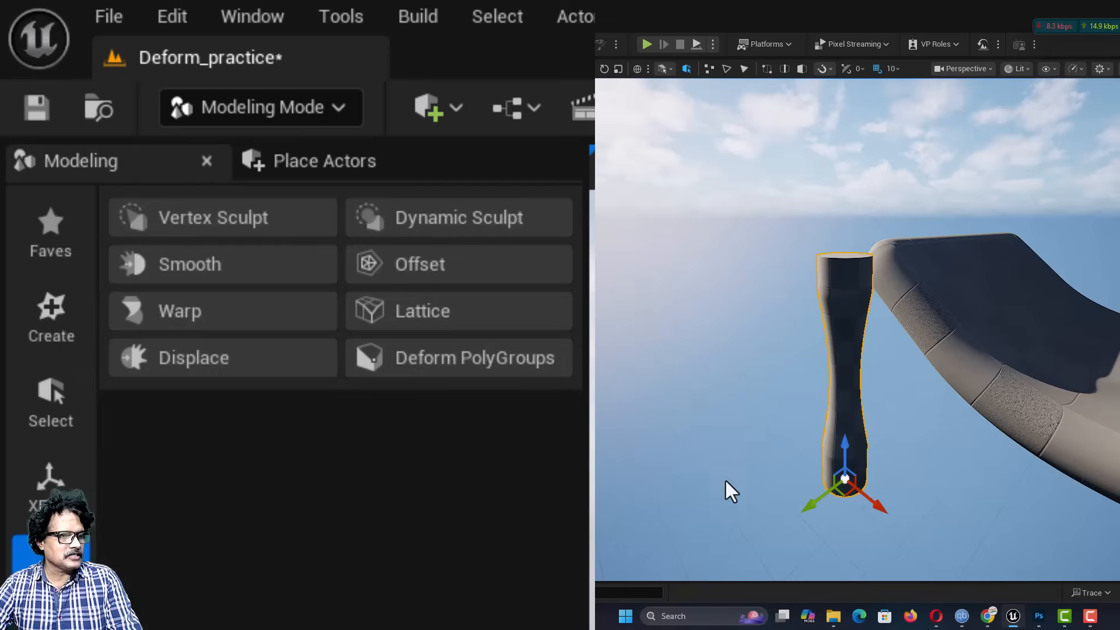
right_drag(796, 491, 795, 482)
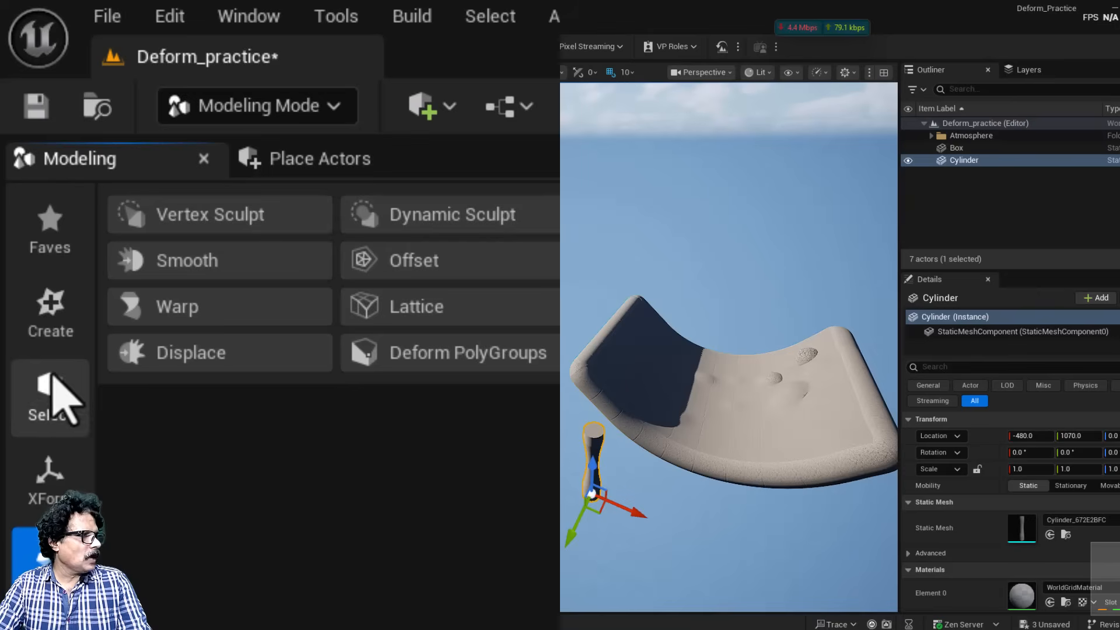
Step: Create a sphere with a radius of 200, placed in empty space near the cylinder and the bent box
click(51, 314)
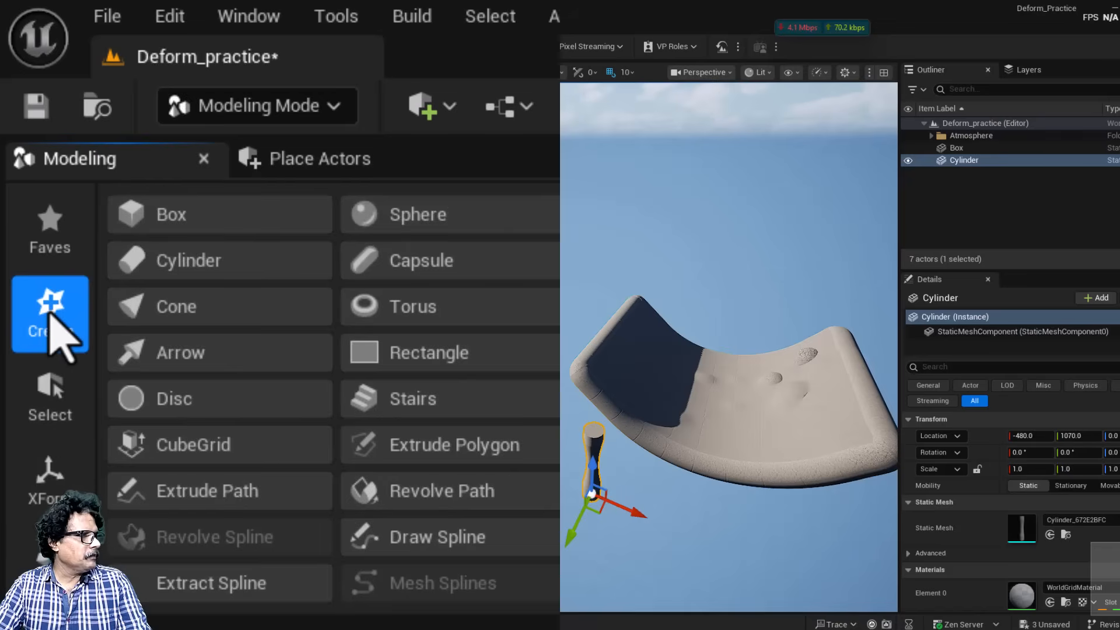
click(412, 239)
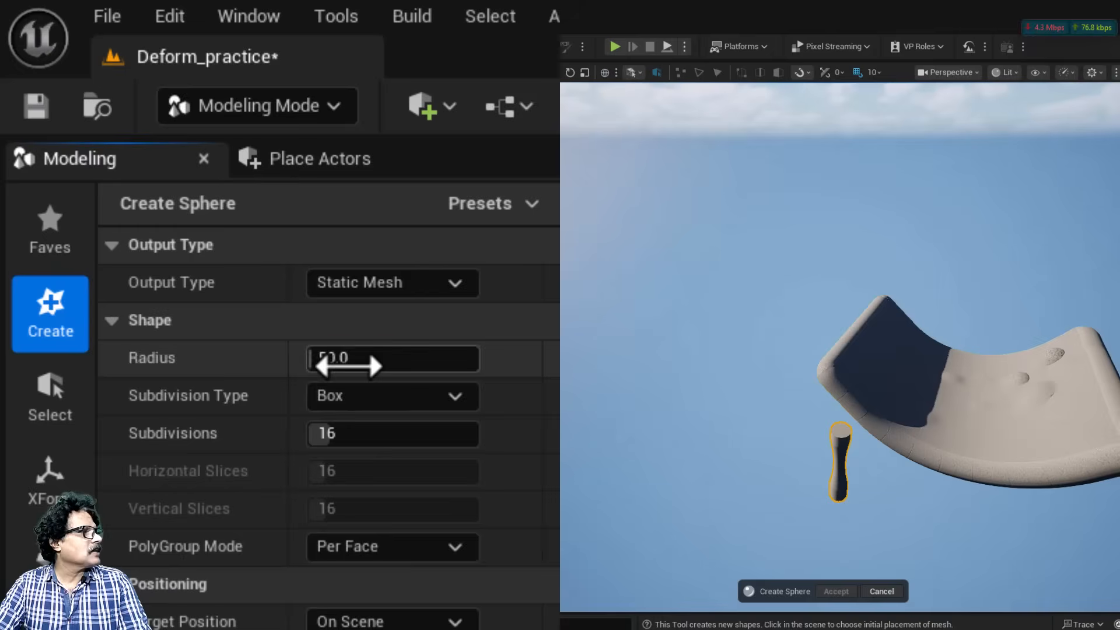
click(371, 355)
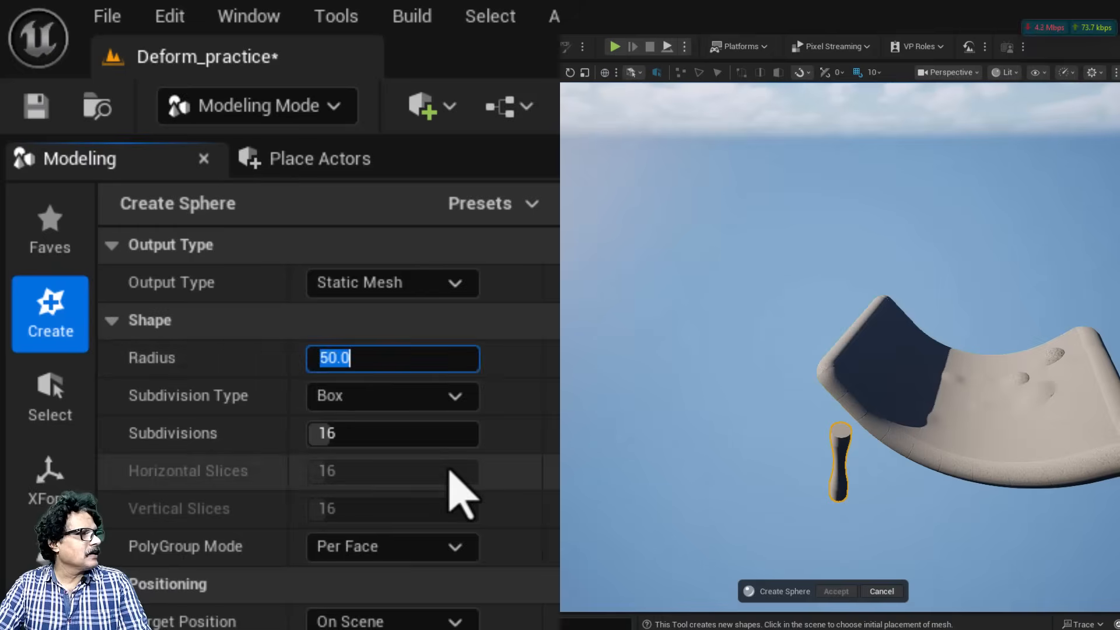
text(200)
key(Return)
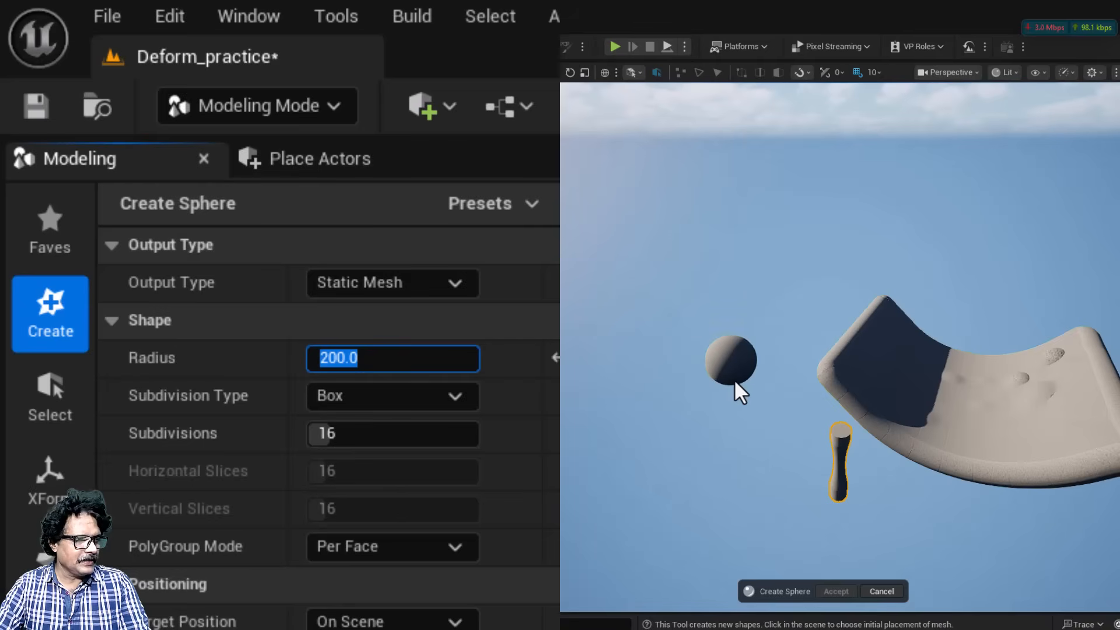
click(736, 392)
click(828, 591)
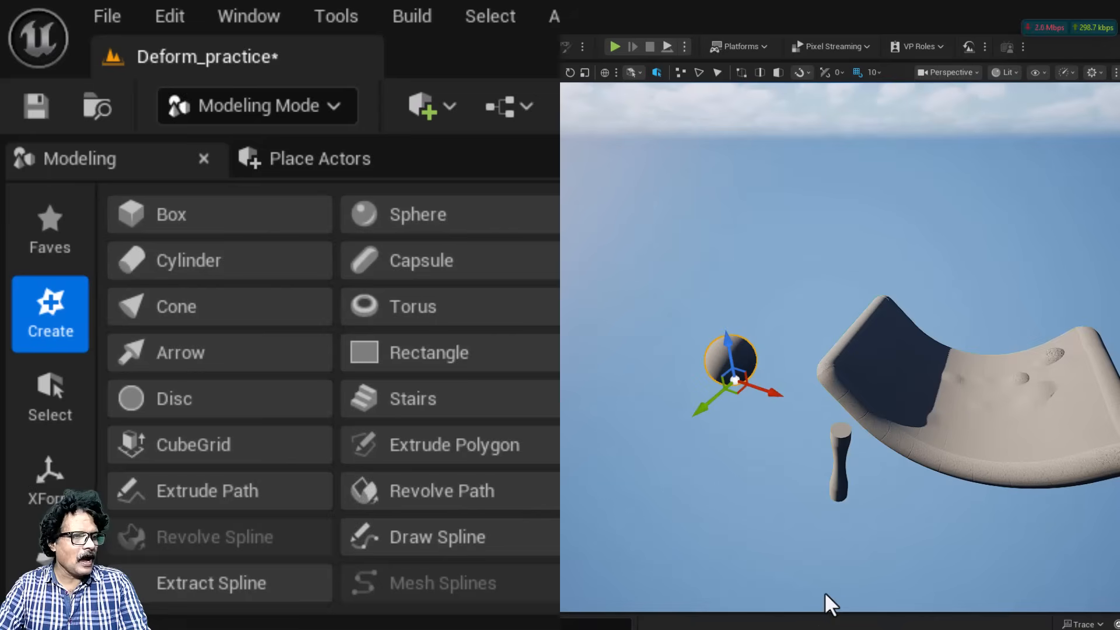
Step: Frame the sphere and start the Lattice deform tool on it with its 5 x 5 x 5 control grid
key(f)
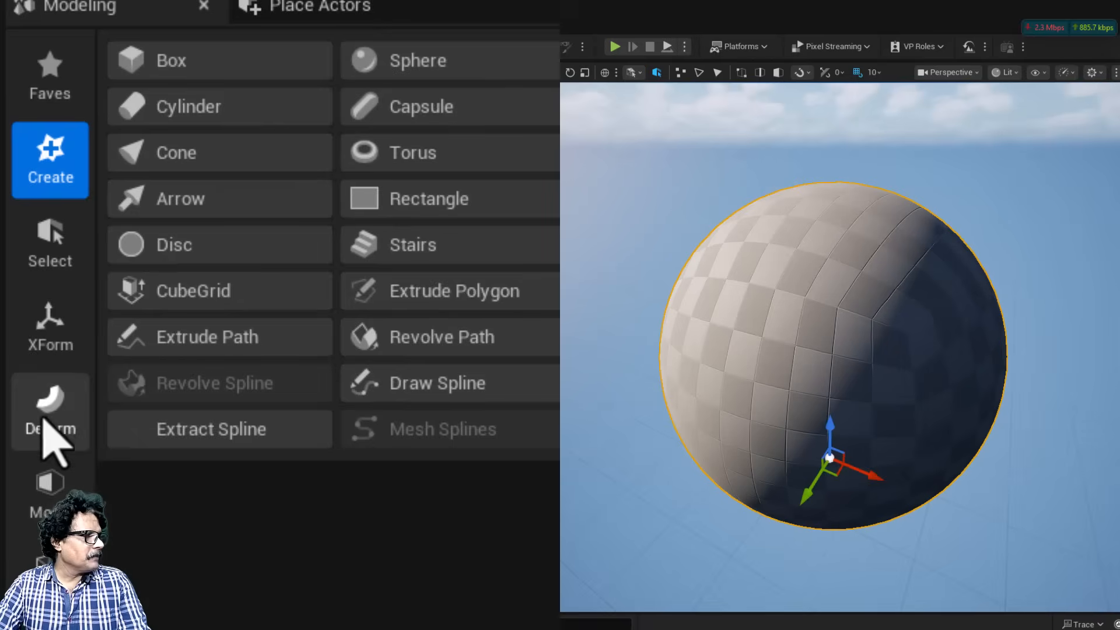
click(48, 563)
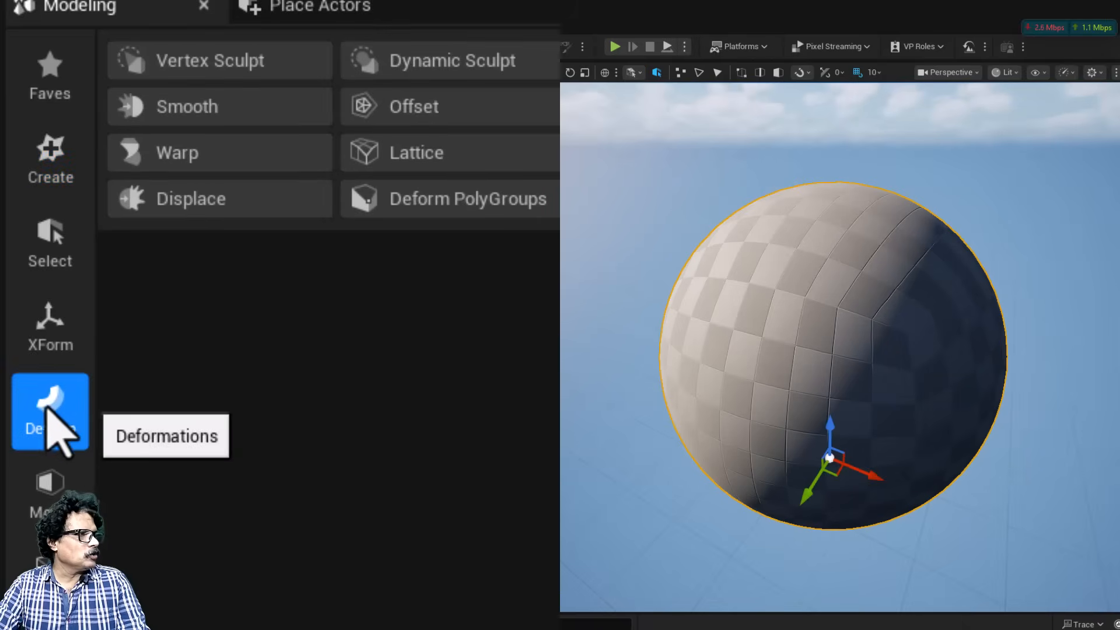
click(430, 153)
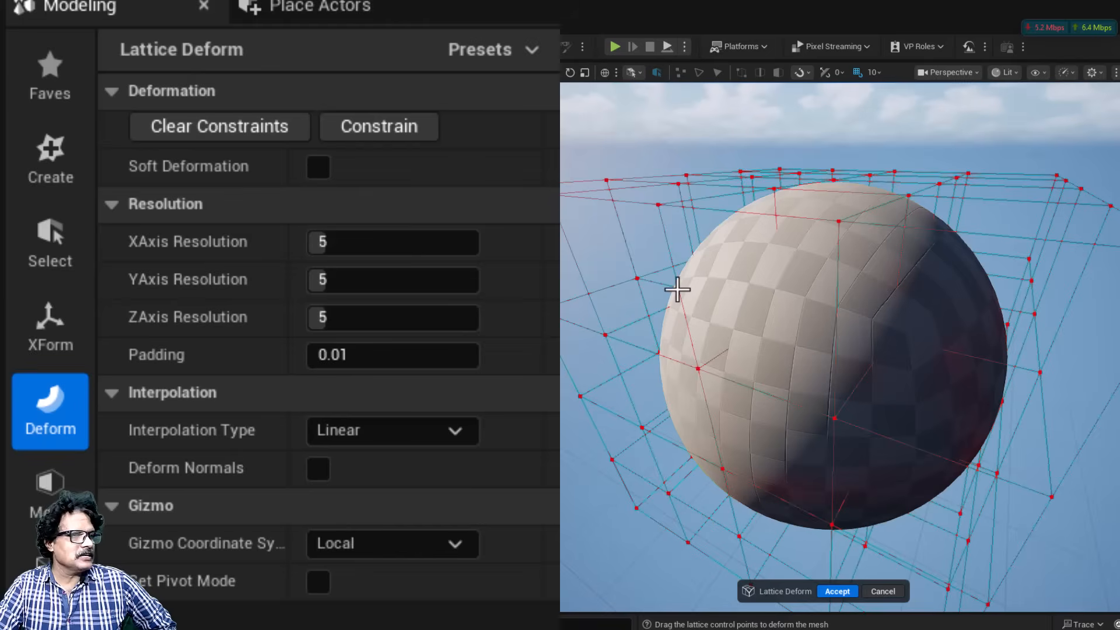
scroll(676, 289, down, 5)
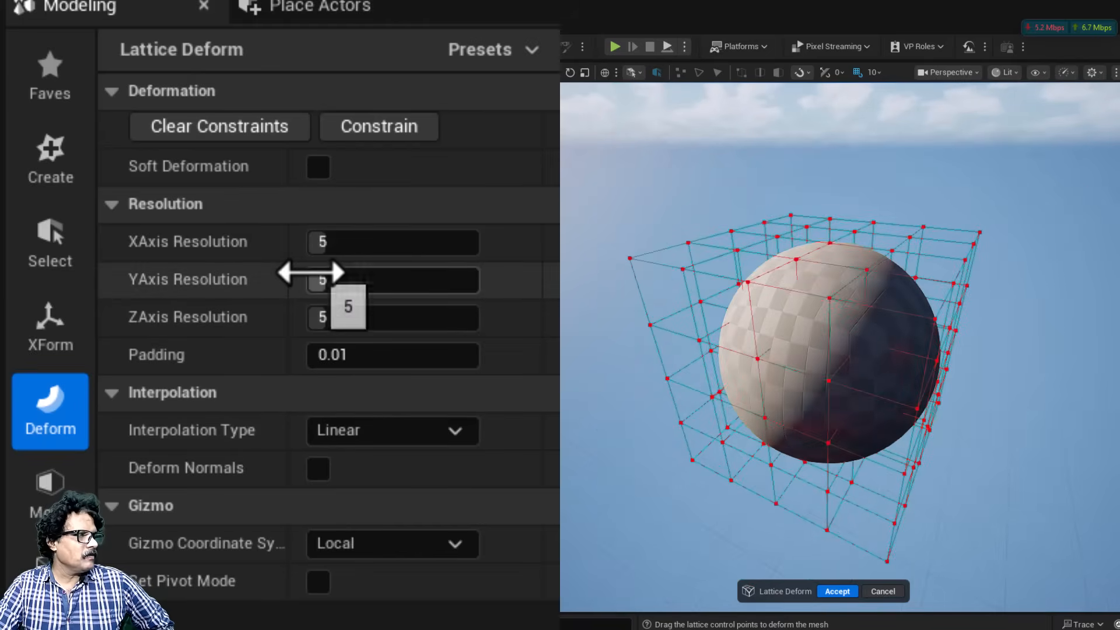
right_drag(872, 332, 828, 330)
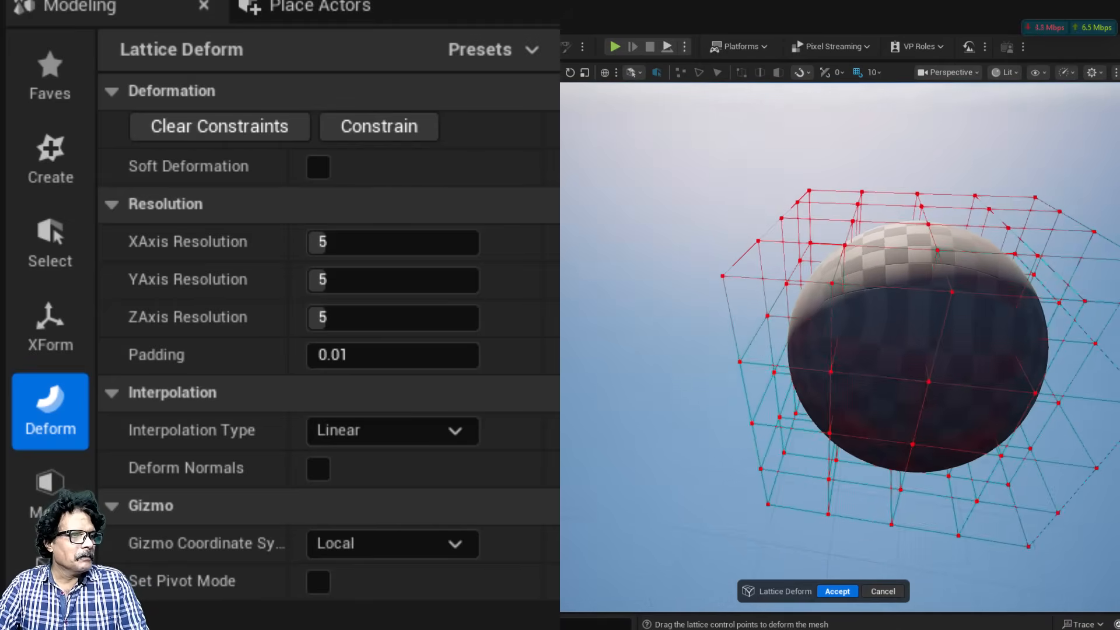
Step: Select the group of control points at one upper lattice corner and pull it outward and up to about Y 288.5, Z 332.1
click(723, 275)
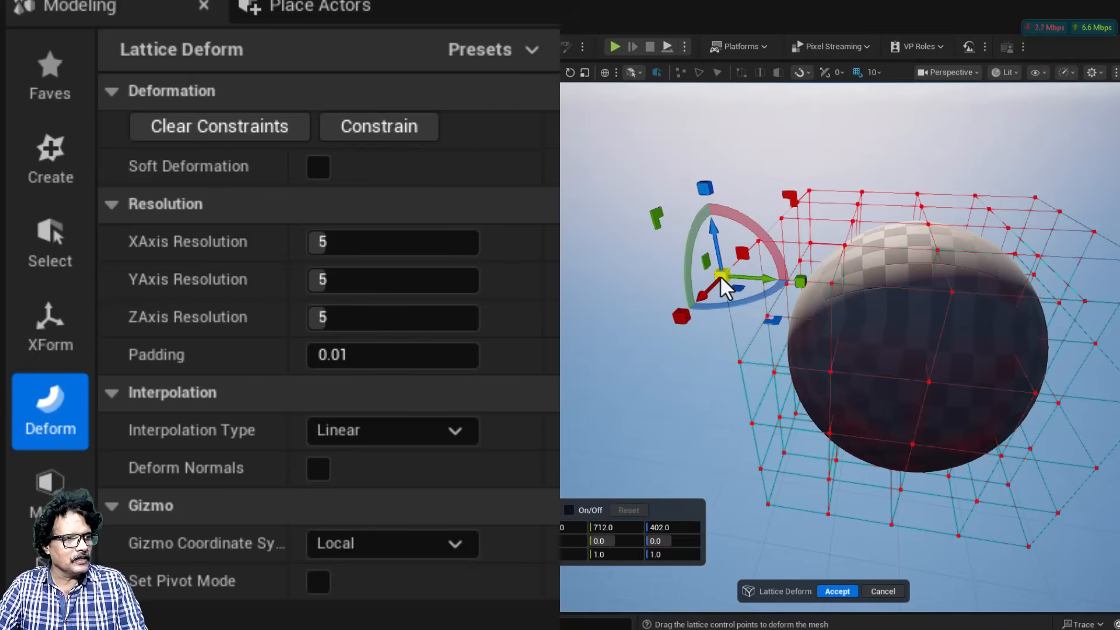
click(831, 284)
click(952, 296)
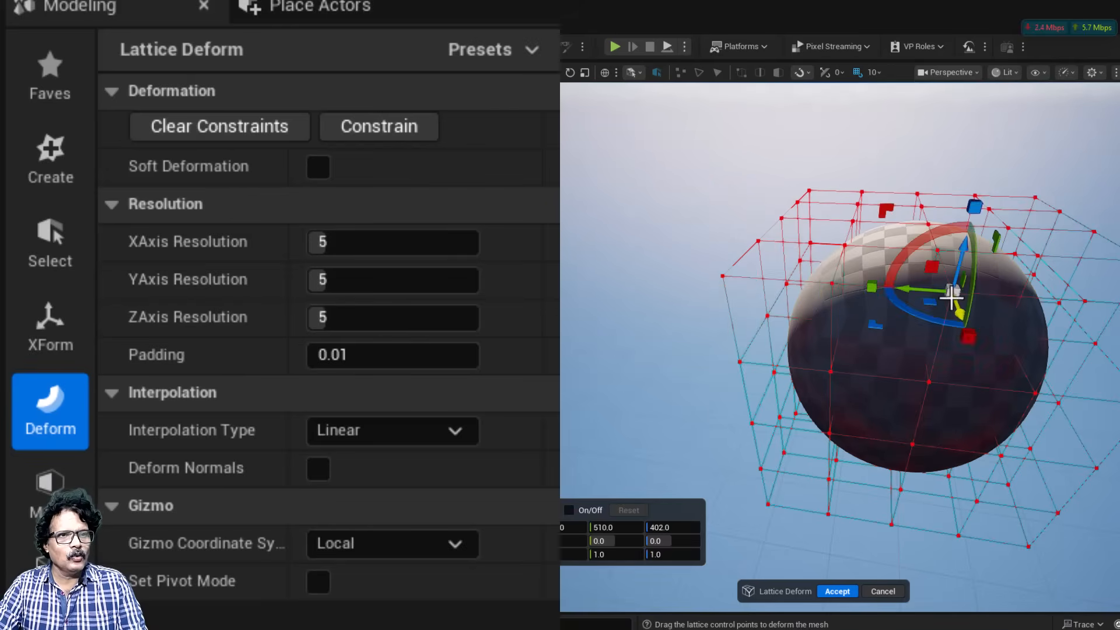
click(1084, 300)
right_drag(1084, 300, 957, 276)
click(950, 290)
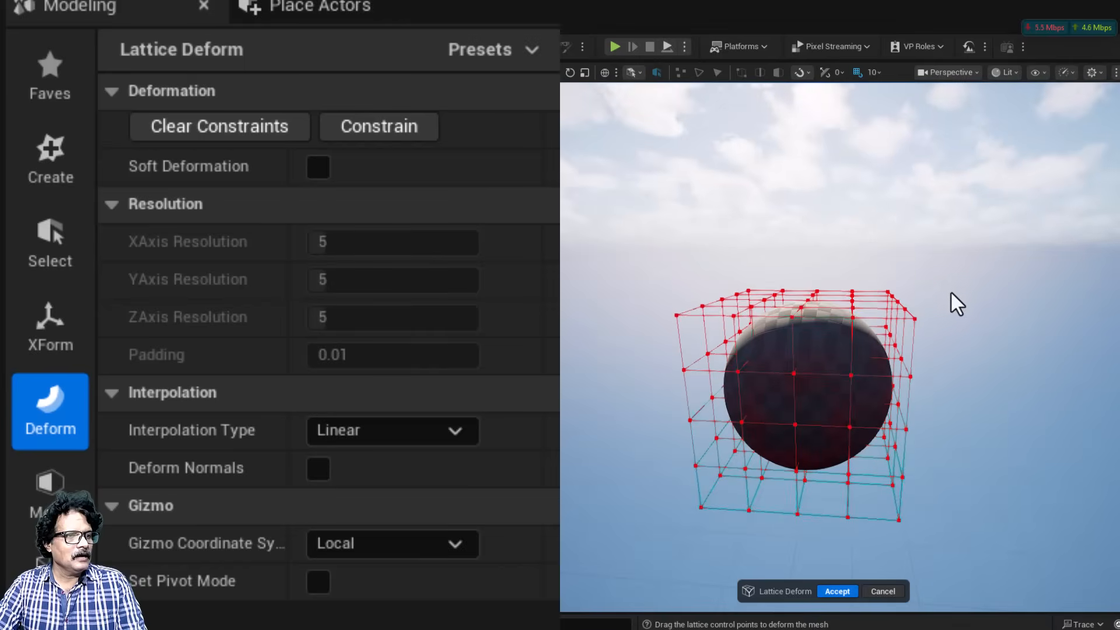
drag(833, 266, 959, 405)
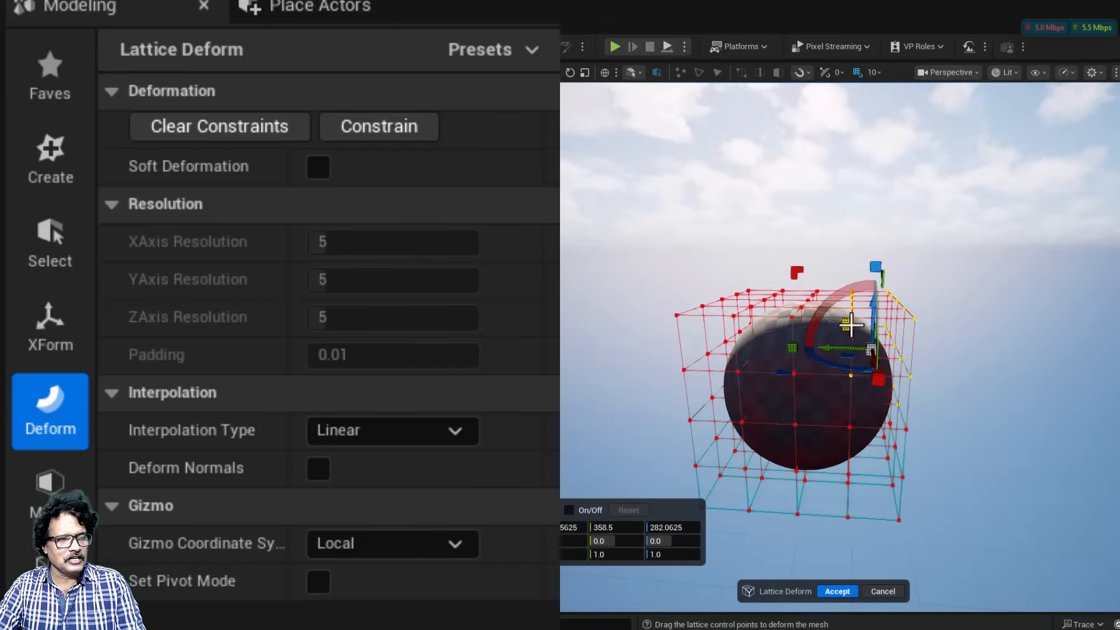
drag(850, 322, 879, 304)
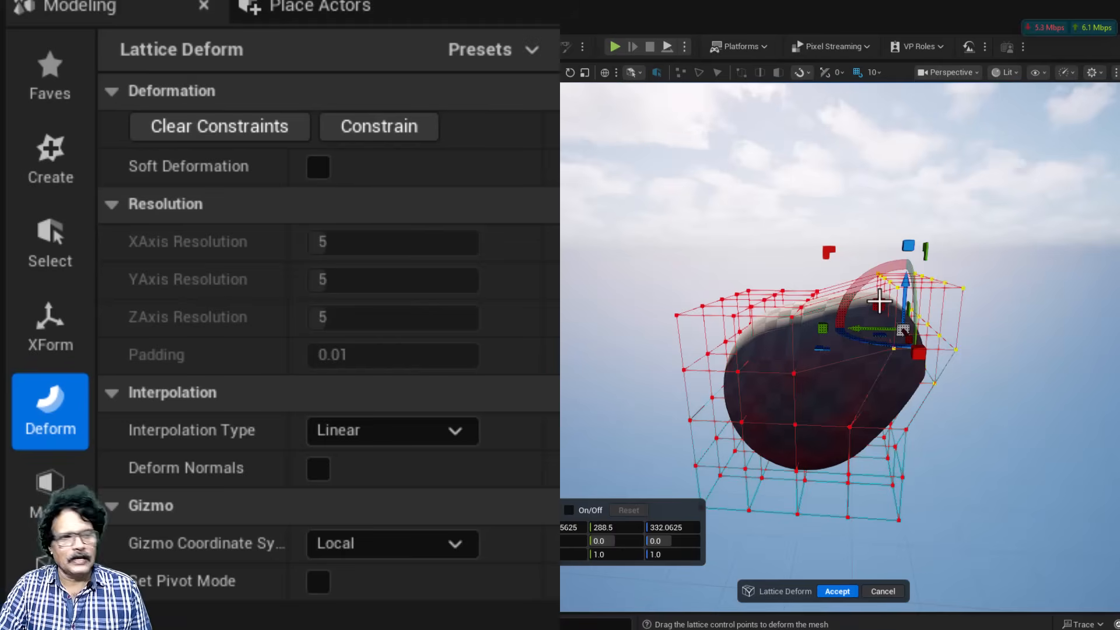
Step: Select the control points at the lower lattice corner beneath it and pull them down and outward to about Y 288.8, Z -36.7
right_drag(852, 541, 850, 533)
key(d)
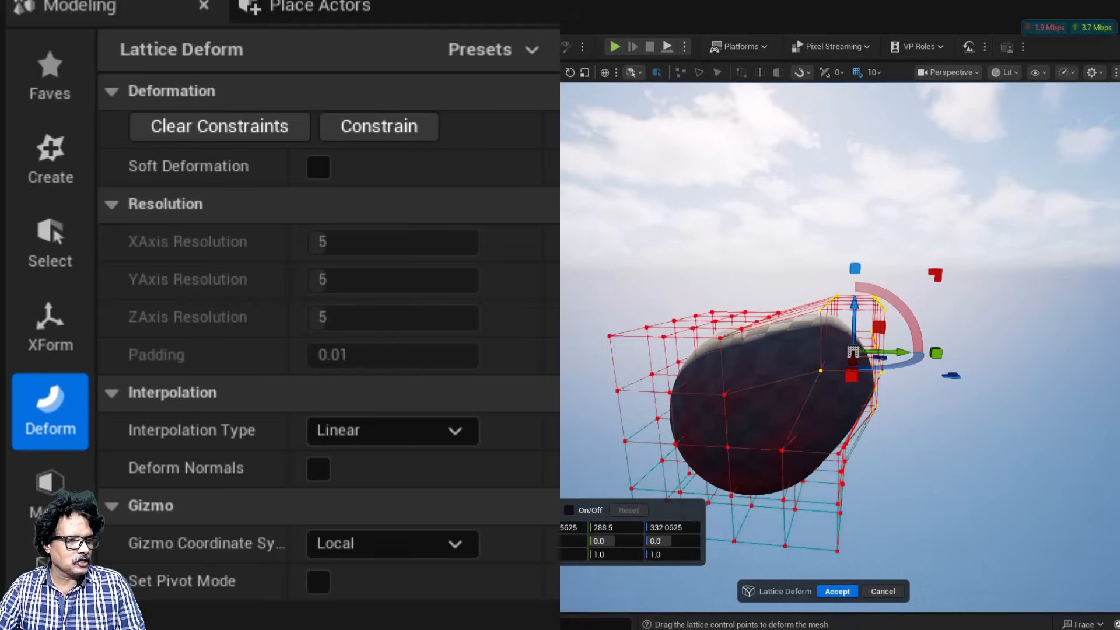
key(q)
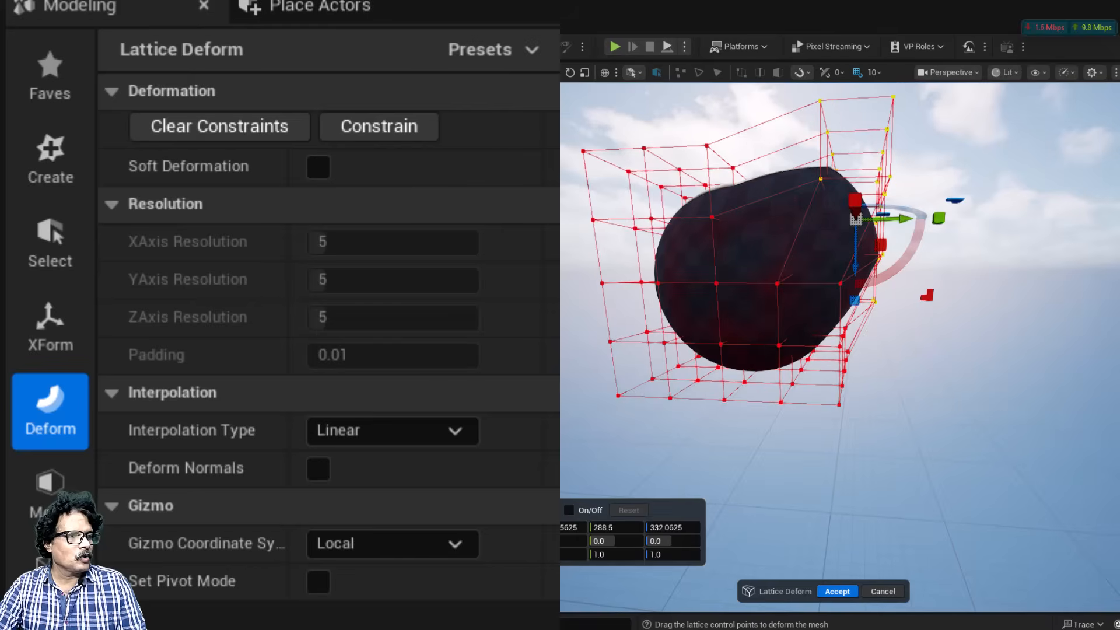
drag(910, 464, 758, 319)
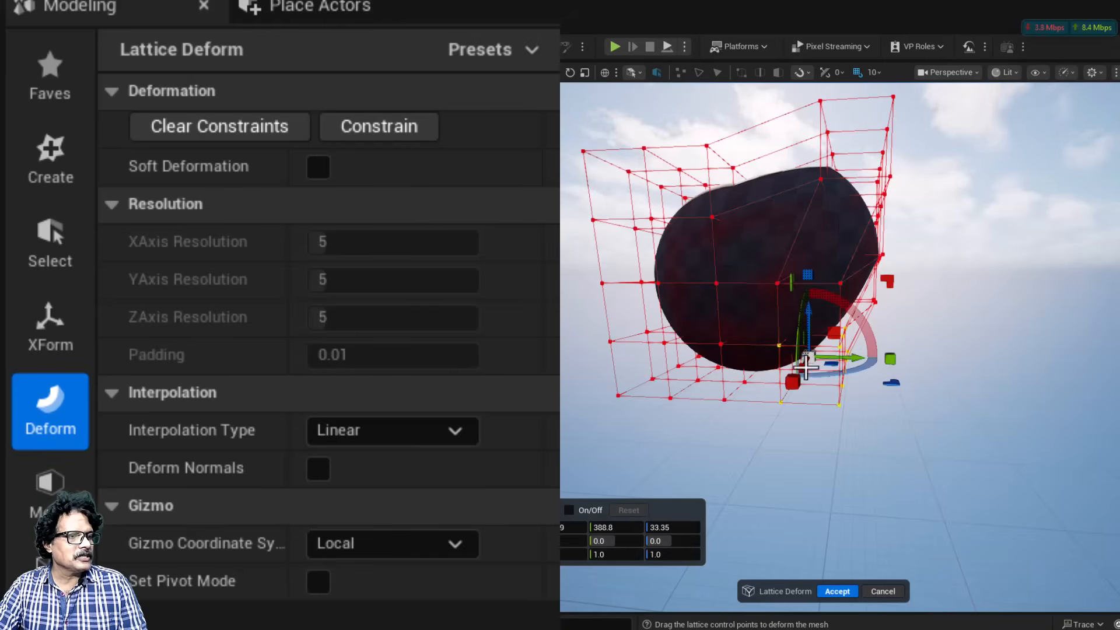
drag(807, 320, 808, 351)
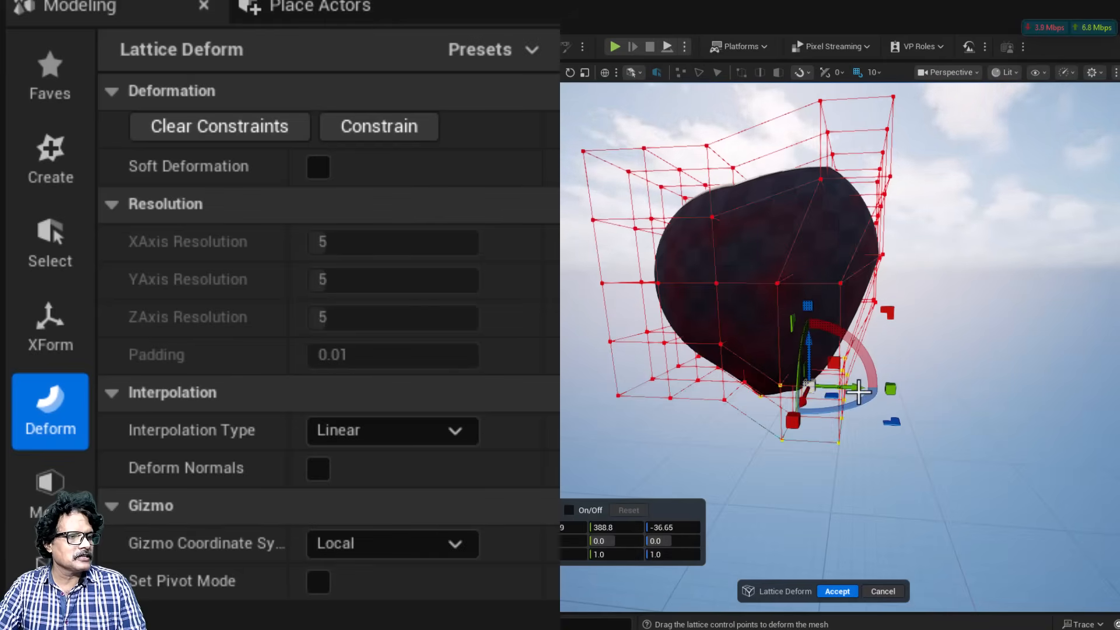
drag(849, 389, 892, 388)
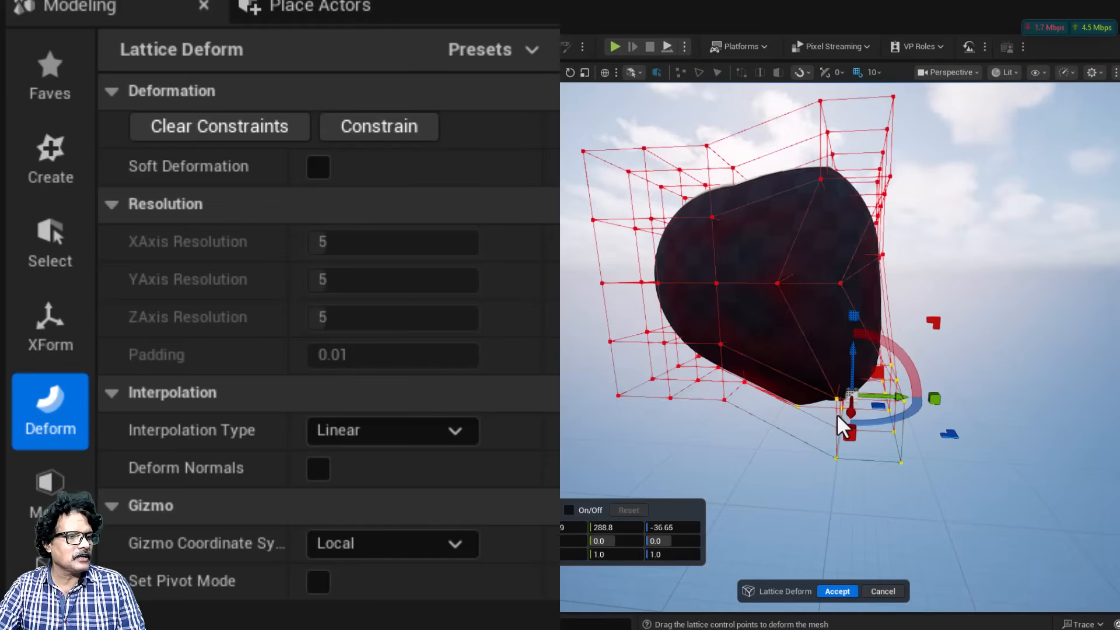
Step: Raise the control points at another upper lattice corner to about Z 443.3 and accept the lattice deformation
scroll(617, 318, down, 1)
scroll(617, 318, down, 1)
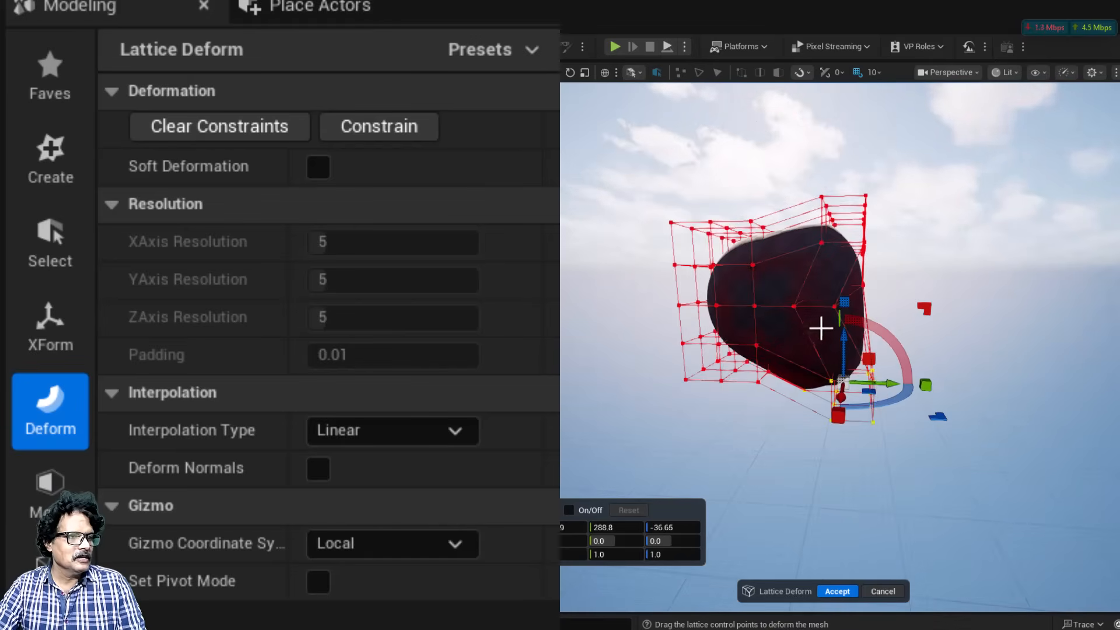
alt+drag(850, 306, 831, 329)
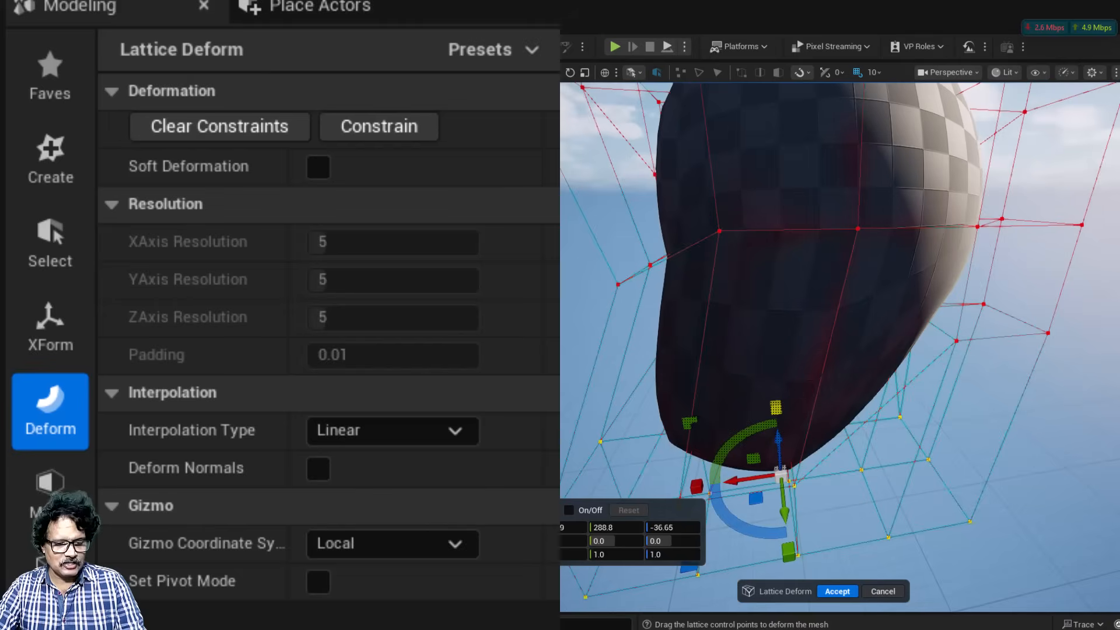
right_drag(832, 328, 855, 329)
key(s)
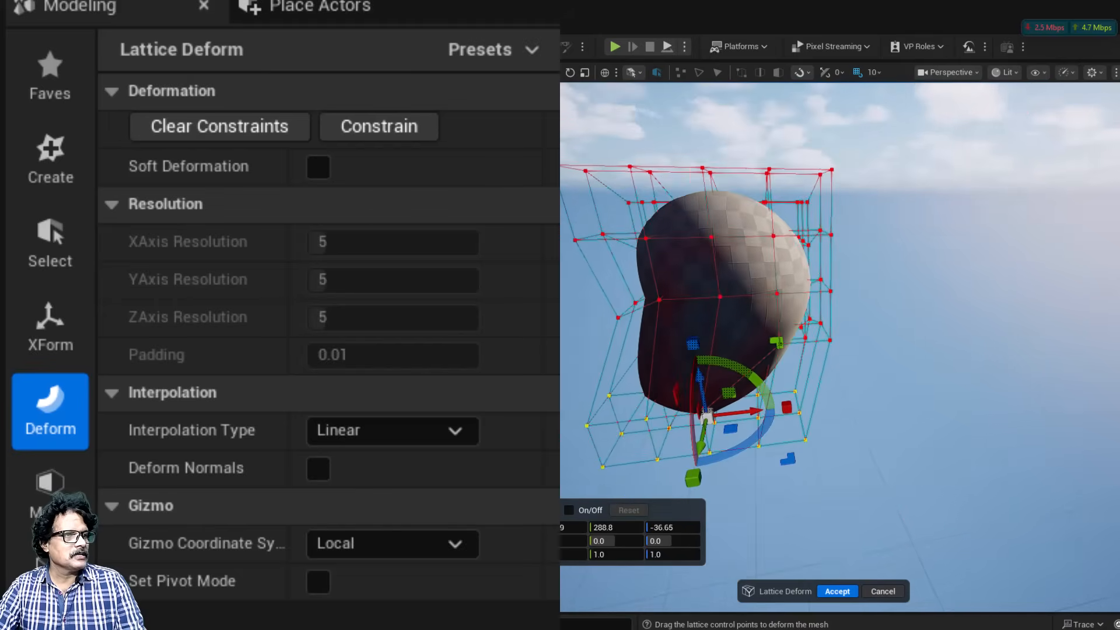
drag(738, 142, 884, 272)
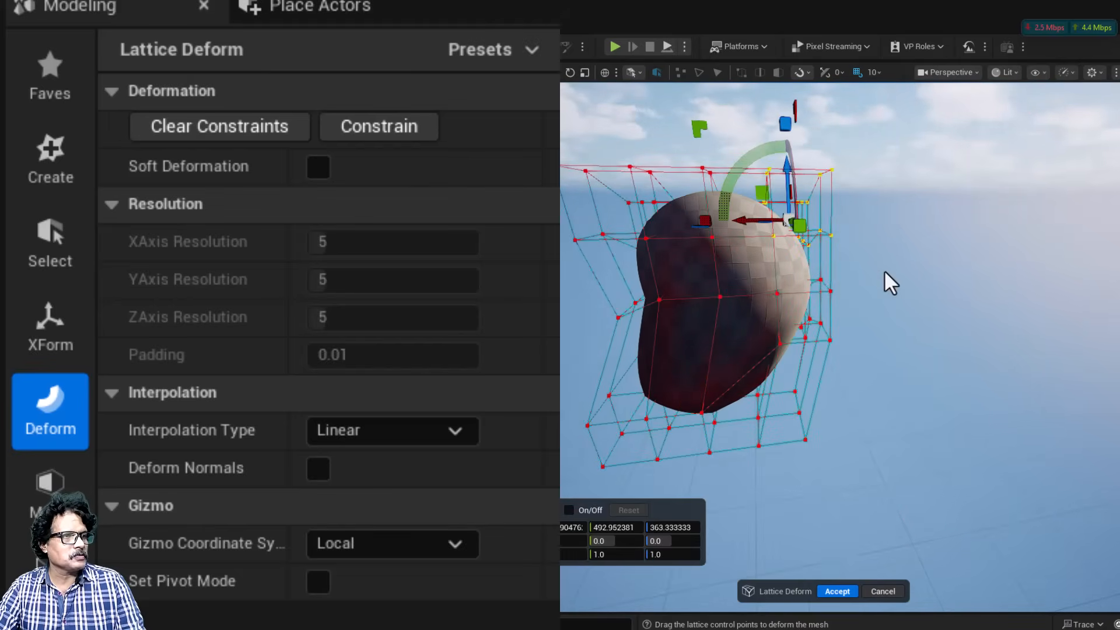
drag(761, 194, 794, 156)
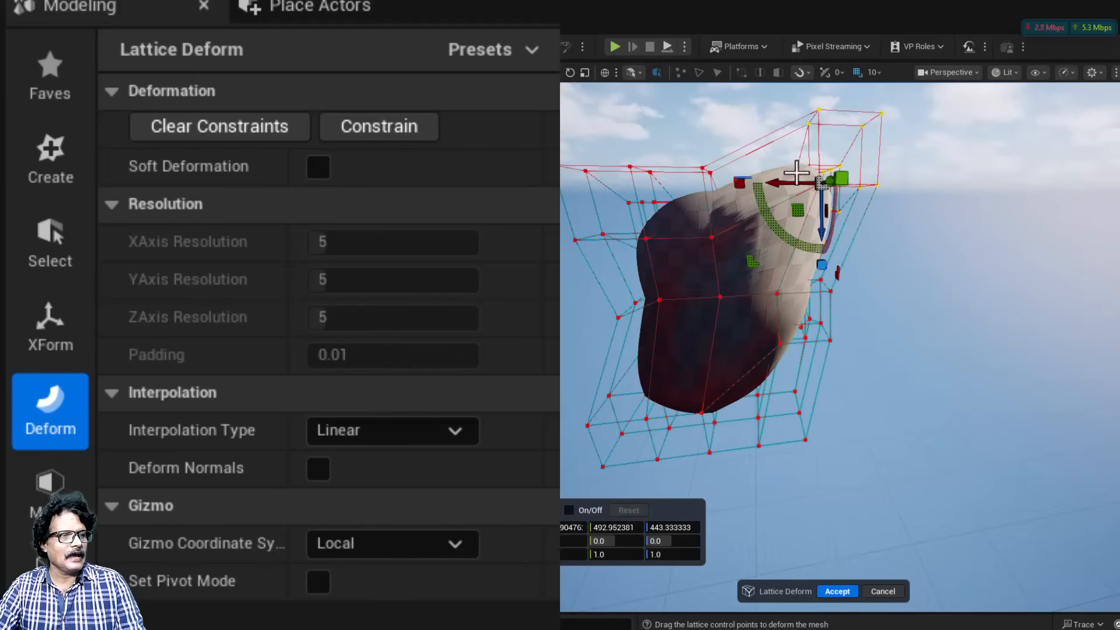
click(849, 589)
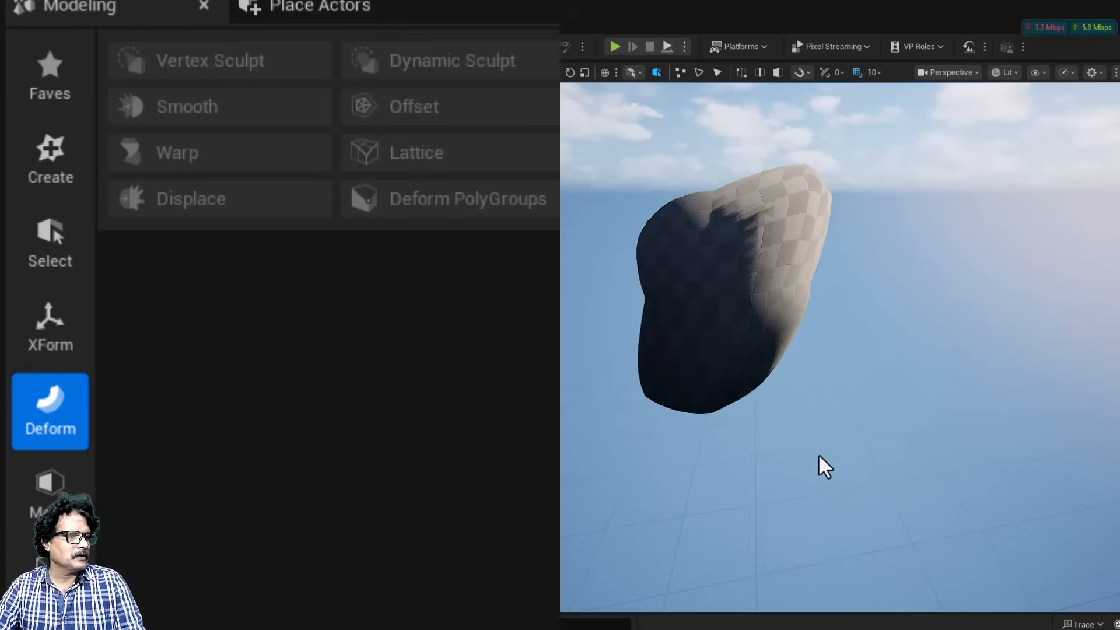
Step: Hide the bent box, the cylinder and the deformed sphere in the level
right_drag(840, 350, 721, 318)
alt+drag(720, 318, 578, 327)
mouse_move(840, 350)
right_down()
mouse_move(910, 351)
mouse_move(863, 361)
mouse_move(792, 433)
right_up()
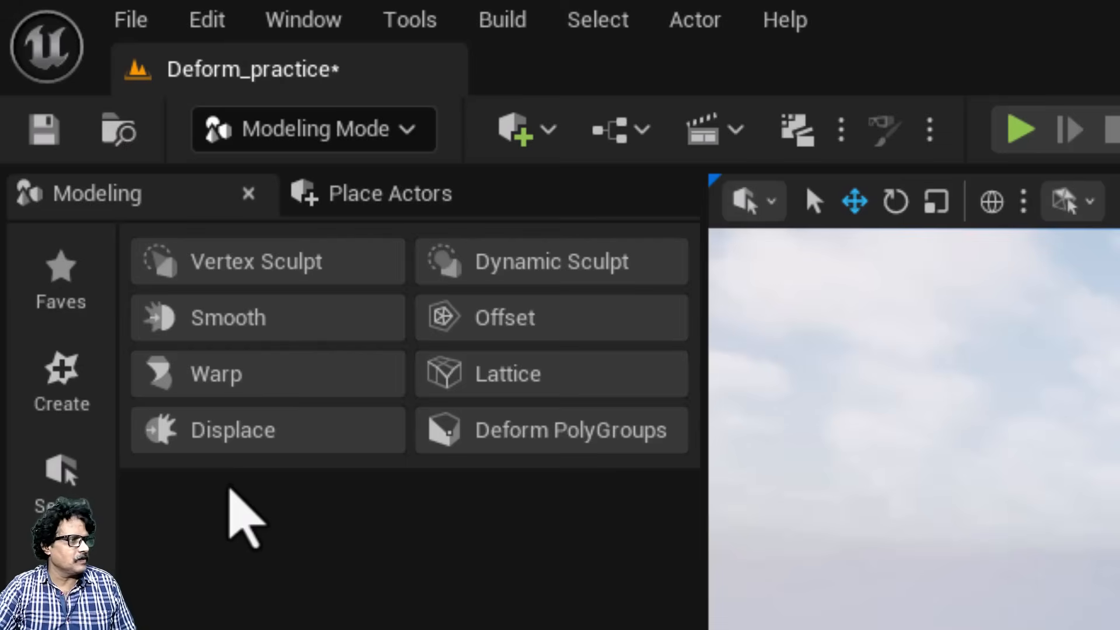
click(69, 384)
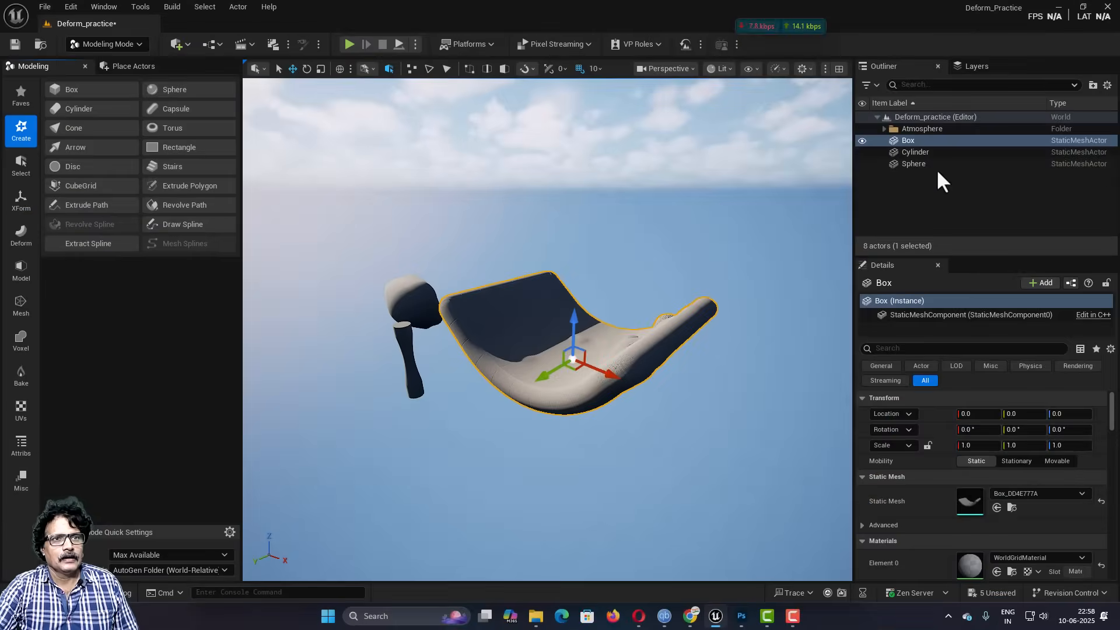
click(862, 140)
click(862, 152)
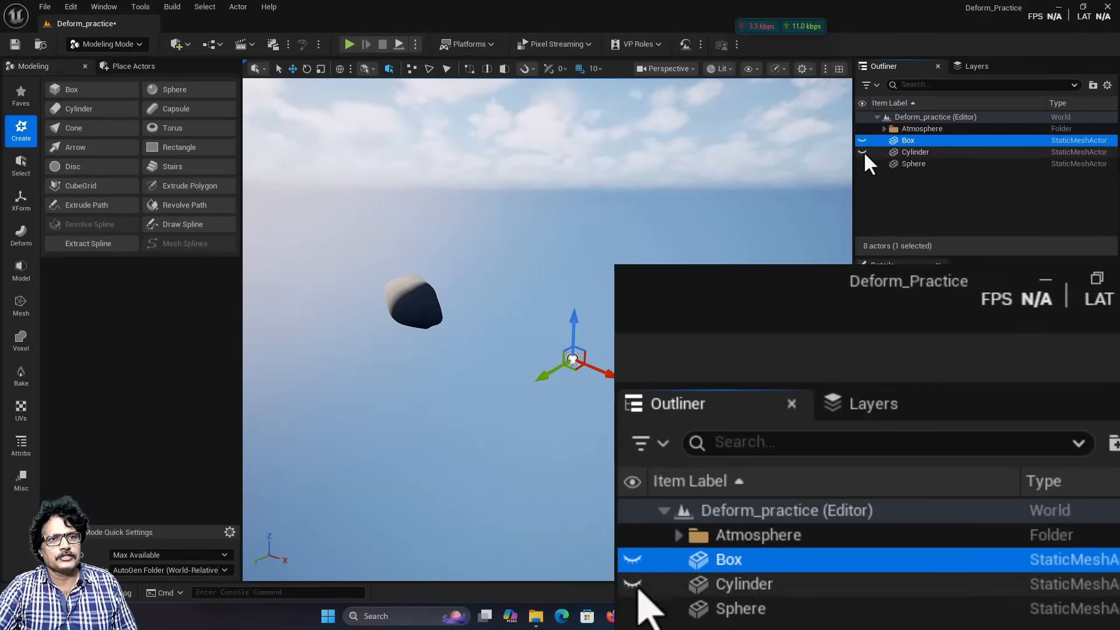
click(863, 164)
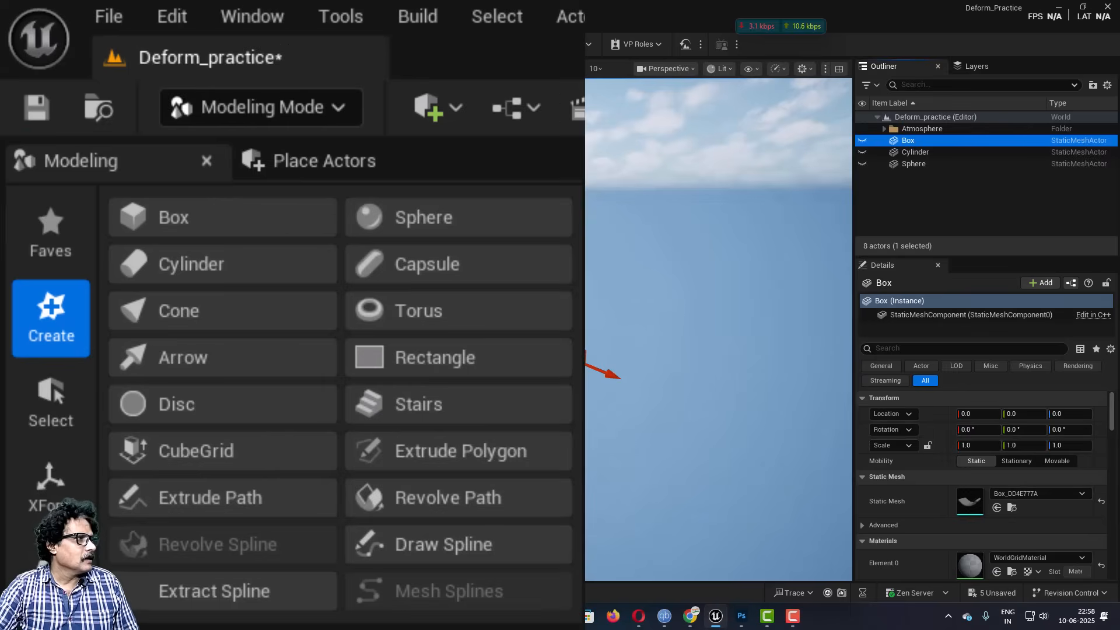
Step: Start a new box with a width of 500, a depth of 1000 and a height of 20
click(82, 90)
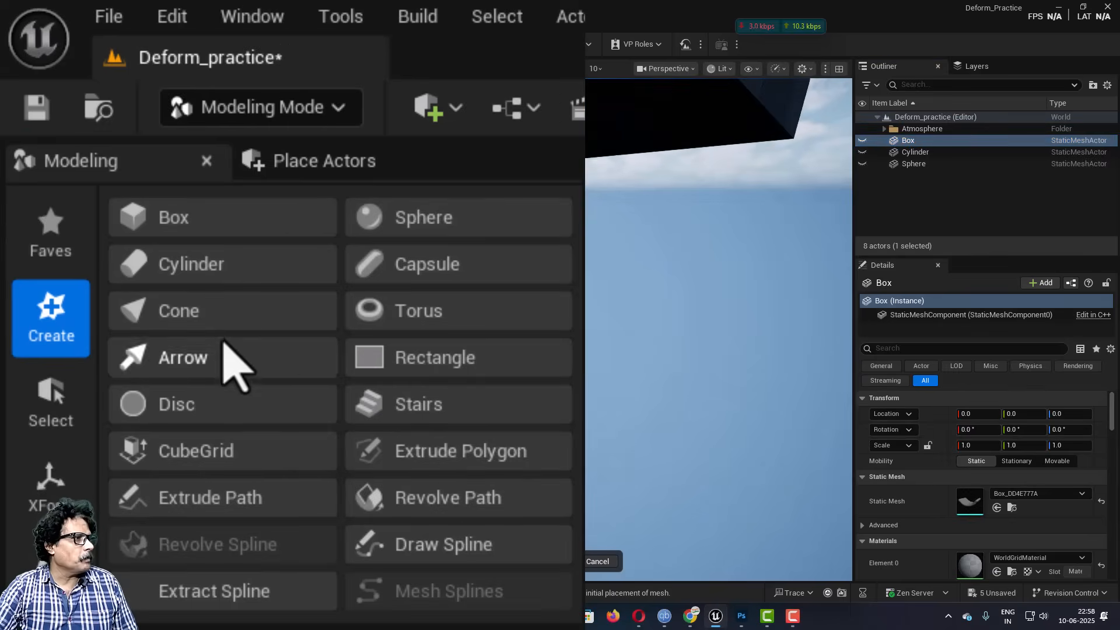
click(206, 226)
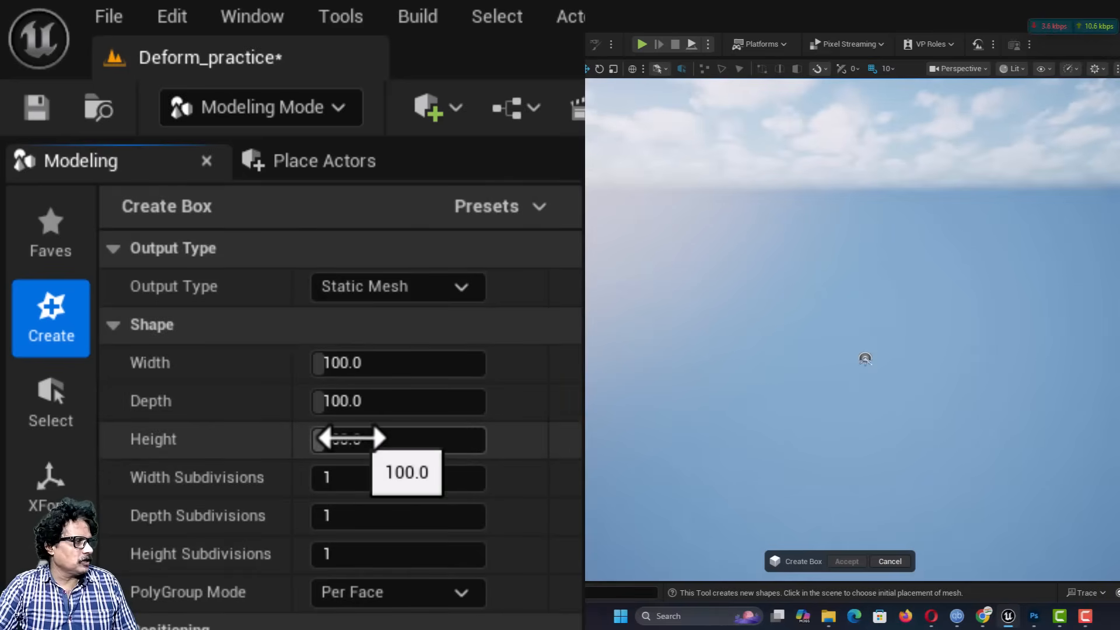
click(352, 366)
text(500)
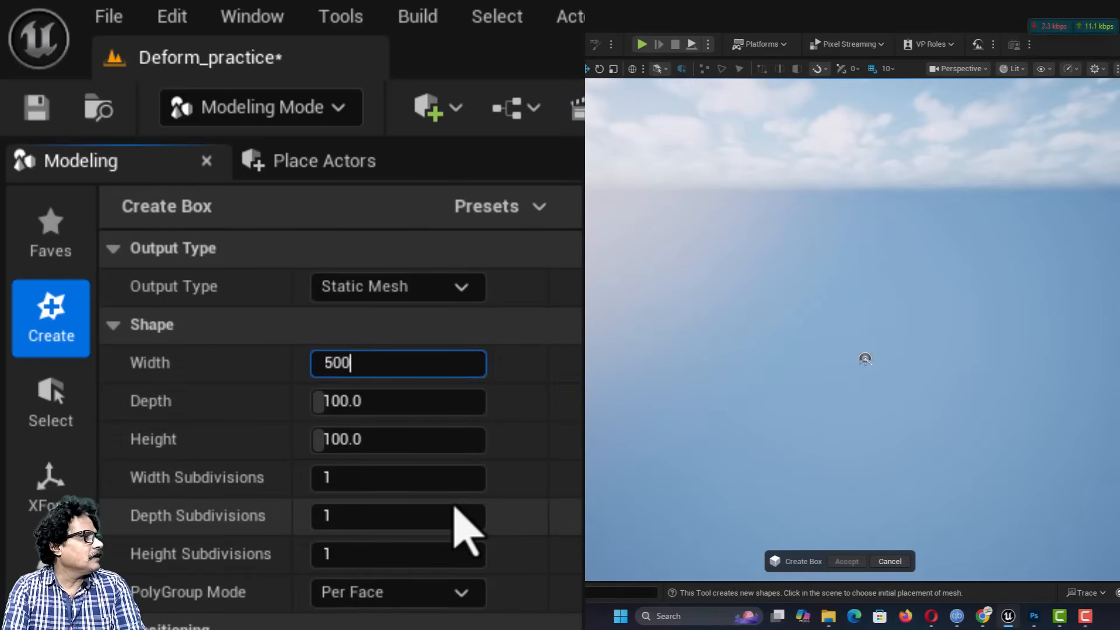
key(Tab)
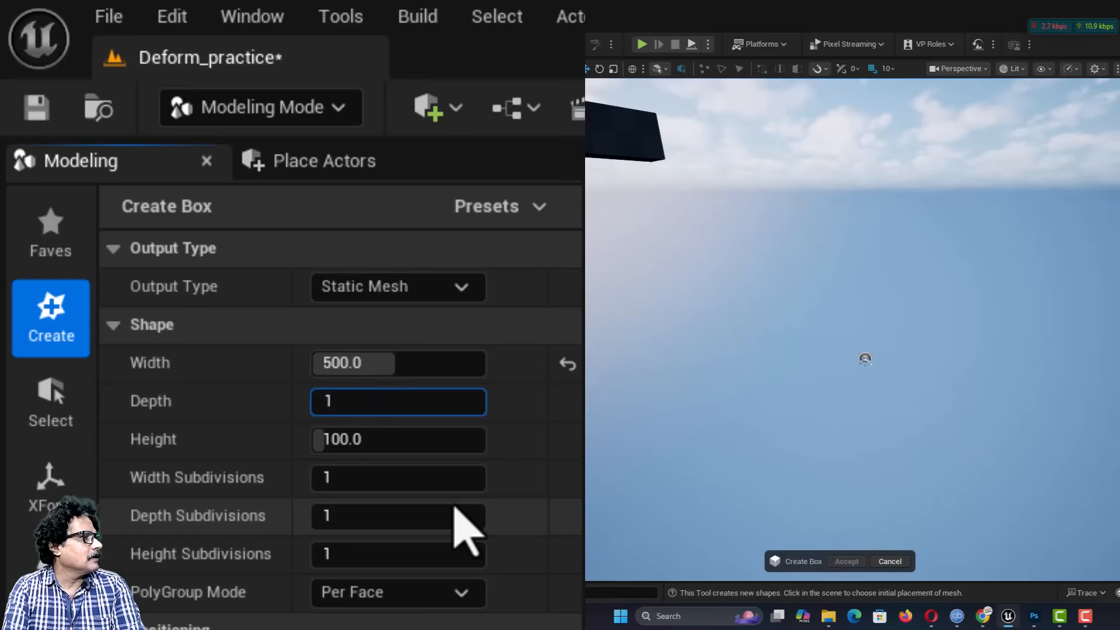
key(Tab)
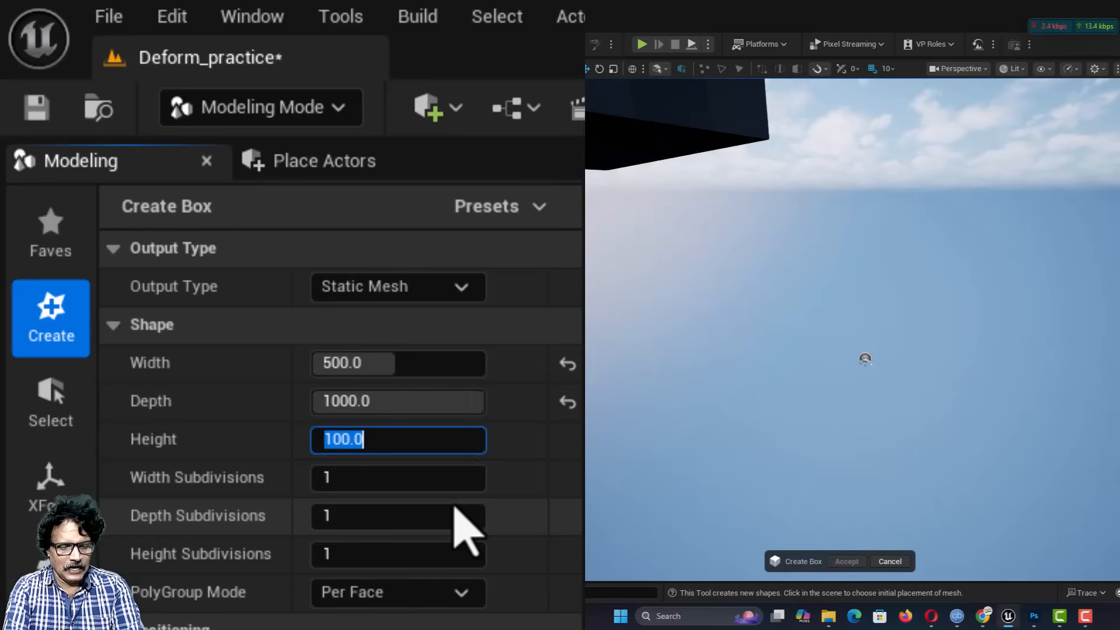
key(Tab)
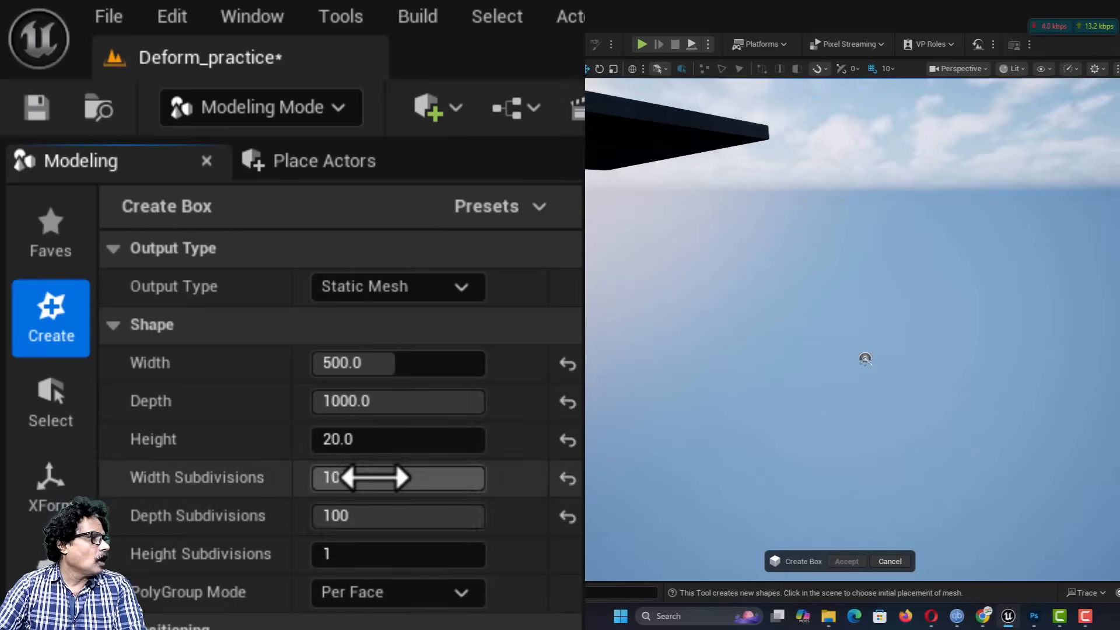
Step: Give the box 100 width, 100 depth and 20 height subdivisions, then place it at about X -170, Y 440 and accept
click(373, 478)
key(Tab)
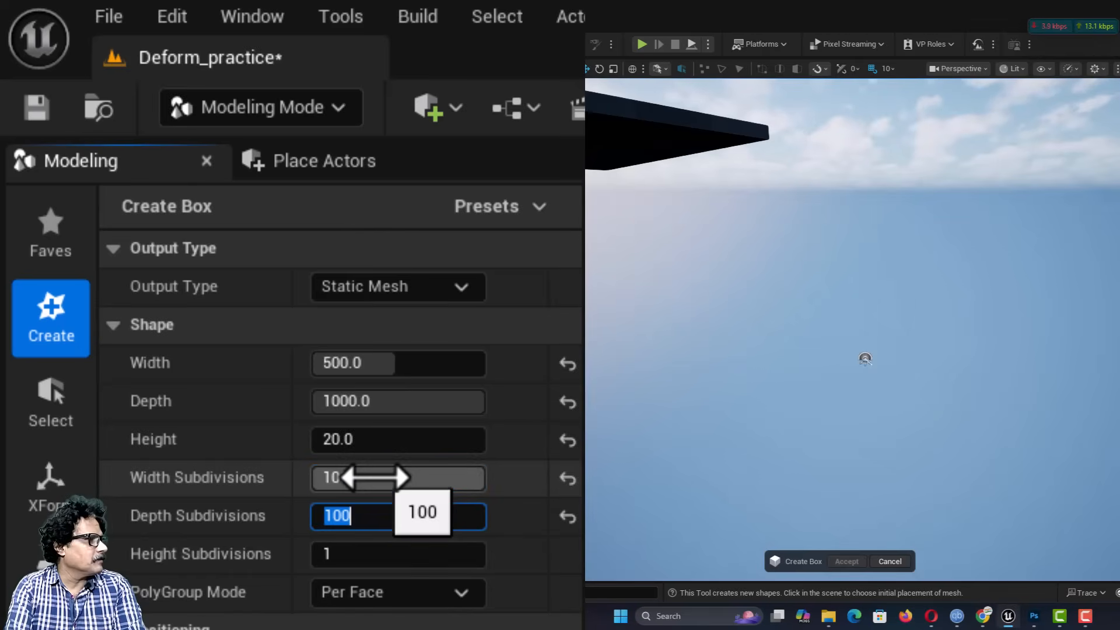
text(100)
key(Tab)
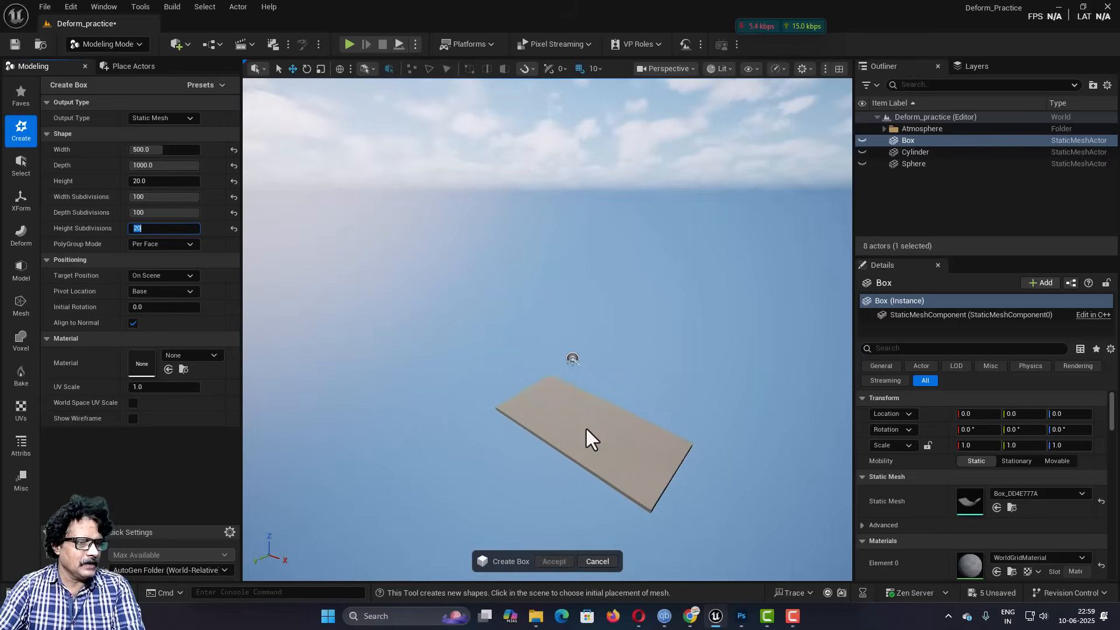
click(517, 375)
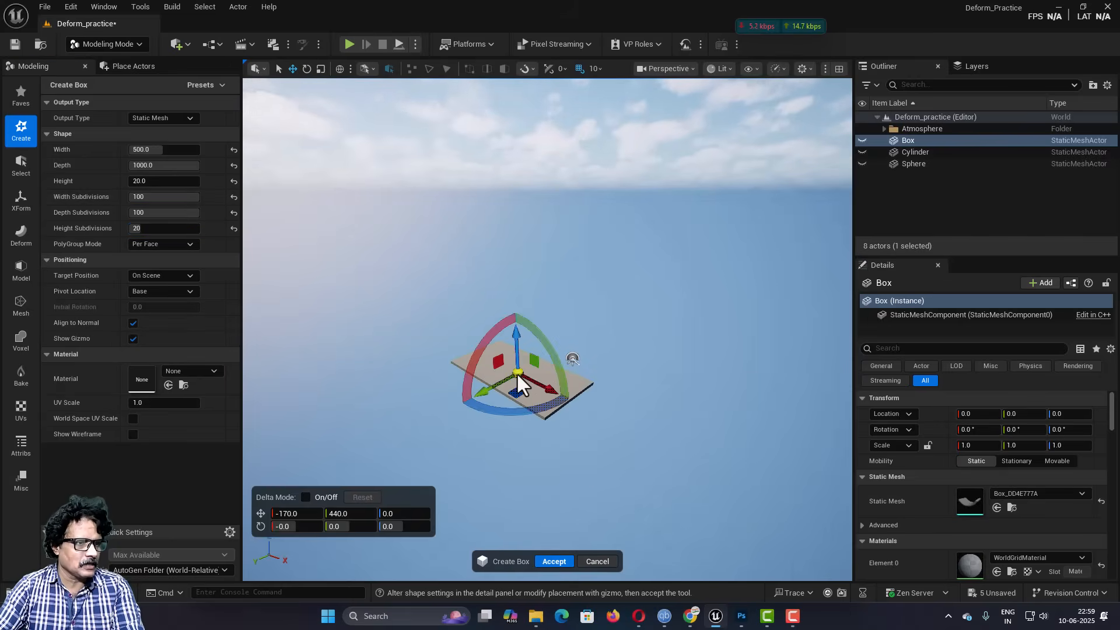
click(543, 560)
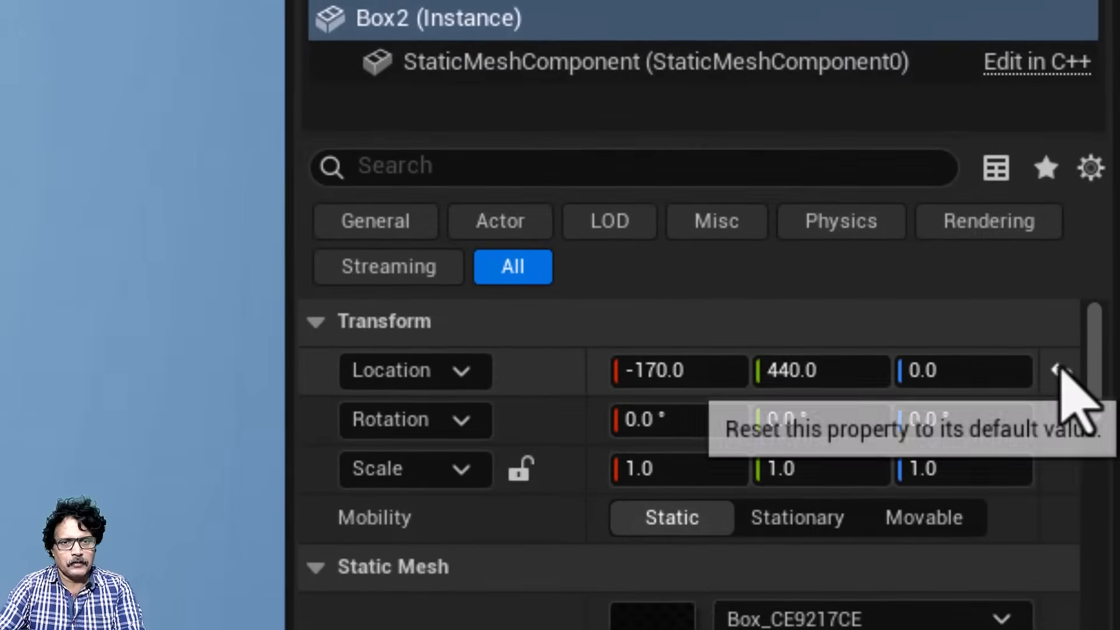
Step: Reset the flat box's location to its default and start the Displace tool on it
click(1072, 383)
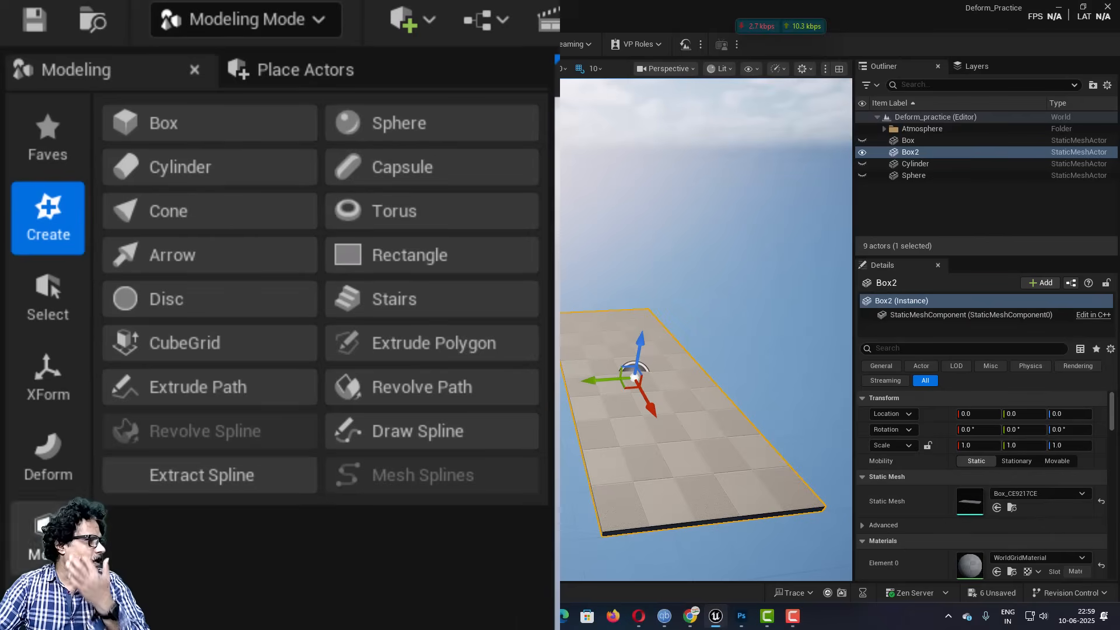
click(43, 461)
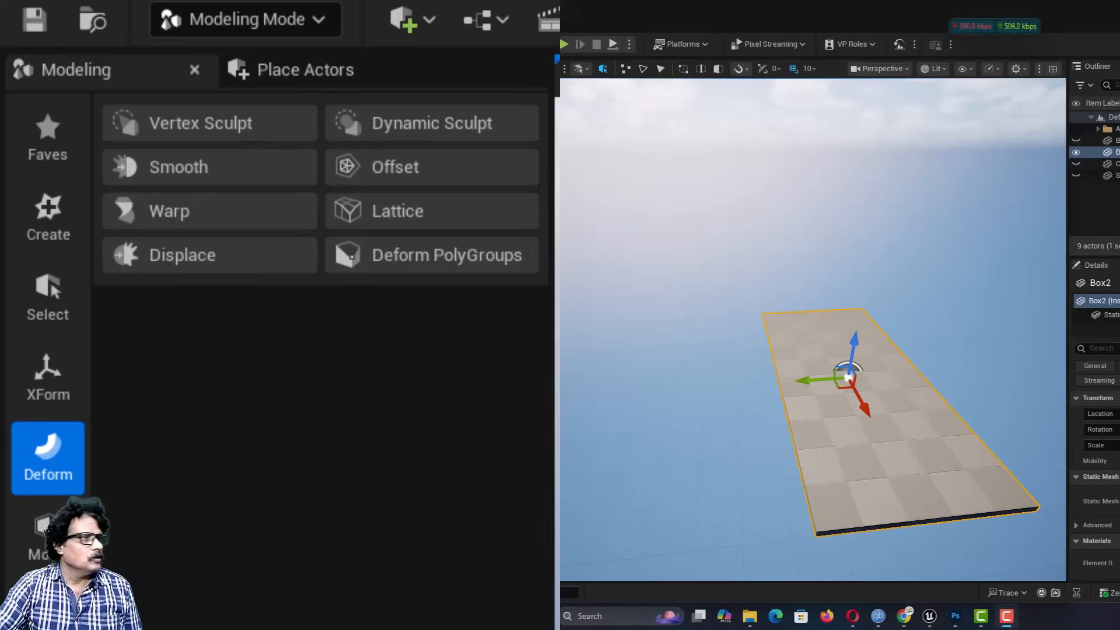
click(208, 259)
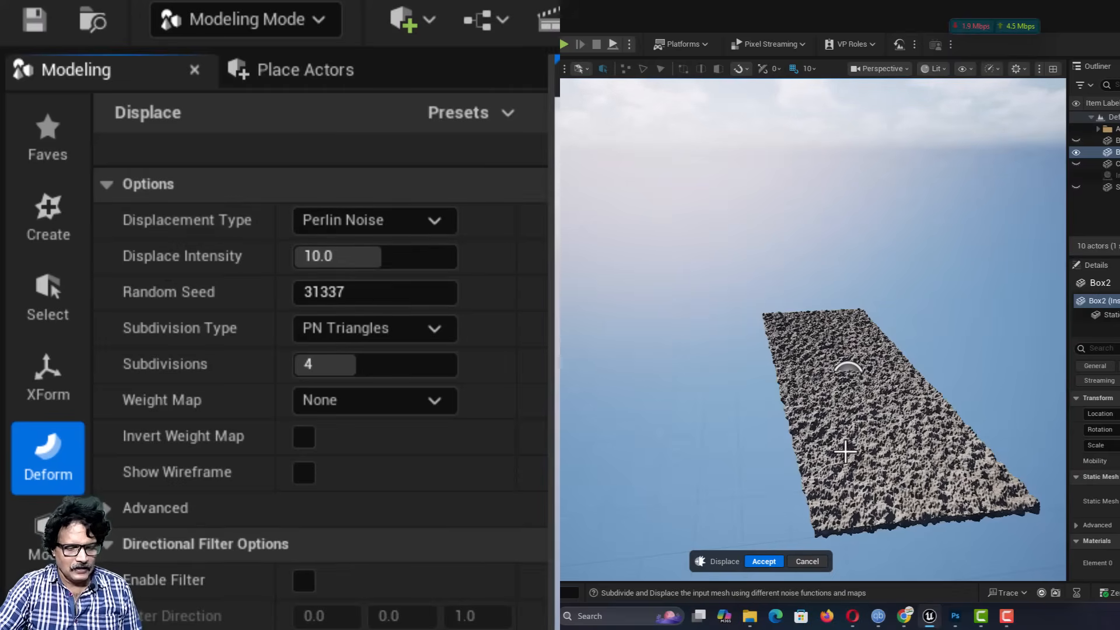
alt+drag(845, 452, 779, 464)
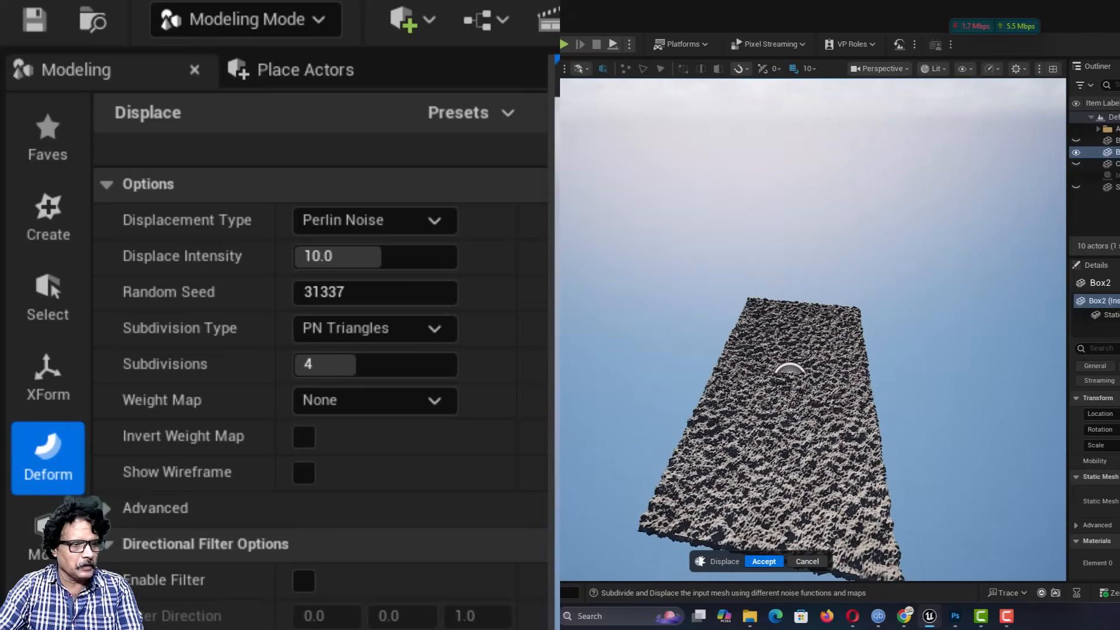
mouse_move(779, 464)
right_down()
mouse_move(788, 454)
mouse_move(817, 463)
mouse_move(867, 456)
mouse_move(753, 438)
mouse_move(793, 452)
mouse_move(805, 442)
mouse_move(779, 458)
right_up()
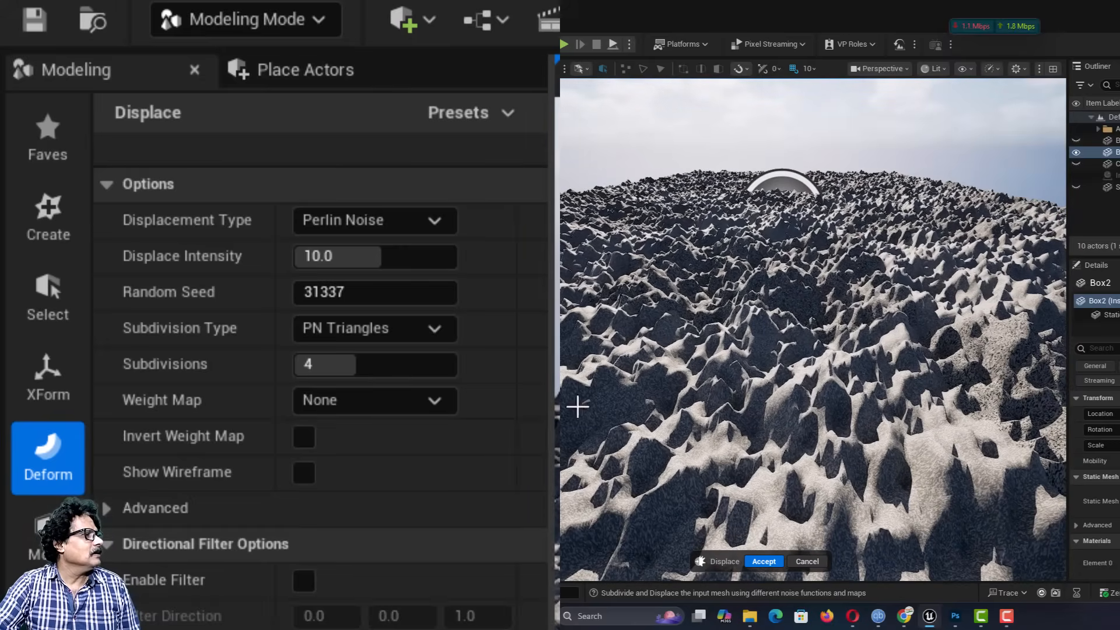
Step: Try Perlin Noise displacement intensities of about -47.6 and 0.3 on the flat box, ending at 2
drag(358, 255, 290, 257)
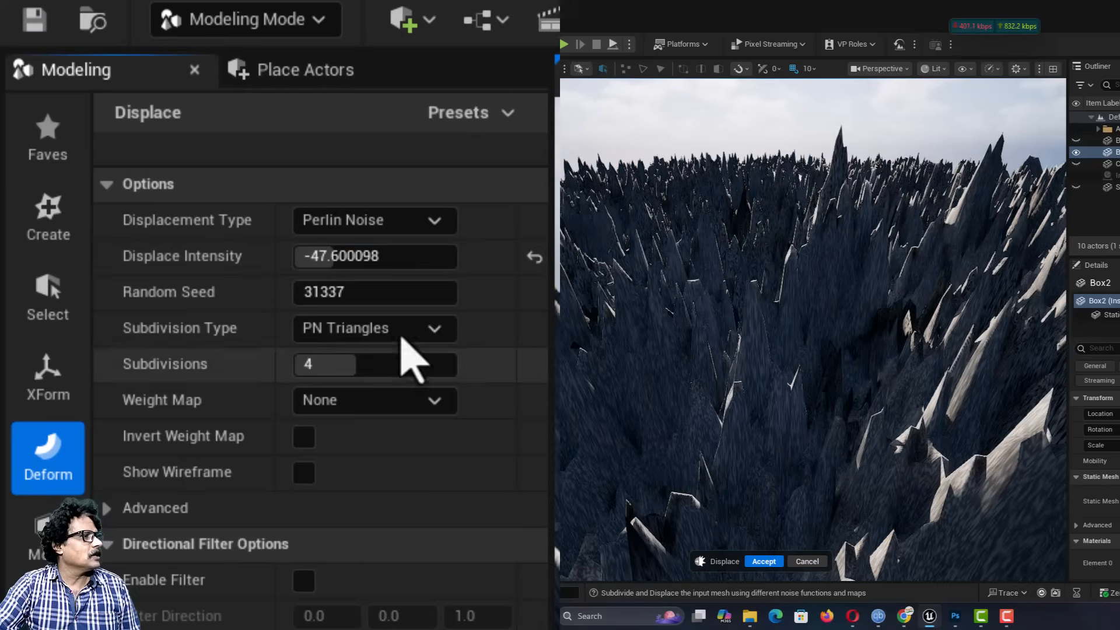
click(370, 256)
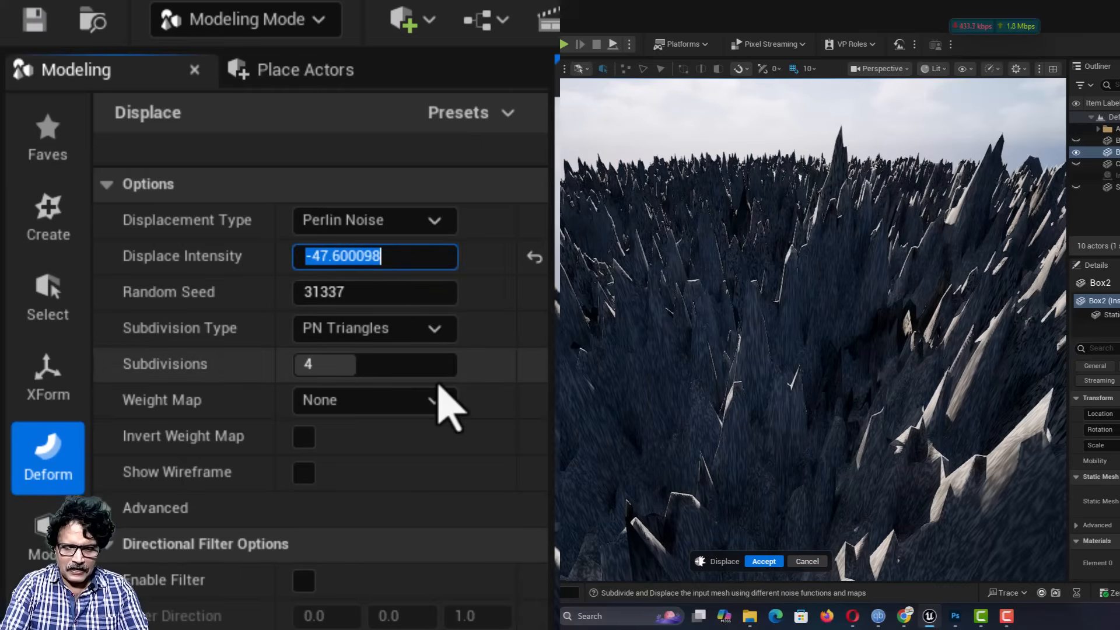
text(.3)
key(Return)
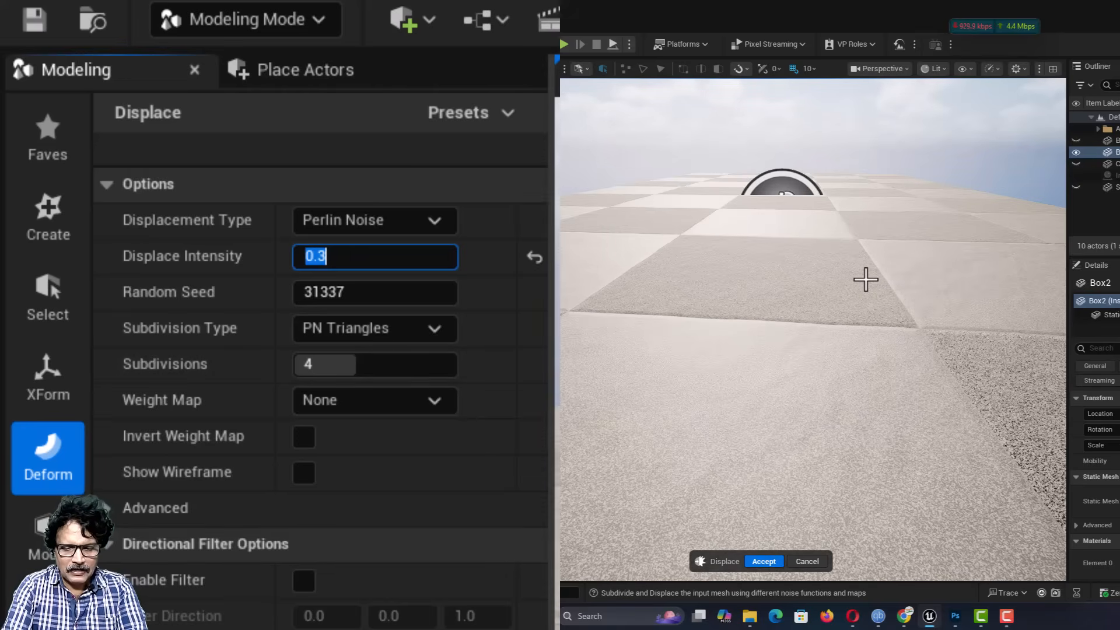
key(Return)
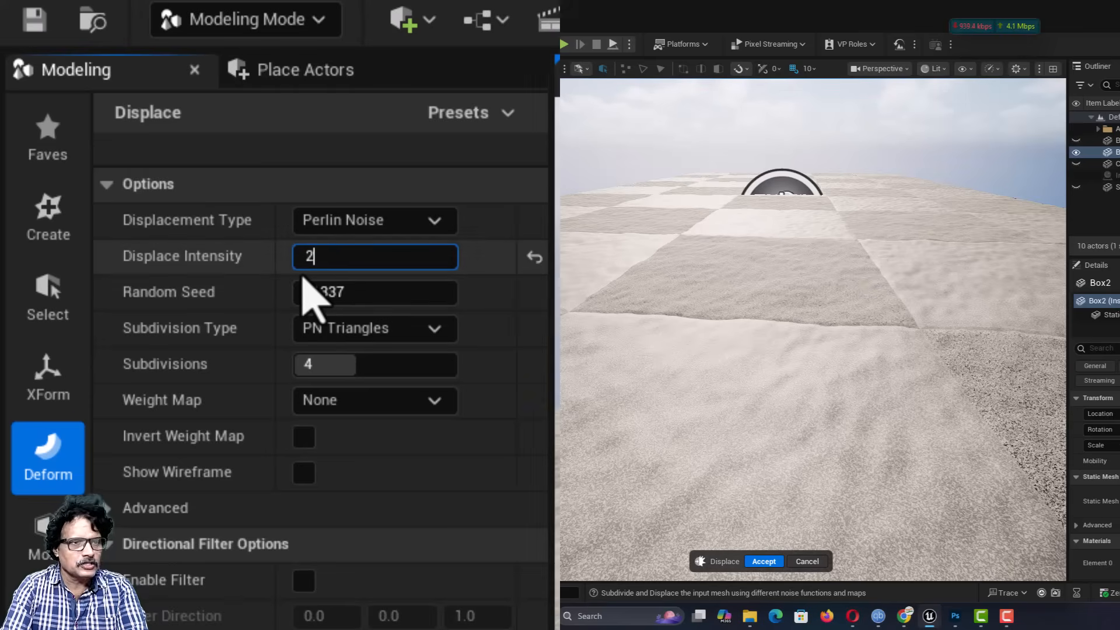
key(Return)
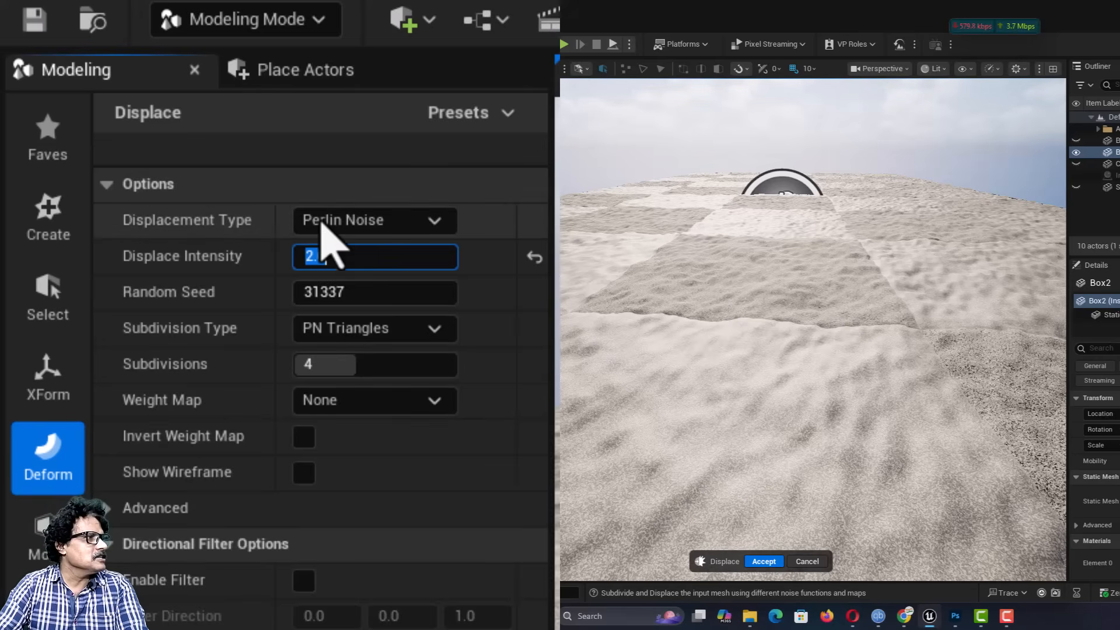
Step: Change the displacement type to Random Noise and set the displace intensity to 1
click(347, 232)
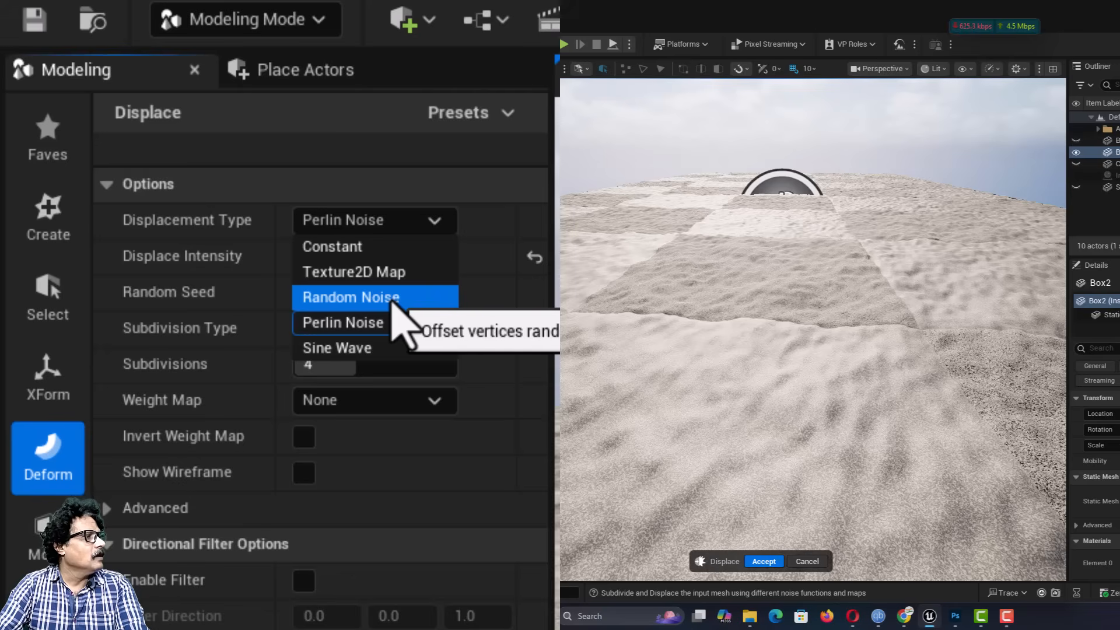
click(392, 298)
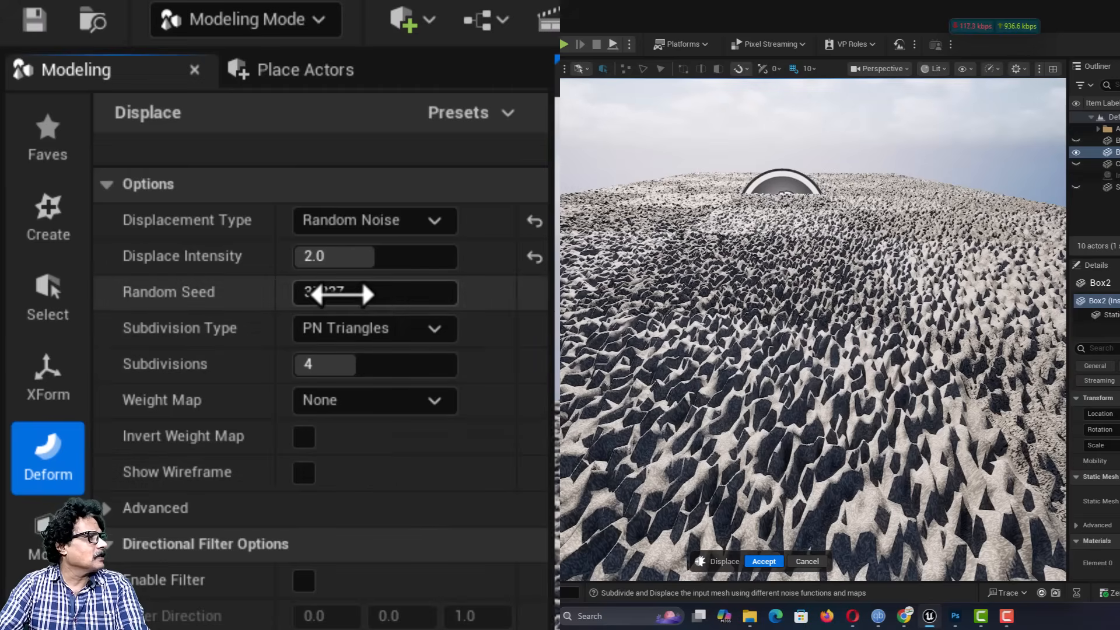
click(339, 257)
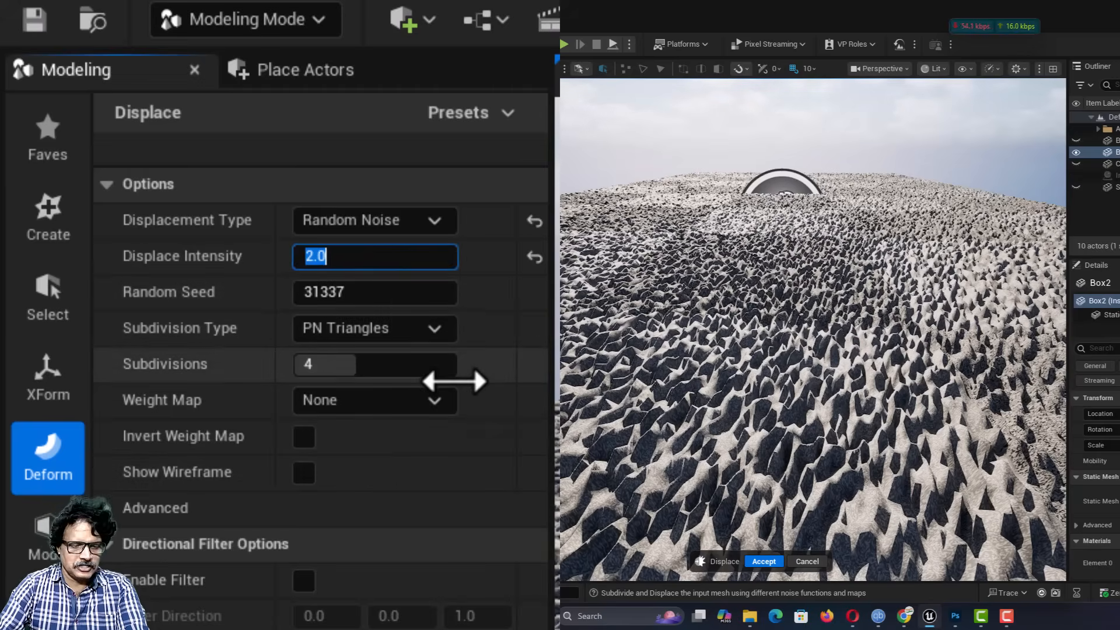
key(Return)
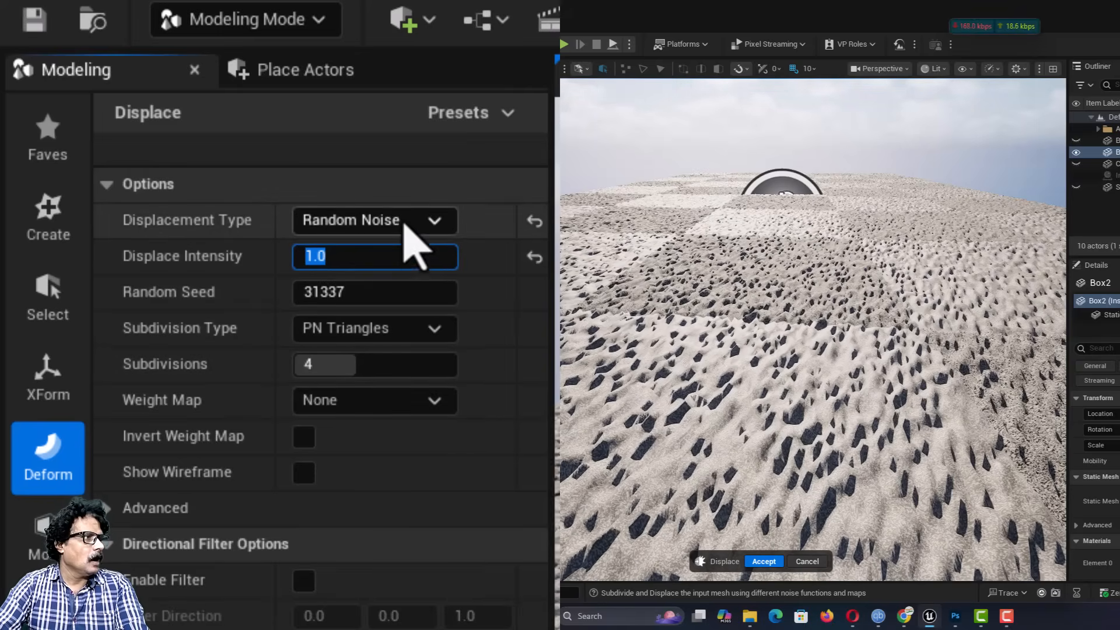
Step: Change the displacement type to Sine Wave, try an intensity of 100 and set it to 20
click(407, 225)
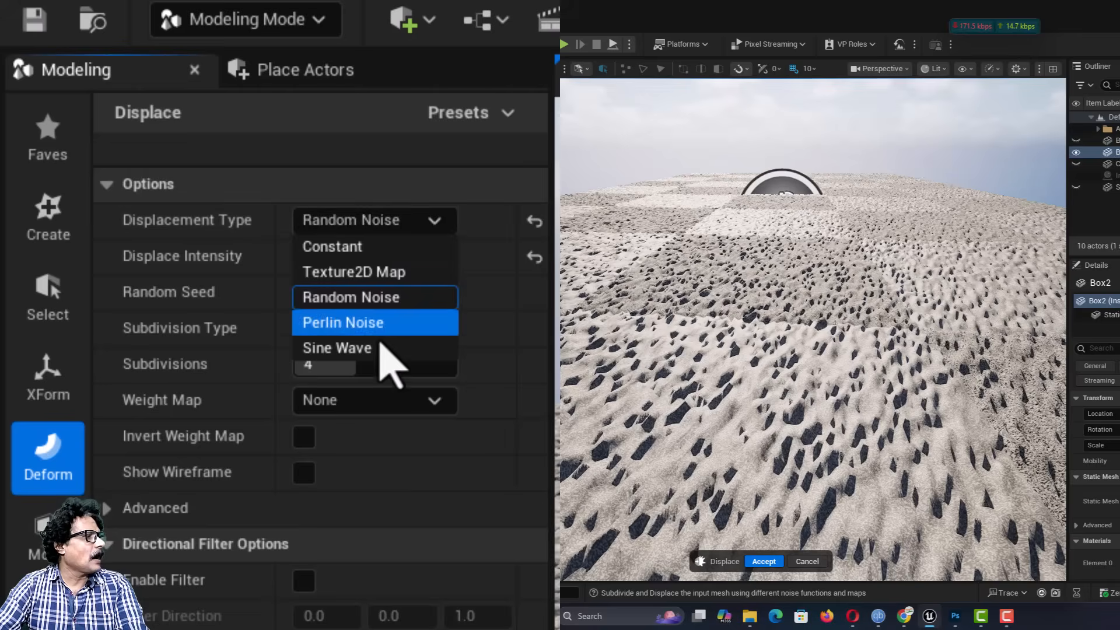
click(380, 350)
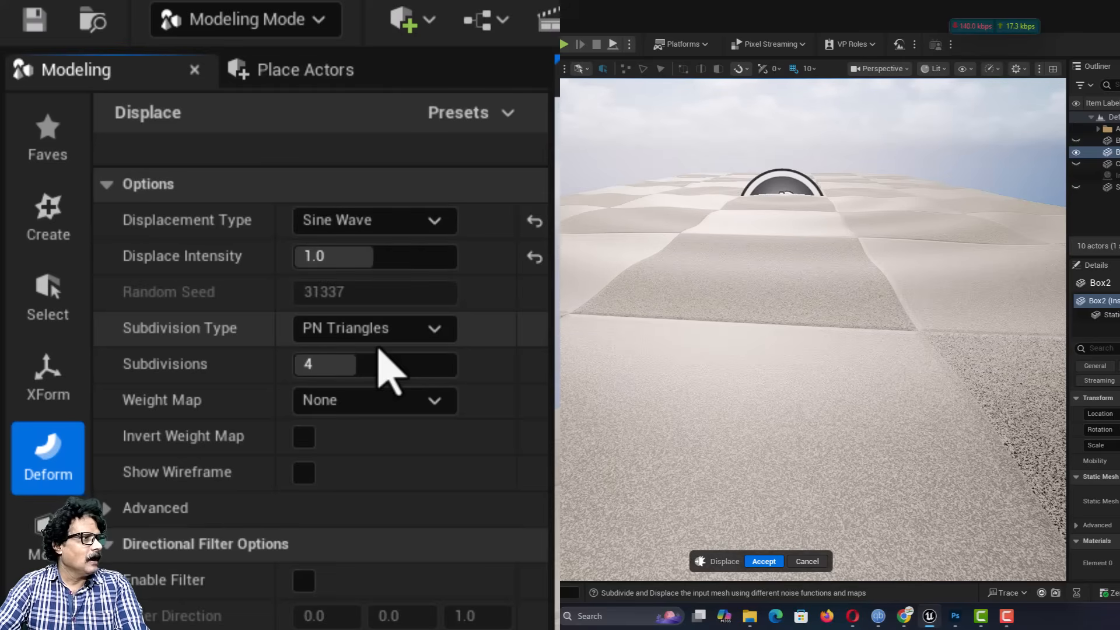
drag(345, 255, 455, 255)
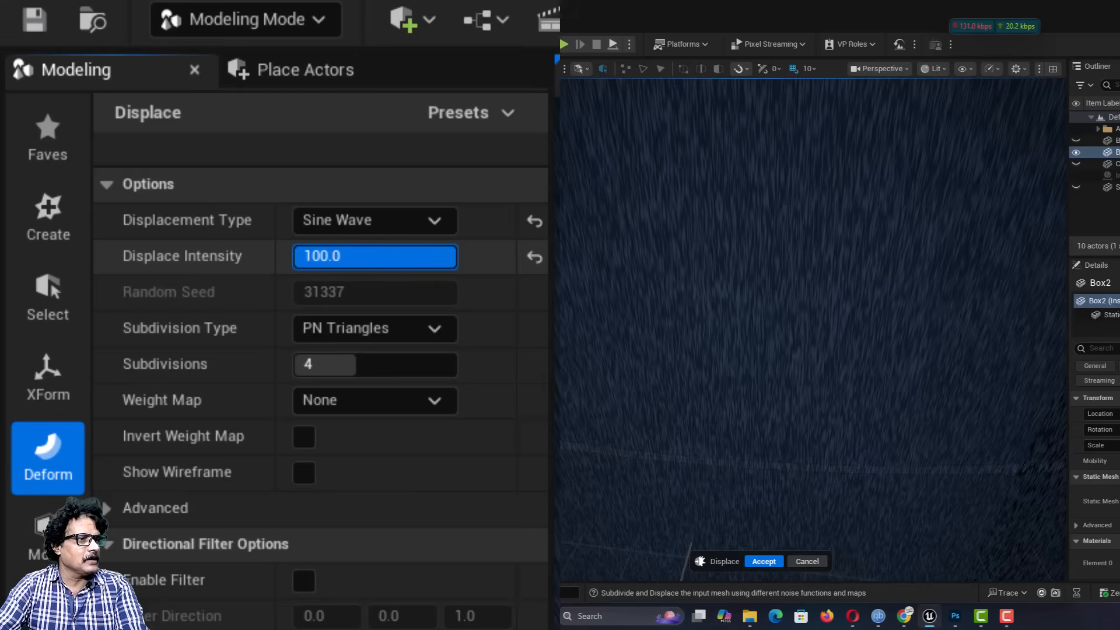
click(327, 256)
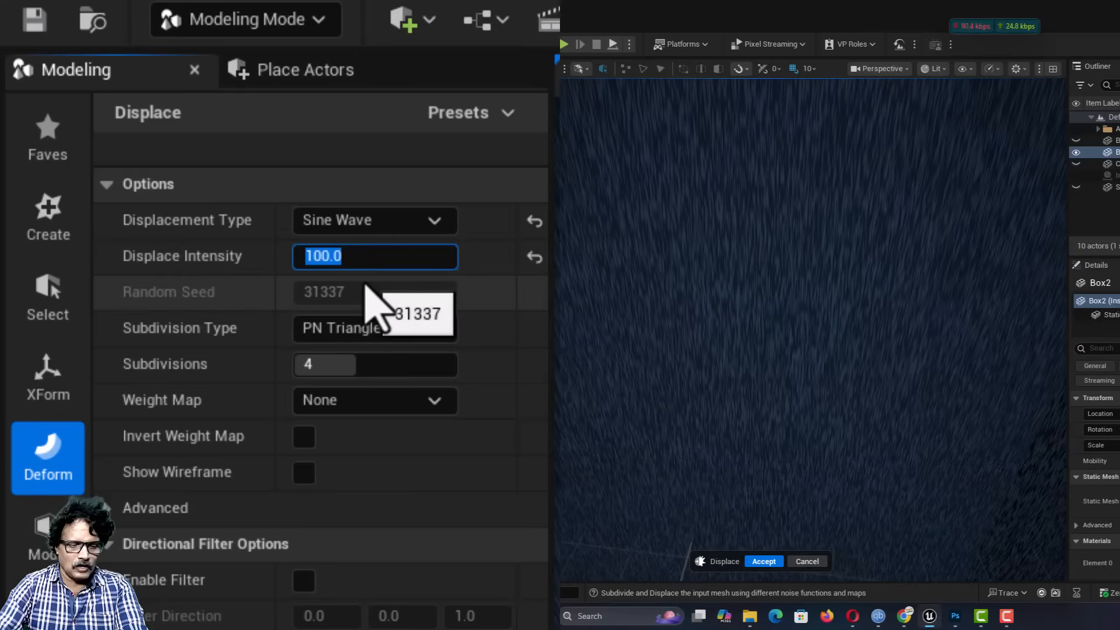
key(Return)
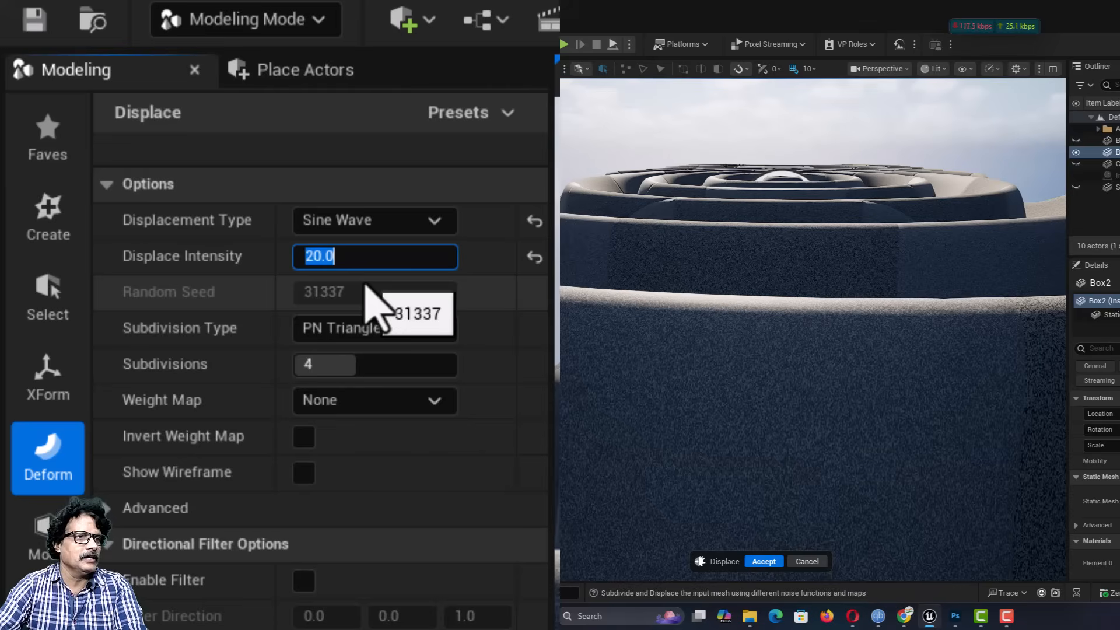
Step: Try a sine wave frequency of 1.0, then set it to 0.2 for the displaced box
right_drag(688, 165, 694, 192)
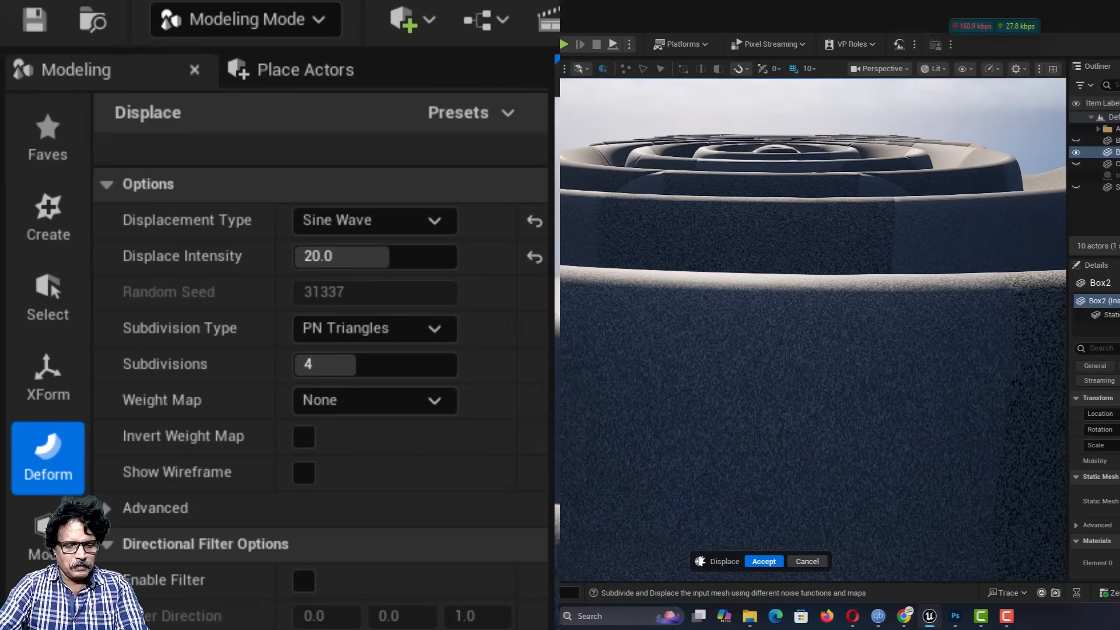
middle_drag(694, 192, 694, 146)
right_drag(694, 146, 695, 179)
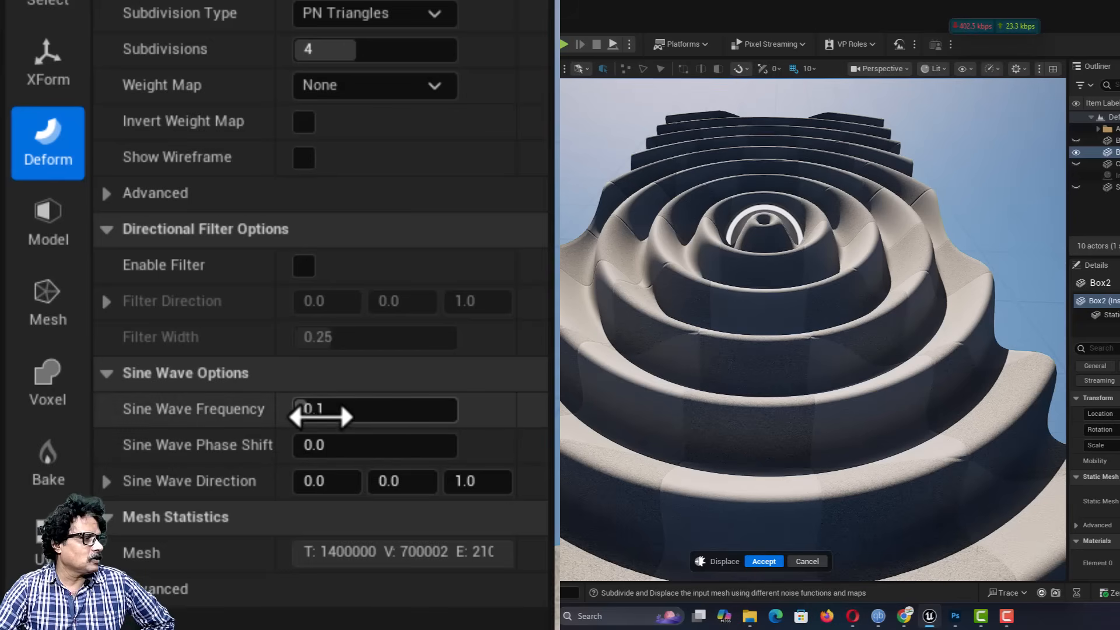
click(315, 410)
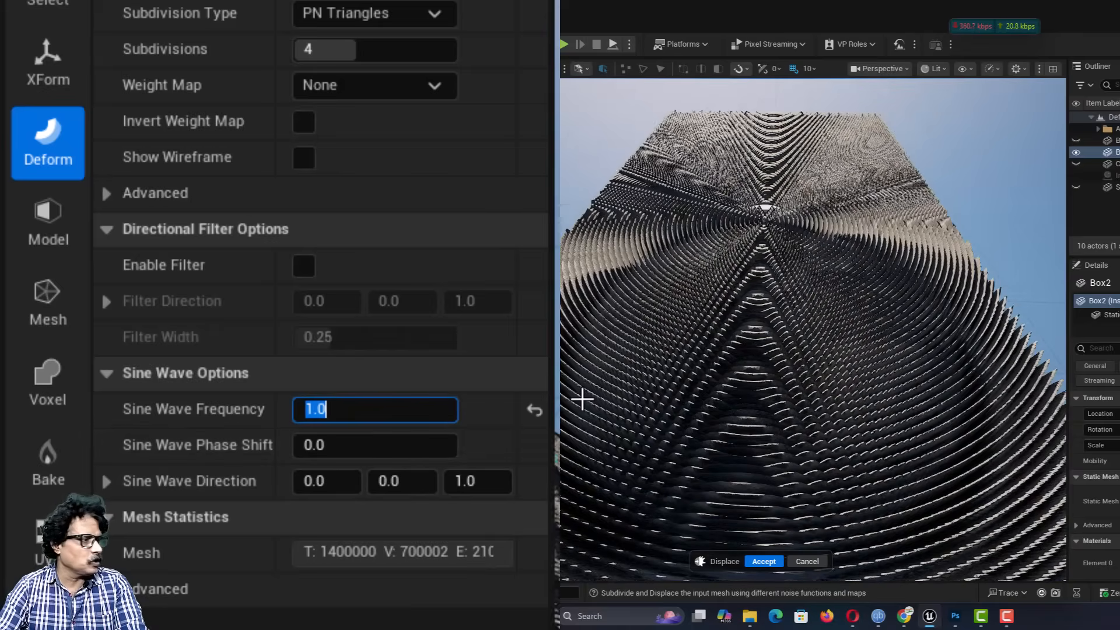
text(0.2)
key(Return)
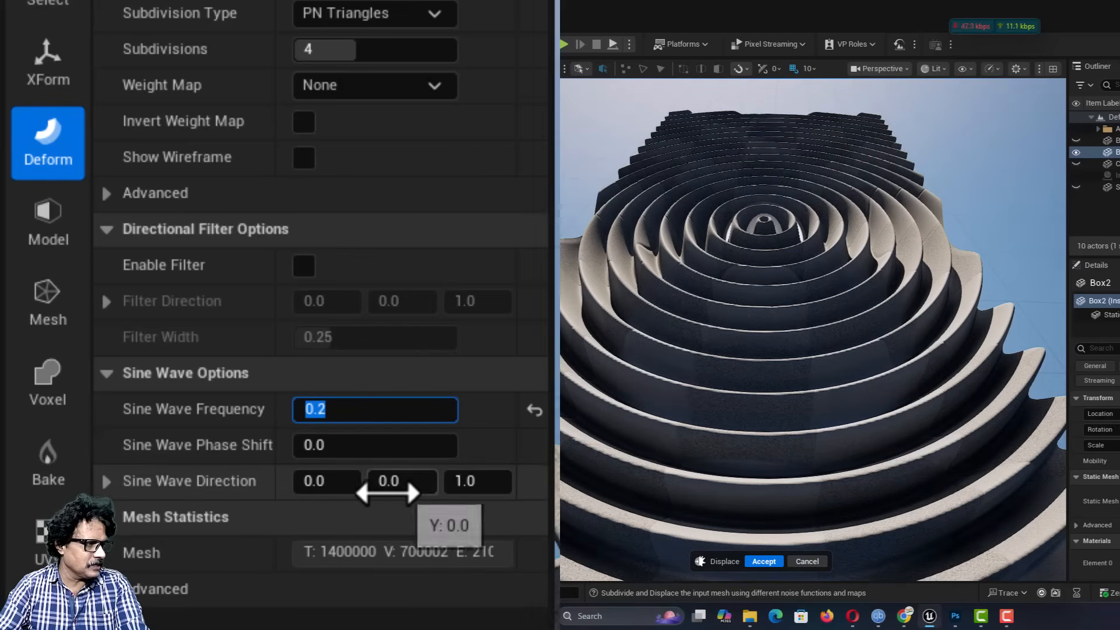
Step: Shift the sine wave phase to about 2.18 and set the X component of its direction to 1
drag(350, 447, 325, 451)
click(315, 482)
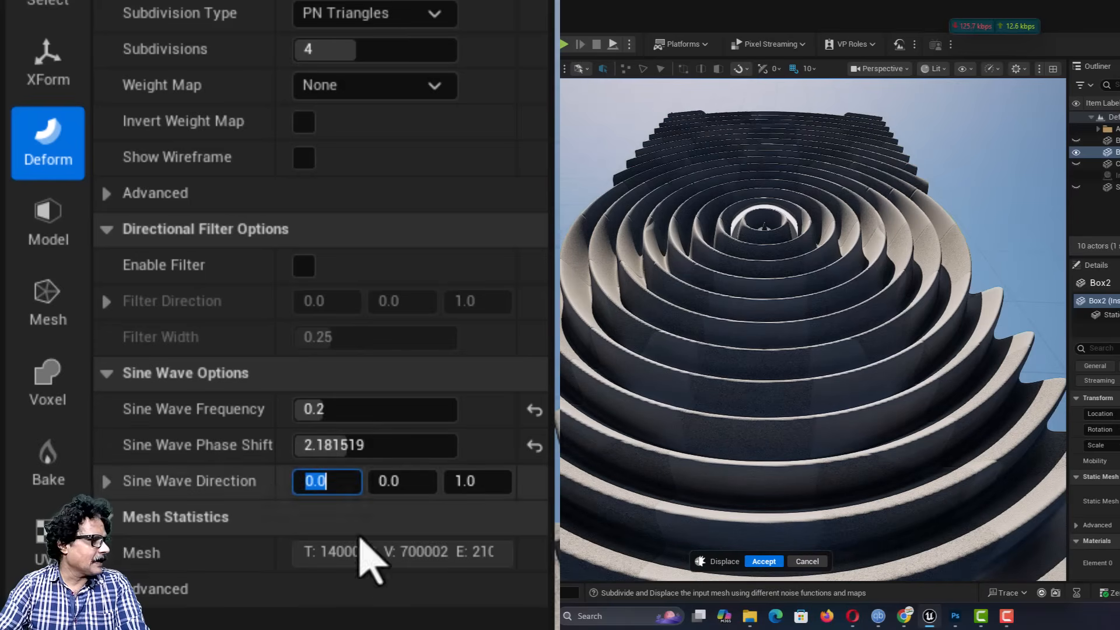
text(1)
key(Return)
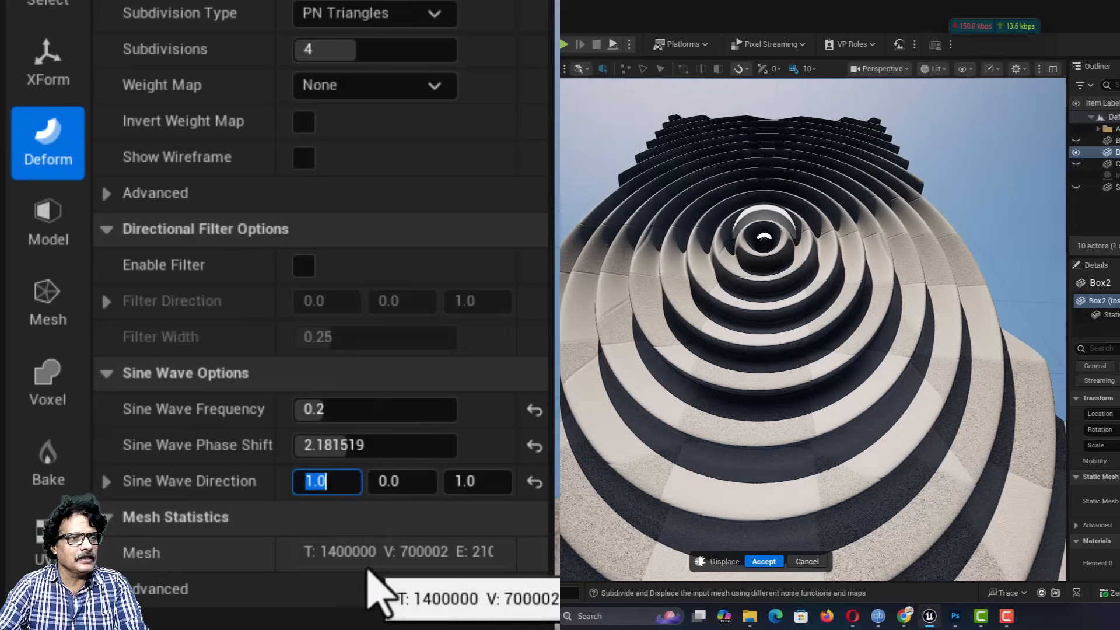
scroll(637, 344, down, 5)
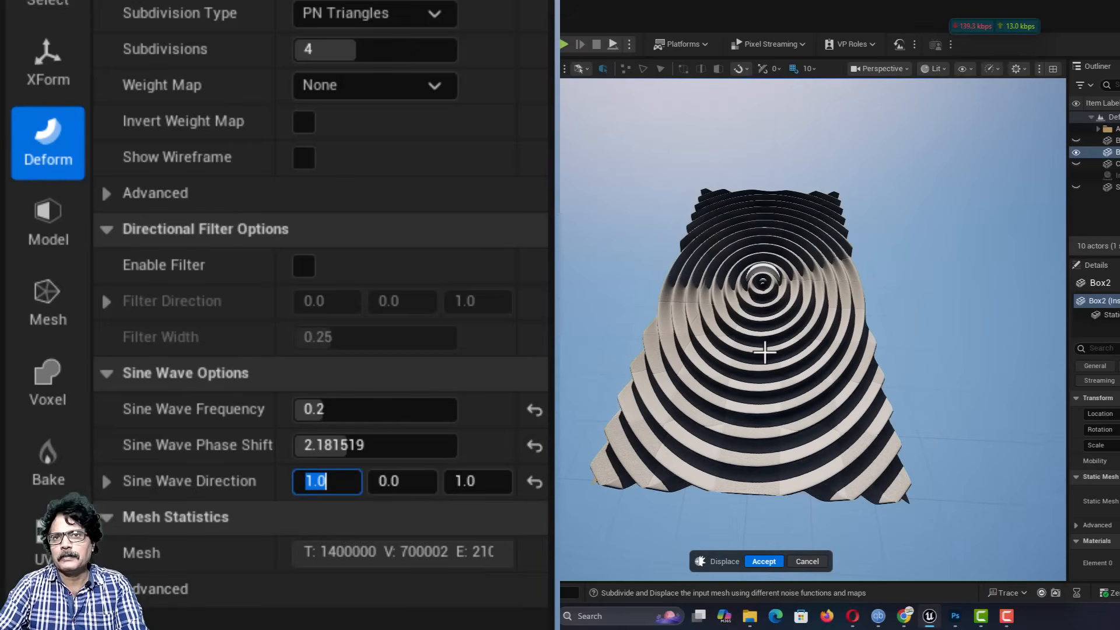
scroll(764, 351, up, 3)
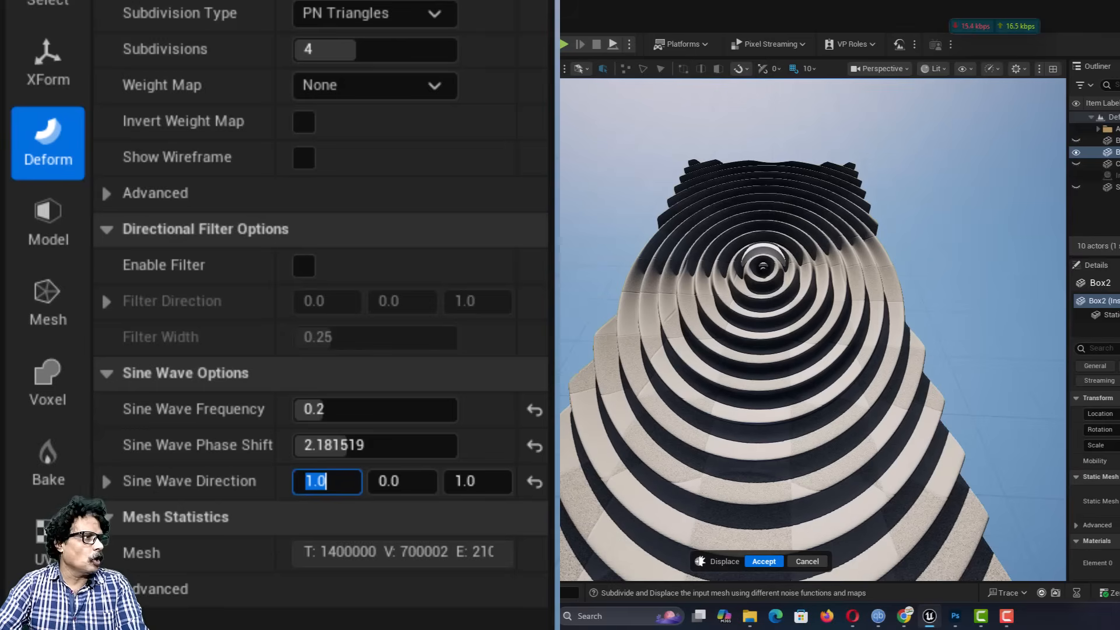
Step: Try Random Noise again, then switch the displacement type to Perlin Noise with an intensity of 0.9
click(385, 104)
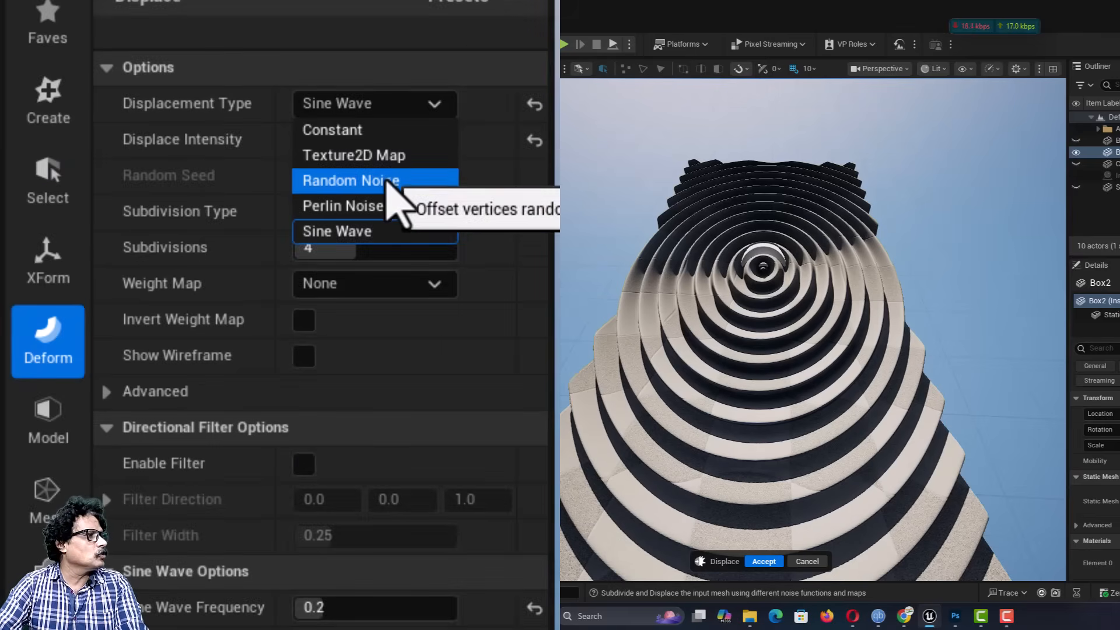
click(385, 181)
click(392, 110)
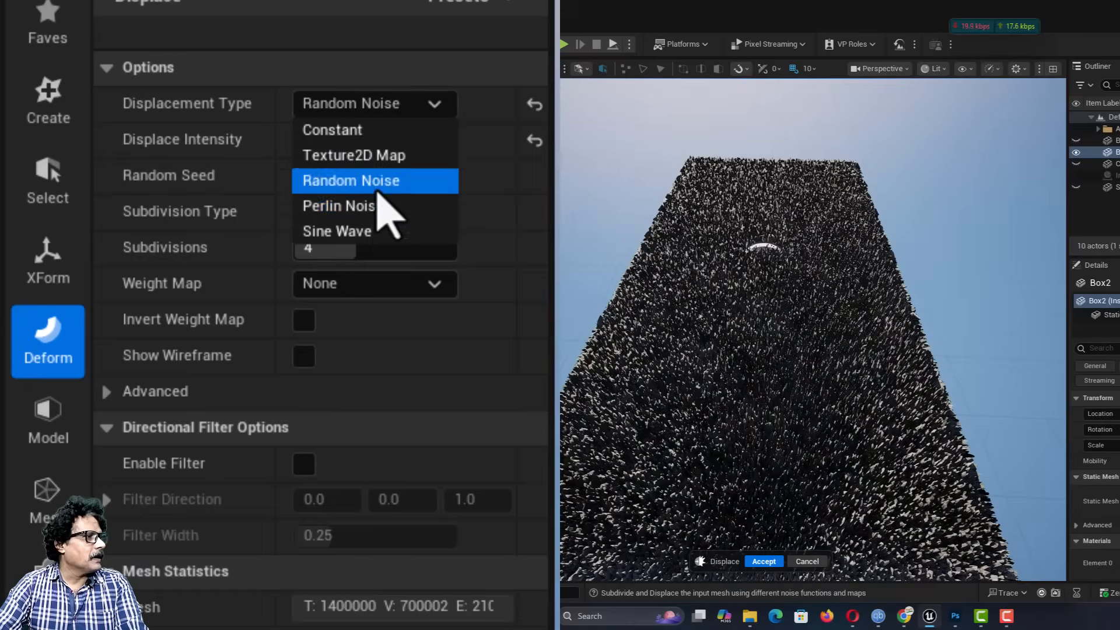
click(379, 208)
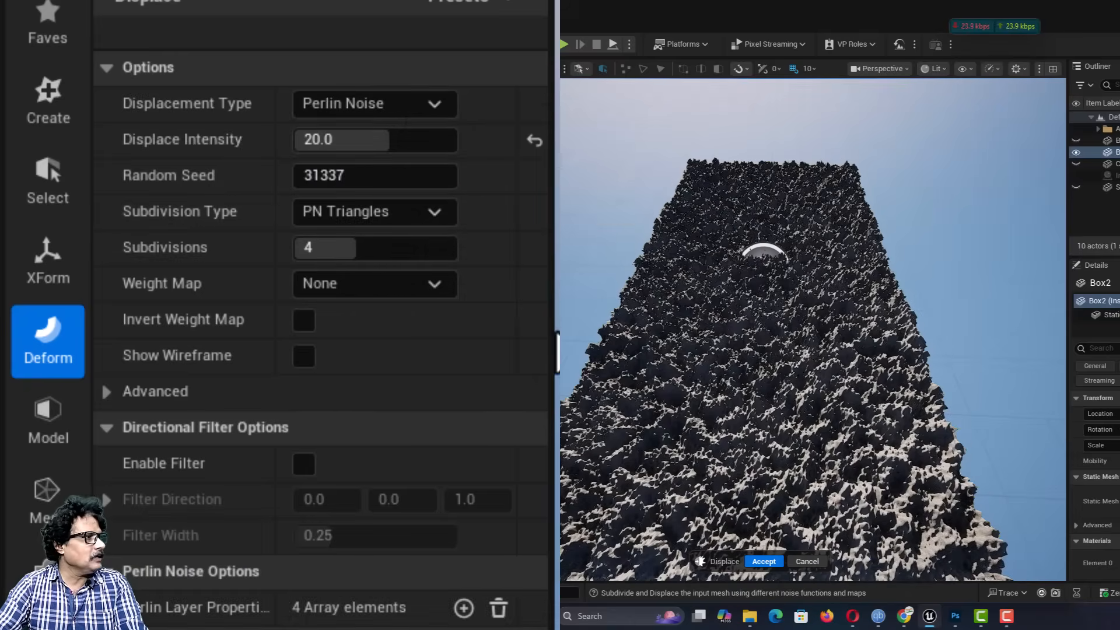
click(359, 146)
text(.)
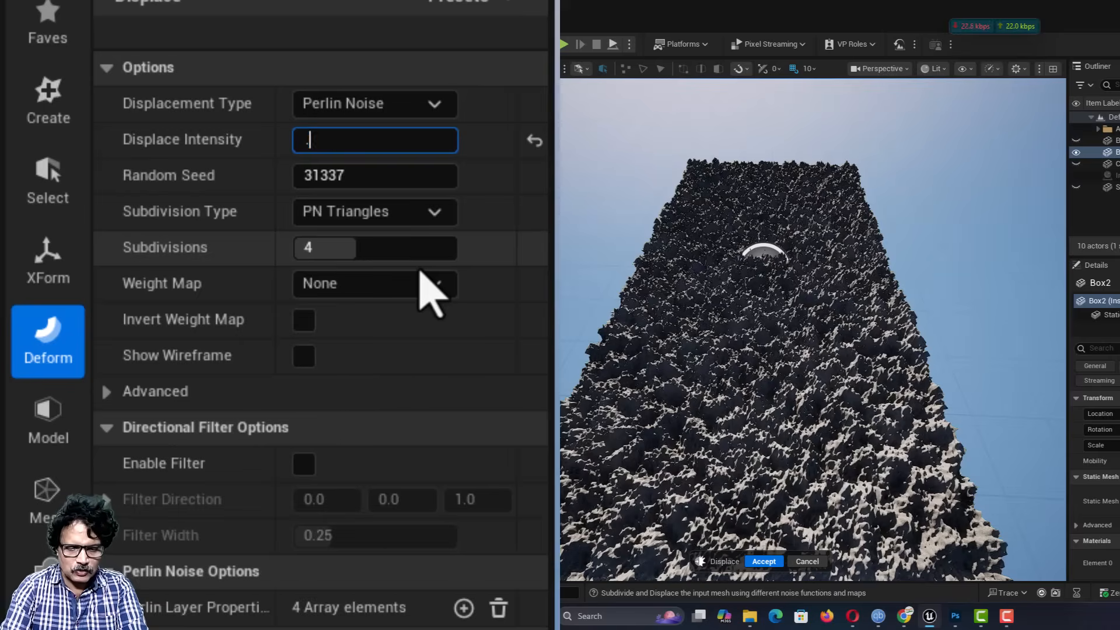
text(9)
key(Return)
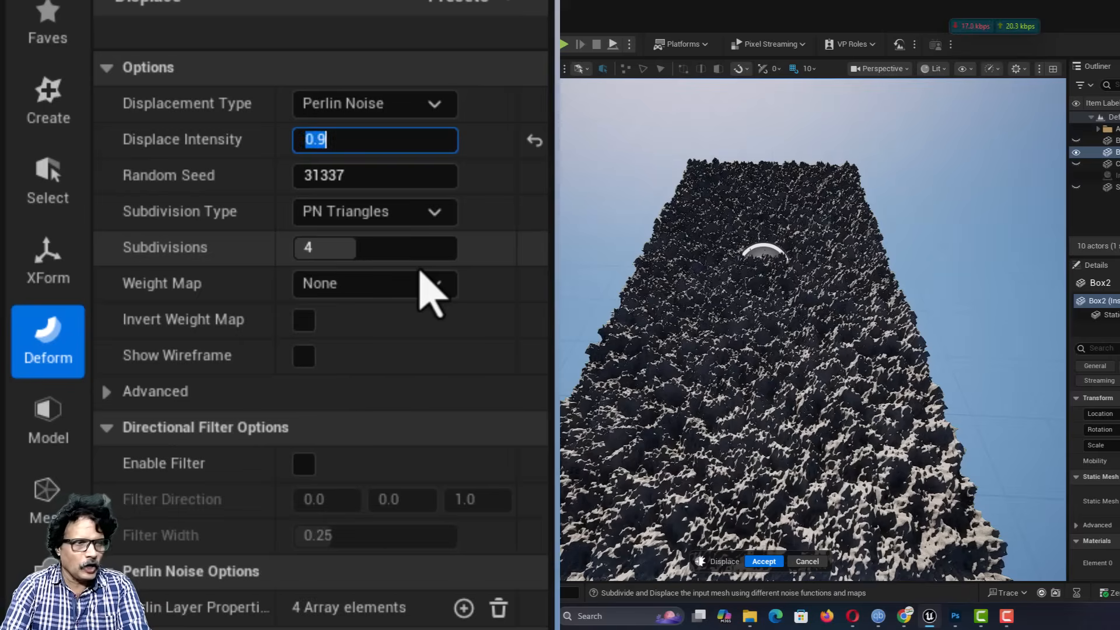
right_drag(756, 421, 756, 391)
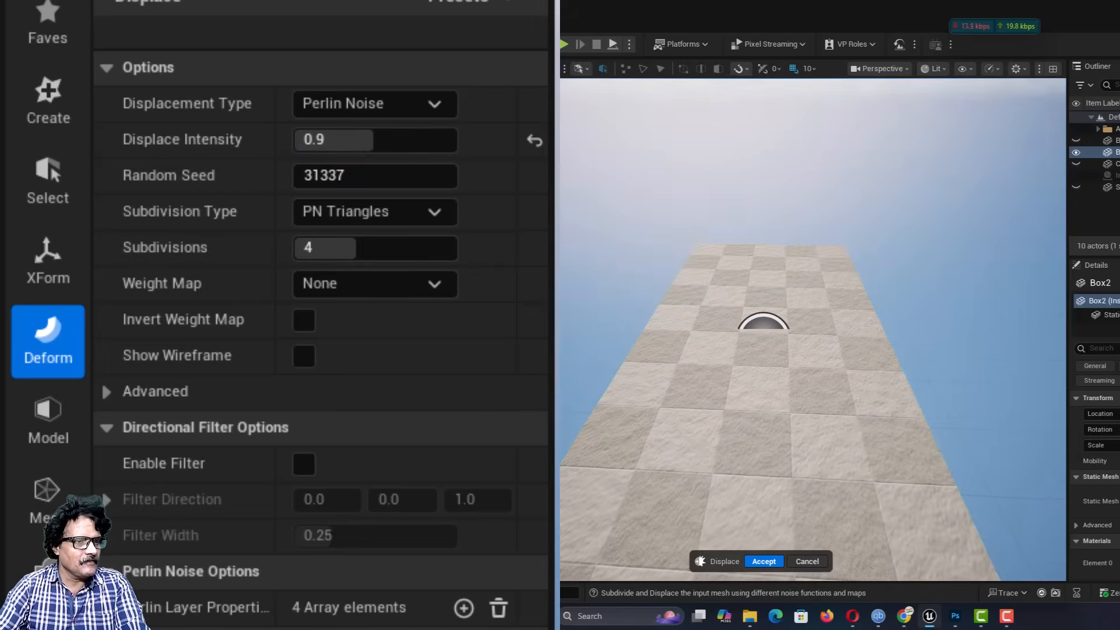
key(w)
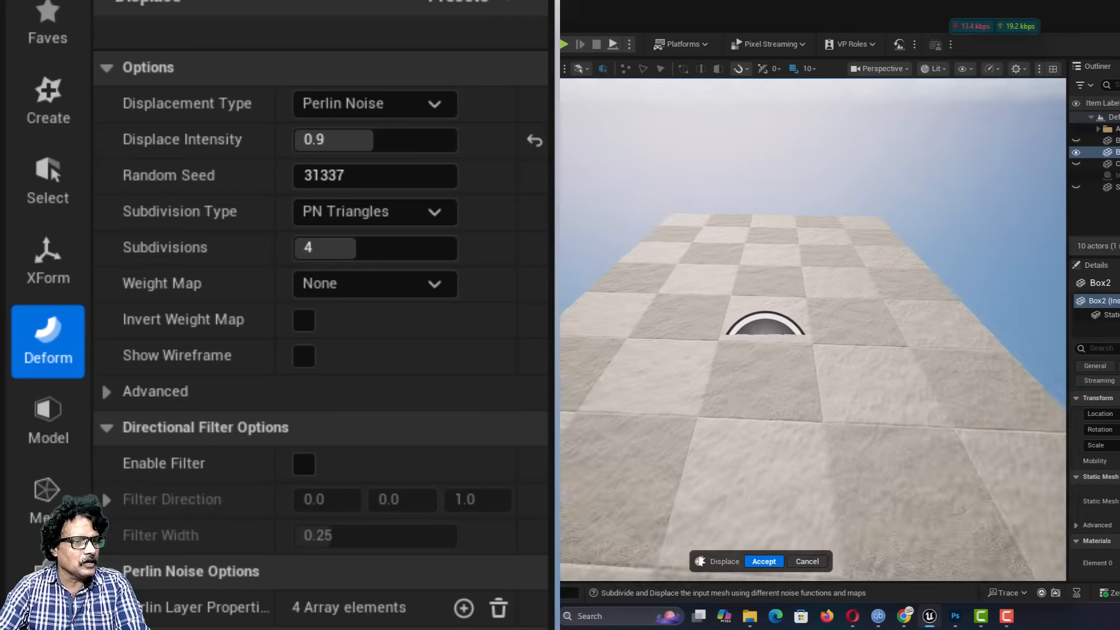
right_drag(756, 391, 778, 344)
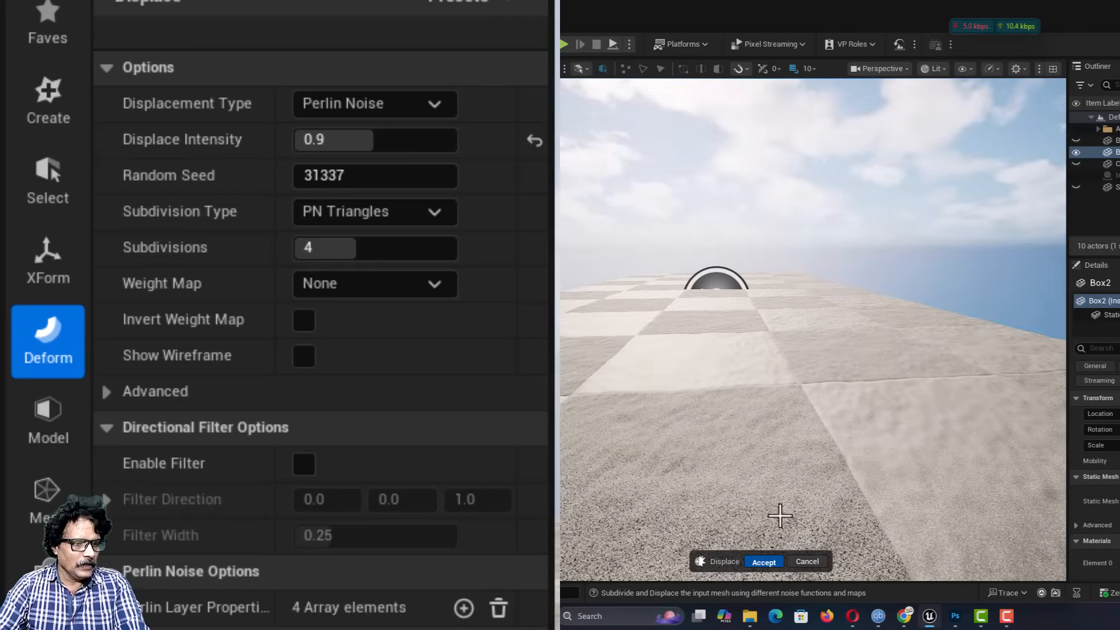
Step: Accept the Perlin Noise displacement, deselect the displaced box to inspect its surface, and reselect it
click(764, 562)
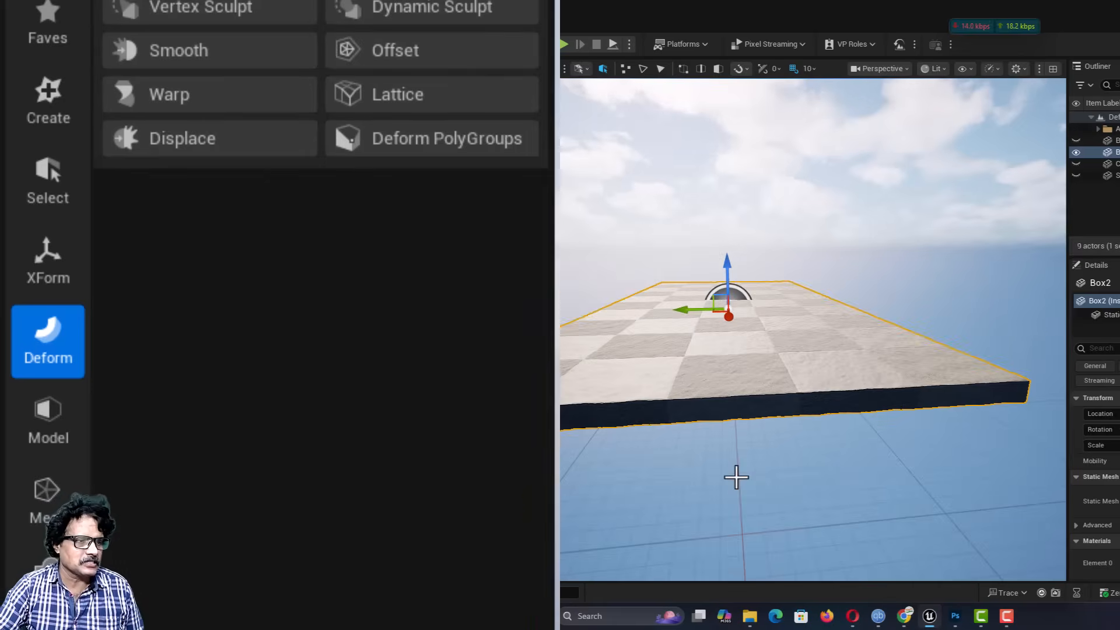
scroll(743, 464, down, 2)
right_drag(796, 411, 730, 437)
click(796, 411)
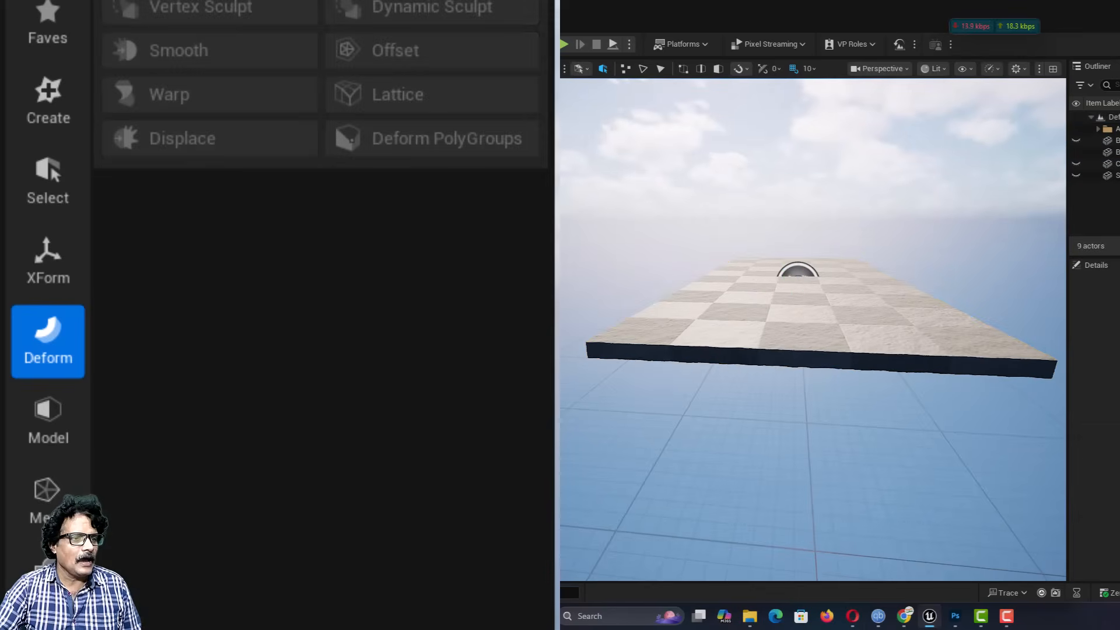
click(804, 355)
scroll(804, 355, up, 3)
scroll(804, 354, down, 2)
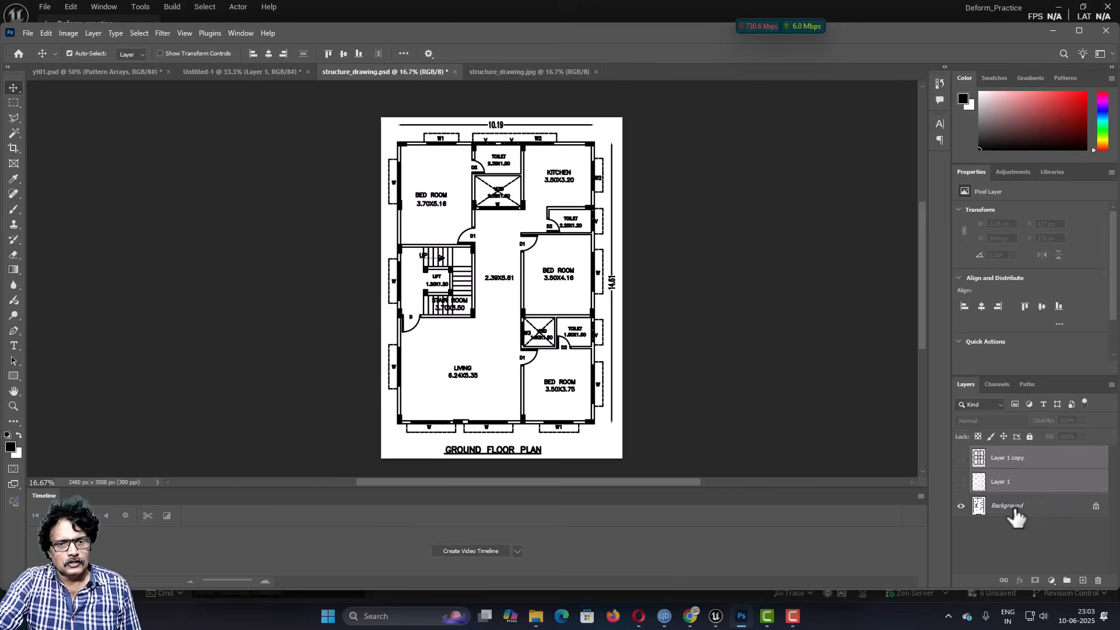
Step: In Photoshop's structure_drawing.psd, show Layer 1 copy and hide the Background layer, then switch to the structure_drawing.jpg document
click(1013, 512)
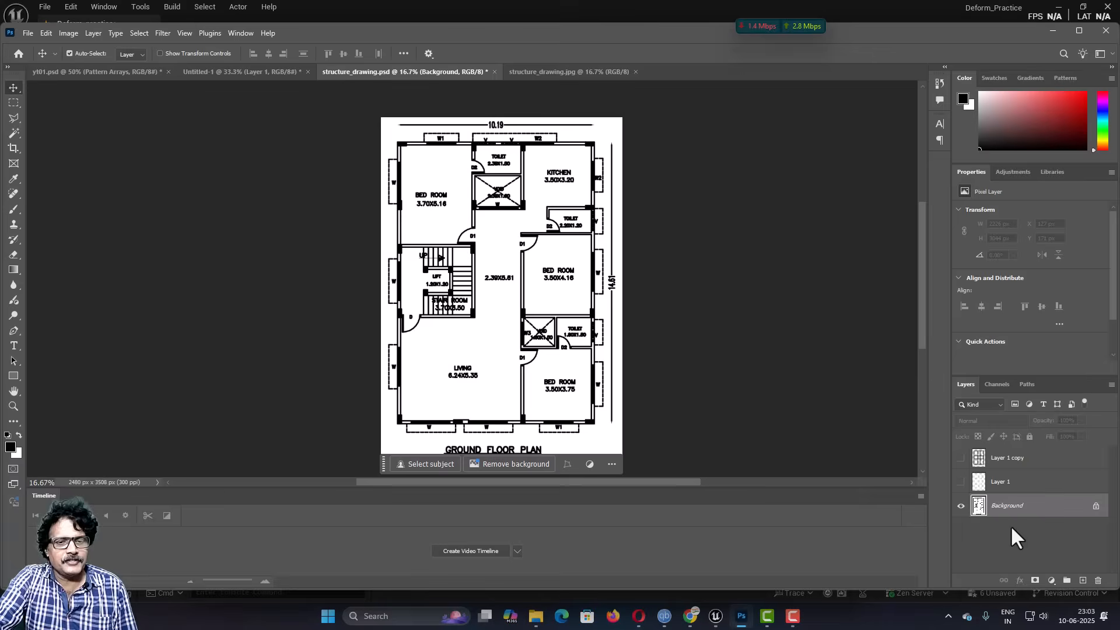
click(960, 458)
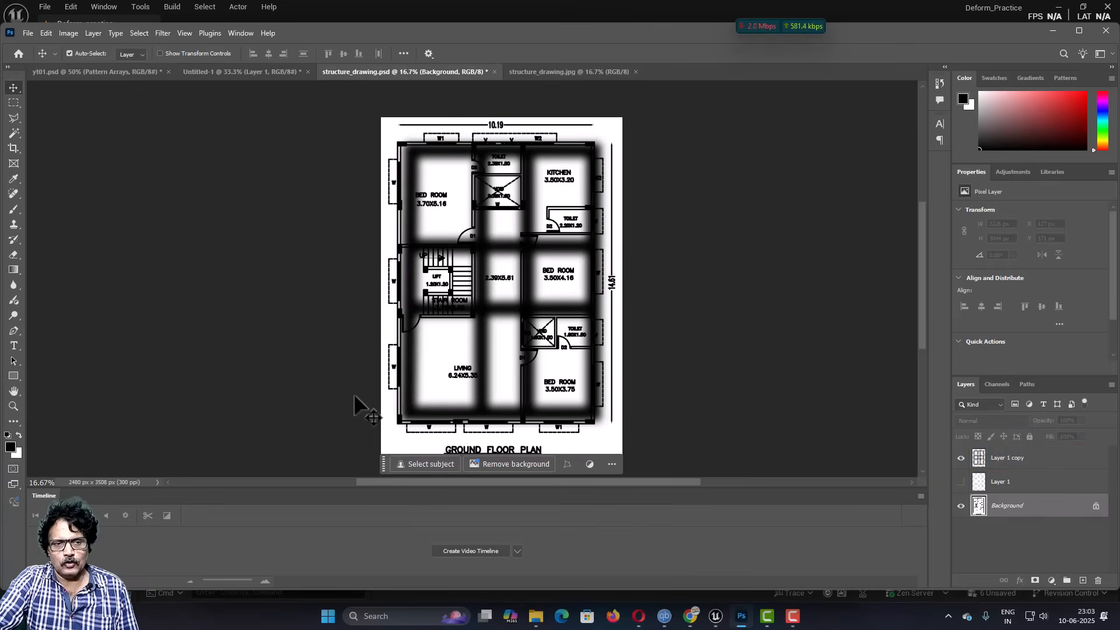
click(961, 505)
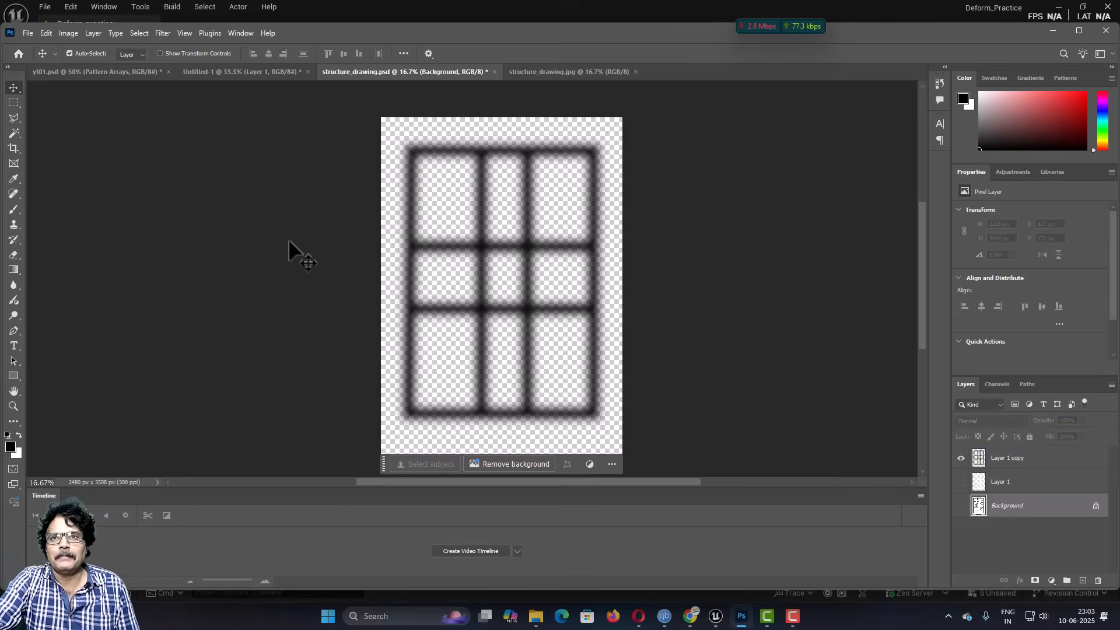
click(550, 71)
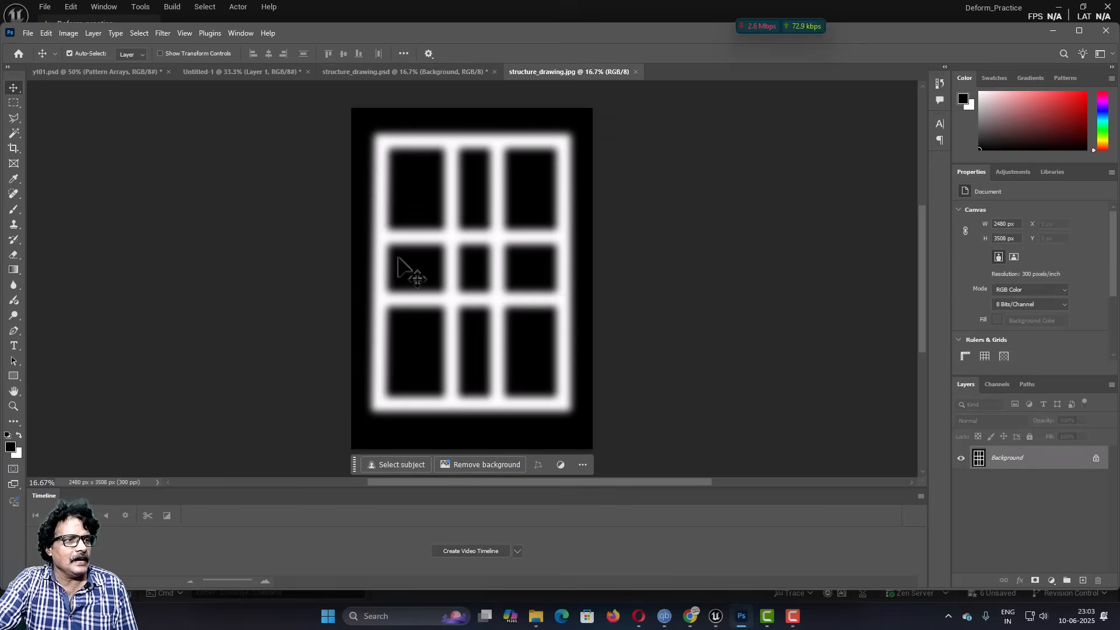
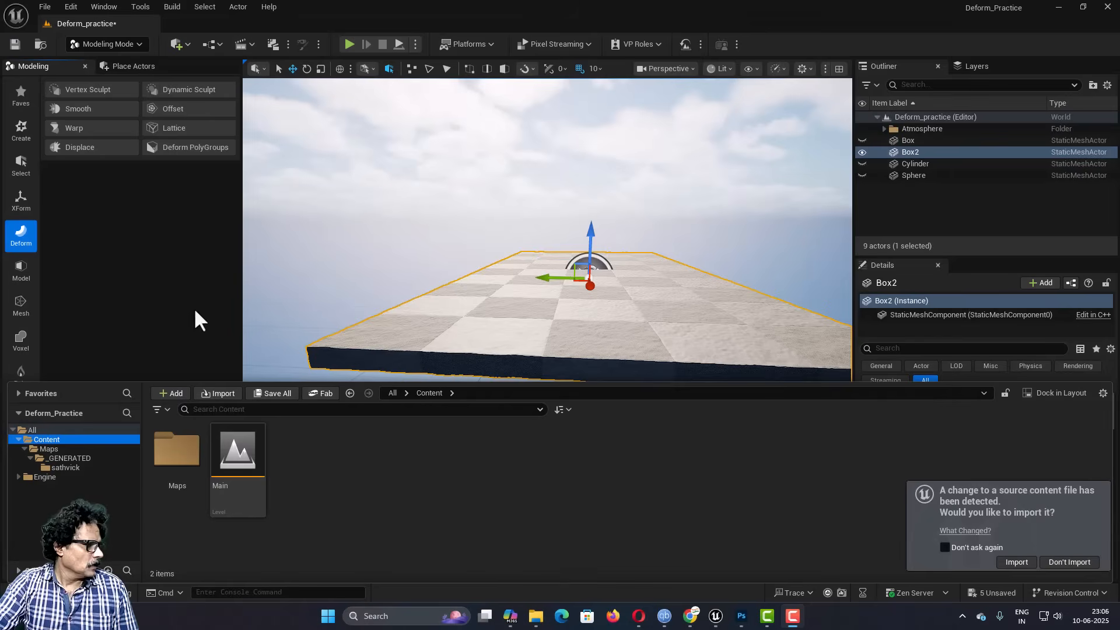
Step: Return to the Unreal project content, open the Maps folder and select the structure_drawing texture
click(49, 449)
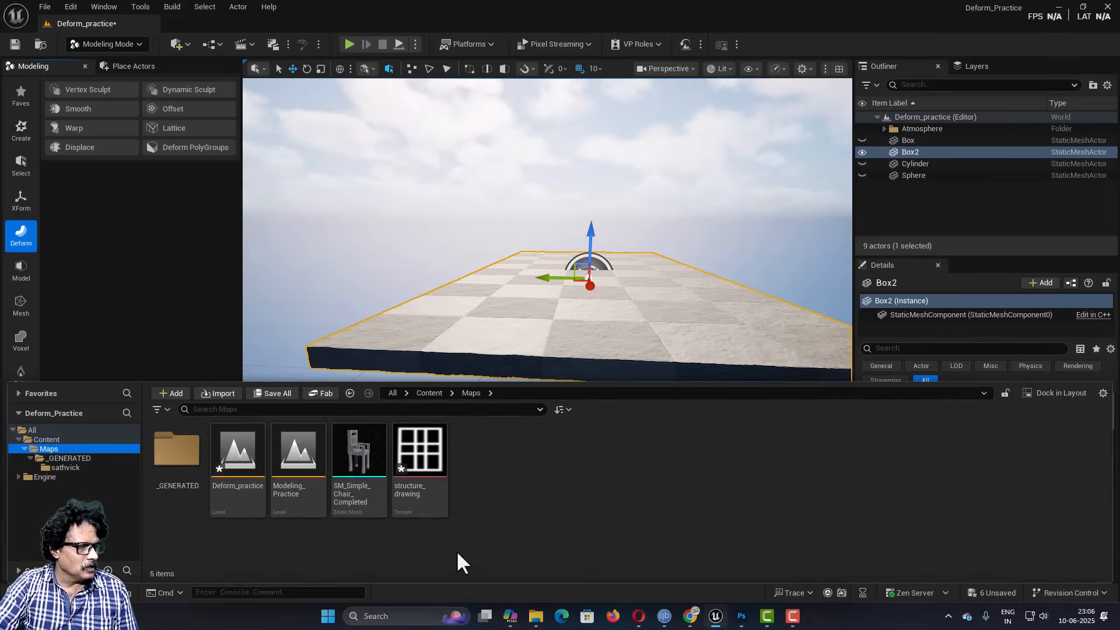
click(419, 460)
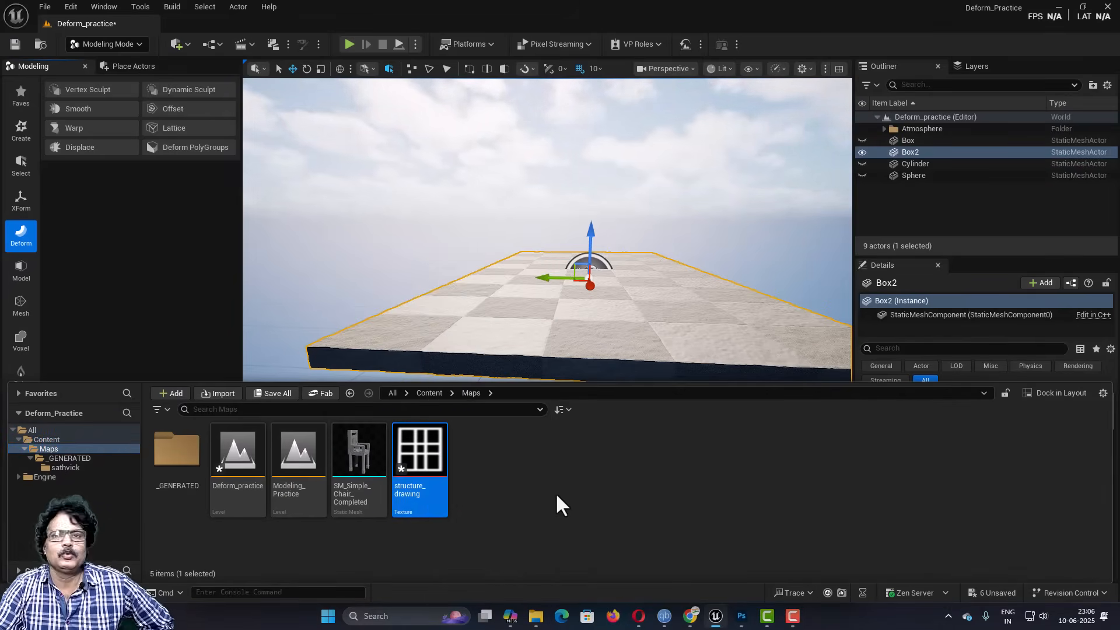
mouse_move(425, 457)
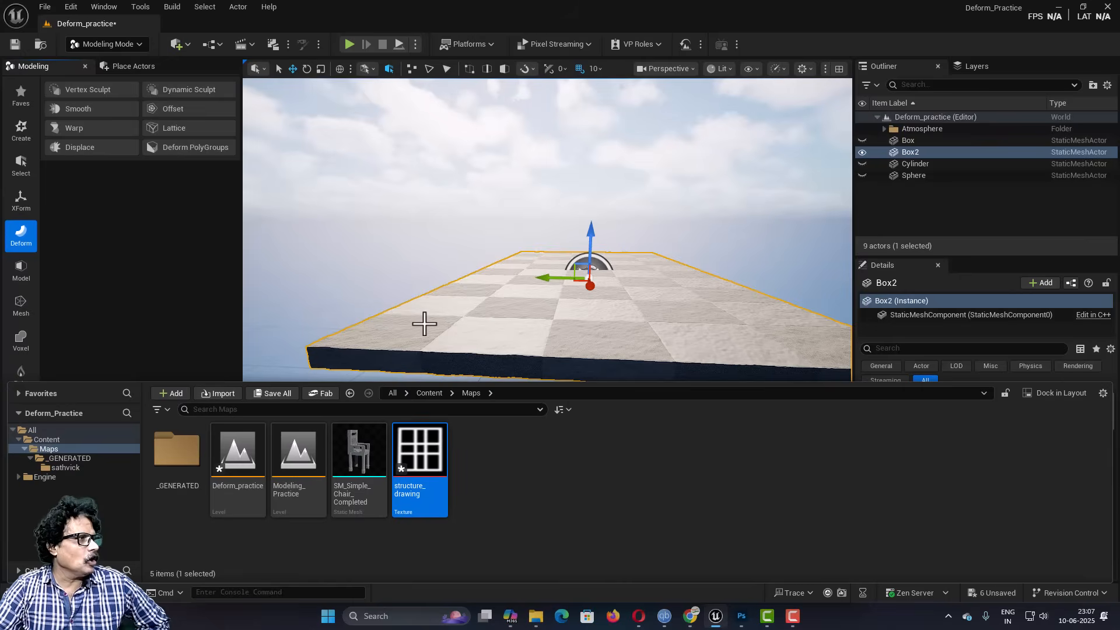
Step: Start the Displace tool on Box2 and set the displacement type to Texture2D Map
right_drag(424, 324, 442, 363)
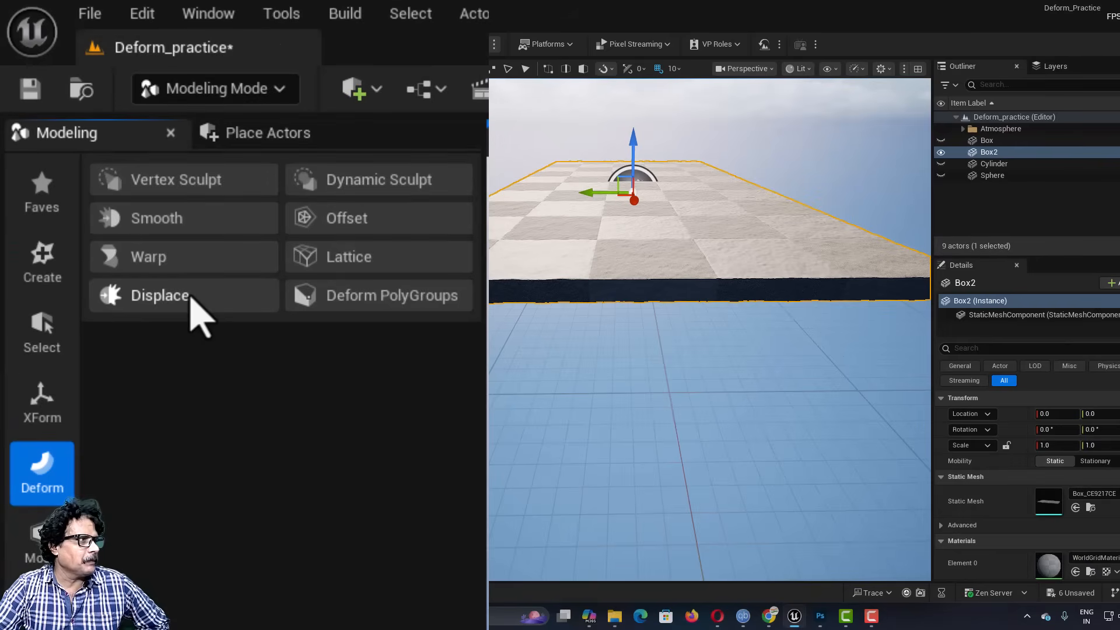
click(195, 299)
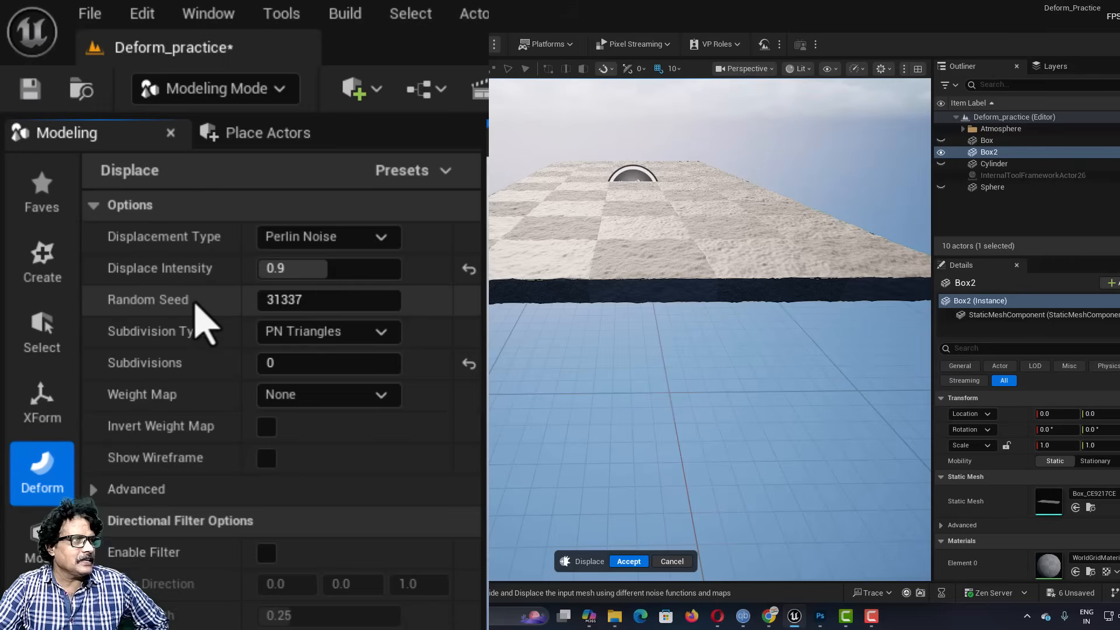
click(321, 237)
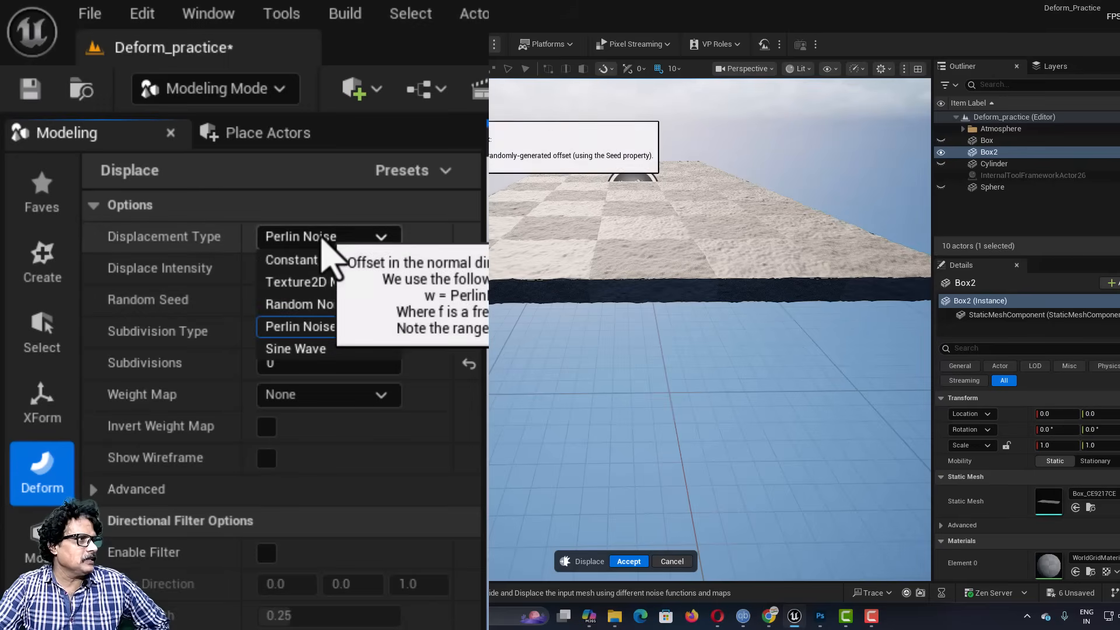
click(315, 282)
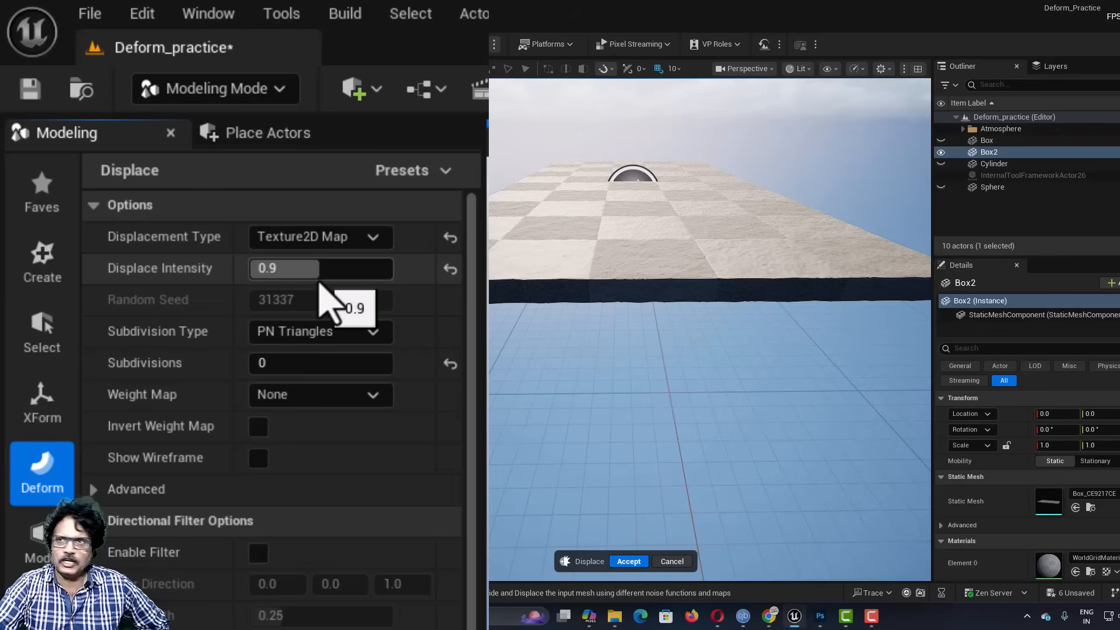
Step: Assign the structure_drawing texture as the displacement map in the texture map options
scroll(300, 350, down, 5)
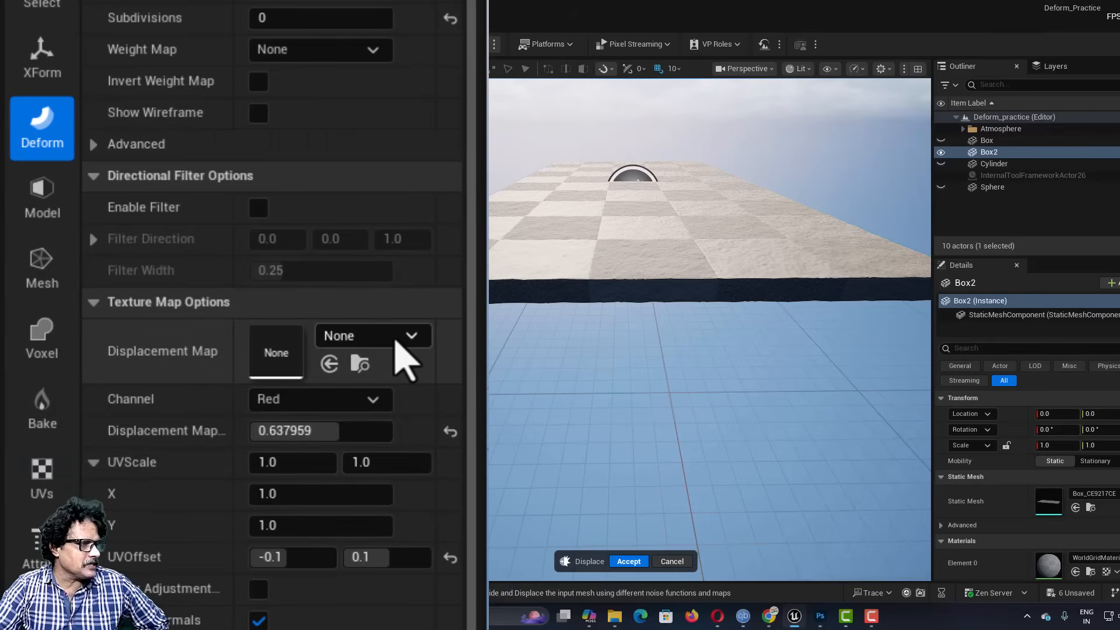
click(403, 359)
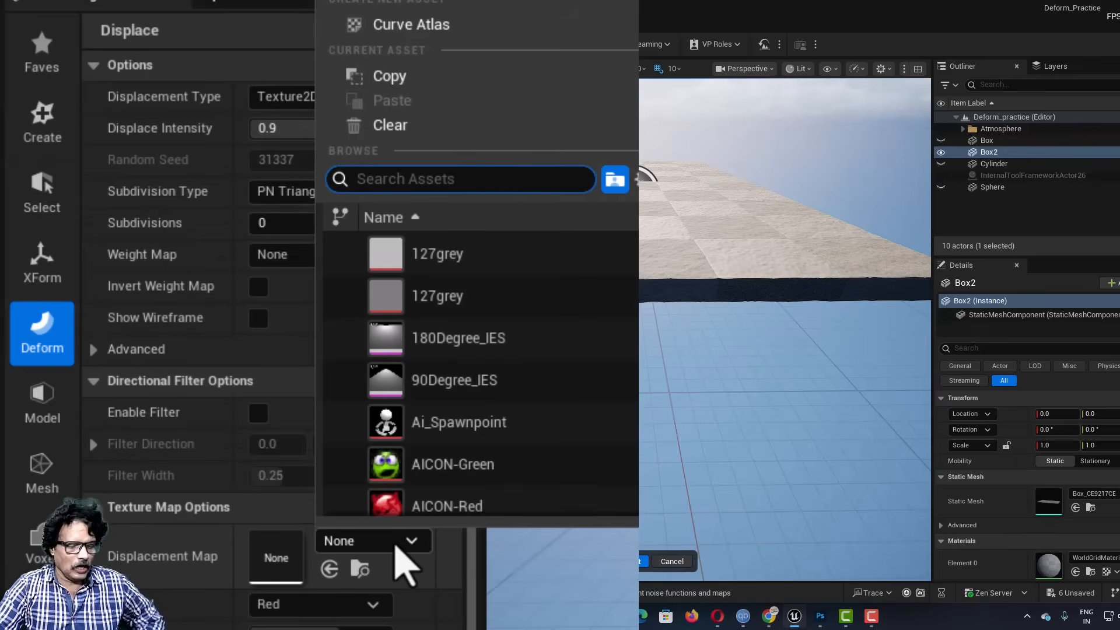
text(structure)
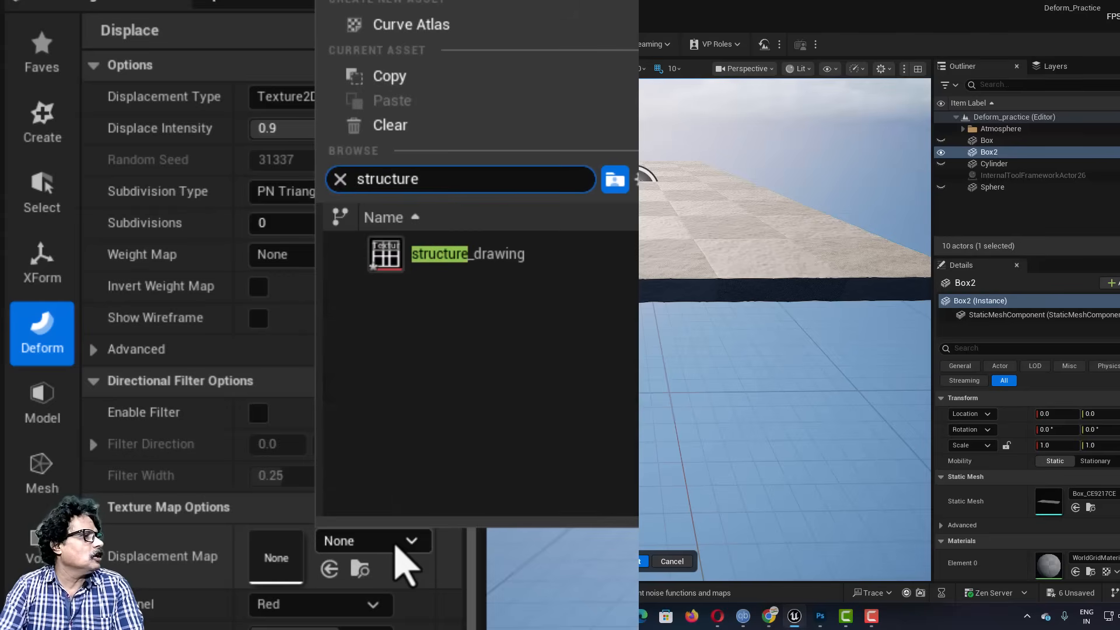
click(487, 256)
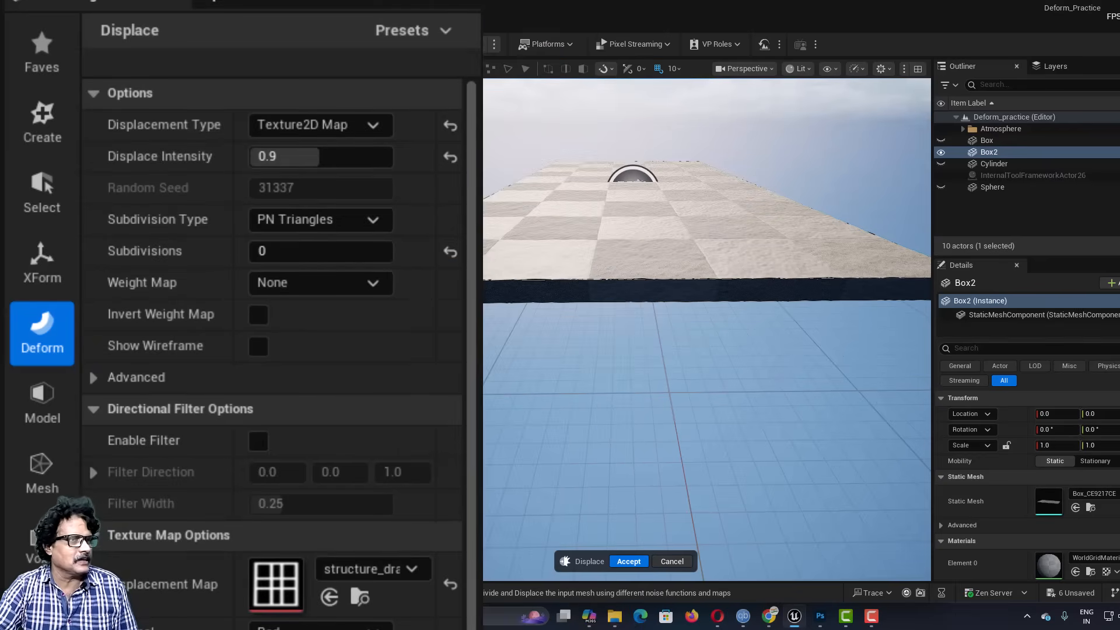
Step: Try displace intensities of 100, 30 and -30 on the box and inspect the -30 result from above
drag(471, 509, 480, 576)
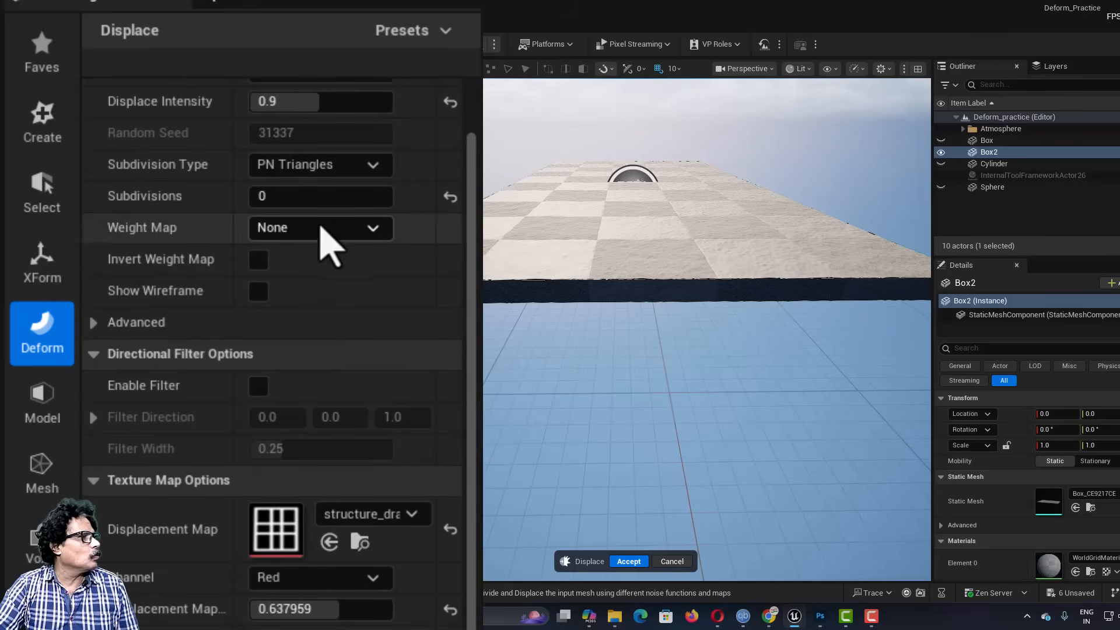
scroll(299, 239, up, 2)
click(292, 156)
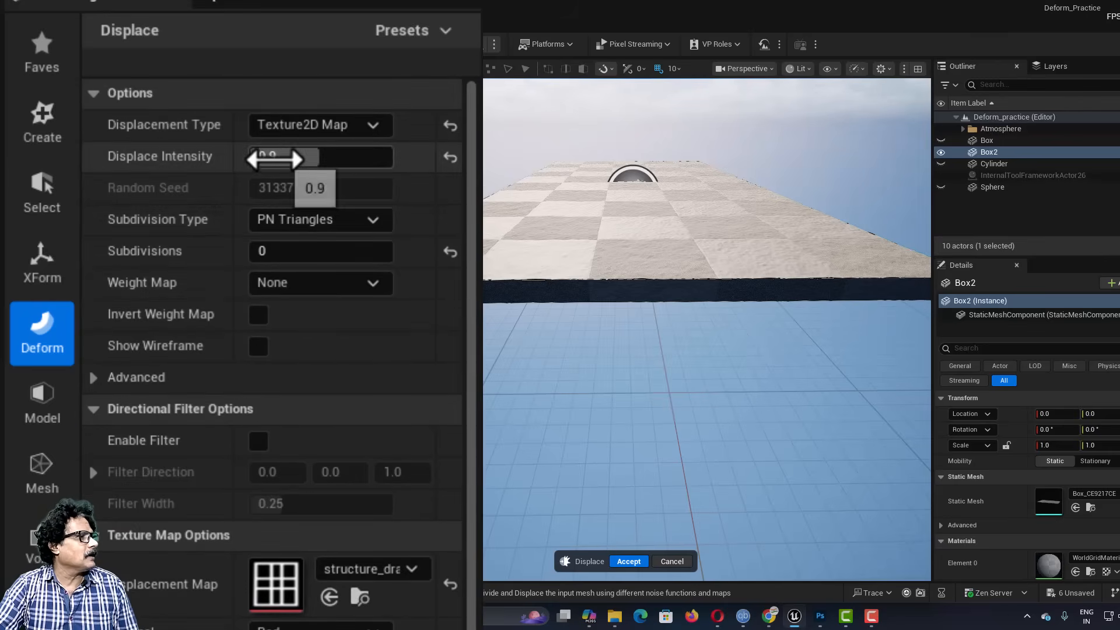
text(100)
key(Return)
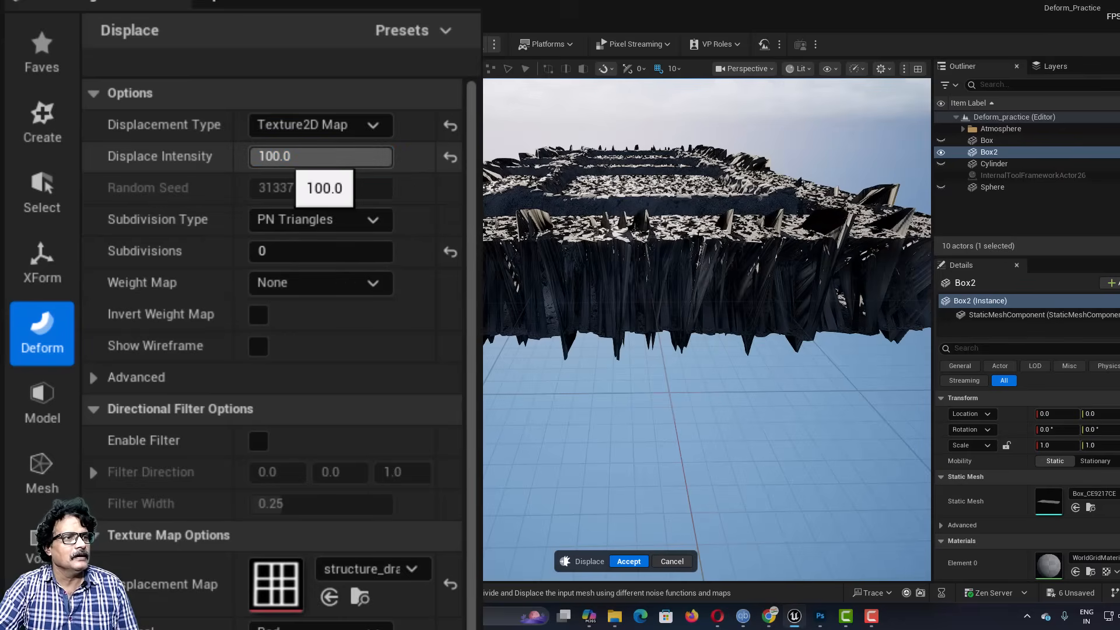
click(300, 157)
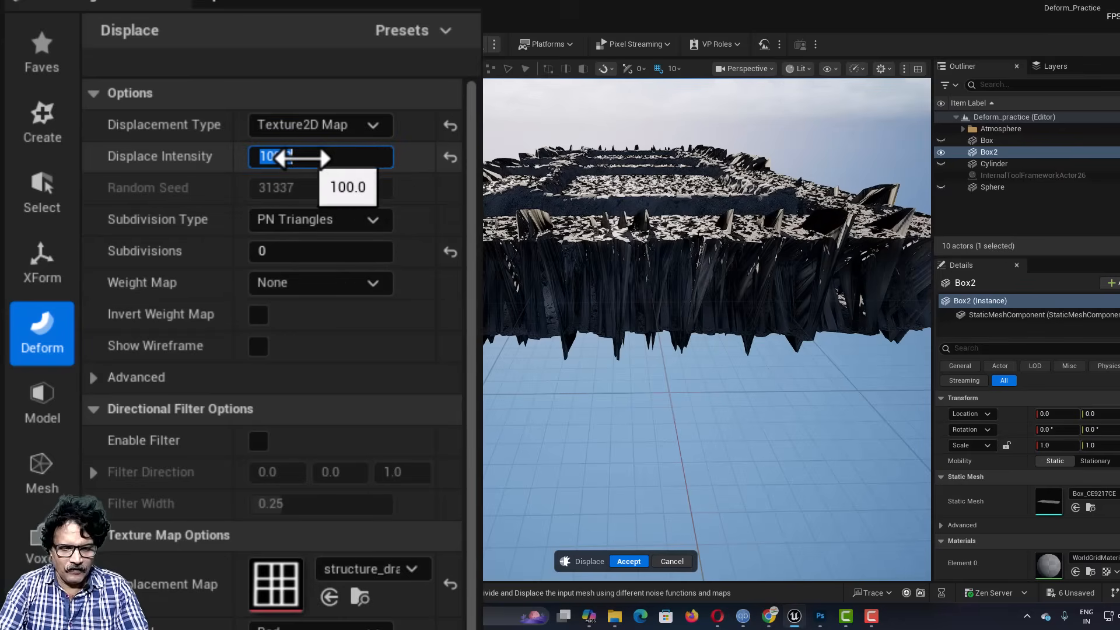
text(30)
key(Return)
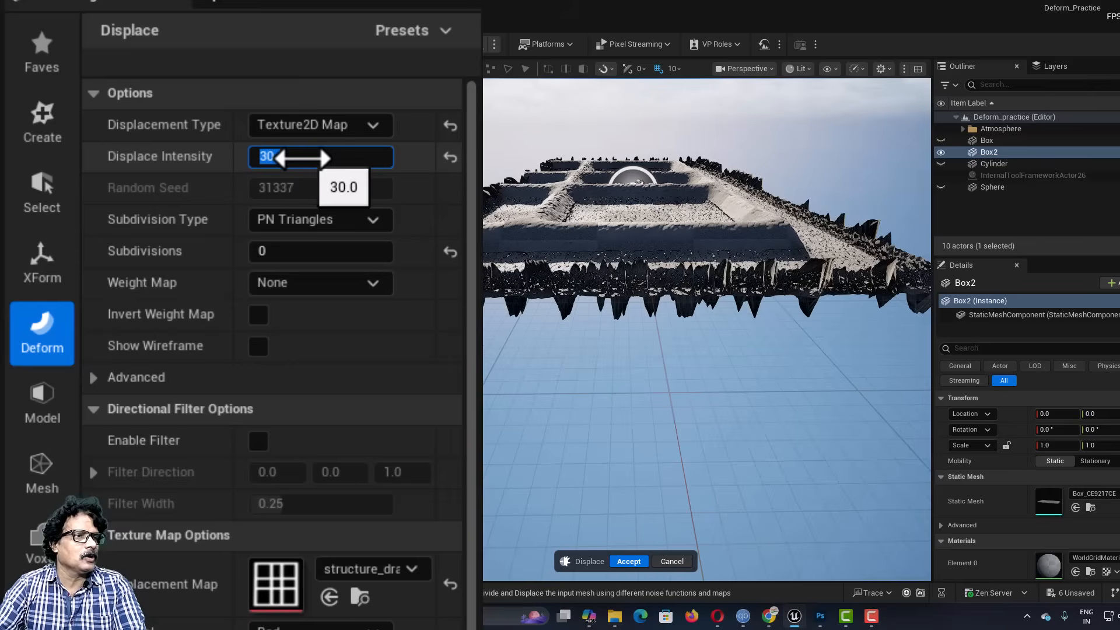
click(301, 158)
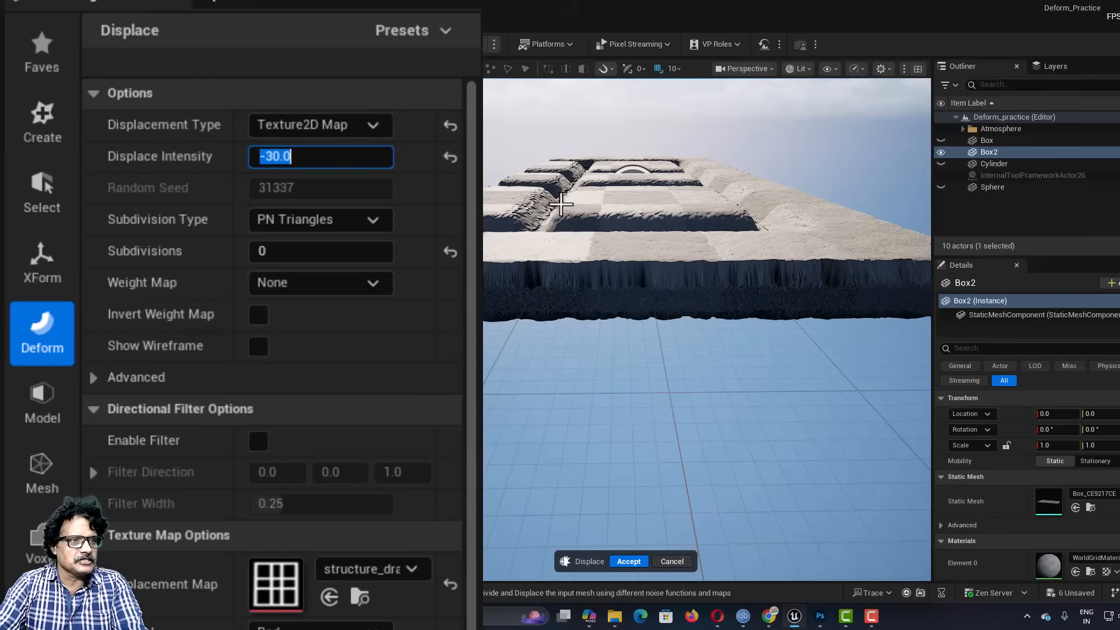
mouse_move(561, 203)
right_down()
mouse_move(561, 239)
mouse_move(563, 211)
right_up()
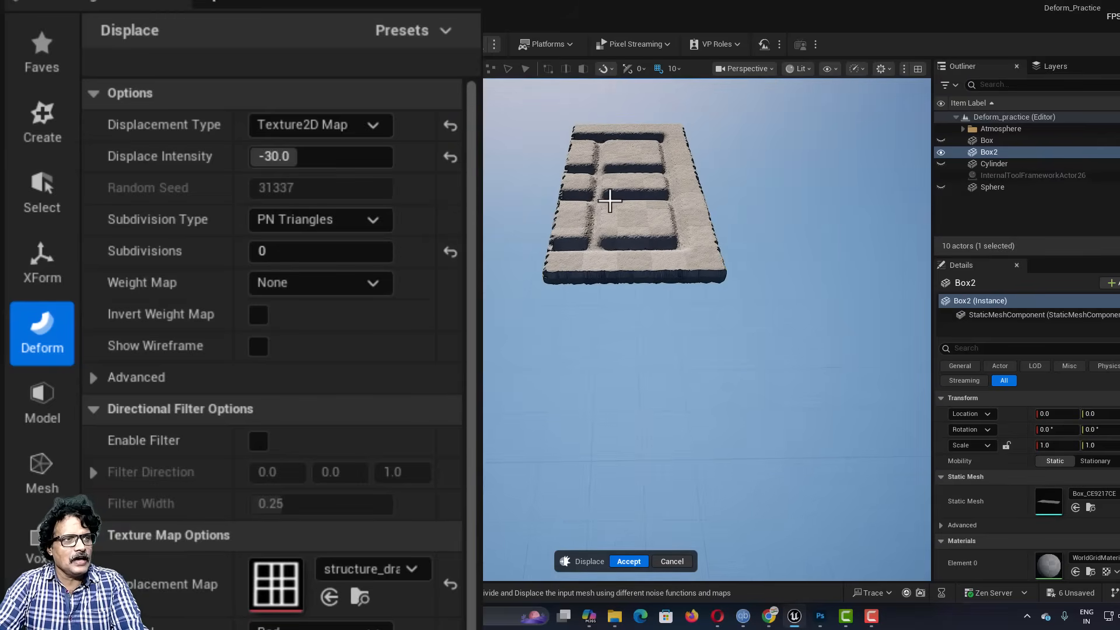
Step: Set the displace intensity of the texture displacement to -60
click(283, 157)
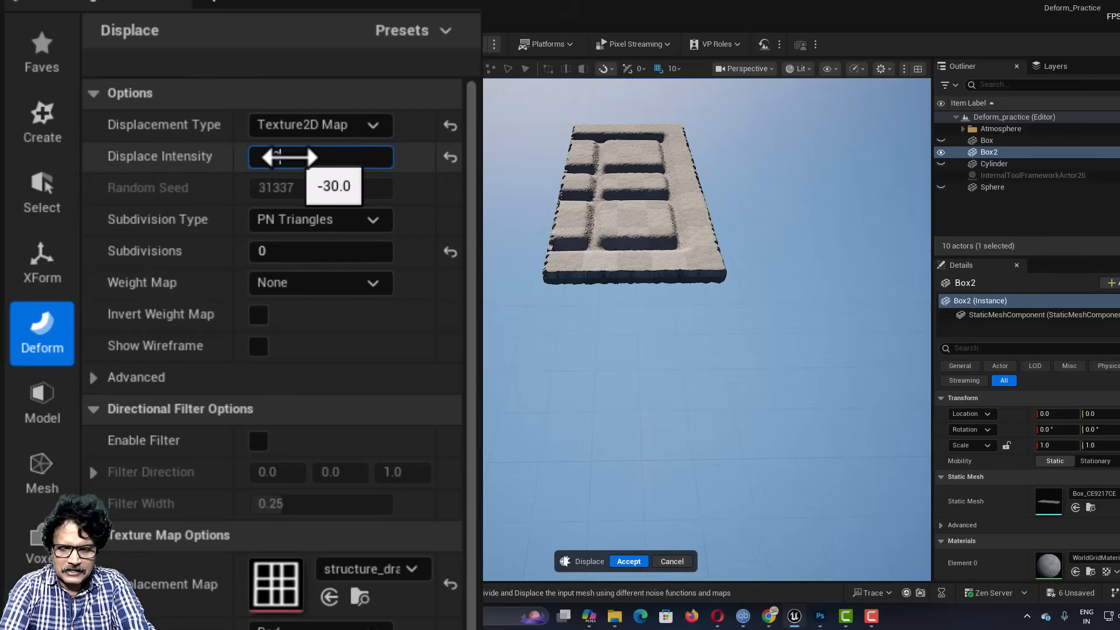
drag(289, 156, 286, 157)
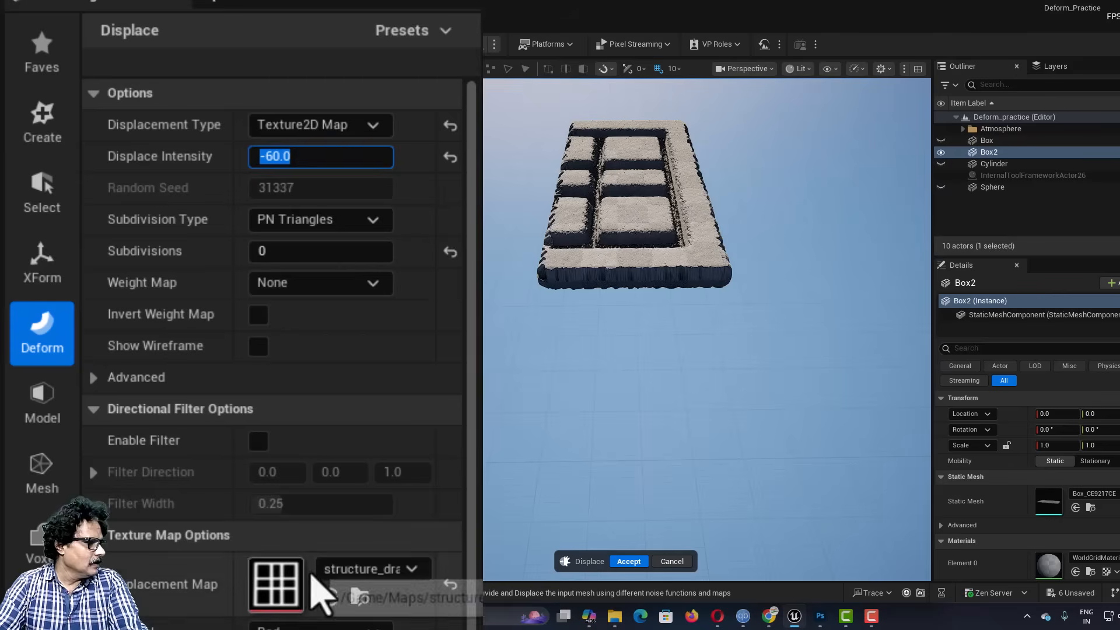
key(Return)
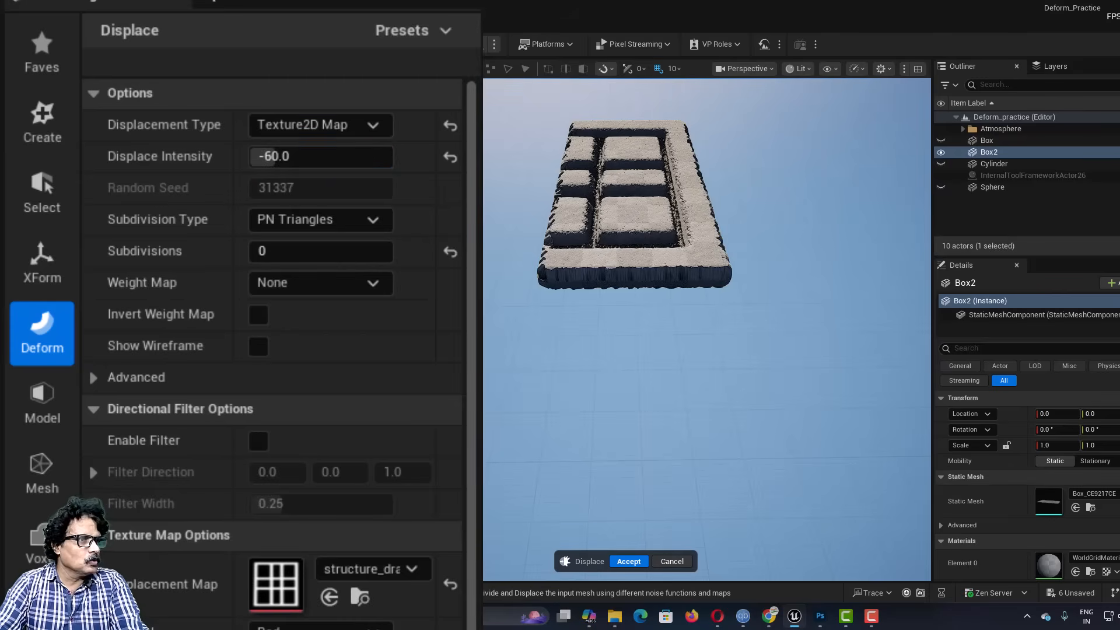
Step: Try 0.2 and 0.1 as the second UV offset value of the displacement map
scroll(461, 577, down, 5)
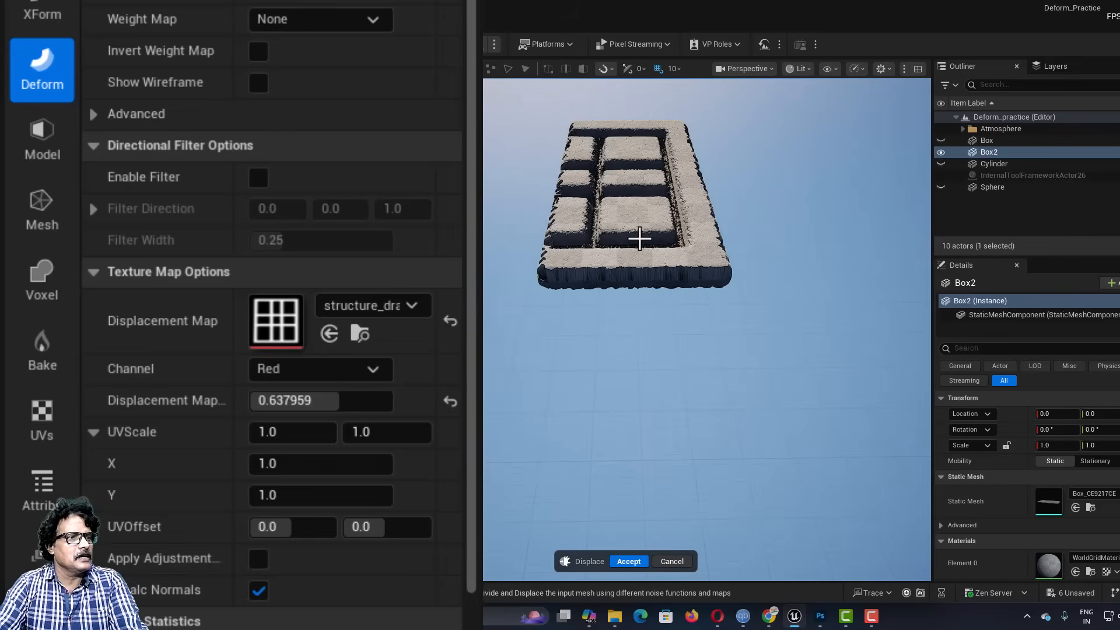
click(274, 527)
click(379, 533)
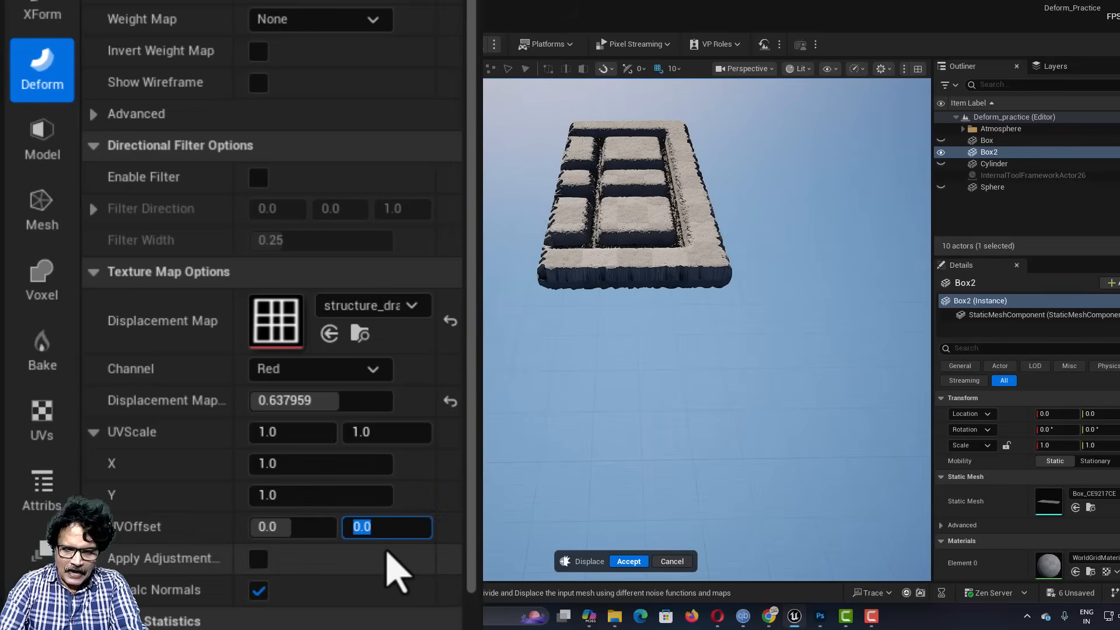
text(.2)
key(Return)
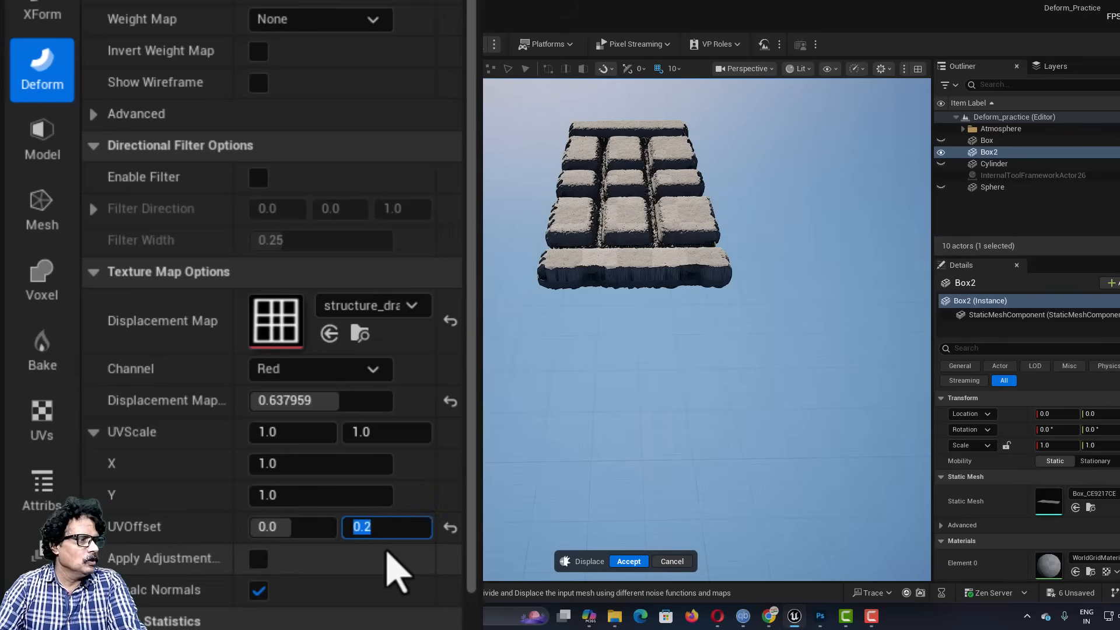
text(.1)
key(Return)
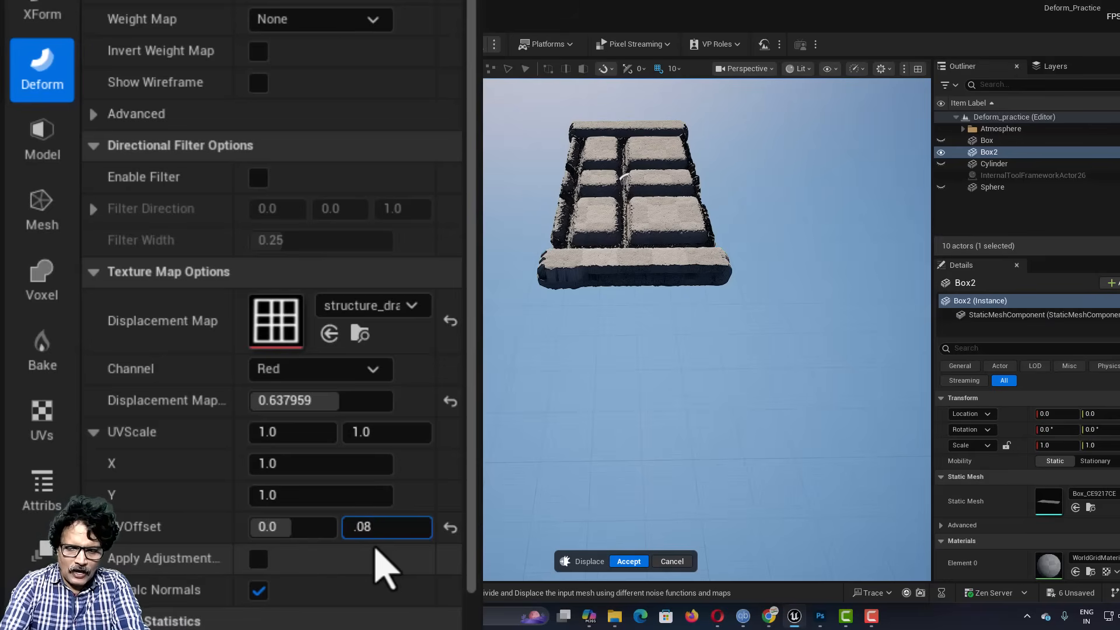
Step: Set the displacement map's second UV offset value to 0.08 and accept the displacement
text(.08)
key(Return)
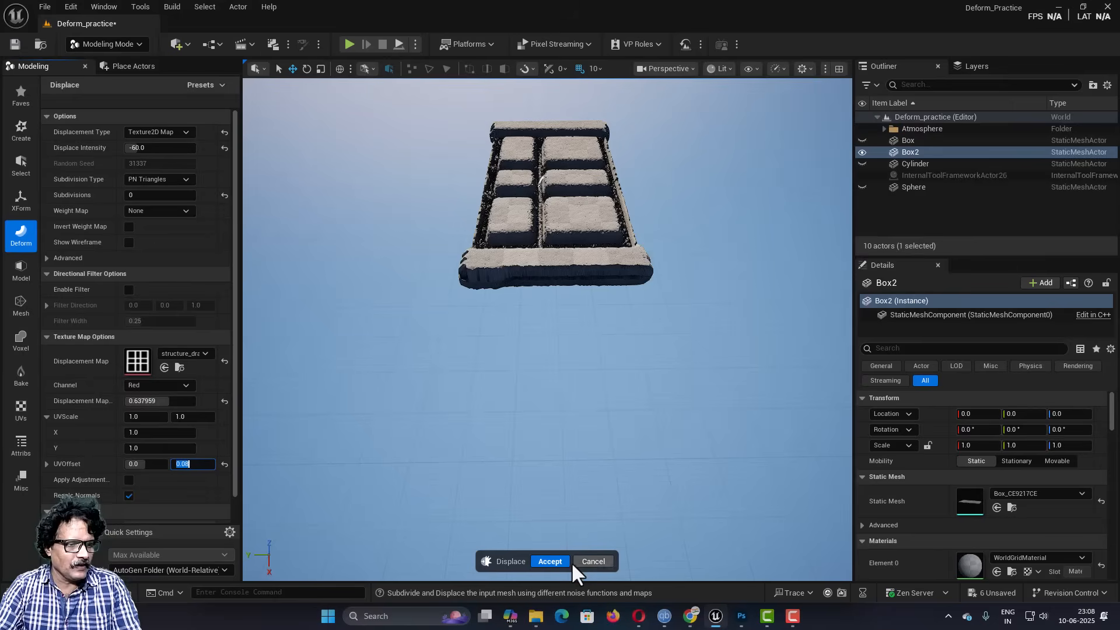
click(636, 564)
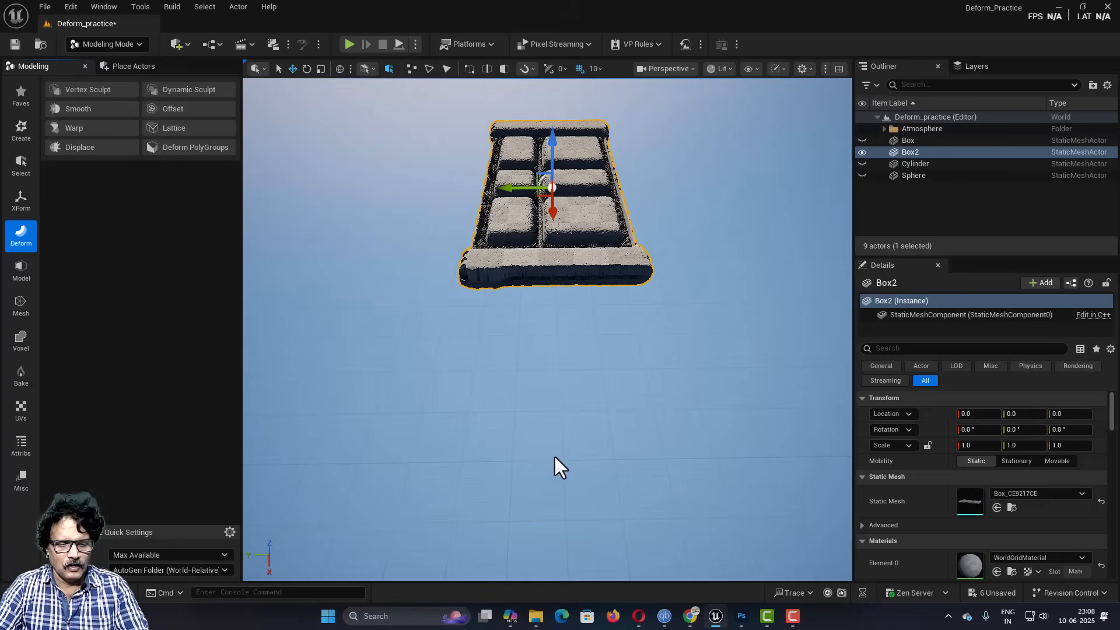
Step: Examine the raised blocks and grooves of the displaced box from close up and from farther away
mouse_move(551, 439)
right_down()
mouse_move(546, 403)
mouse_move(556, 429)
mouse_move(538, 434)
mouse_move(558, 434)
mouse_move(558, 455)
right_up()
key(w)
key(q)
key(e)
key(q)
key(e)
key(w)
key(w)
key(s)
key(w)
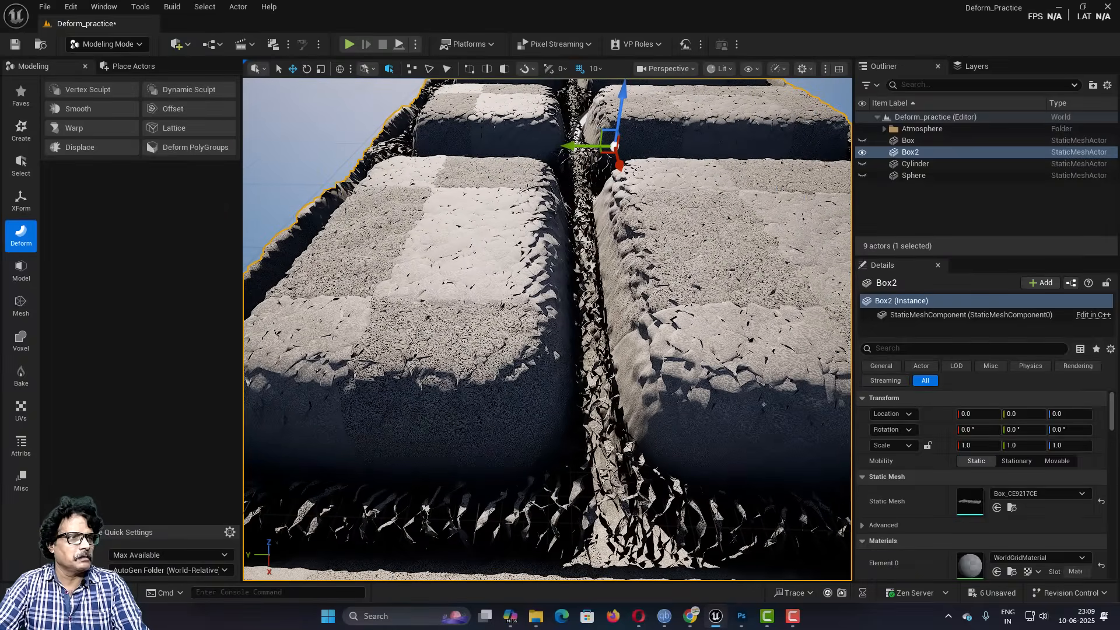
scroll(551, 438, down, 3)
scroll(550, 440, down, 3)
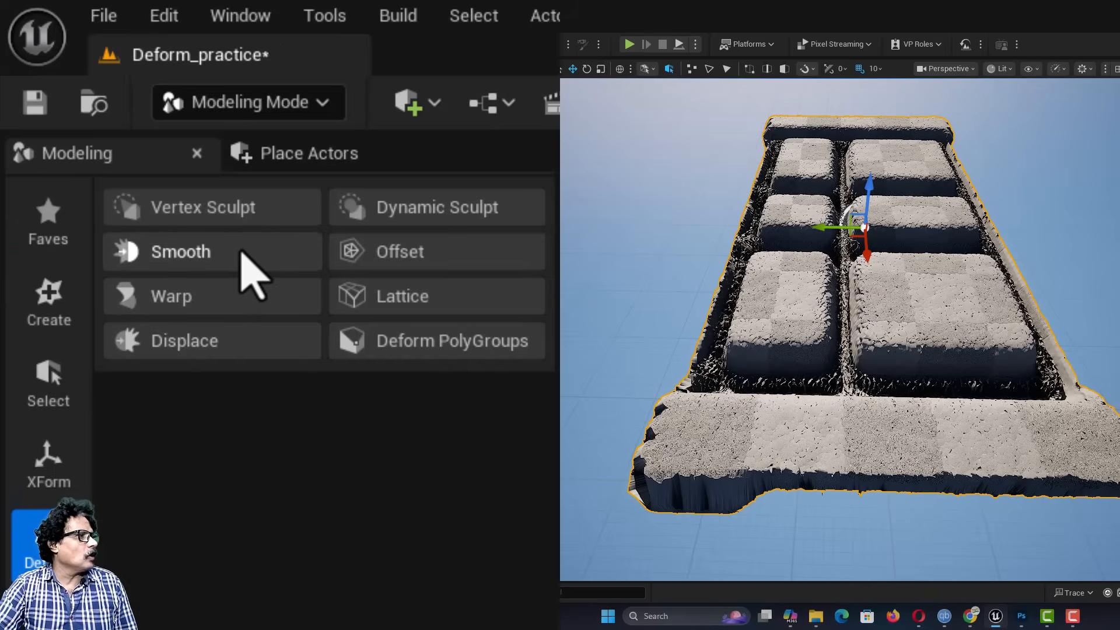
Step: Start the Smooth tool on the displaced box and try a smoothing per step of 0.2
click(236, 252)
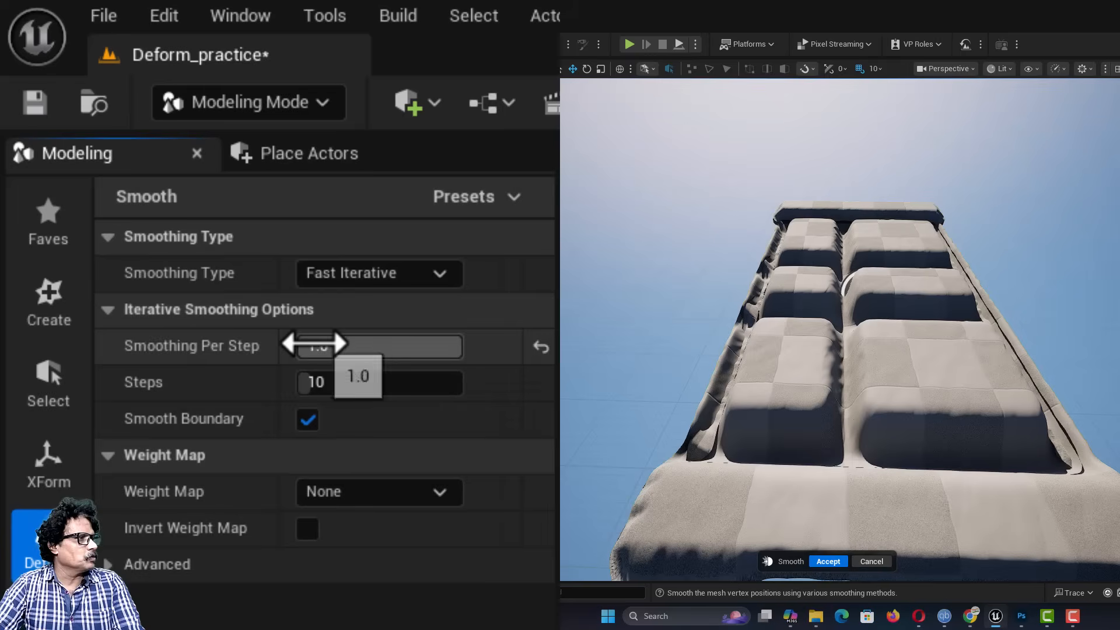
click(288, 344)
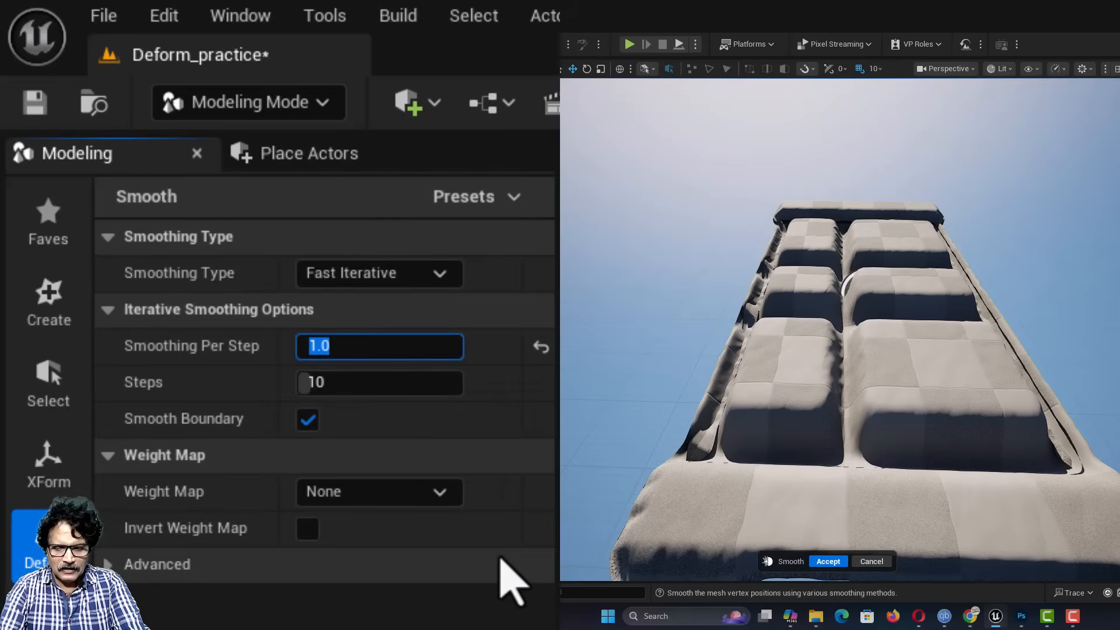
text(.2)
key(Return)
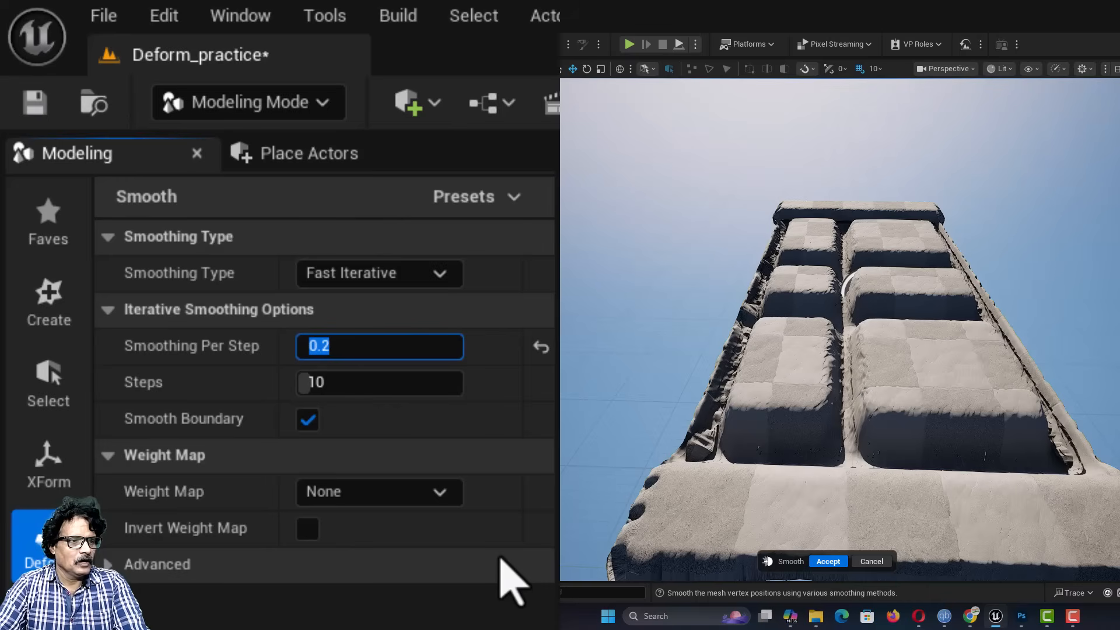
Step: Set the smoothing per step to 0.1 and accept the smoothed mesh
text(.)
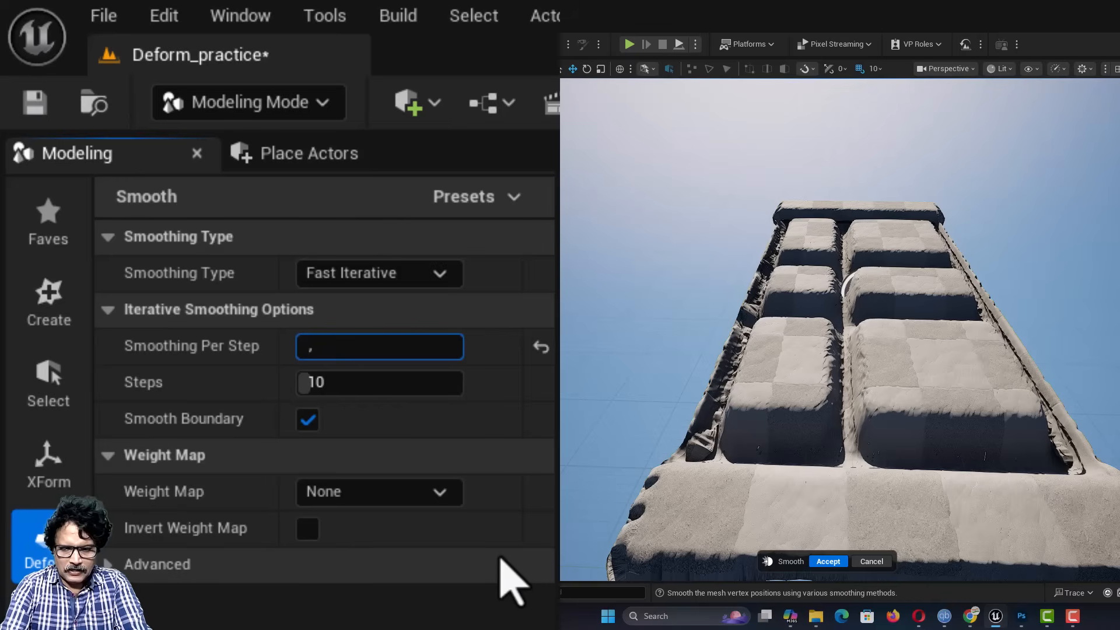
text(1)
key(Return)
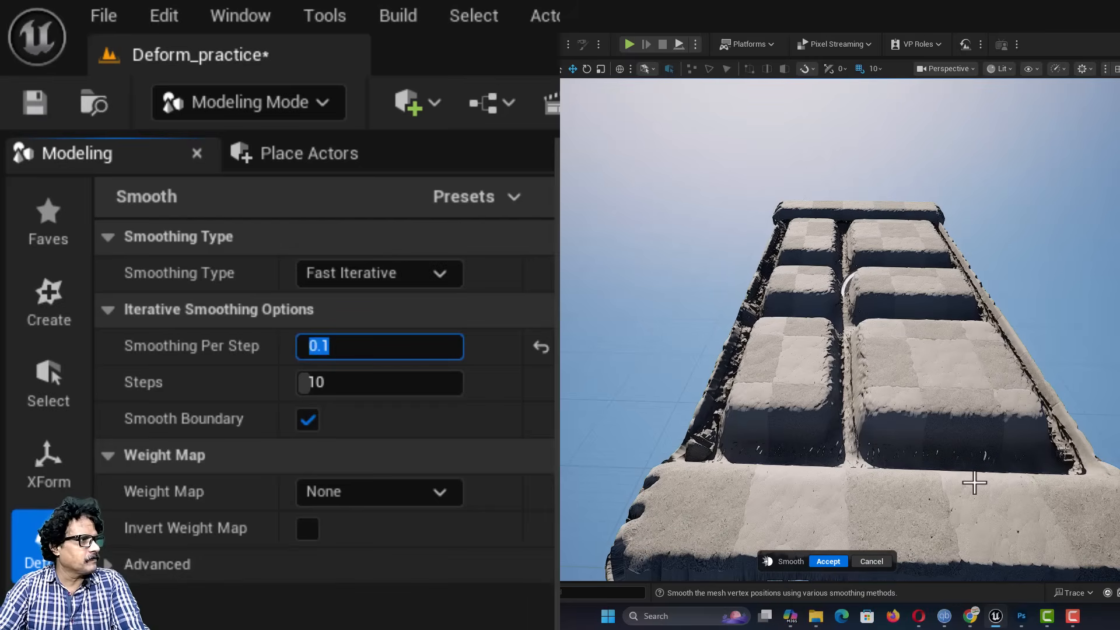
click(823, 563)
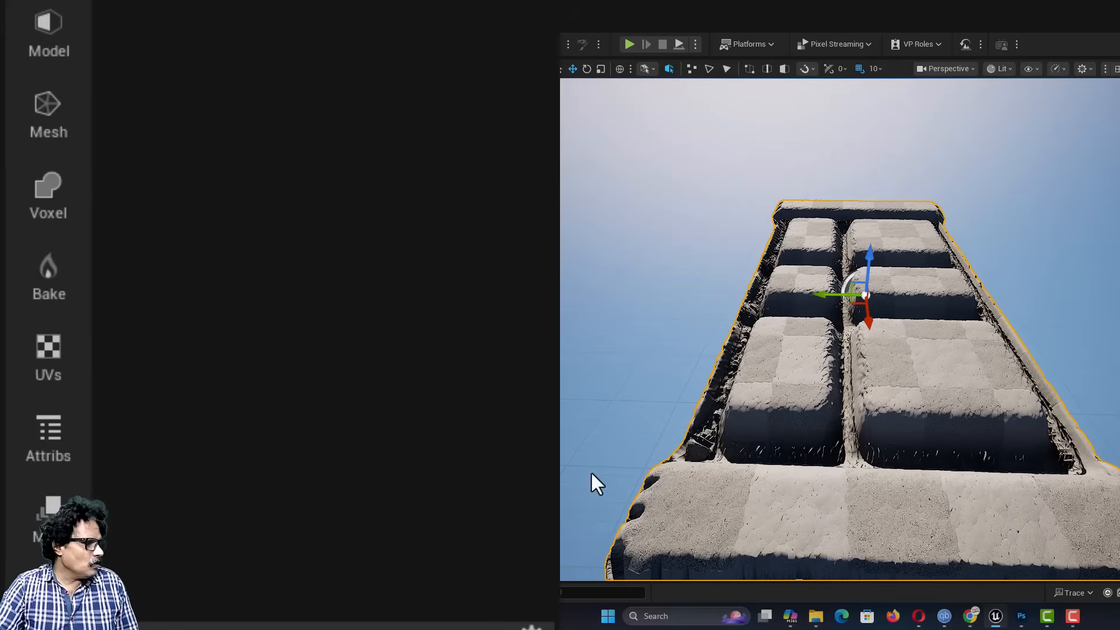
Step: Inspect the smoothed box's dense wireframe and mesh statistics with the Mesh Inspector, and exit the tool
click(51, 446)
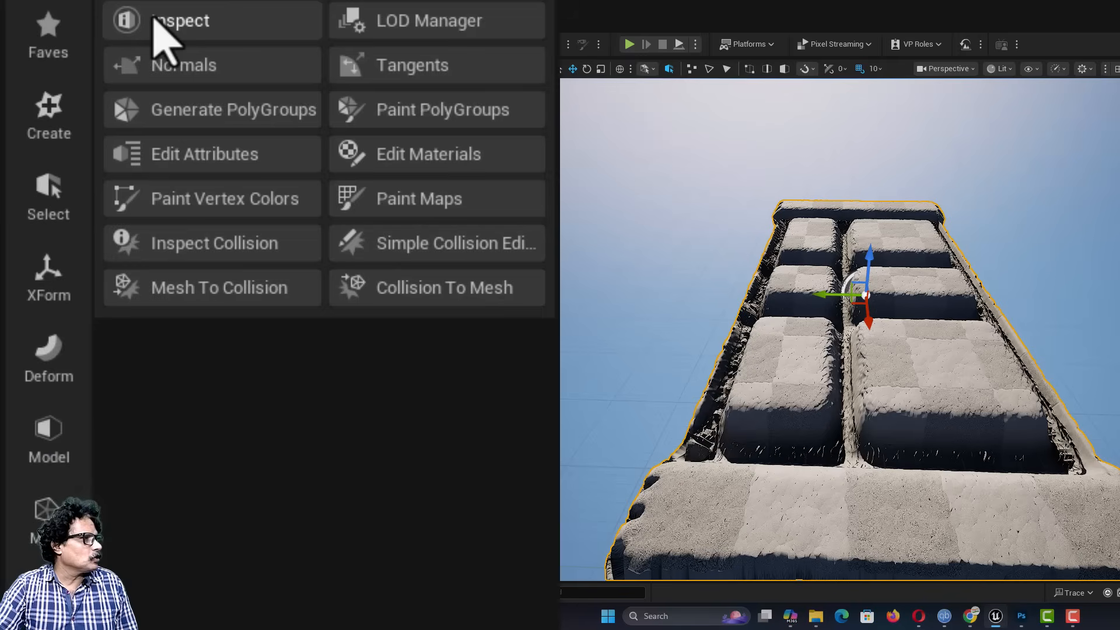
click(155, 23)
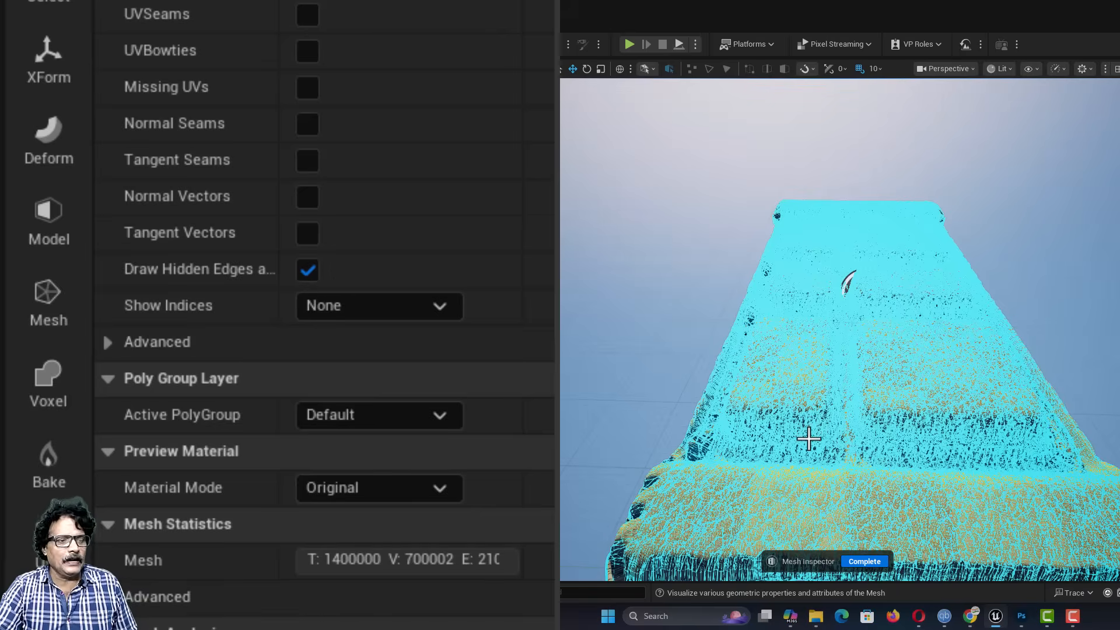
click(869, 562)
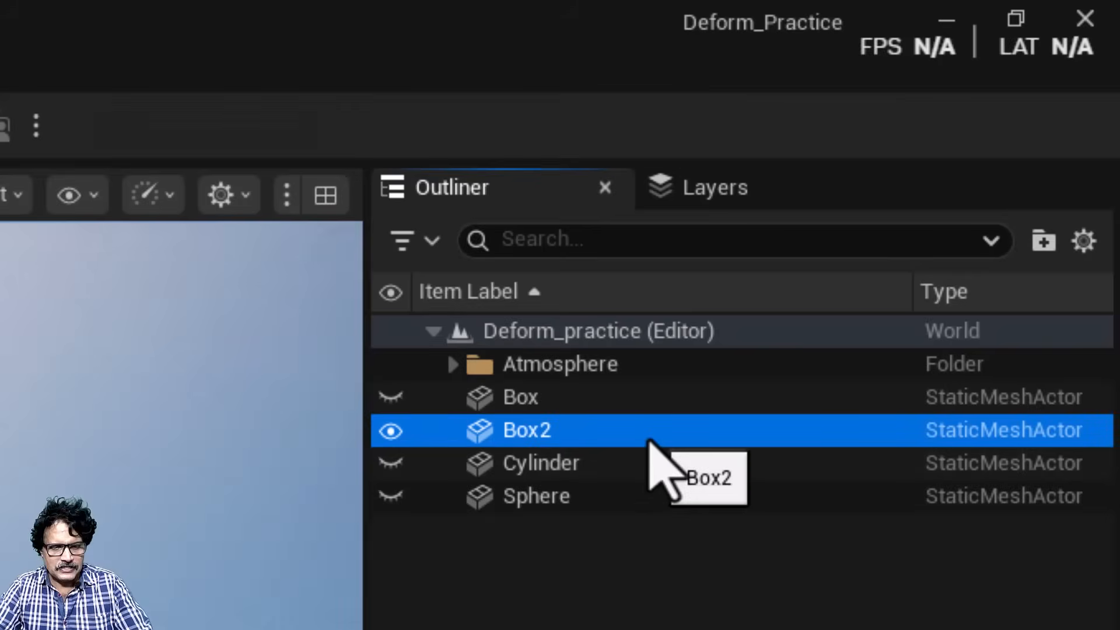
Step: Rename the Box2 actor in the level as SM_Foundation
key(F2)
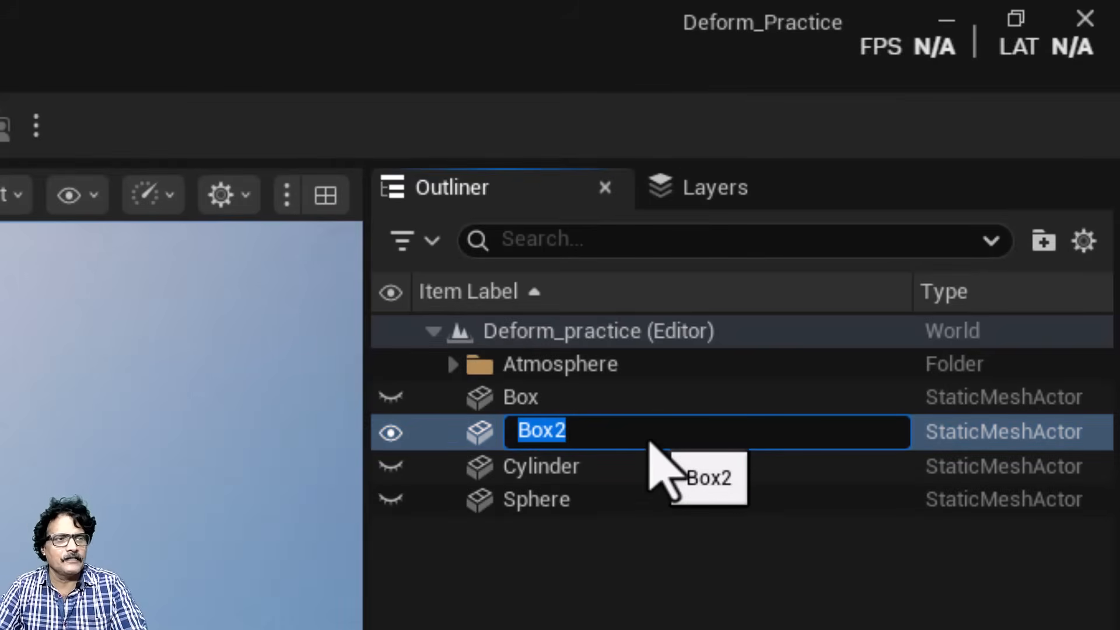
text(SM_F)
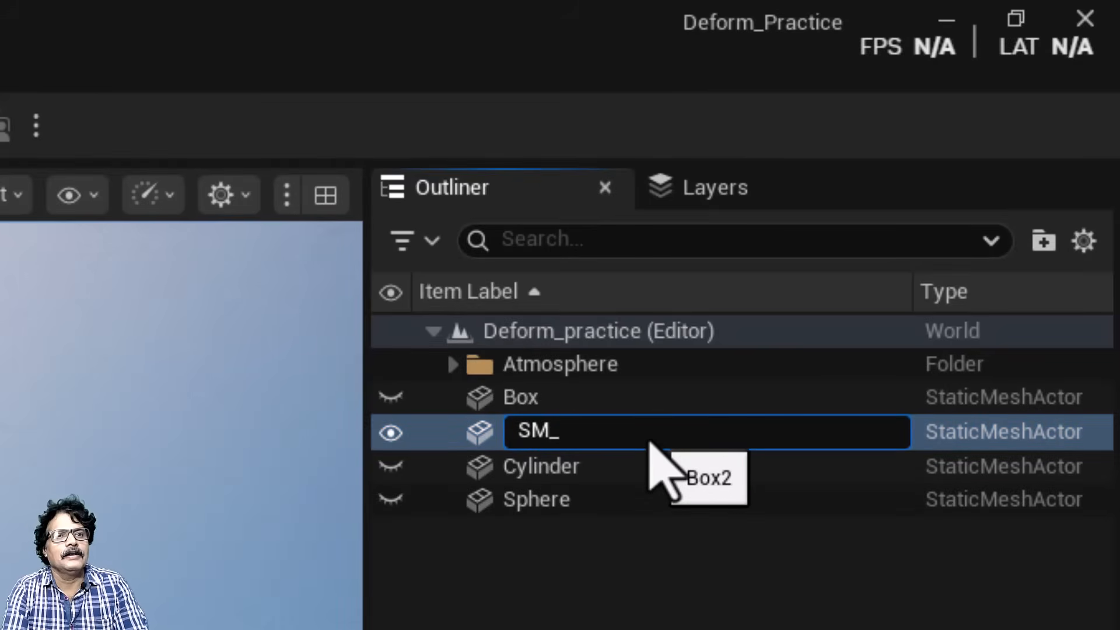
text(oundation)
key(Return)
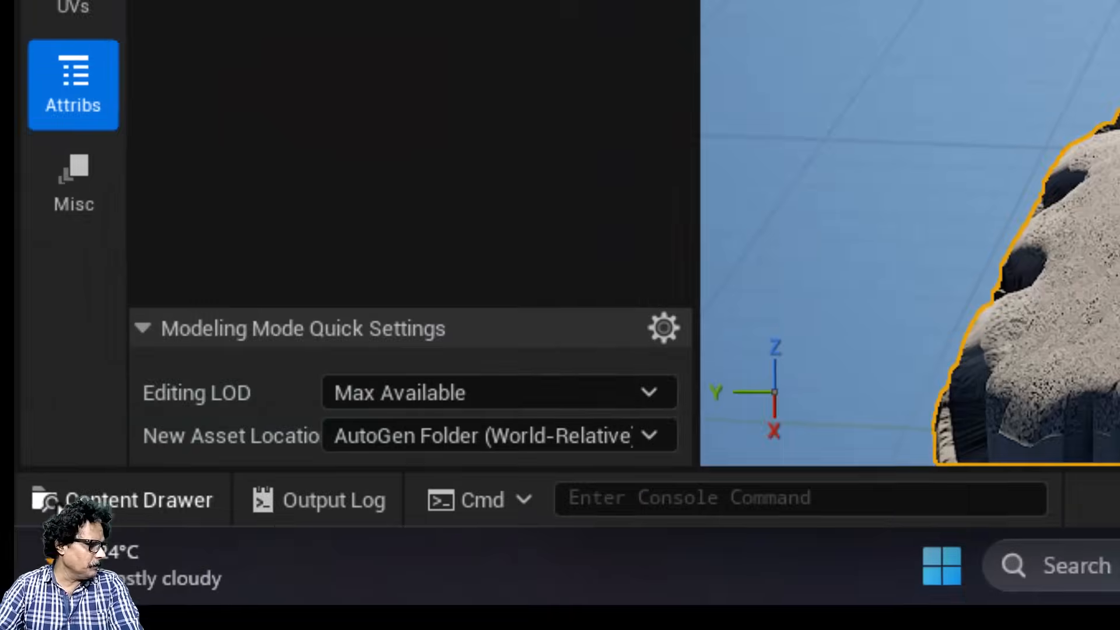
Step: Find the displaced box's static mesh in the subfolder of Maps/_GENERATED and rename the asset as SM_Foundation
click(111, 498)
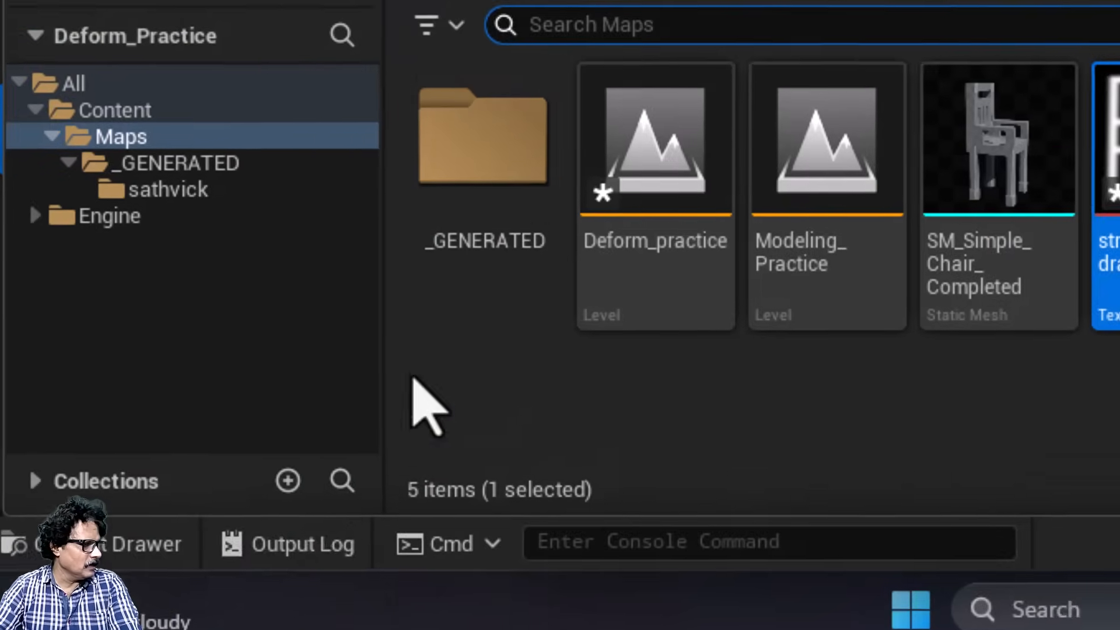
double_click(467, 149)
double_click(467, 149)
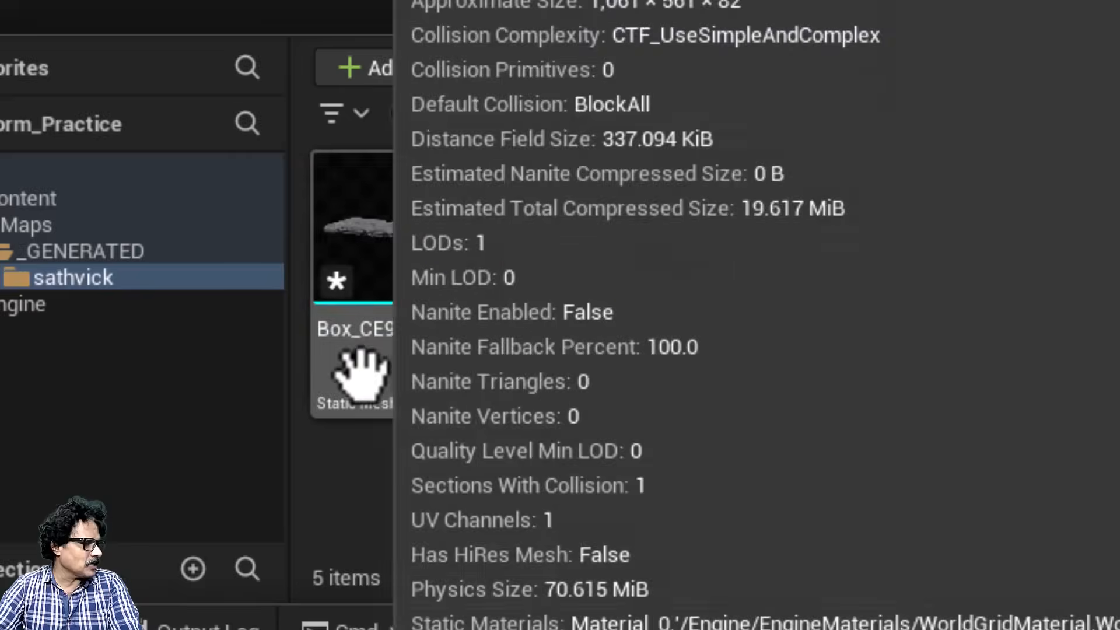
click(371, 248)
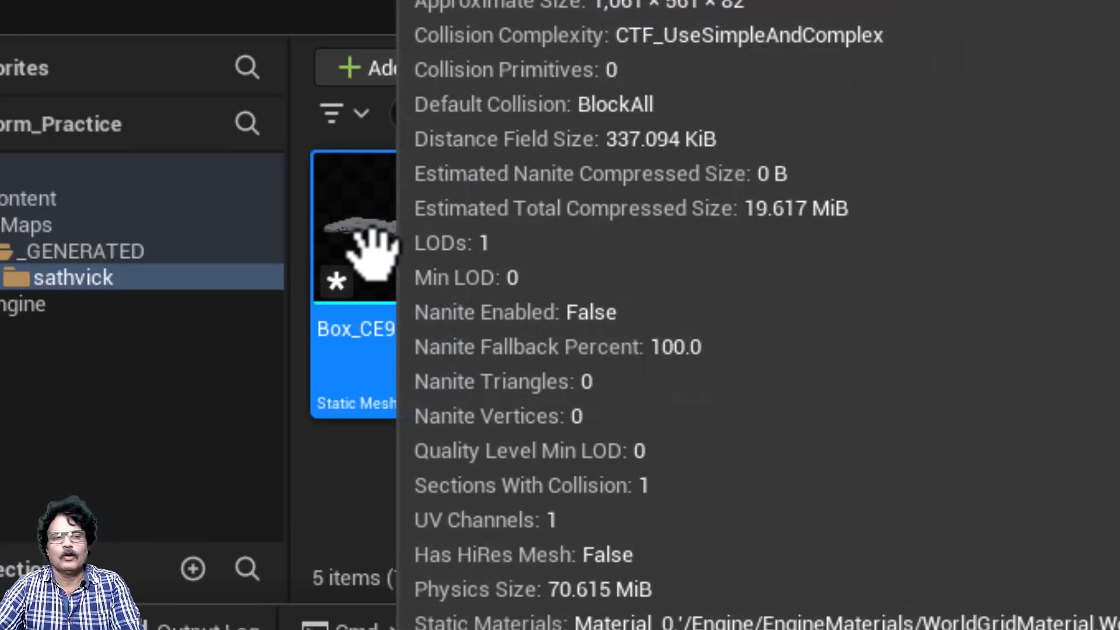
right_click(371, 248)
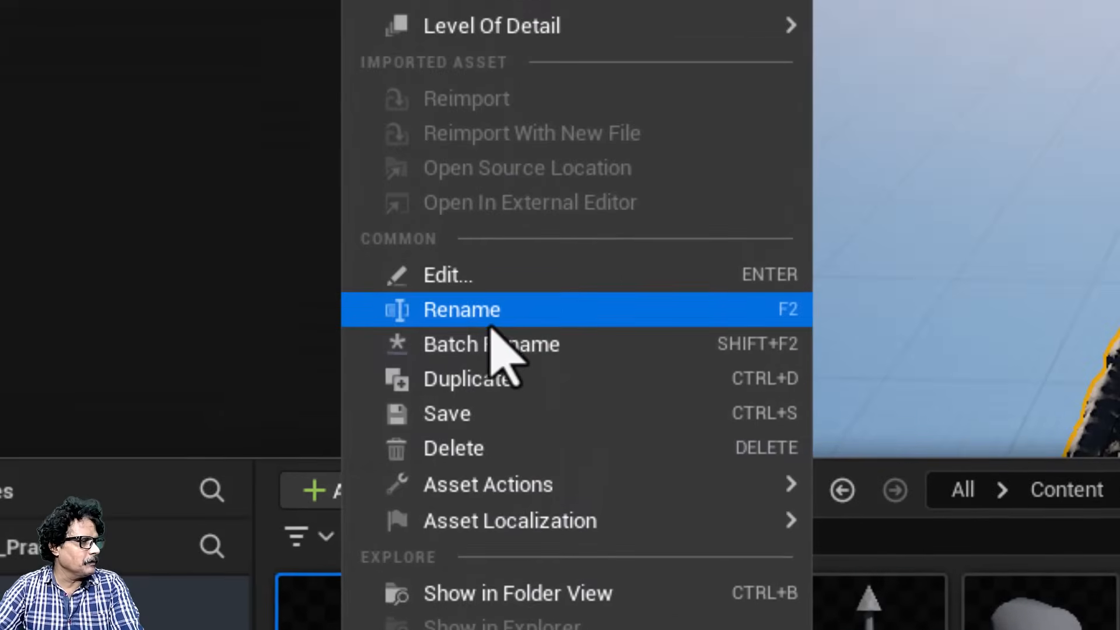
click(490, 315)
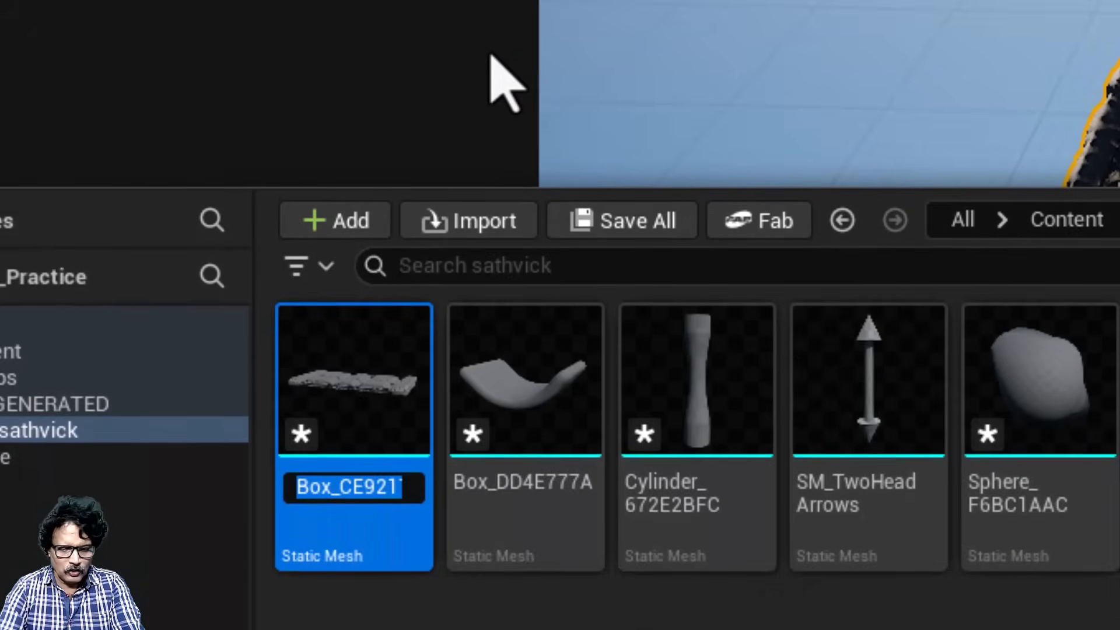
text(SM_F)
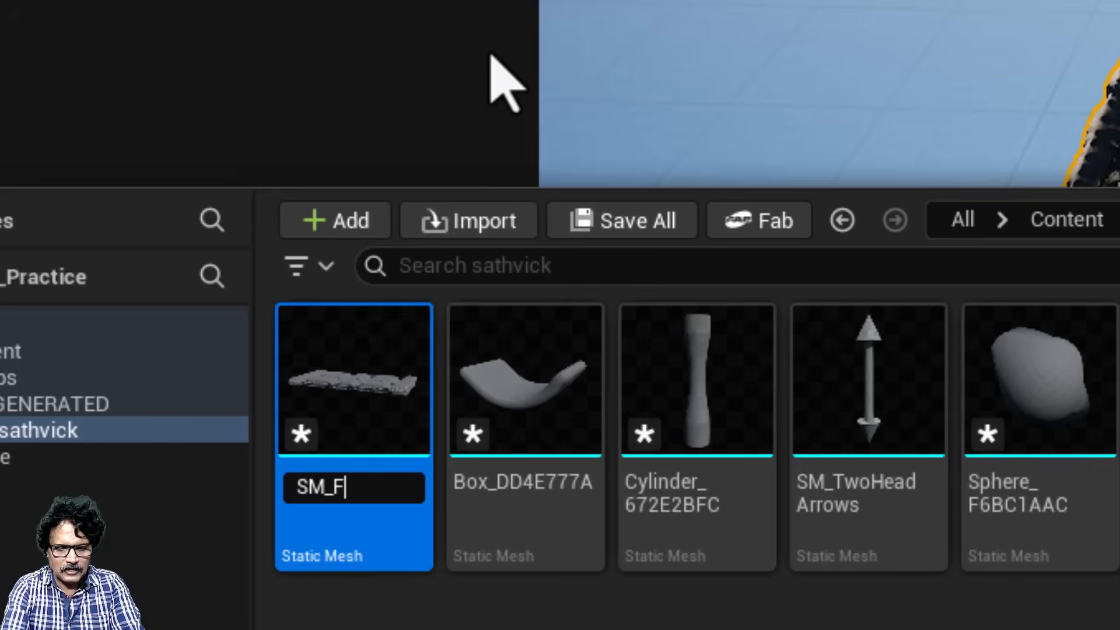
text(oundation)
key(Return)
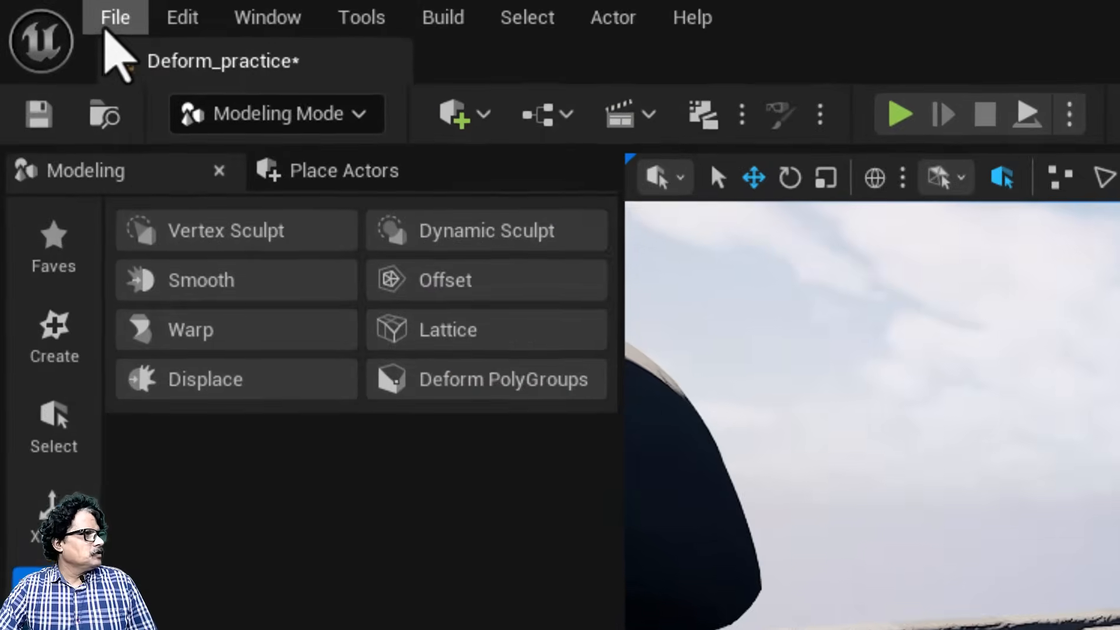
Step: Save all changed files and open the Modeling_Practice level from the Maps folder
click(115, 18)
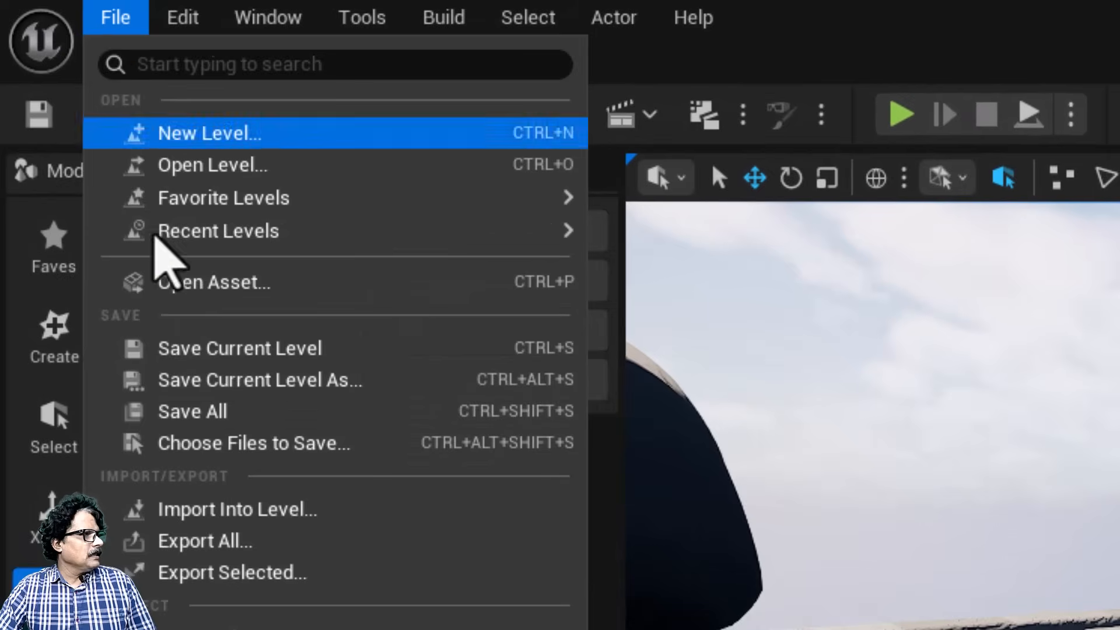
click(195, 414)
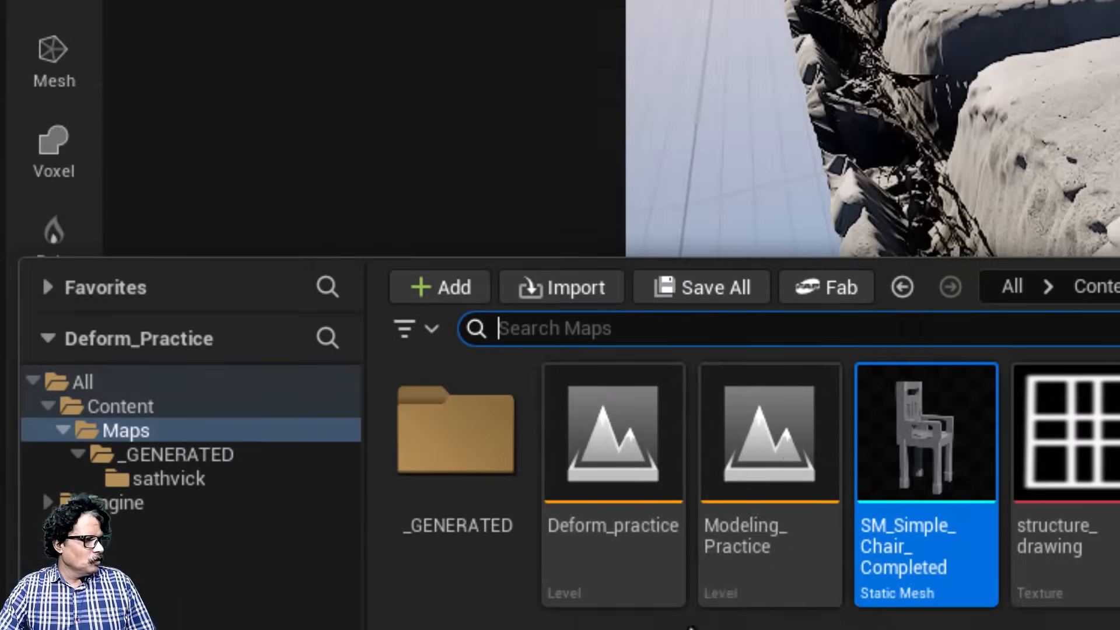
click(753, 460)
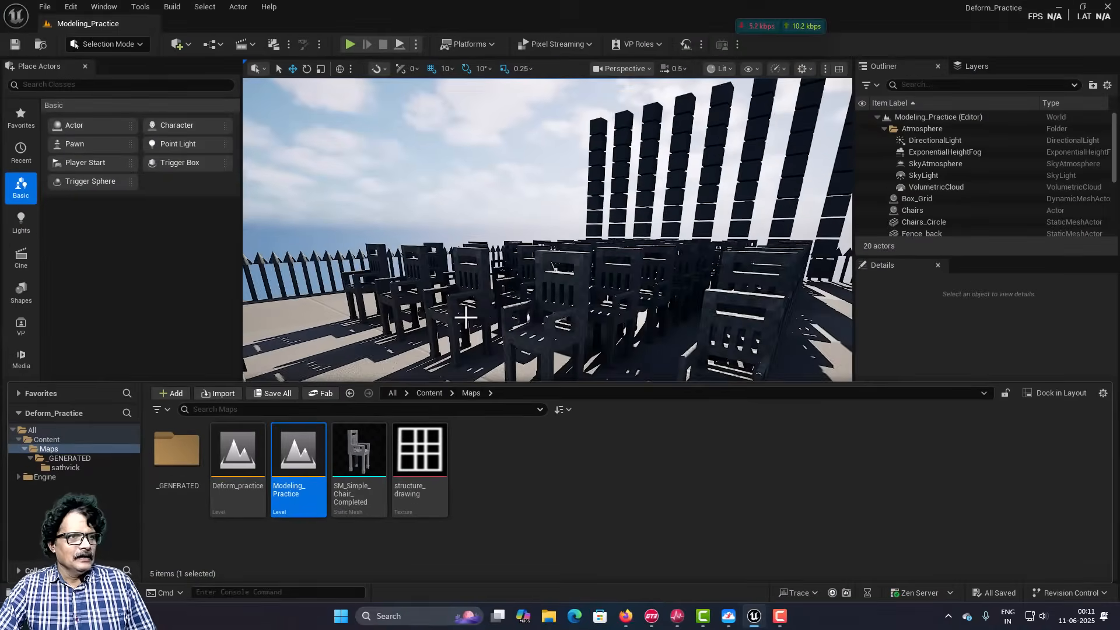
scroll(467, 316, down, 8)
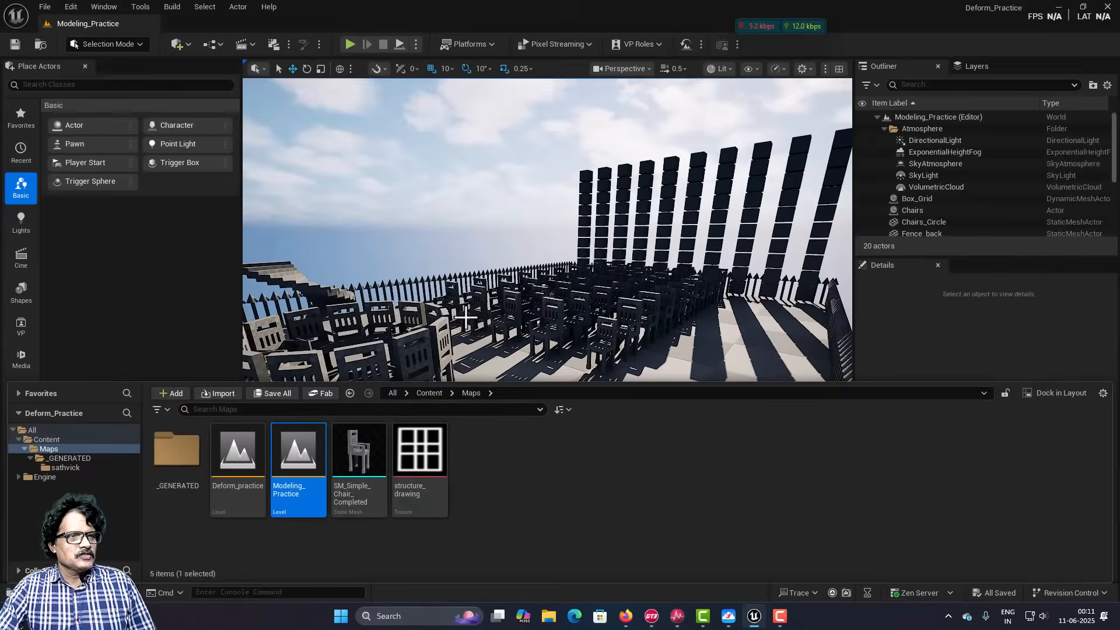
scroll(455, 330, up, 8)
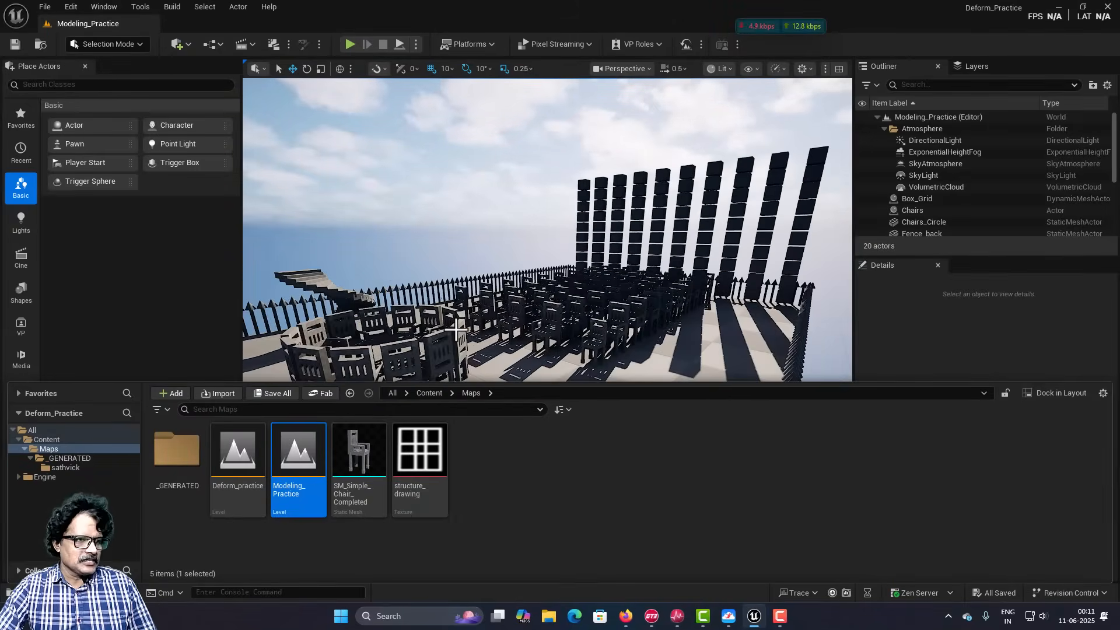
Step: Duplicate the SM_Simple_Chair_Completed static mesh in the Maps folder and name the copy SM_Chair_Sculpted
click(350, 450)
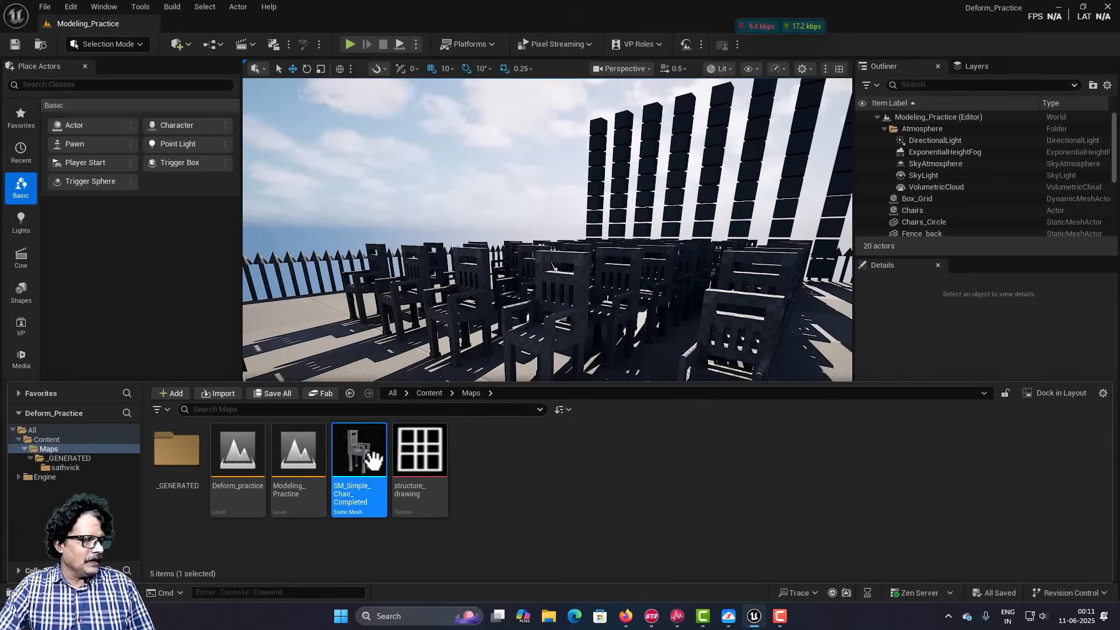
right_drag(594, 299, 648, 320)
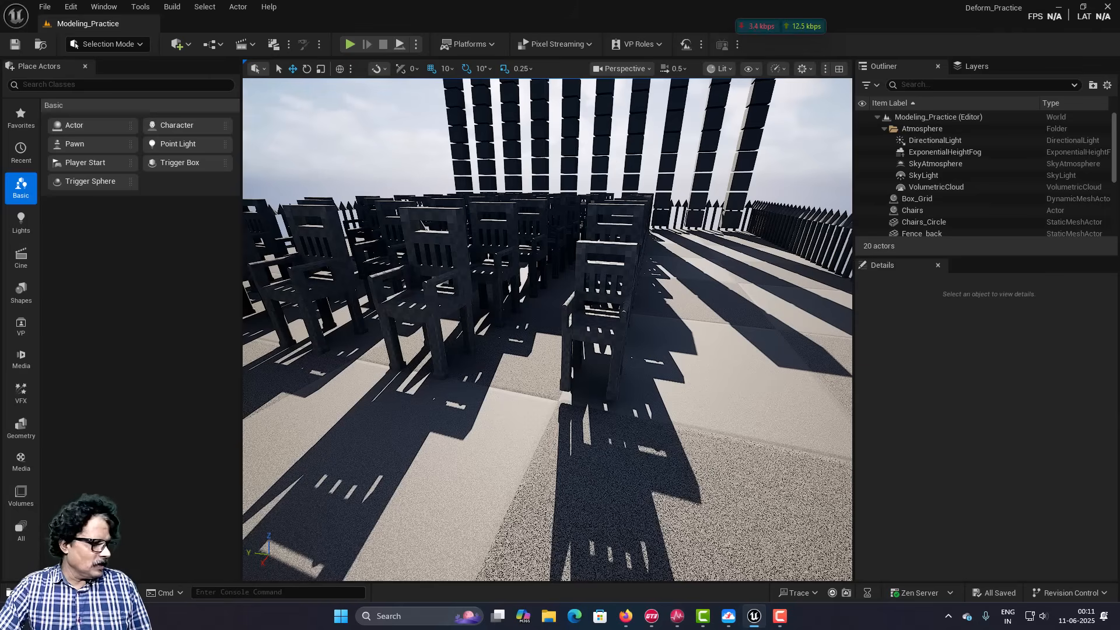
key(ctrl+space)
key(ctrl+space)
key(ctrl+space)
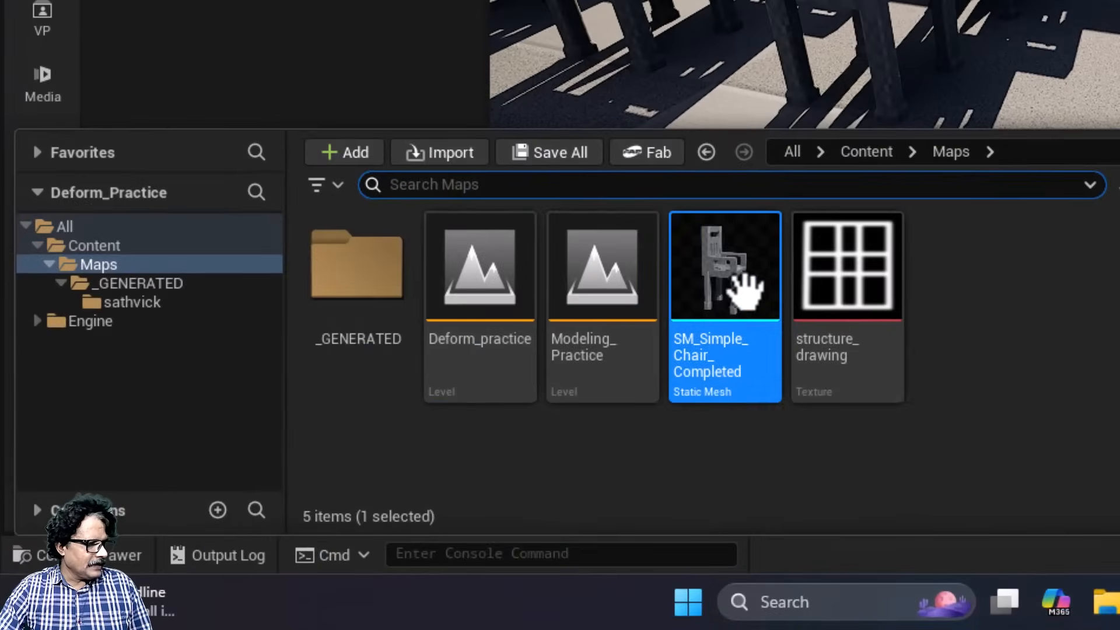
mouse_move(713, 273)
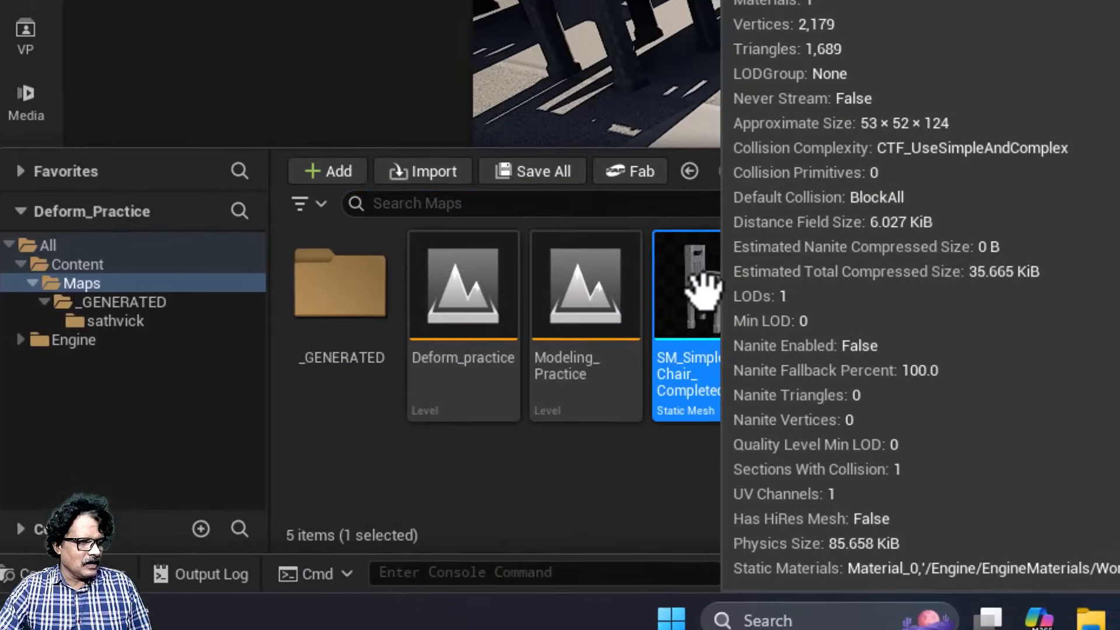
right_click(712, 273)
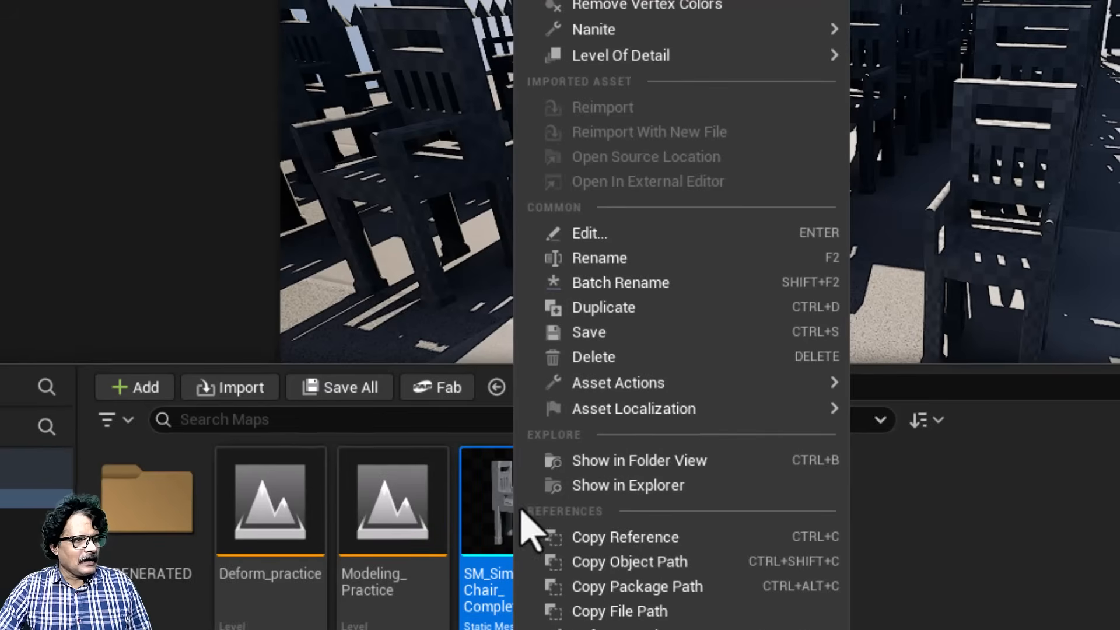
click(645, 309)
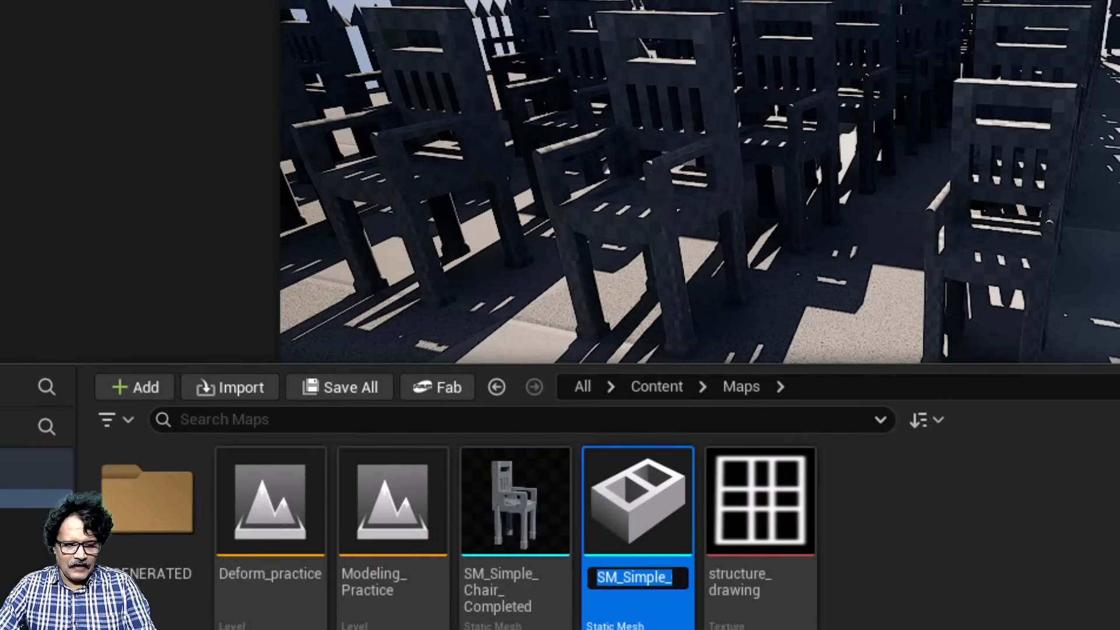
text(SM)
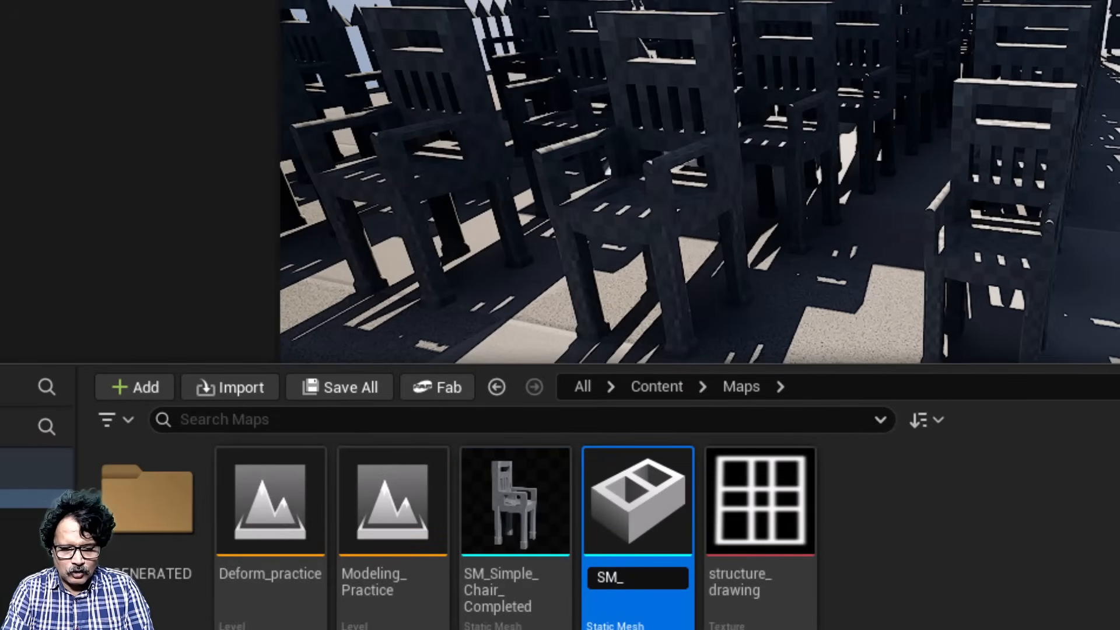
text(_Chair_Sculpted)
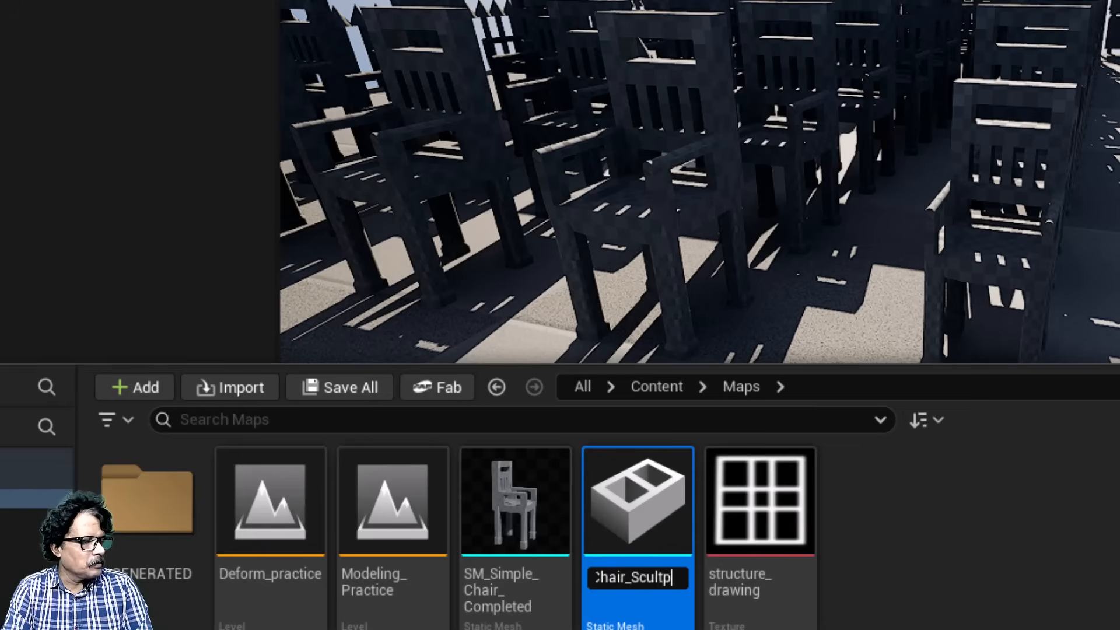
key(Return)
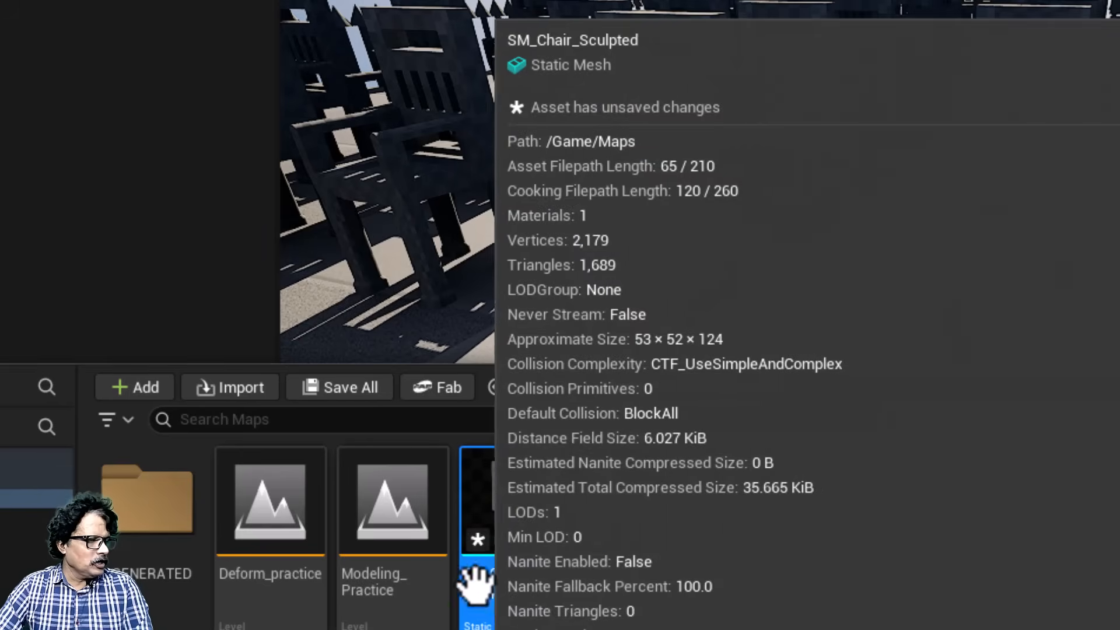
Step: Place the SM_Chair_Sculpted mesh on the ground beside the chair rows, at about X 0, Y -400, Z 70
drag(490, 525, 761, 259)
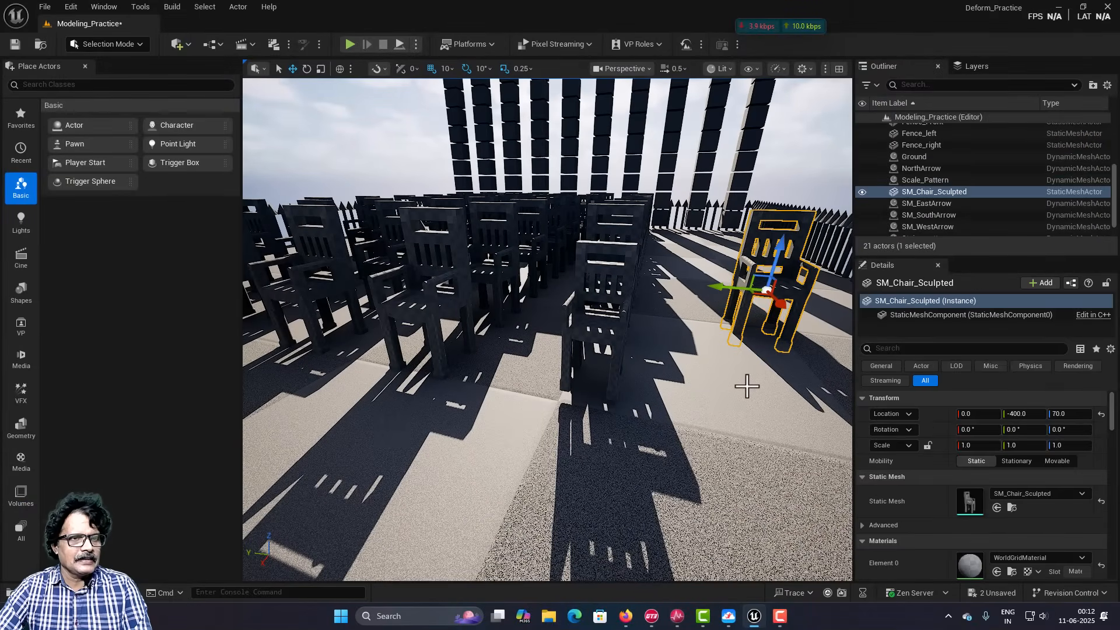
scroll(745, 382, down, 2)
key(s)
mouse_move(745, 383)
right_down()
mouse_move(769, 366)
mouse_move(842, 369)
mouse_move(738, 400)
right_up()
key(w)
Step: Hide every actor in the level except the selected SM_Chair_Sculpted
right_click(647, 298)
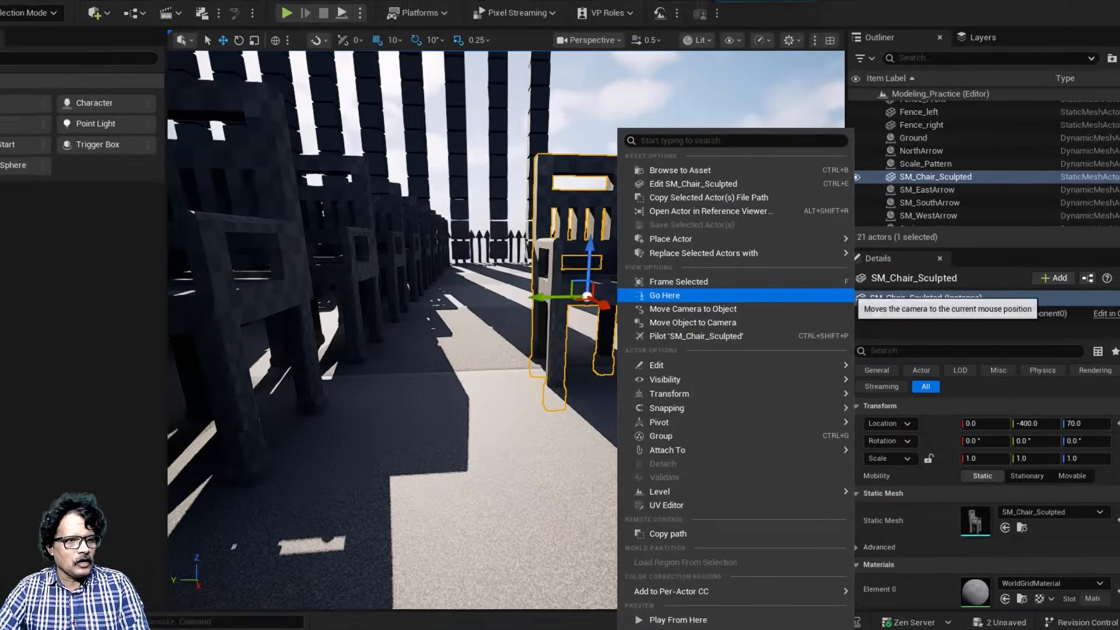
mouse_move(688, 377)
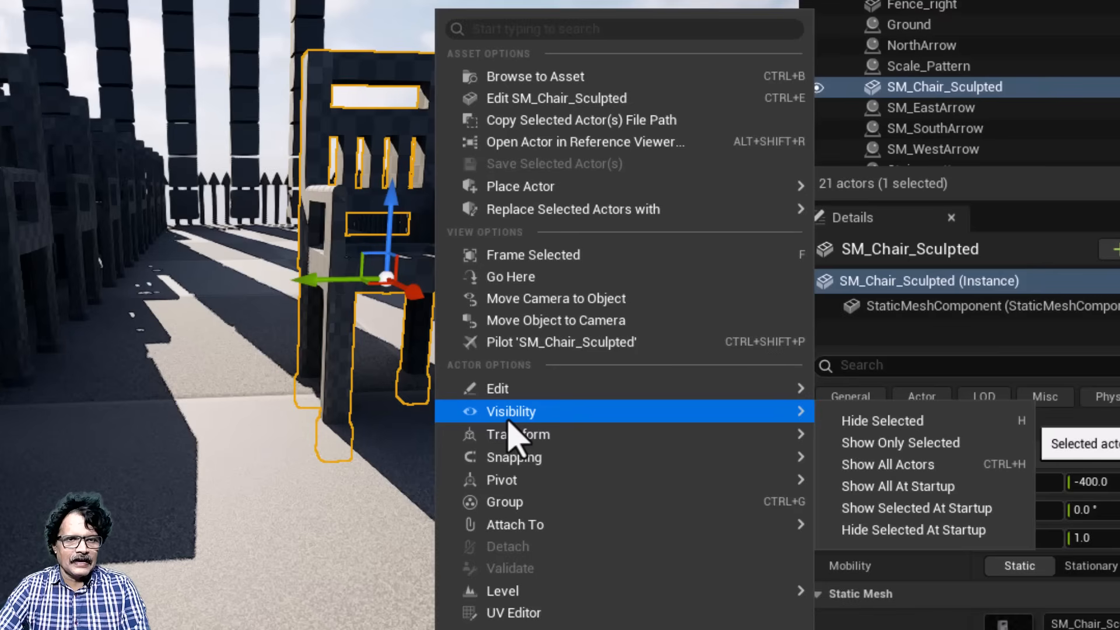
click(893, 464)
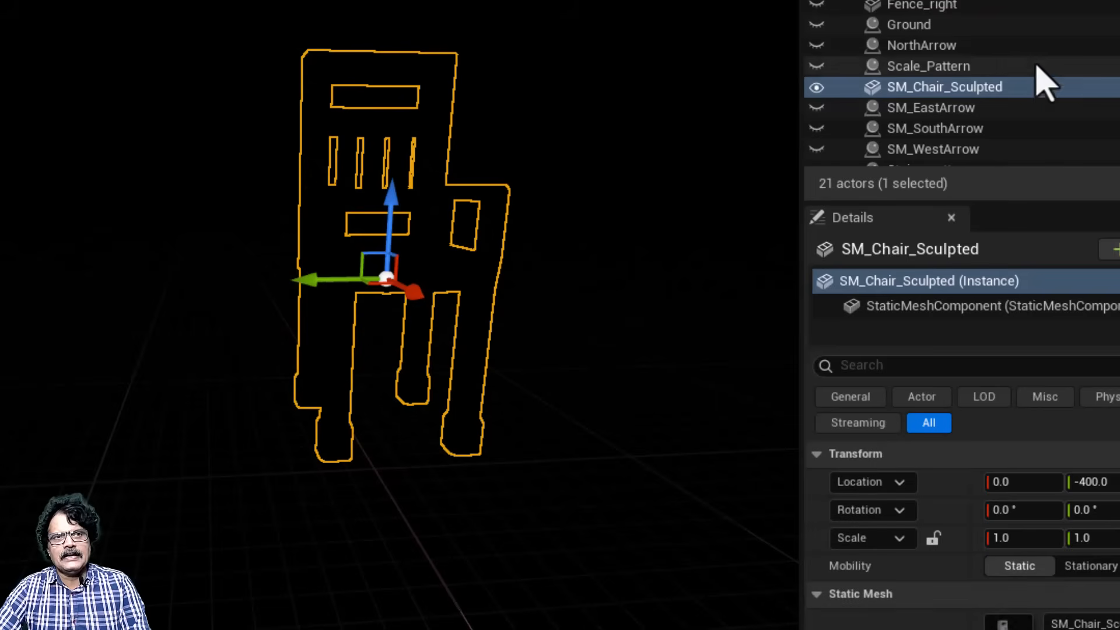
Step: Collapse the Atmosphere folder and turn its visibility back on to light the isolated chair
scroll(1027, 70, up, 5)
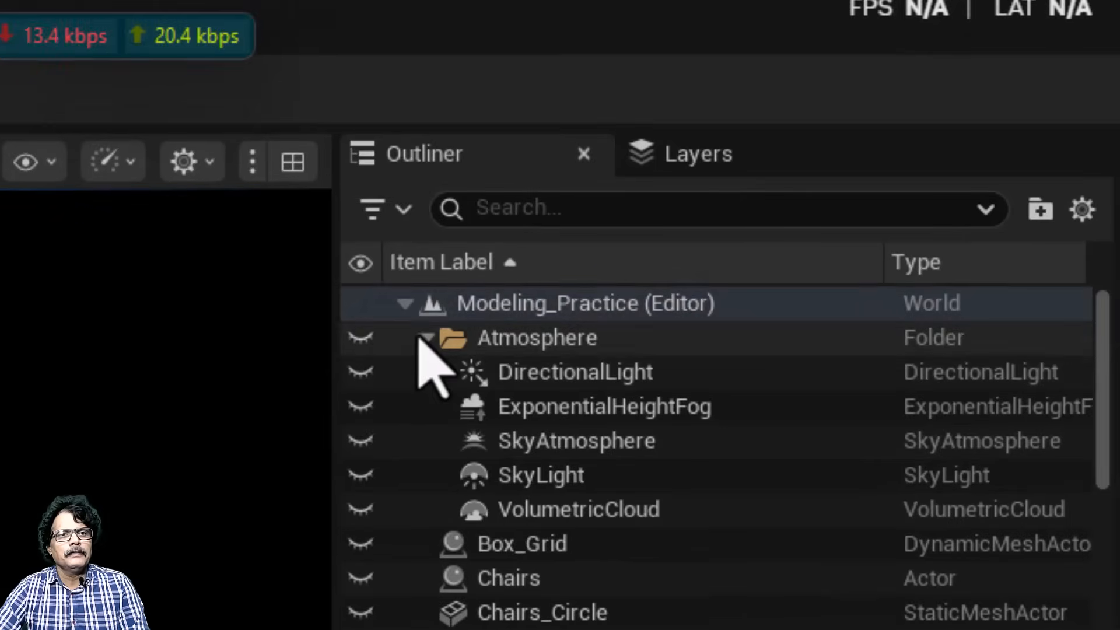
click(585, 202)
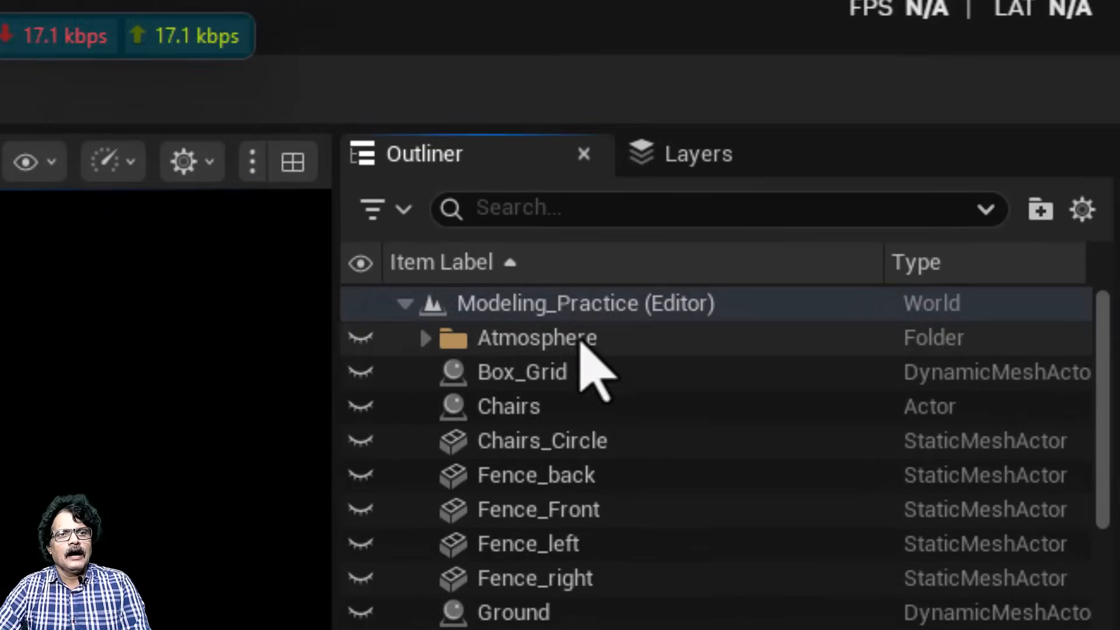
click(362, 339)
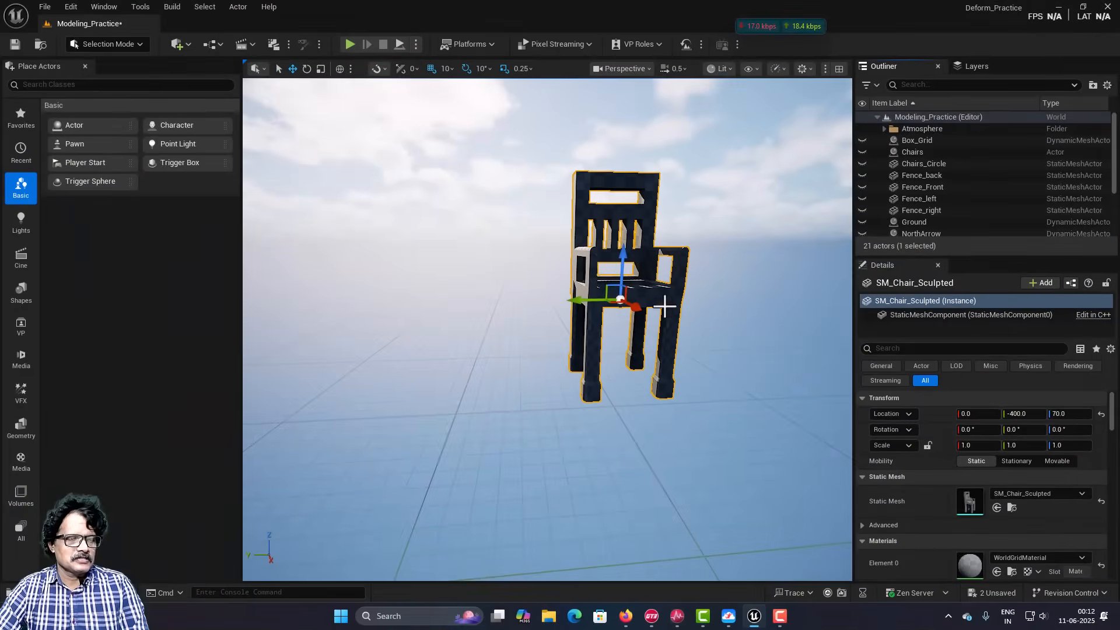
right_drag(688, 328, 677, 325)
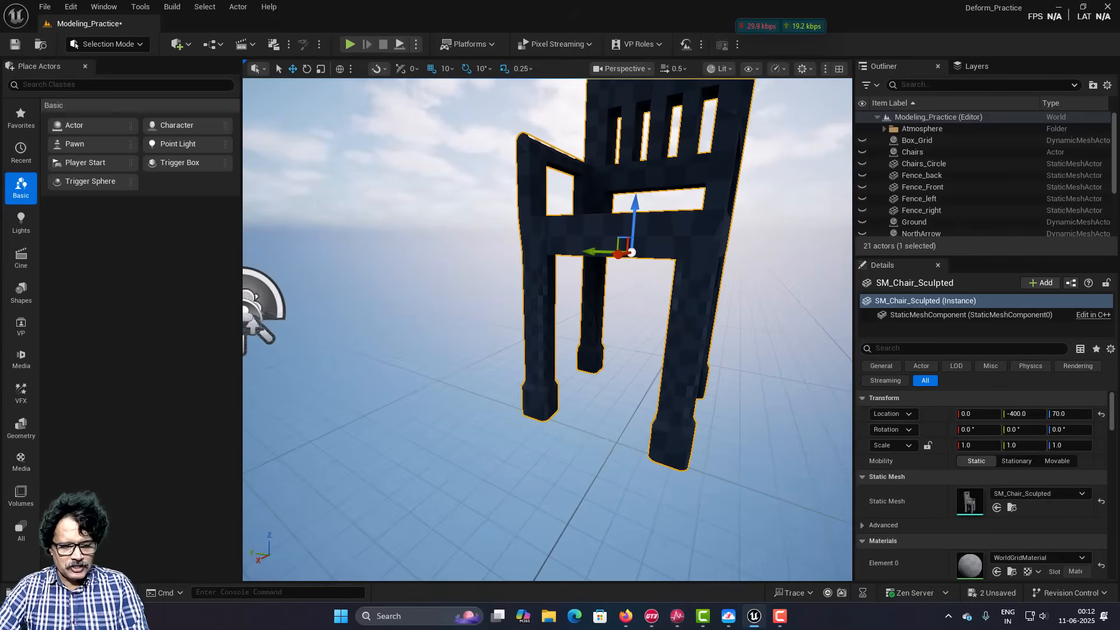
key(q)
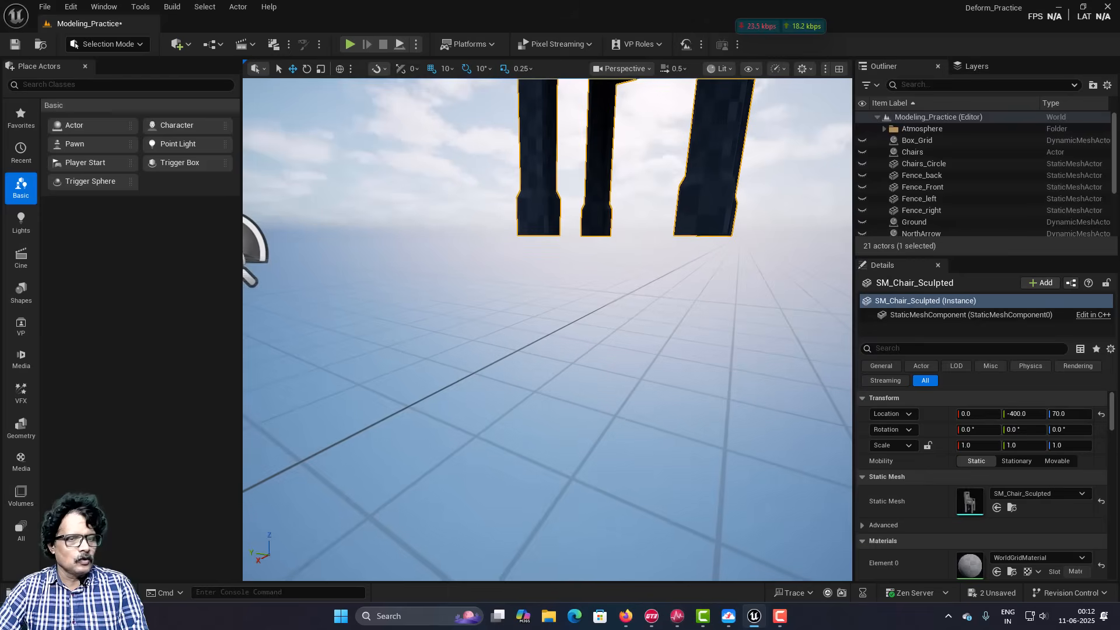
Step: Switch the editor to Modeling Mode and show the Deform tools for the selected SM_Chair_Sculpted mesh
key(e)
right_drag(437, 320, 437, 321)
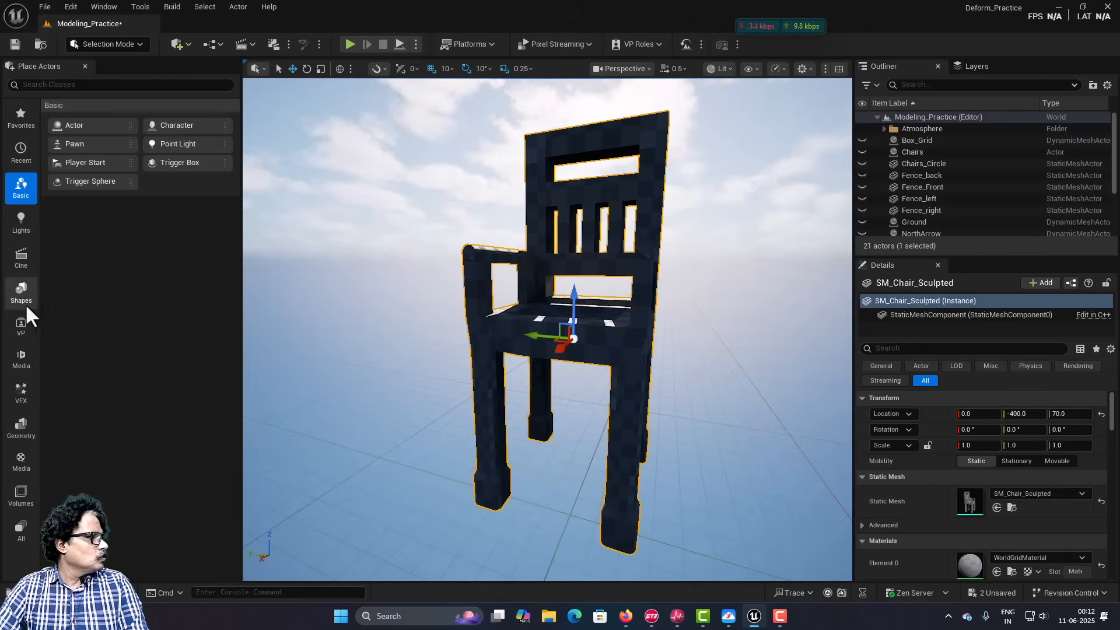
click(107, 44)
click(107, 111)
click(21, 230)
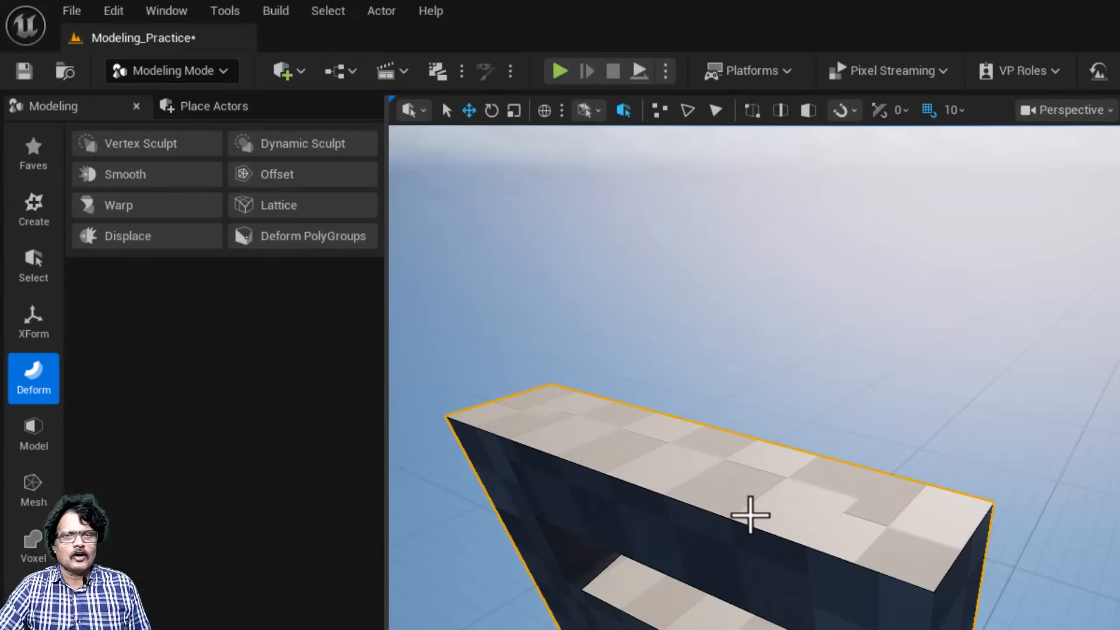
Step: Examine the chair's wireframe edges with Mesh Inspector and close the inspection
click(35, 437)
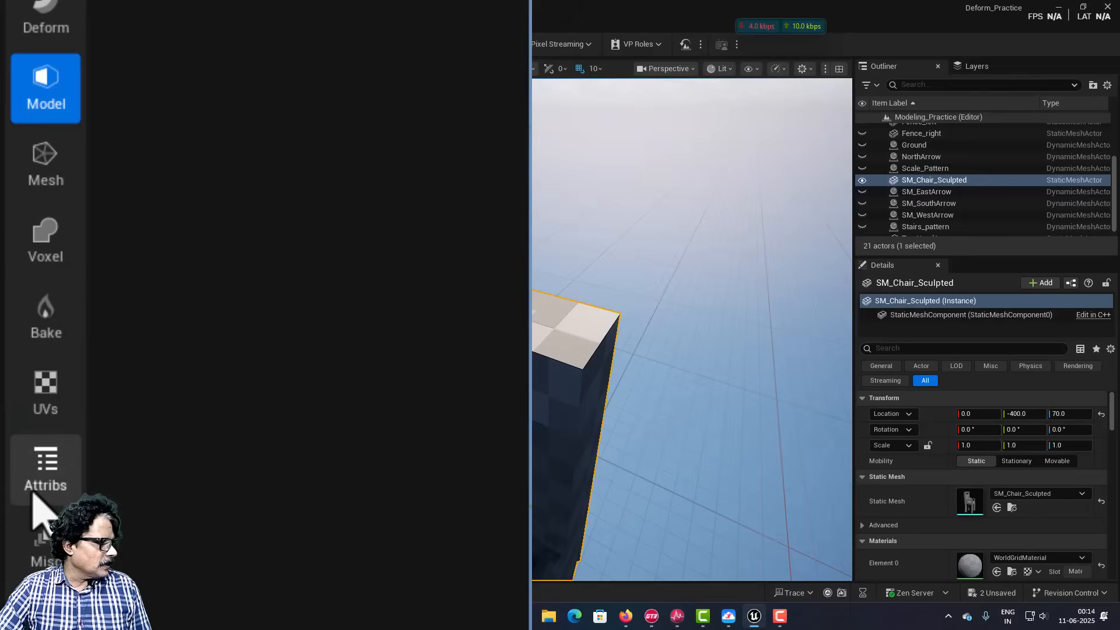
click(33, 490)
click(128, 19)
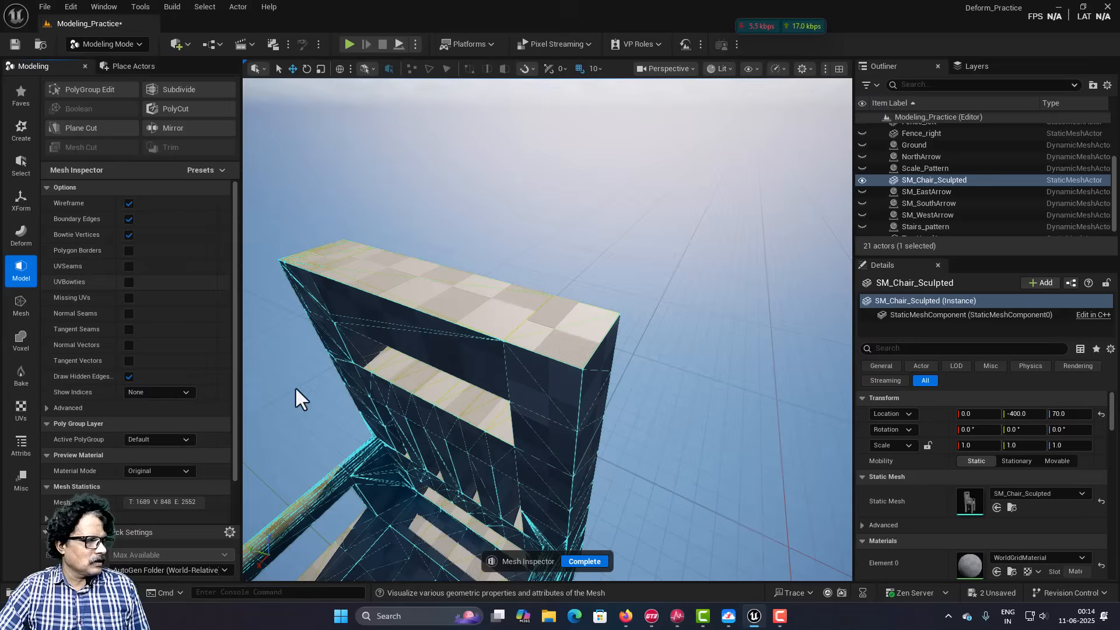
click(589, 560)
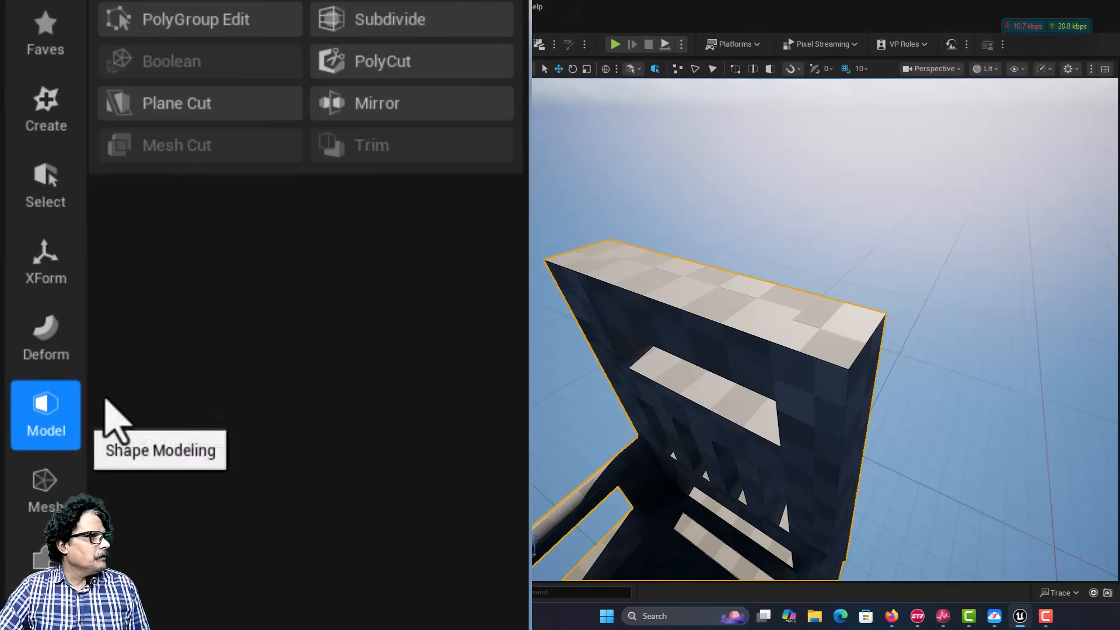
Step: Subdivide the chair at level 2, trying Bilinear before accepting the Catmull-Clark scheme with an extra corner angle threshold of about 101.88
click(380, 23)
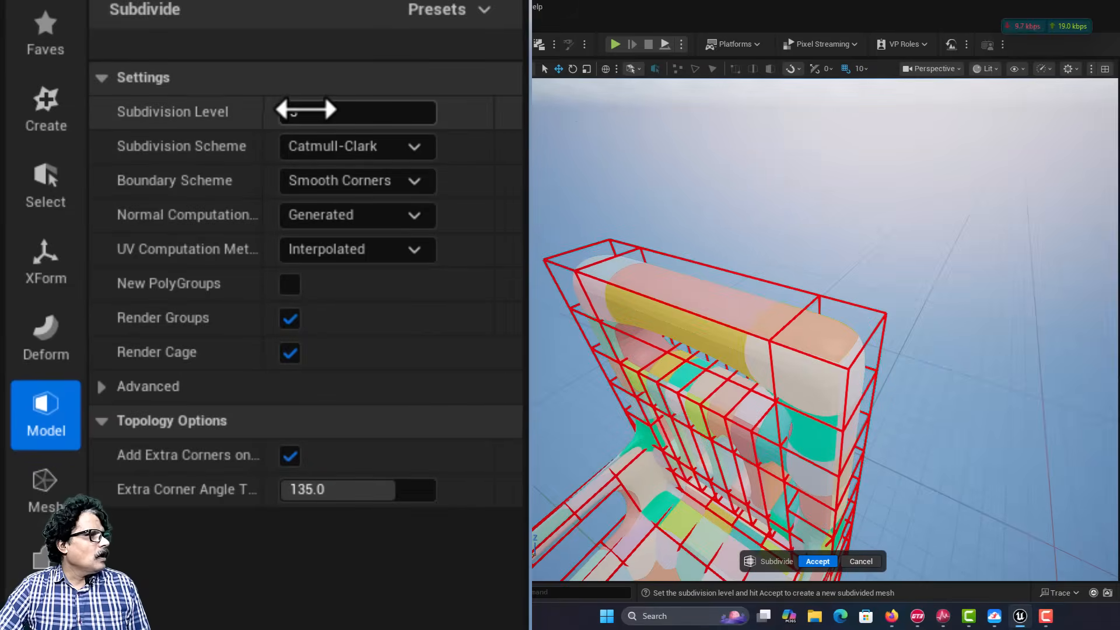
click(303, 111)
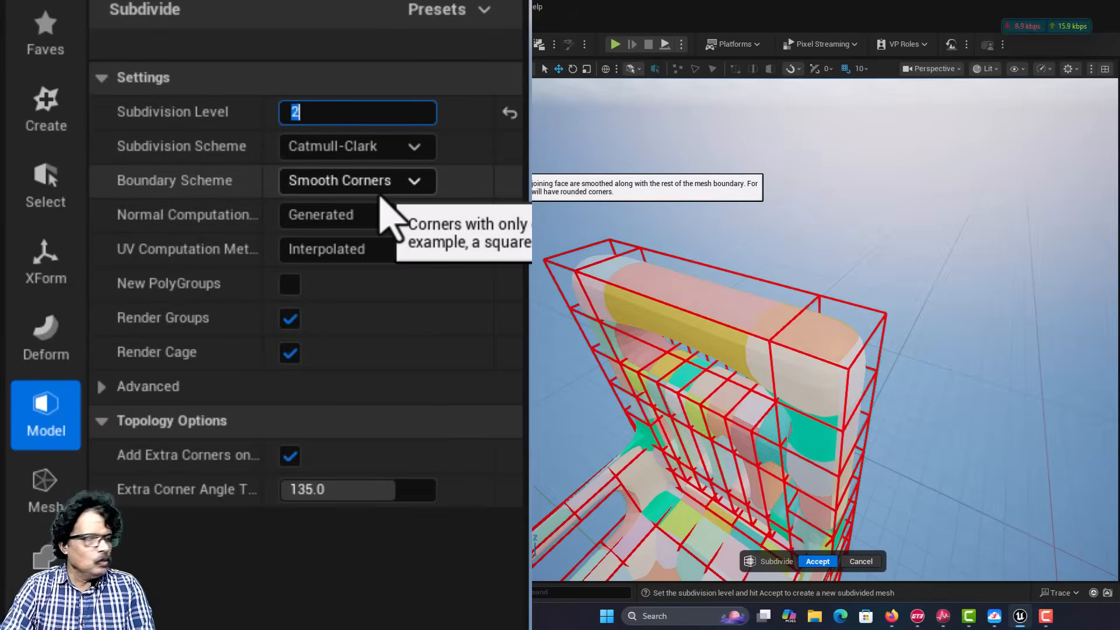
click(302, 149)
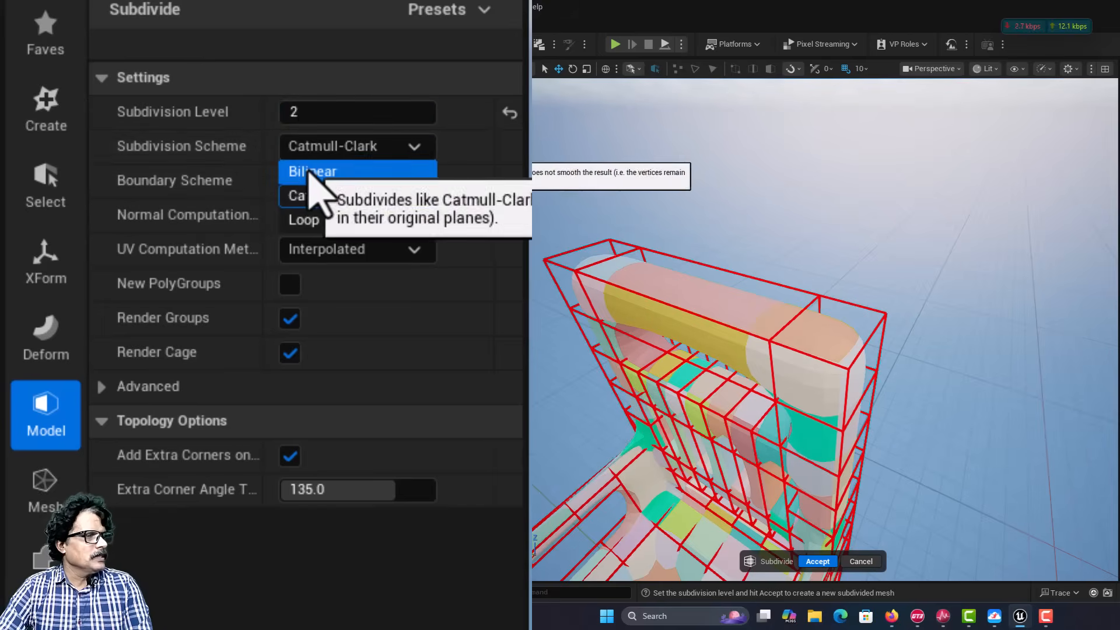
click(350, 173)
click(368, 150)
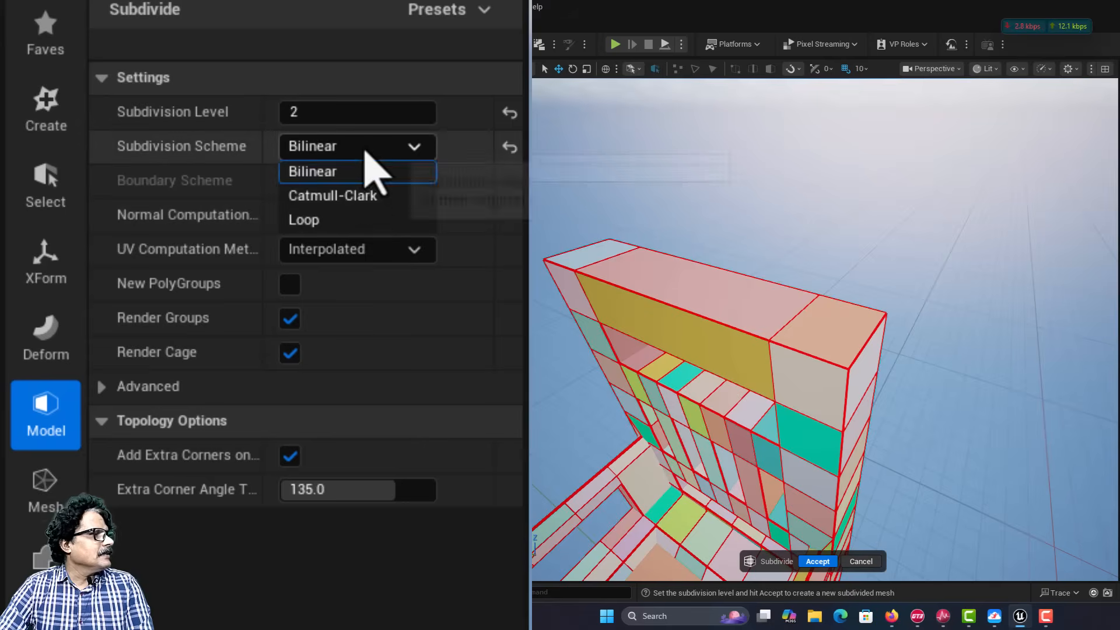
click(366, 201)
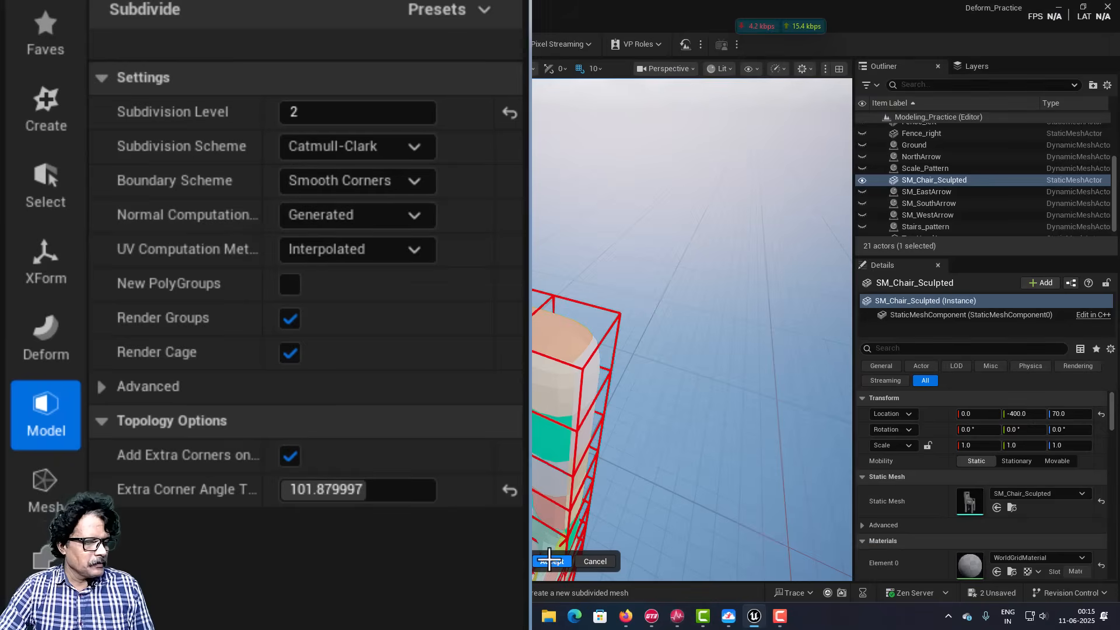
click(549, 562)
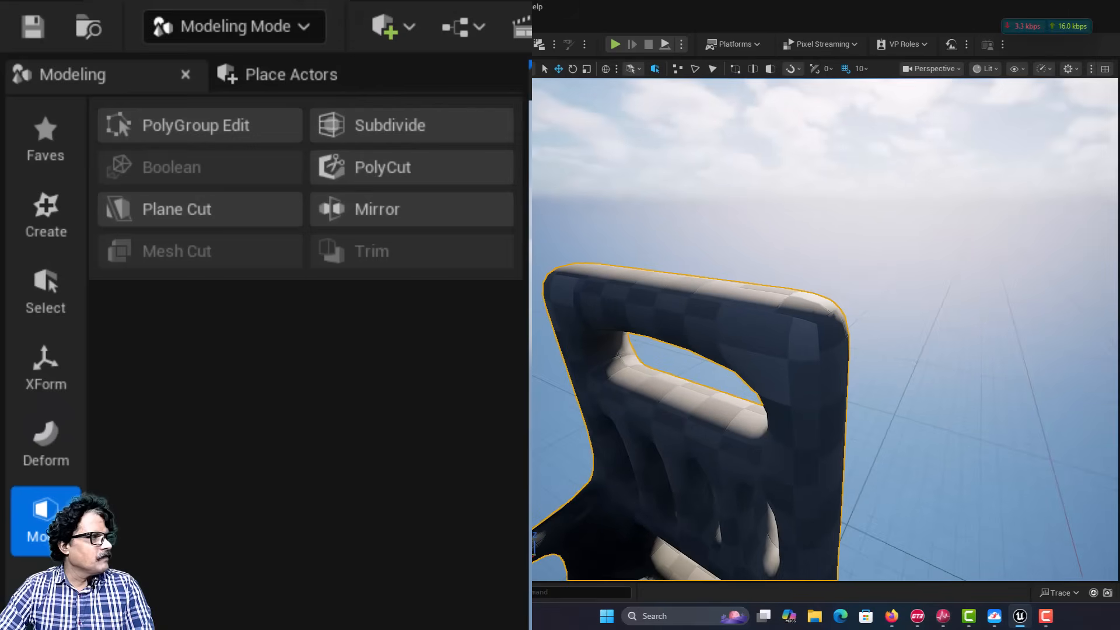
Step: Start Vertex Sculpt on the chair and pull both upper corners of the backrest outward with the Move brush at size 0.25
click(38, 443)
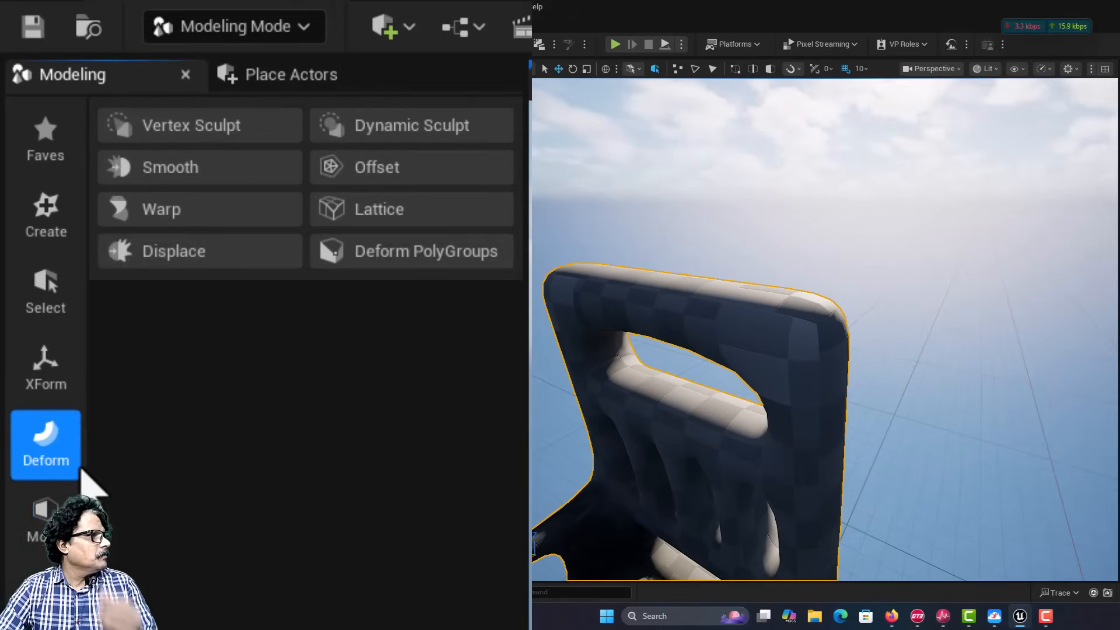
click(149, 129)
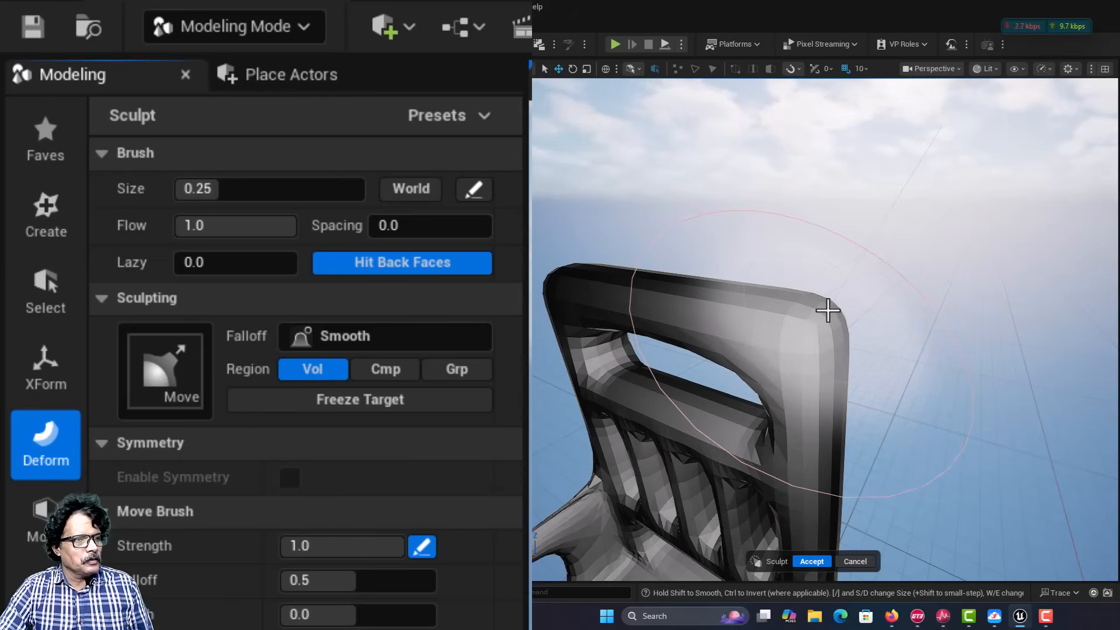
drag(833, 311, 839, 295)
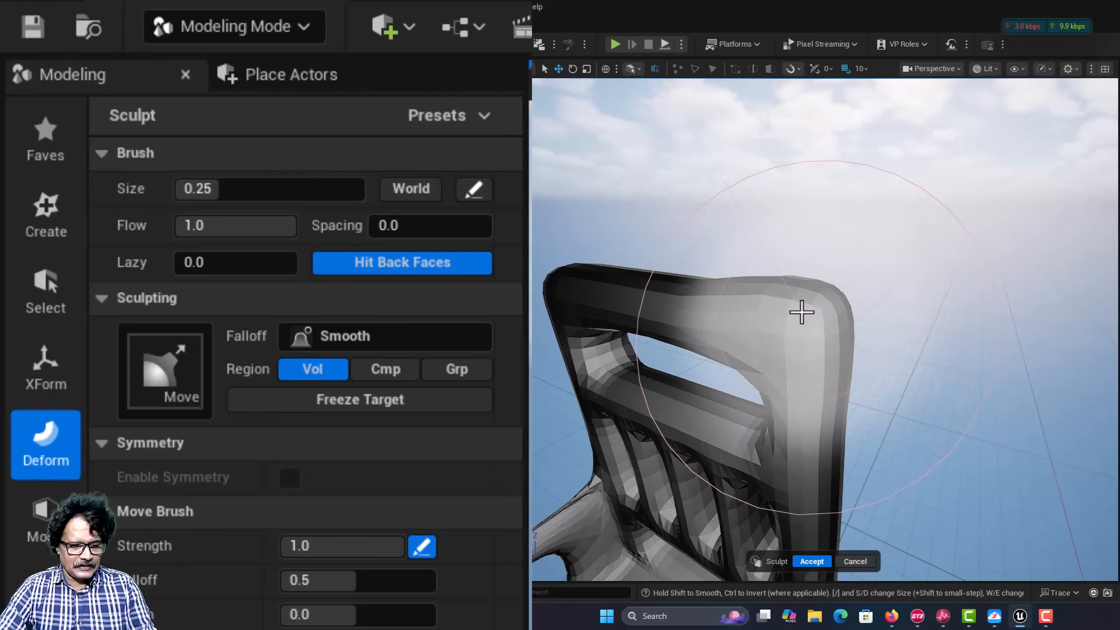
key(a)
right_drag(802, 312, 875, 301)
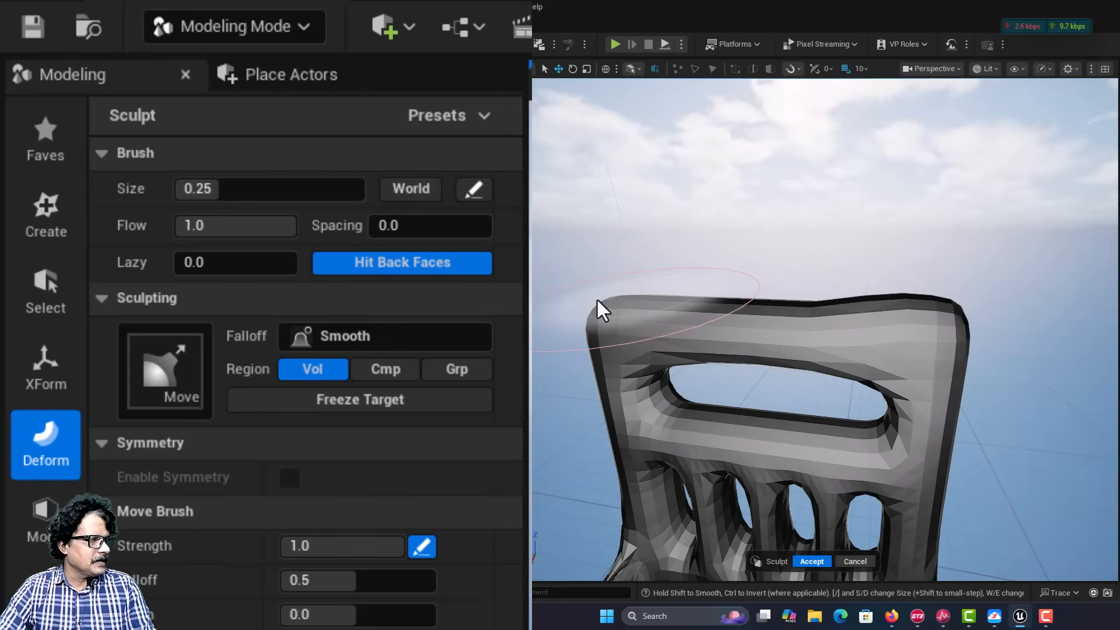
mouse_move(596, 297)
right_down()
mouse_move(537, 300)
mouse_move(578, 300)
right_up()
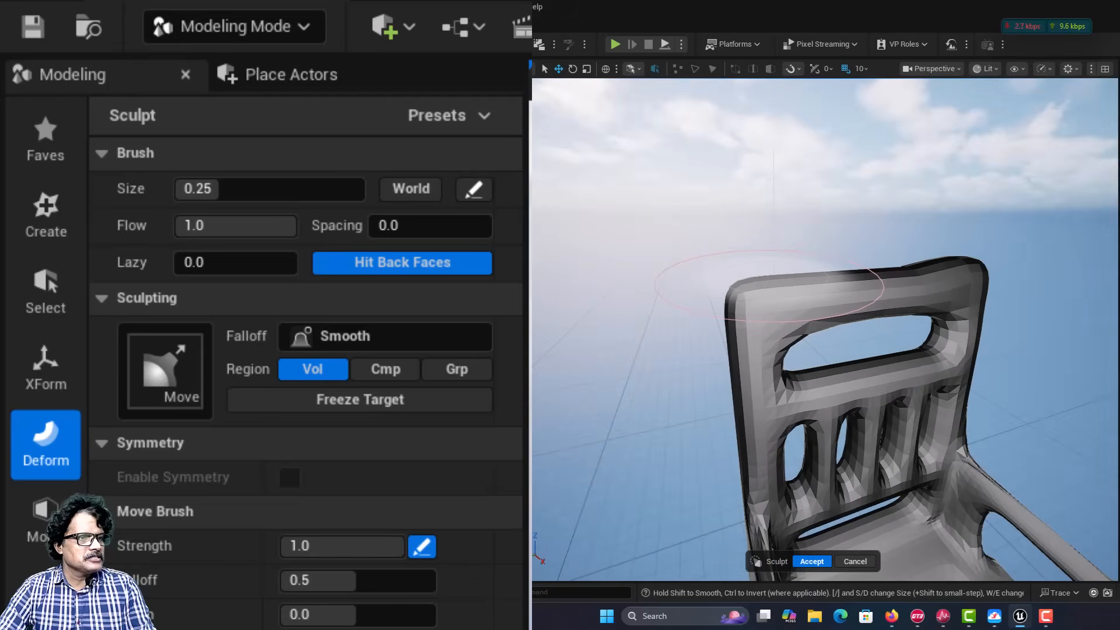
drag(740, 292, 733, 279)
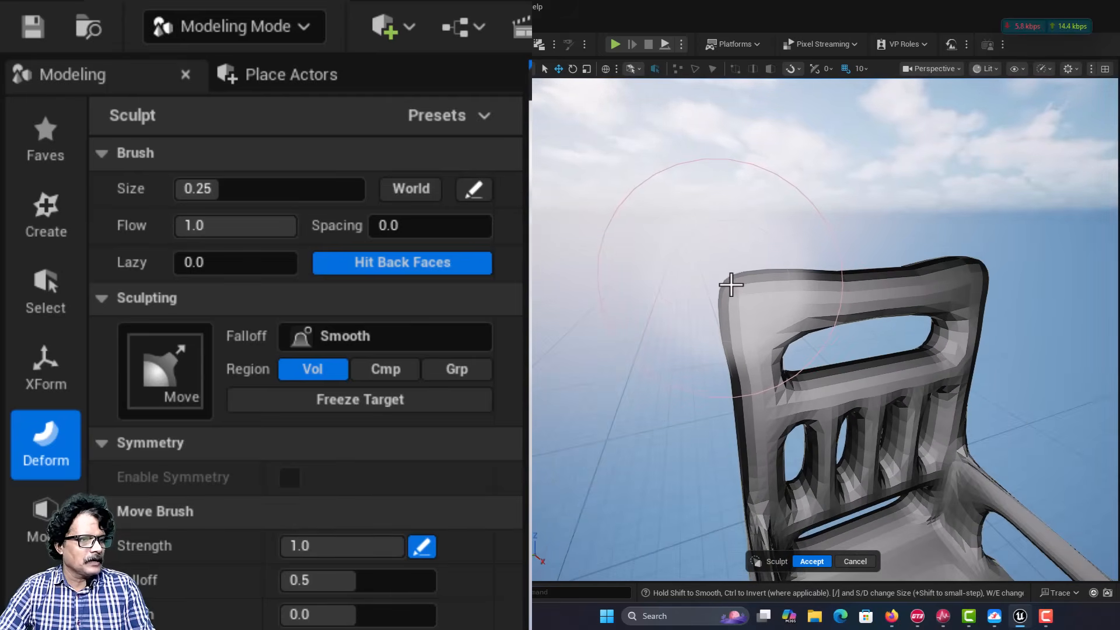
Step: Smooth the chair's seat surface with the Smooth brush at size 0.15 and accept the sculpt
mouse_move(859, 383)
right_down()
mouse_move(789, 413)
mouse_move(771, 407)
mouse_move(804, 416)
mouse_move(860, 379)
right_up()
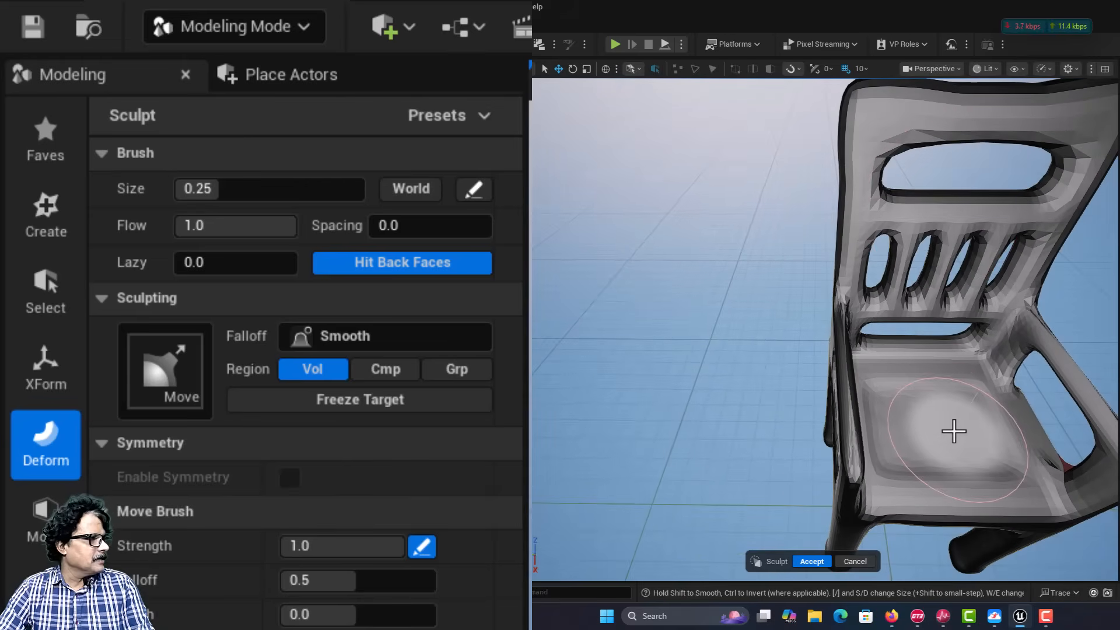
click(212, 401)
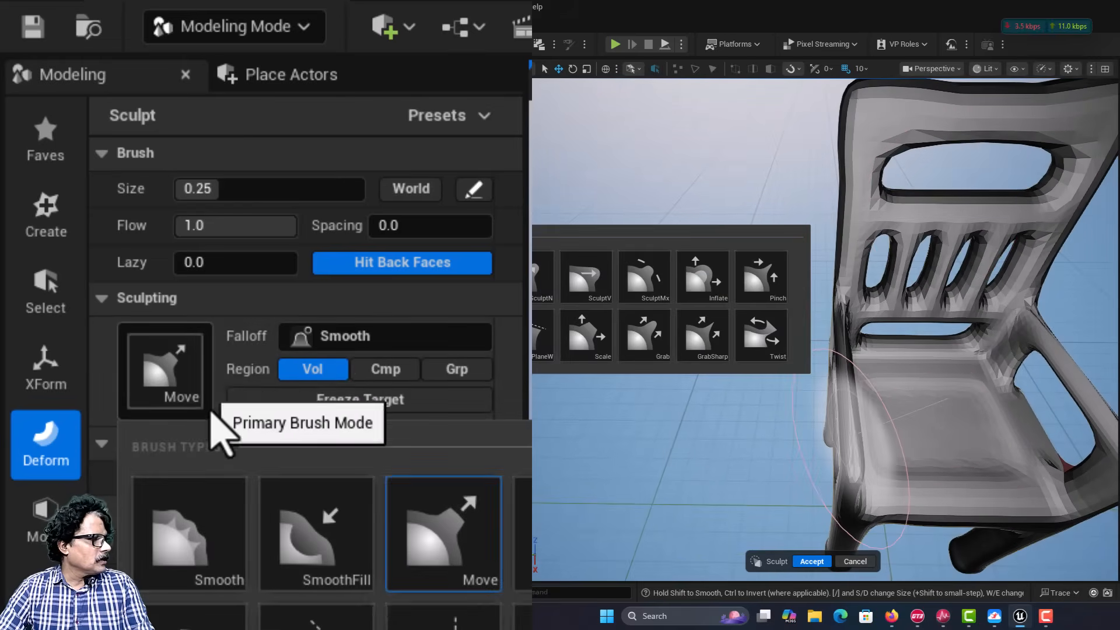
click(224, 574)
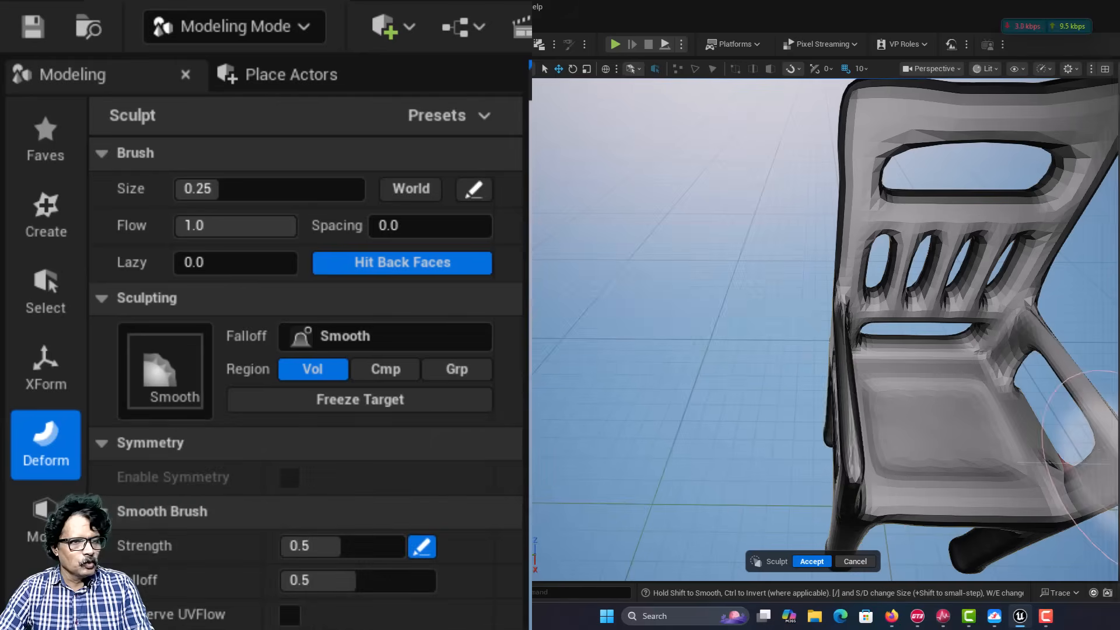
key(bracketleft)
key(bracketleft)
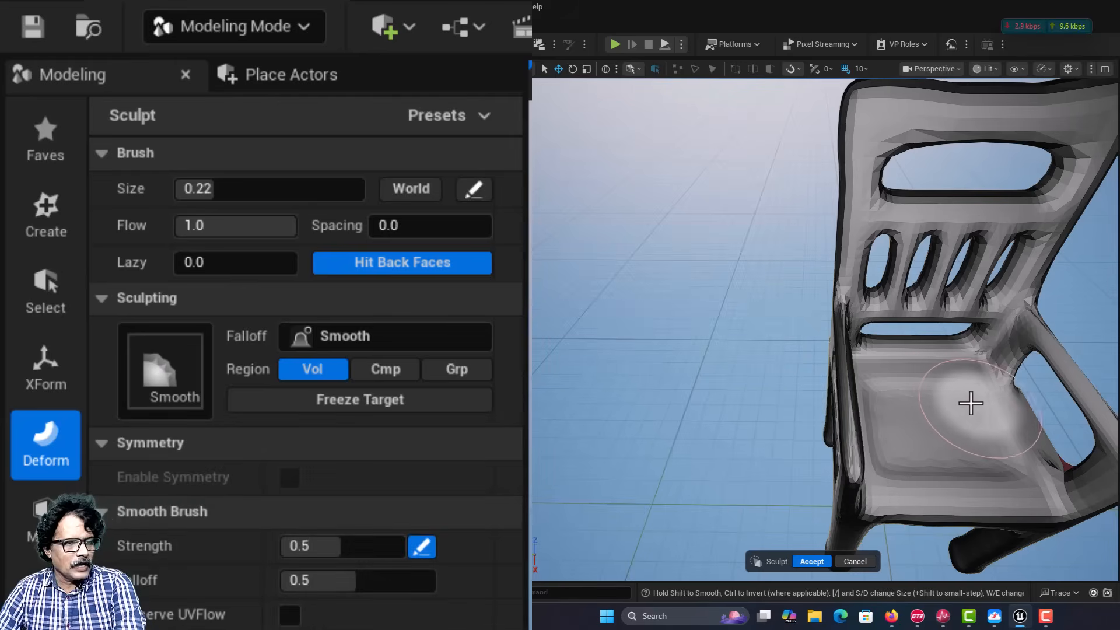
key(bracketleft)
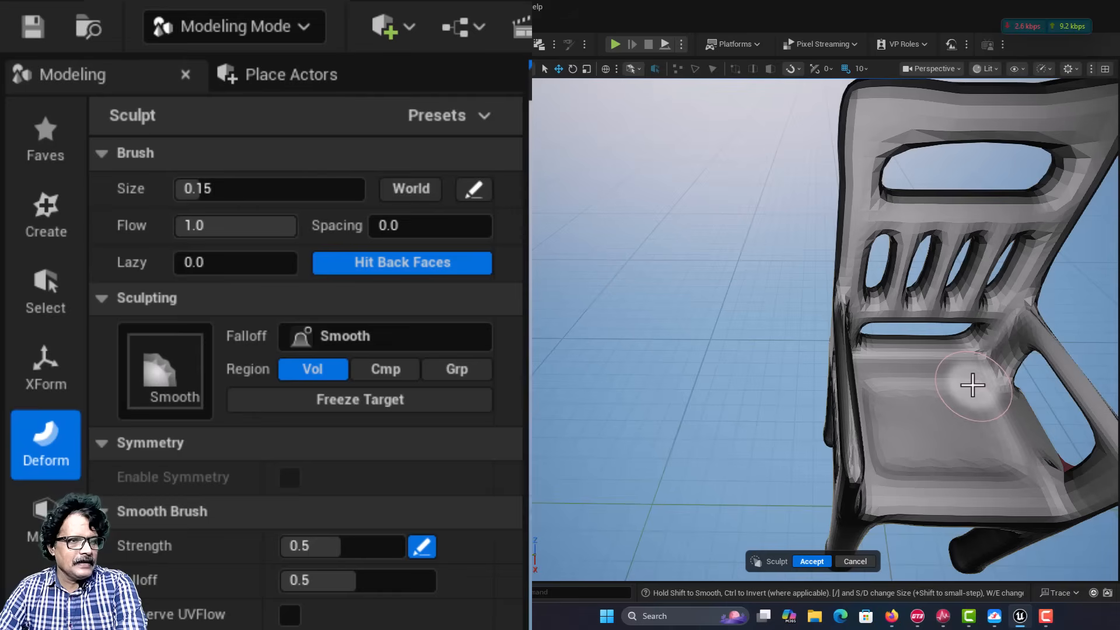
mouse_move(972, 385)
mouse_down()
mouse_move(960, 384)
mouse_move(1005, 446)
mouse_move(992, 420)
mouse_move(1005, 445)
mouse_move(992, 460)
mouse_move(930, 480)
mouse_move(900, 464)
mouse_move(885, 395)
mouse_move(992, 433)
mouse_move(951, 470)
mouse_up()
mouse_move(950, 471)
right_down()
mouse_move(951, 439)
mouse_move(1033, 423)
right_up()
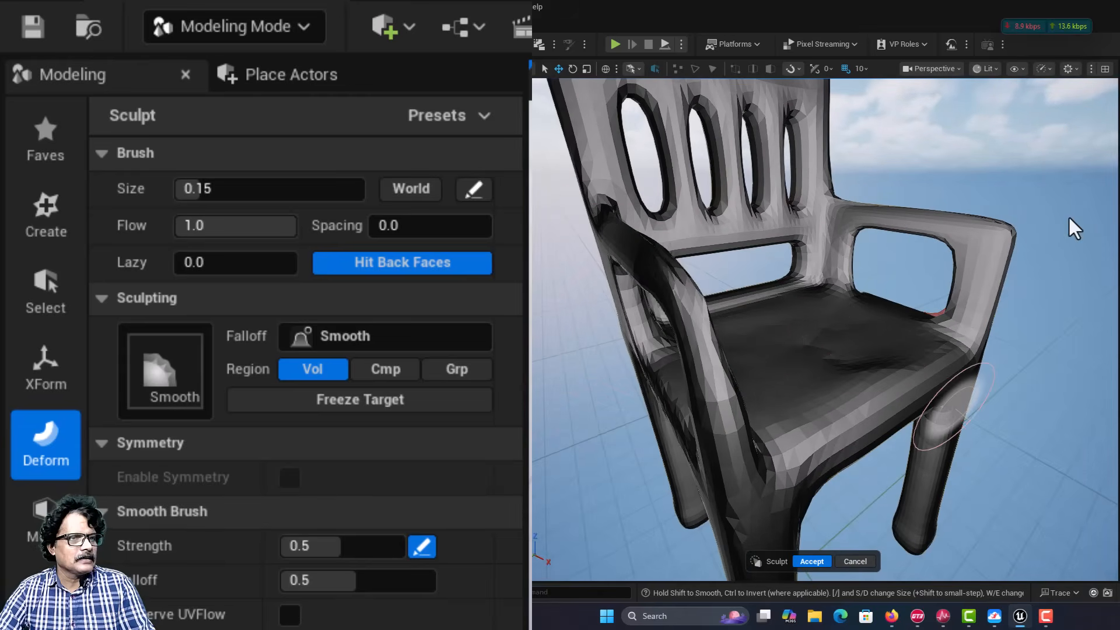
mouse_move(1042, 345)
right_down()
mouse_move(940, 349)
mouse_move(951, 349)
right_up()
key(s)
click(812, 561)
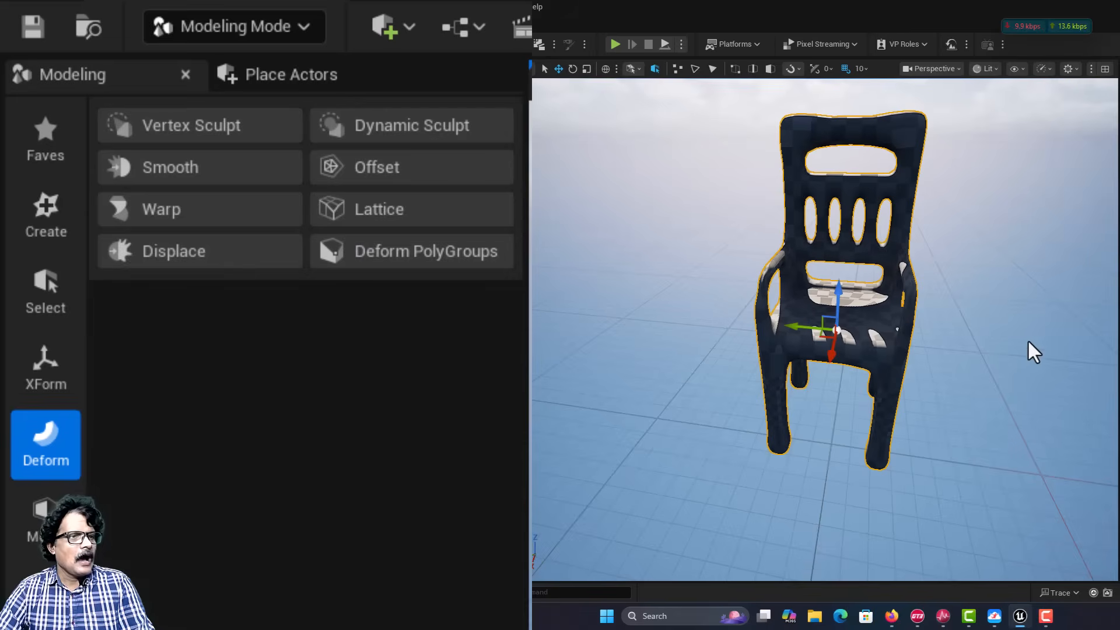
Step: Start Offset on the chair with the Iterative type, trying a distance of 5 before setting it to 2
click(395, 169)
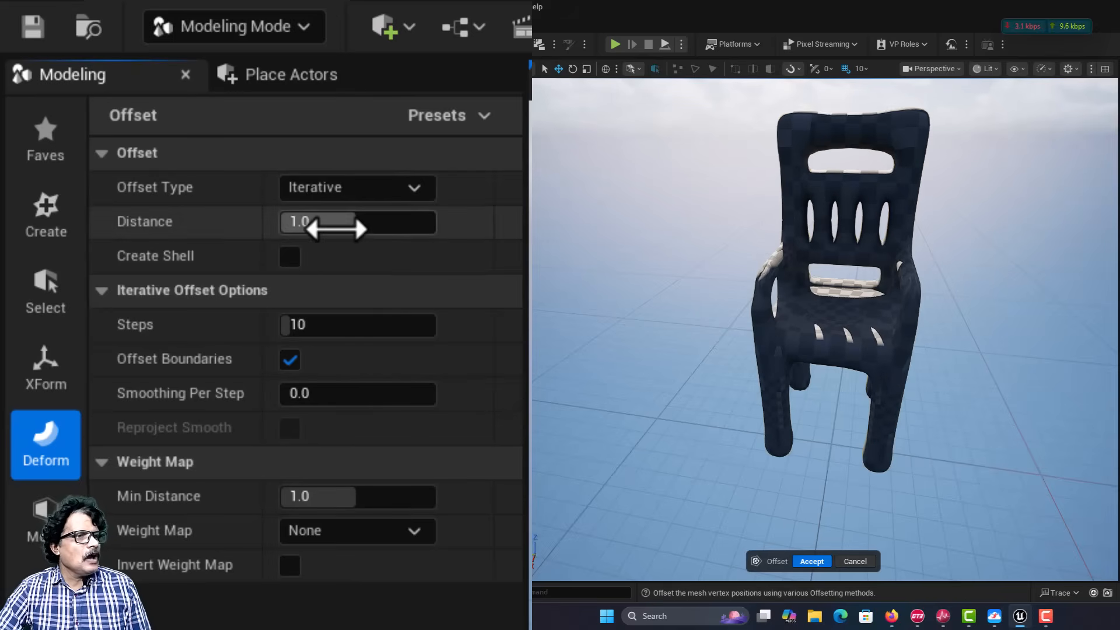
drag(338, 223, 378, 223)
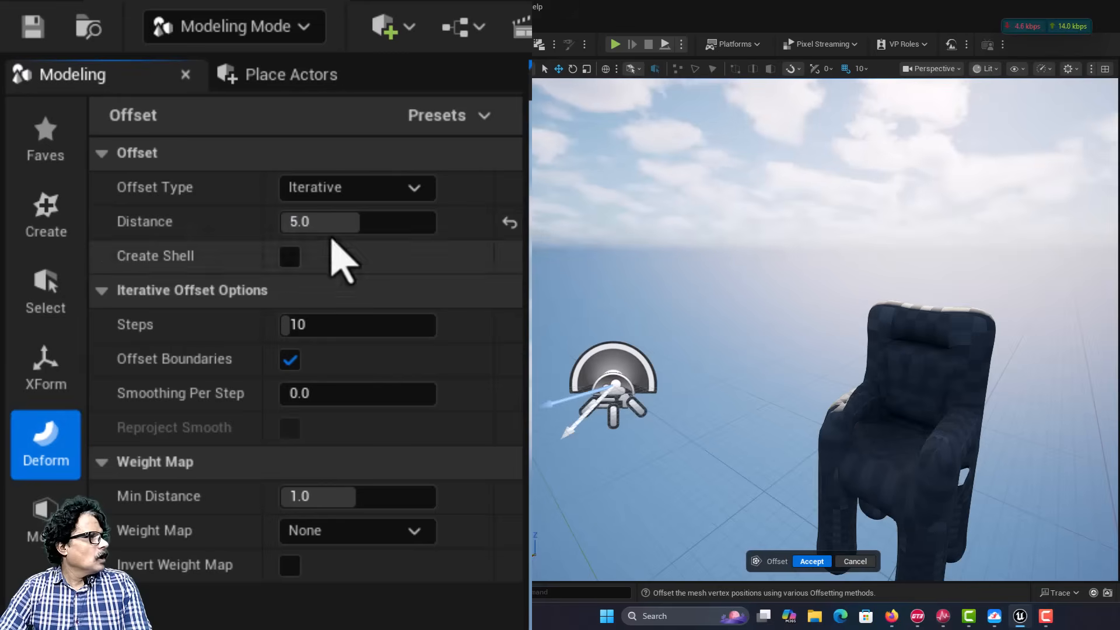
click(327, 231)
text(2)
key(Return)
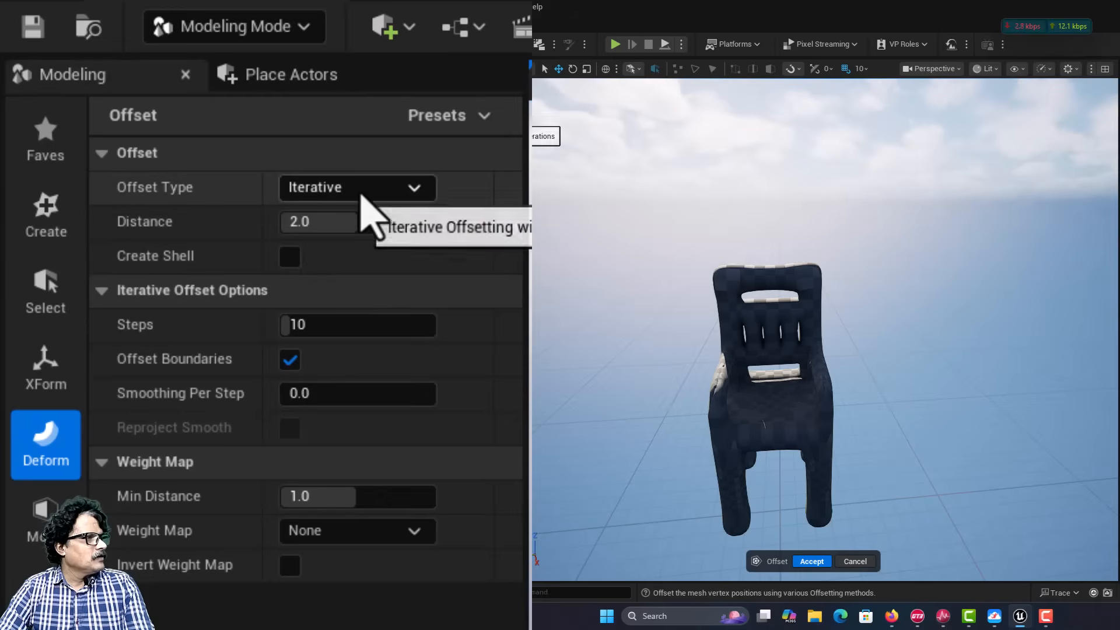
Step: Compare the Implicit and Iterative offset types on the chair and leave the type set to Implicit
click(360, 190)
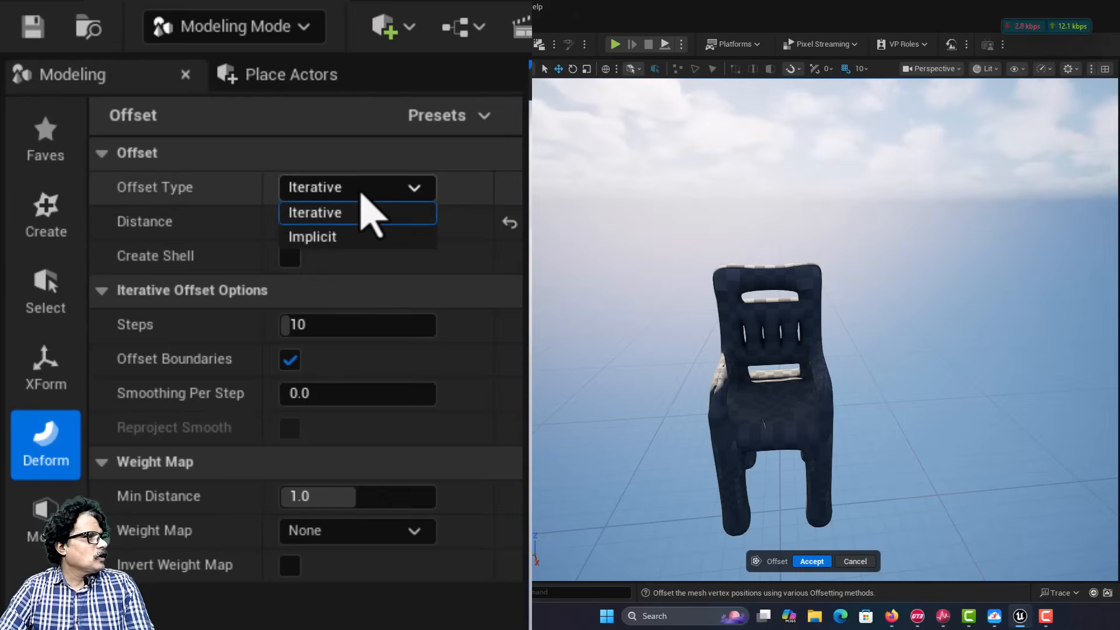
click(354, 238)
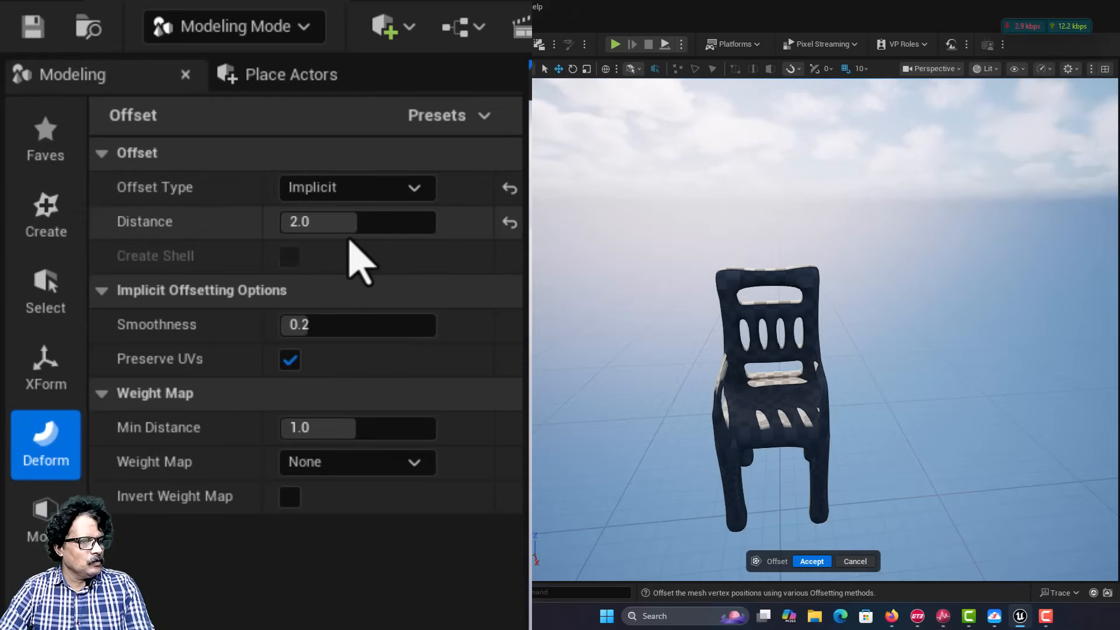
right_drag(907, 499, 793, 484)
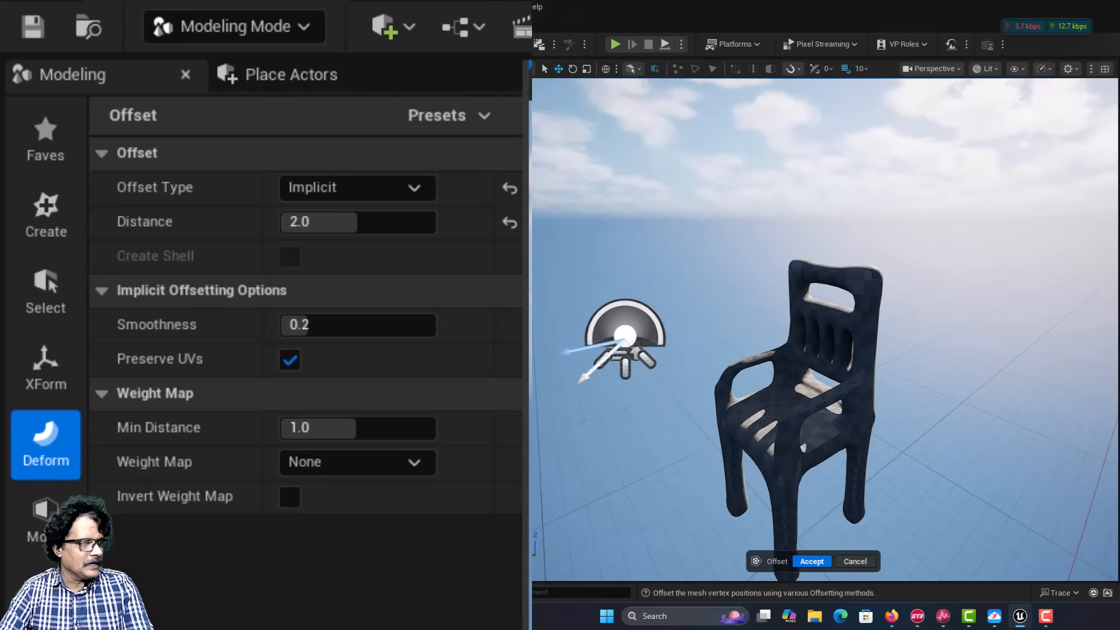
click(353, 192)
click(353, 213)
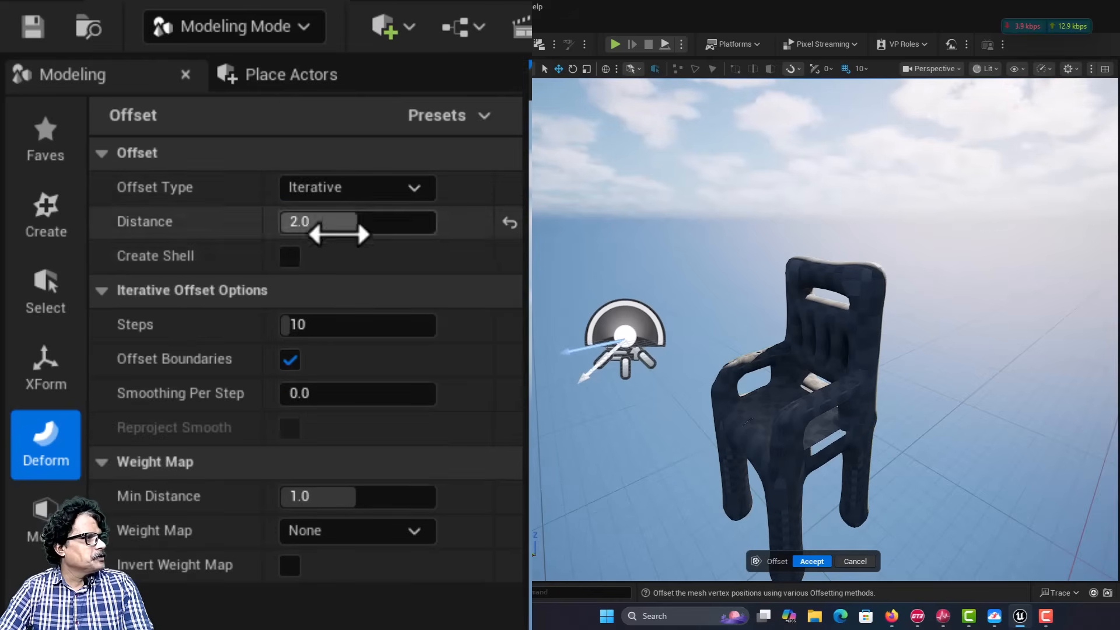
click(332, 195)
click(326, 238)
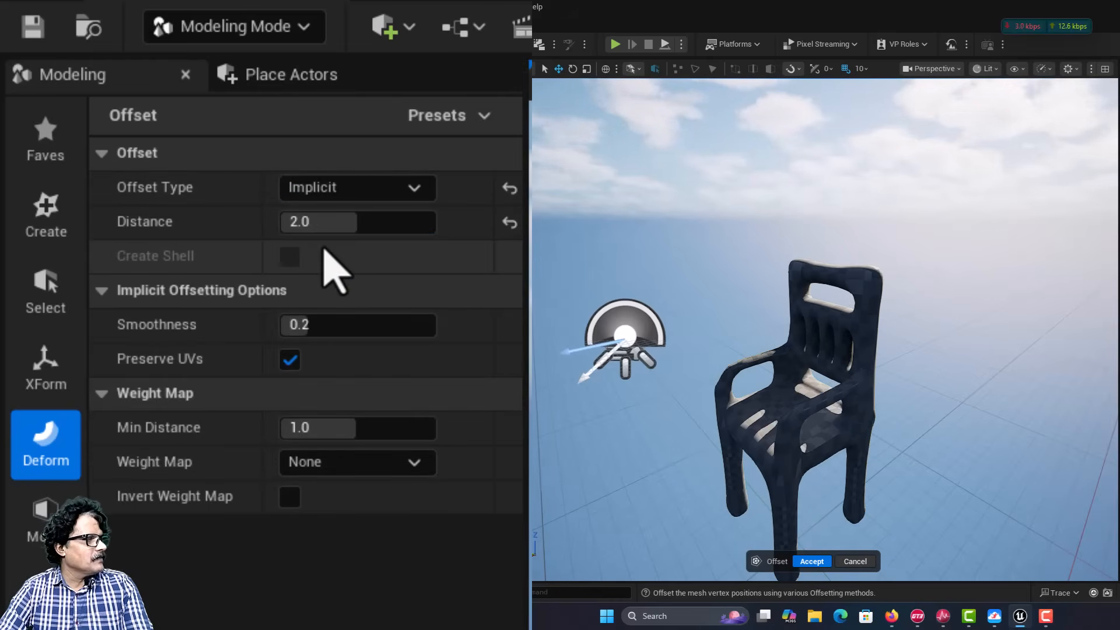
Step: Increase the chair's implicit offset distance to 4 and further to 6
click(301, 226)
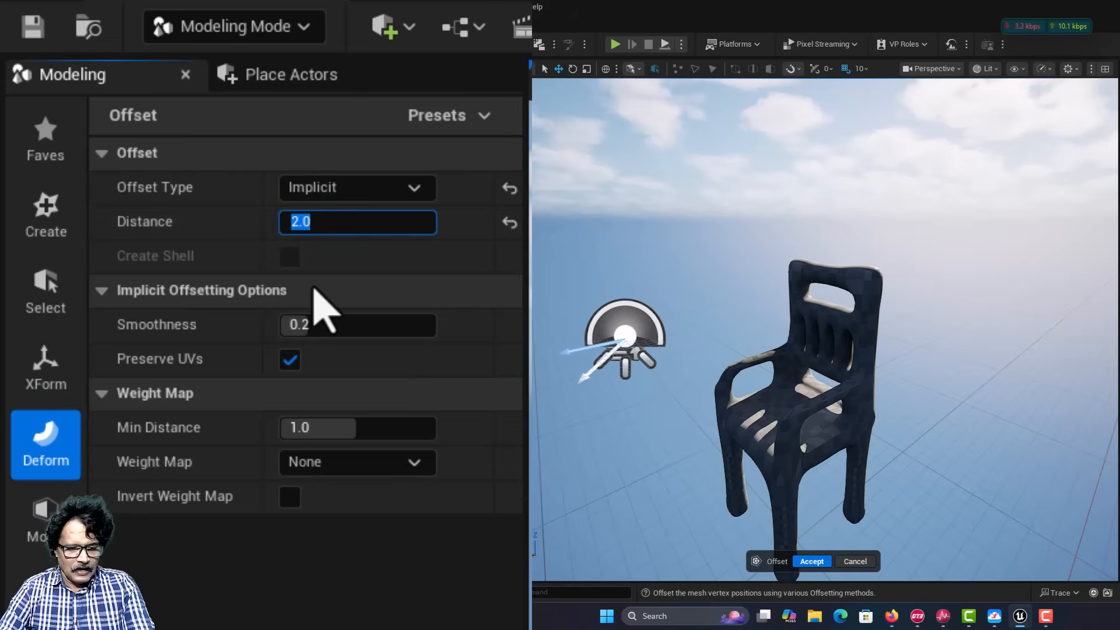
key(Return)
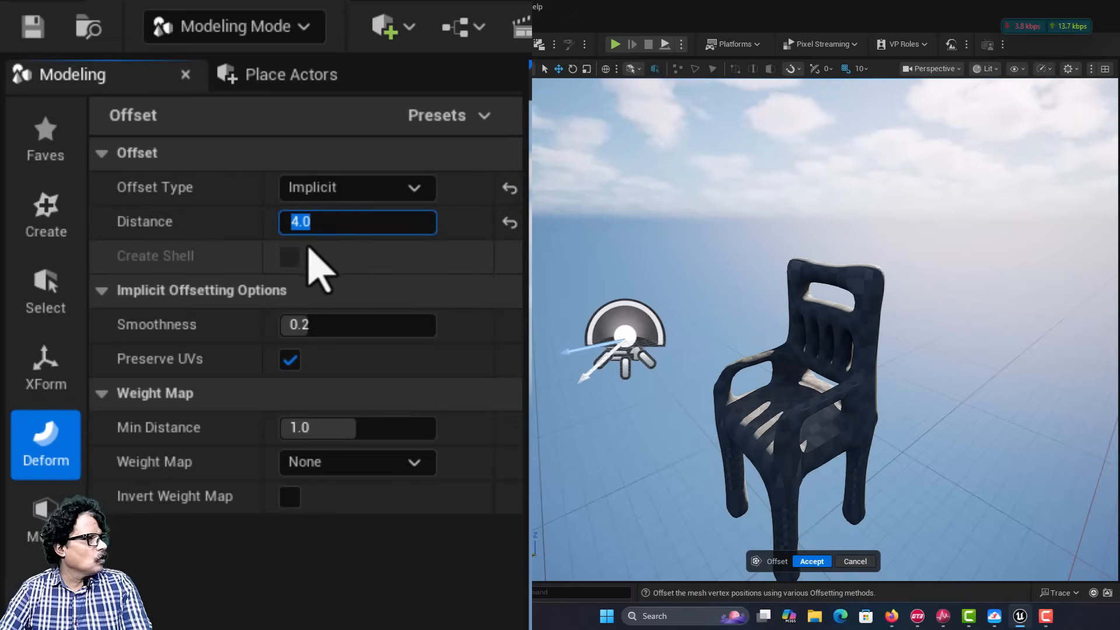
text(6)
key(Return)
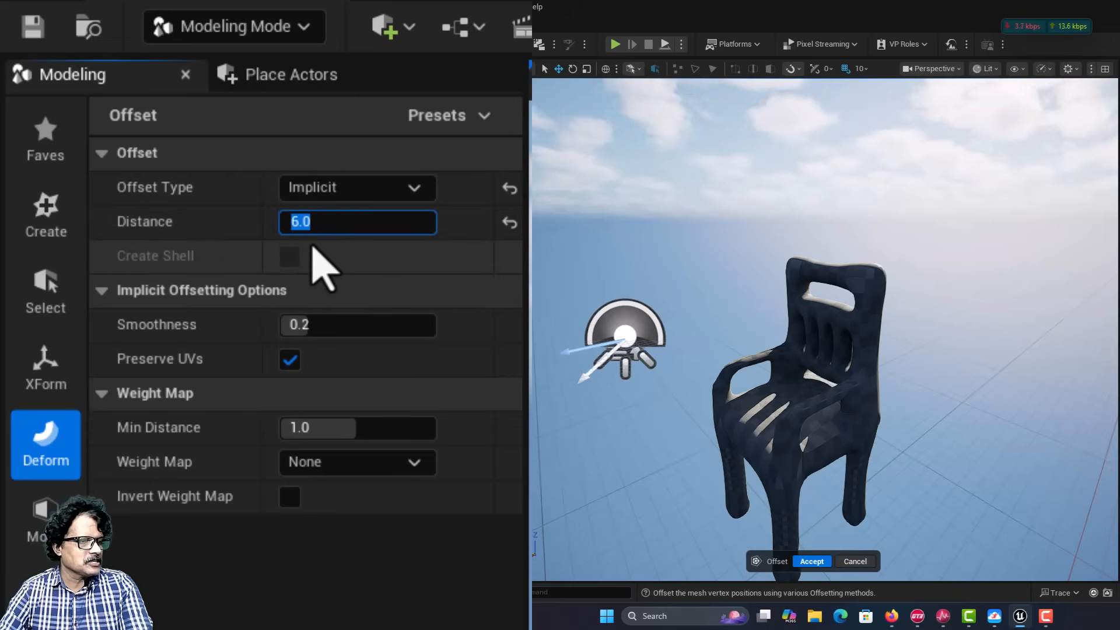
Step: Inspect the chair's implicit offset of 6 from several angles and accept the offset
right_drag(671, 362, 805, 374)
key(a)
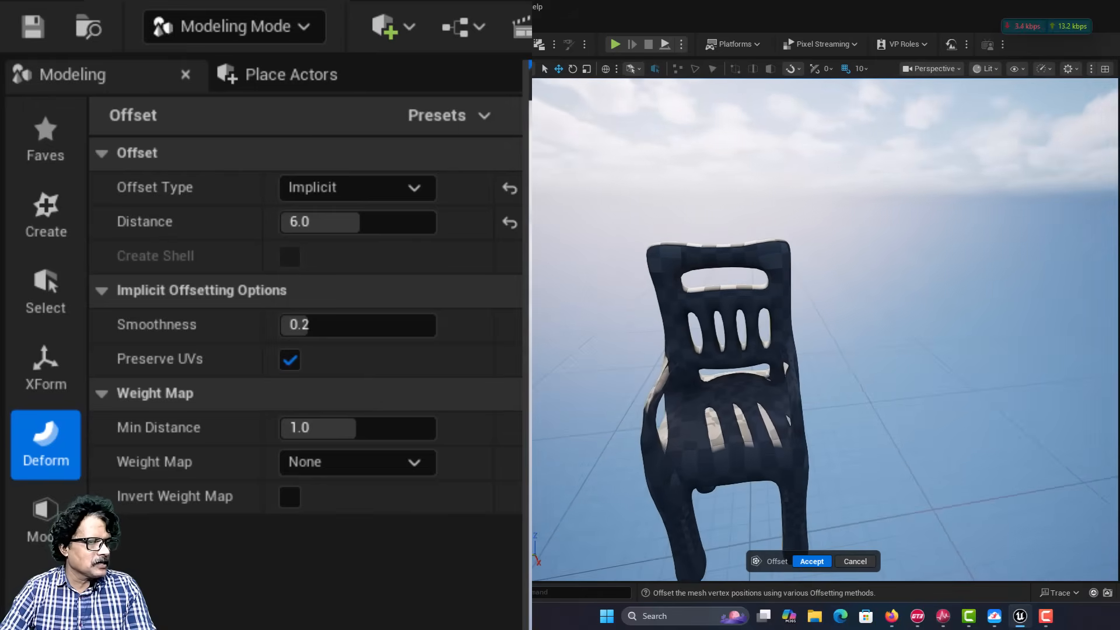
alt+drag(805, 373, 743, 372)
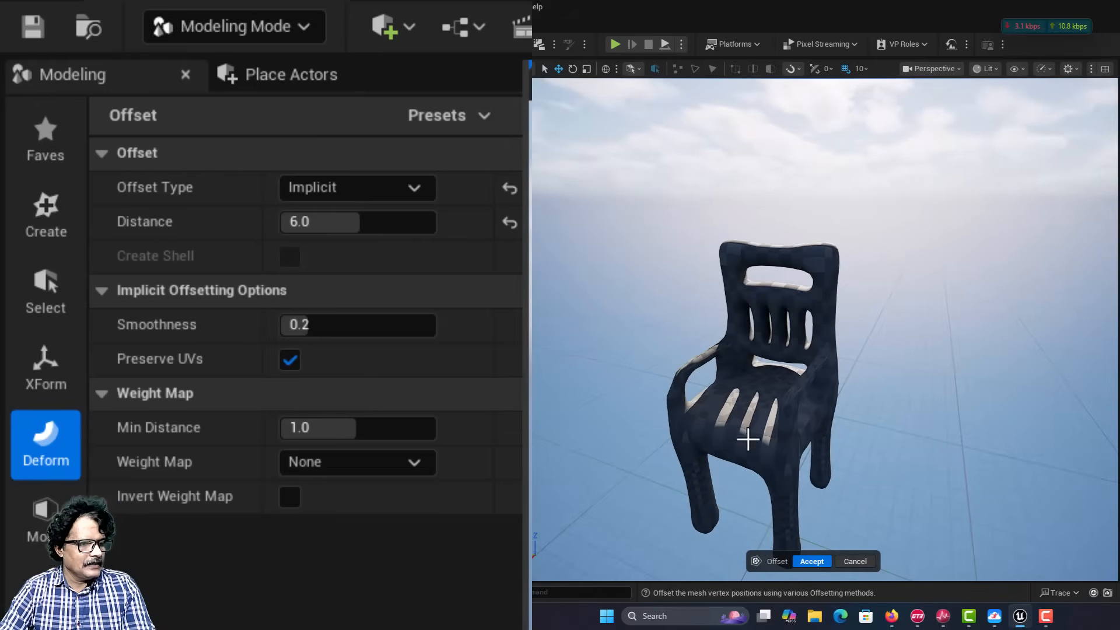
click(816, 559)
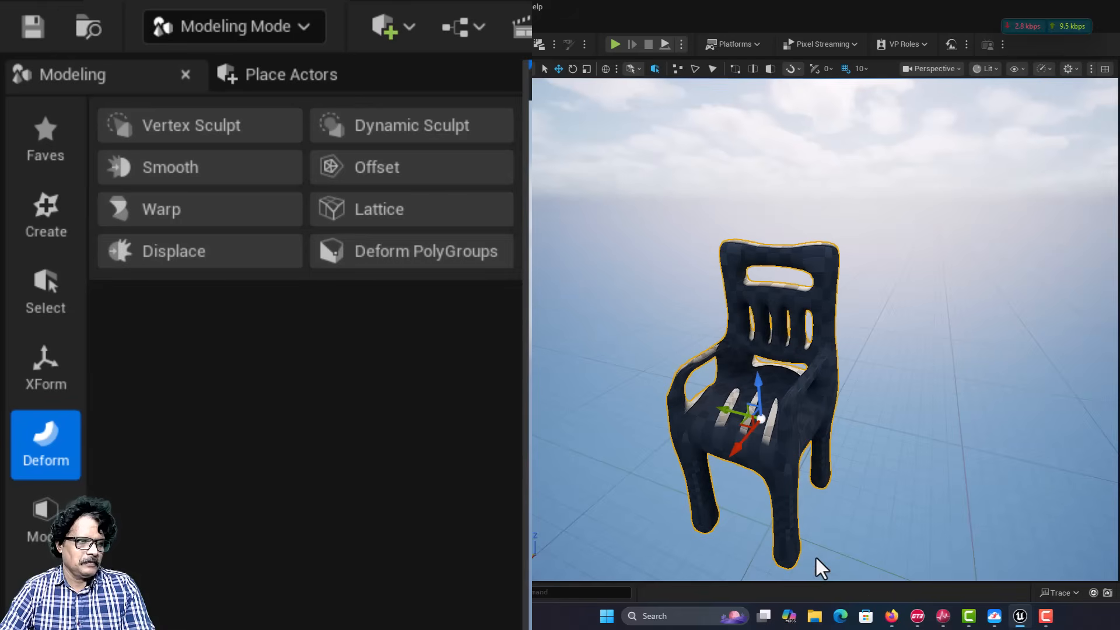
Step: Save all modified assets and the level
key(a)
right_drag(756, 493, 838, 497)
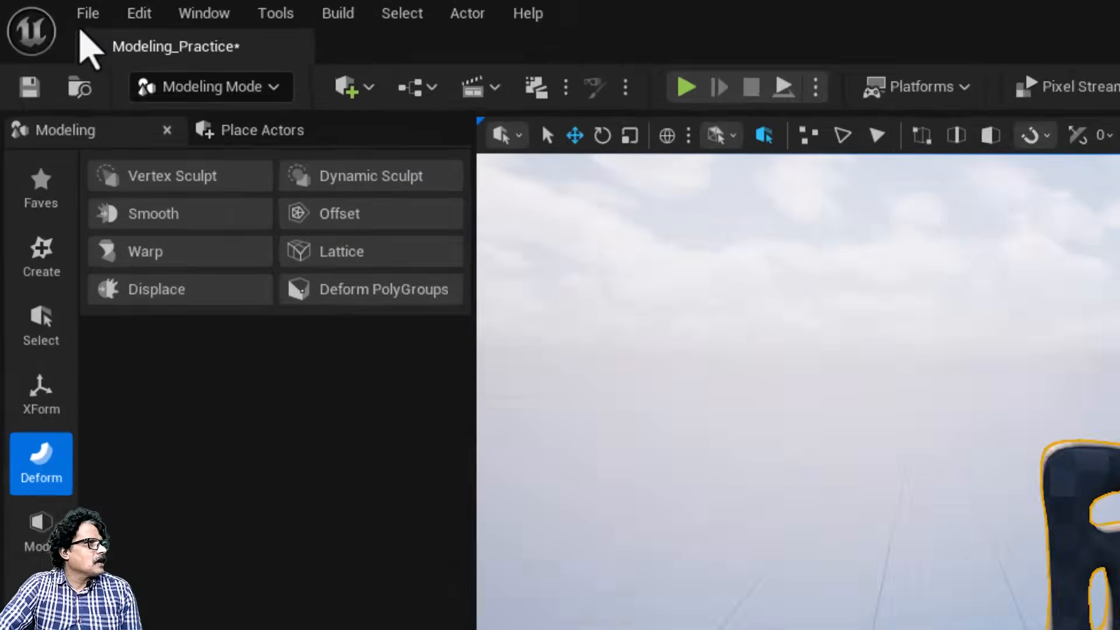
click(45, 8)
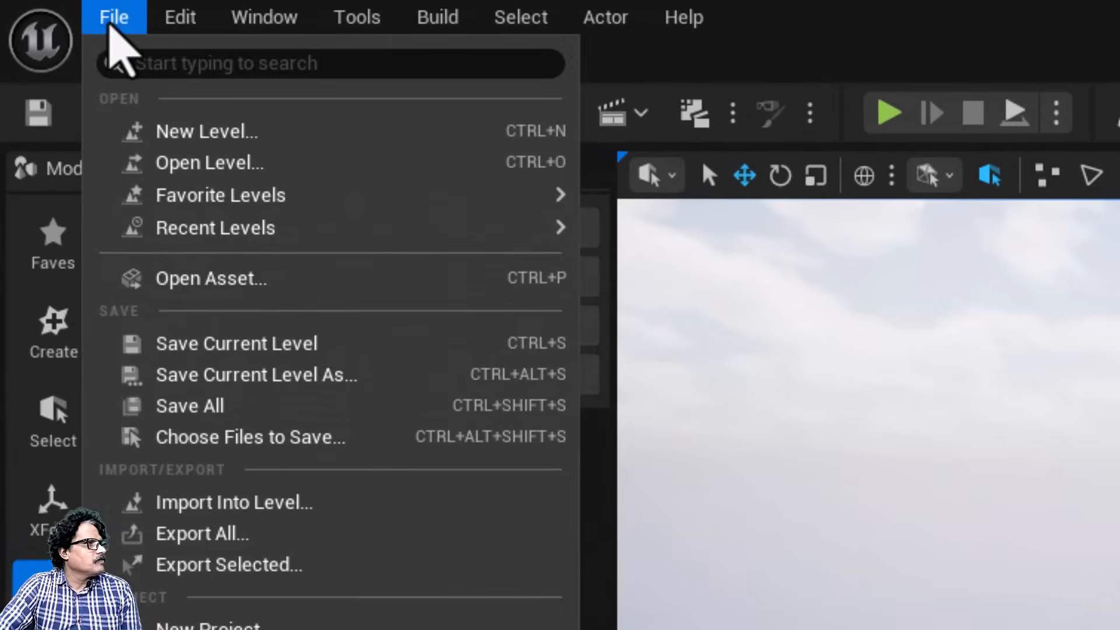
click(185, 411)
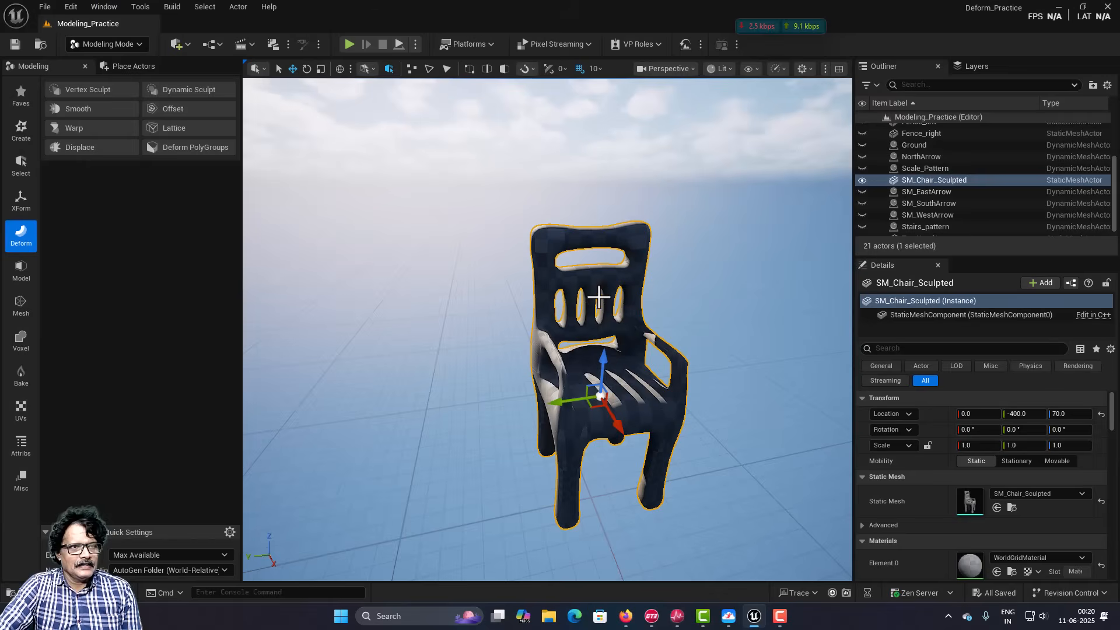
Step: Make all hidden actors in the level visible again around the sculpted chair
right_click(598, 298)
mouse_move(630, 380)
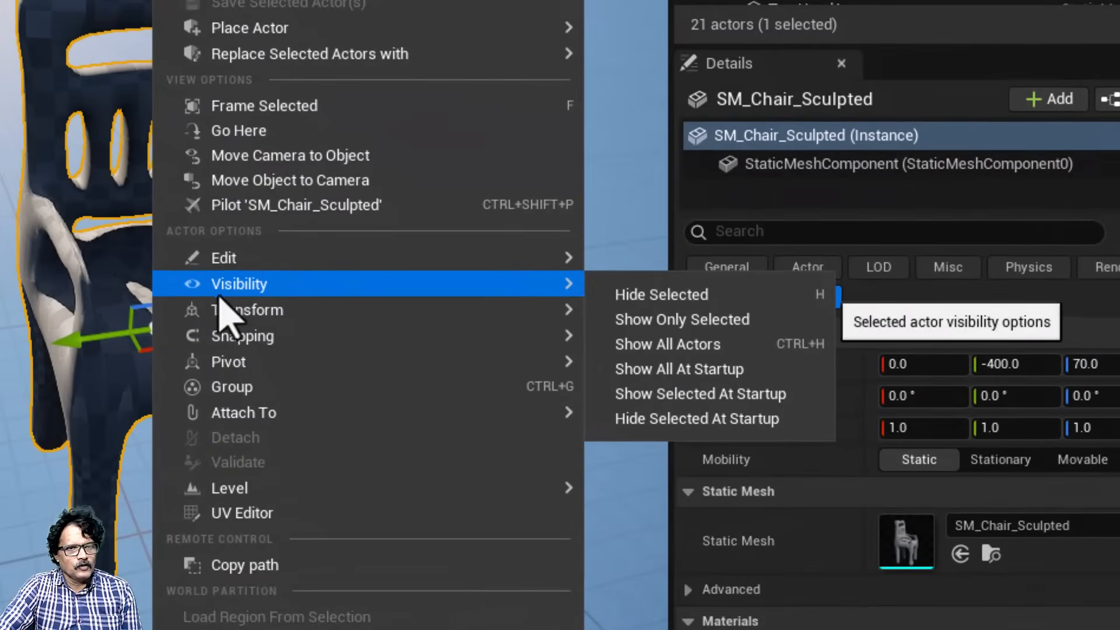
click(693, 350)
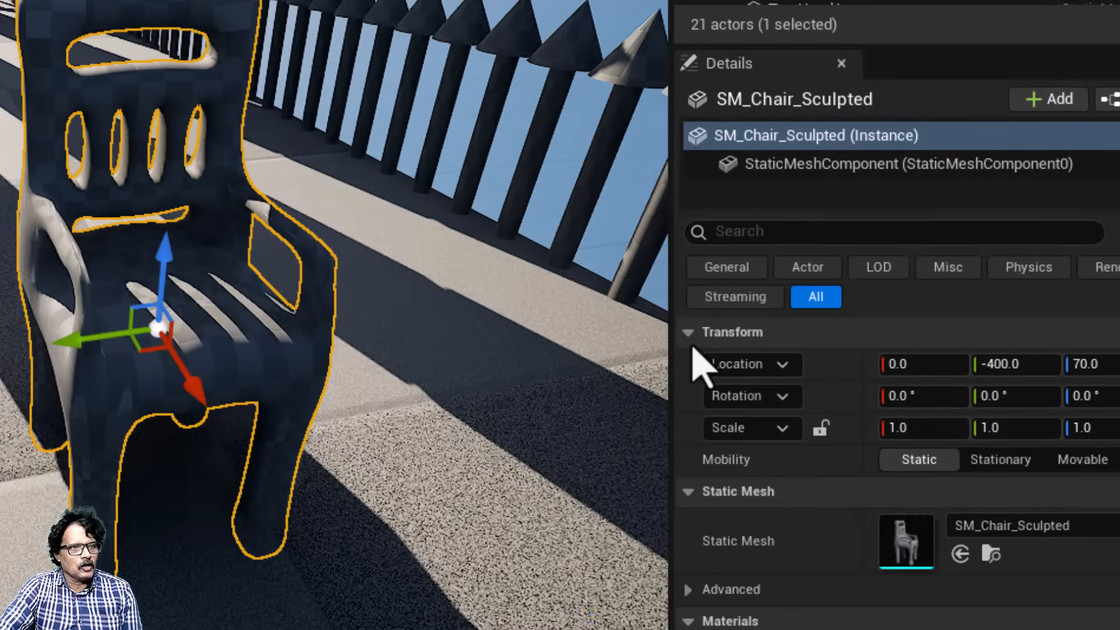
scroll(378, 324, down, 5)
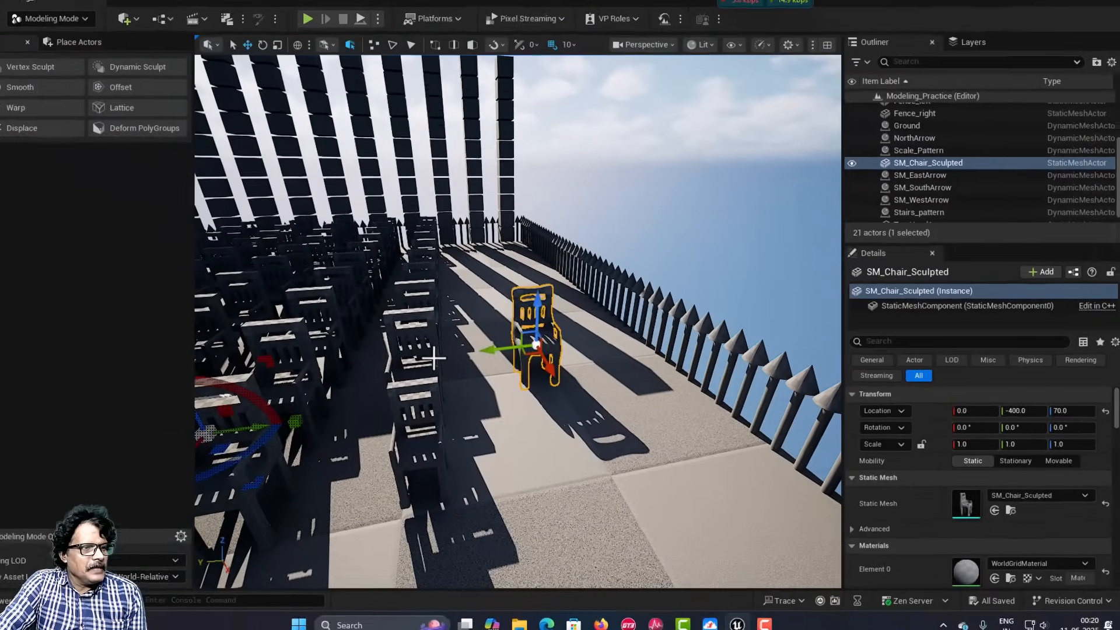
scroll(500, 375, down, 3)
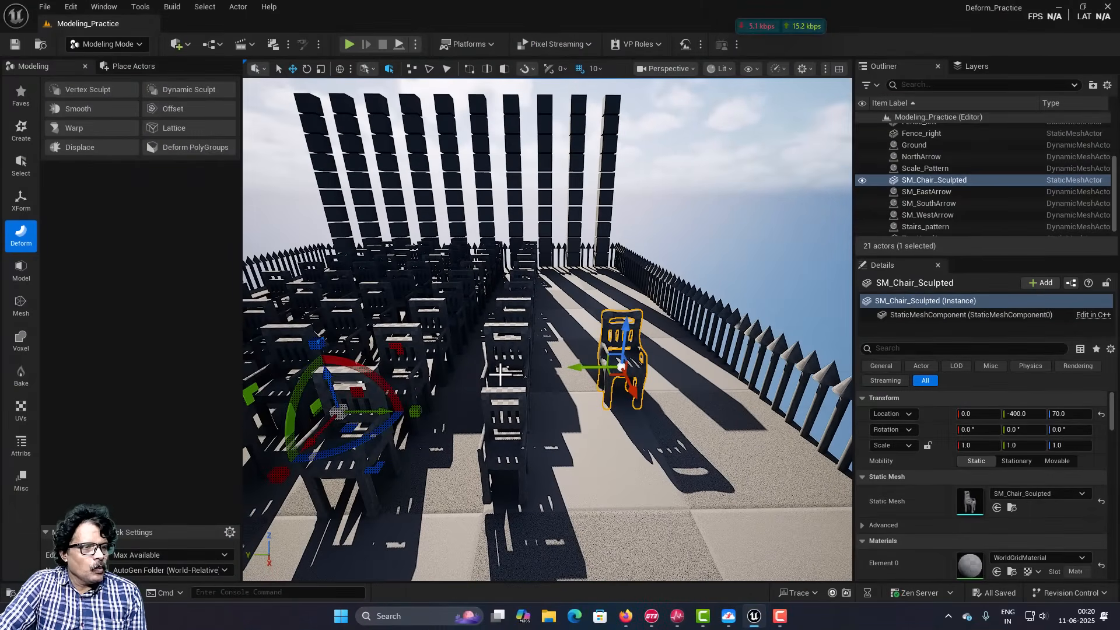
Step: Run Harvest Instances on the Chairs actor with the Hierarchical (HISM) component type and accept it
click(515, 357)
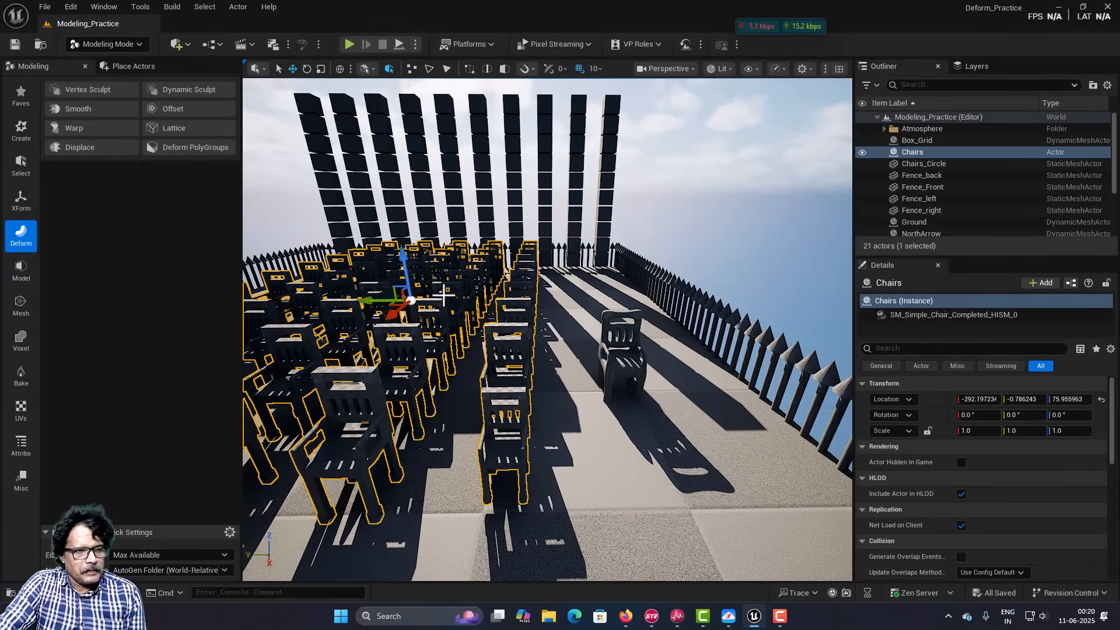
right_drag(523, 455, 499, 390)
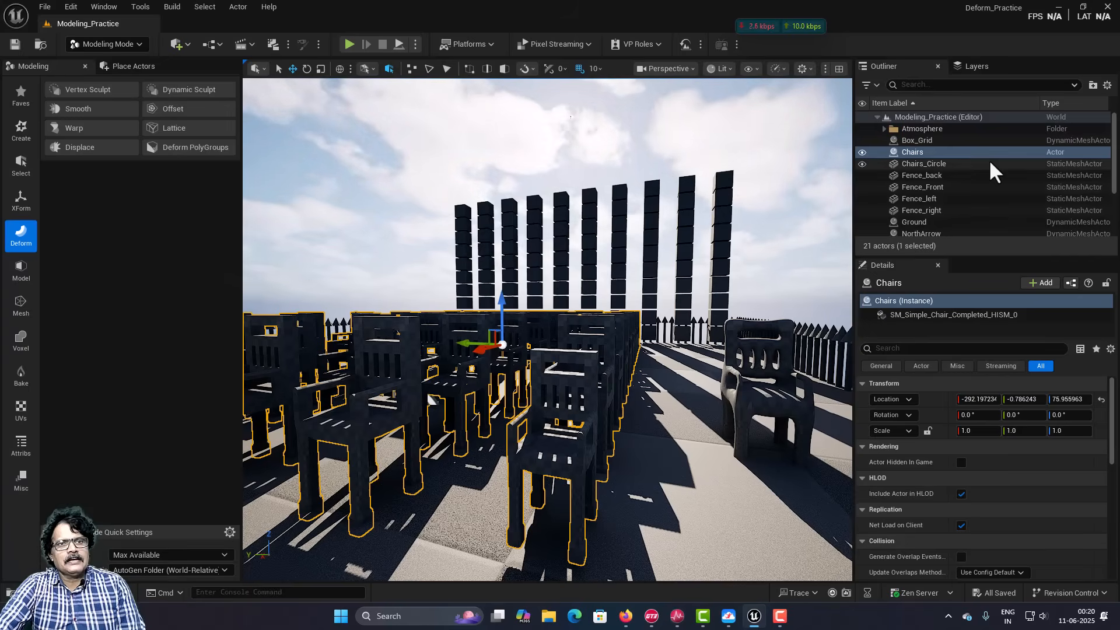
click(21, 201)
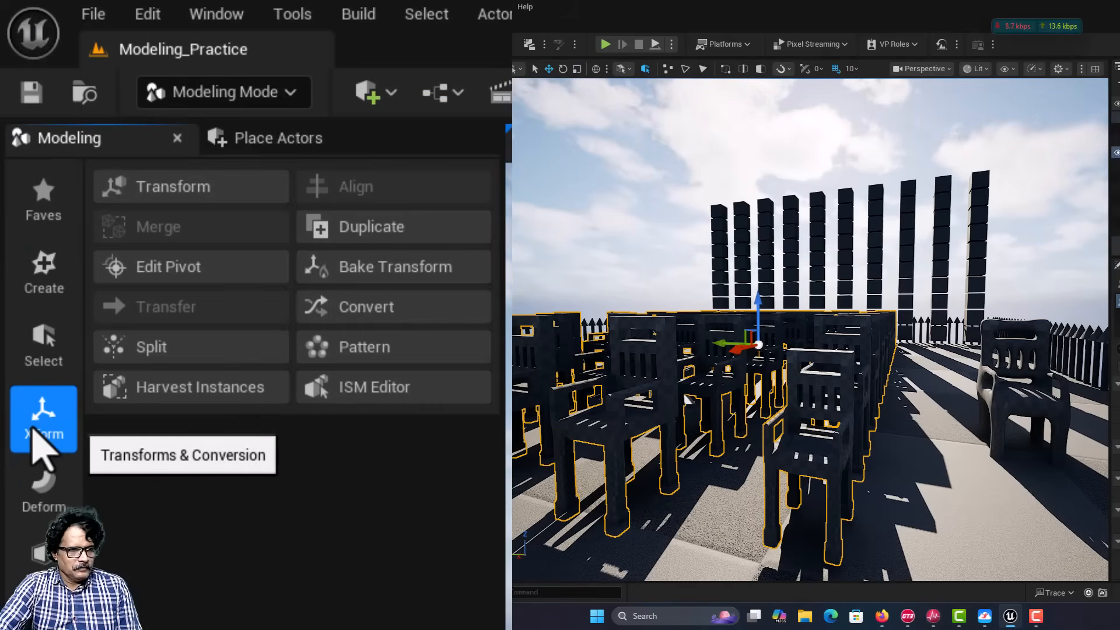
click(169, 403)
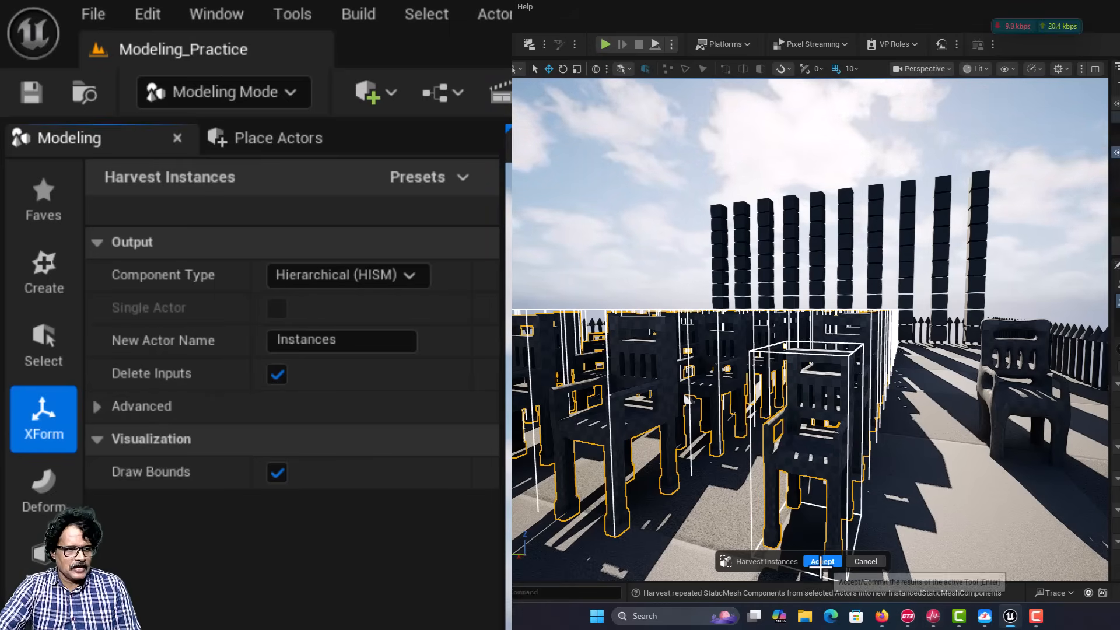
click(822, 561)
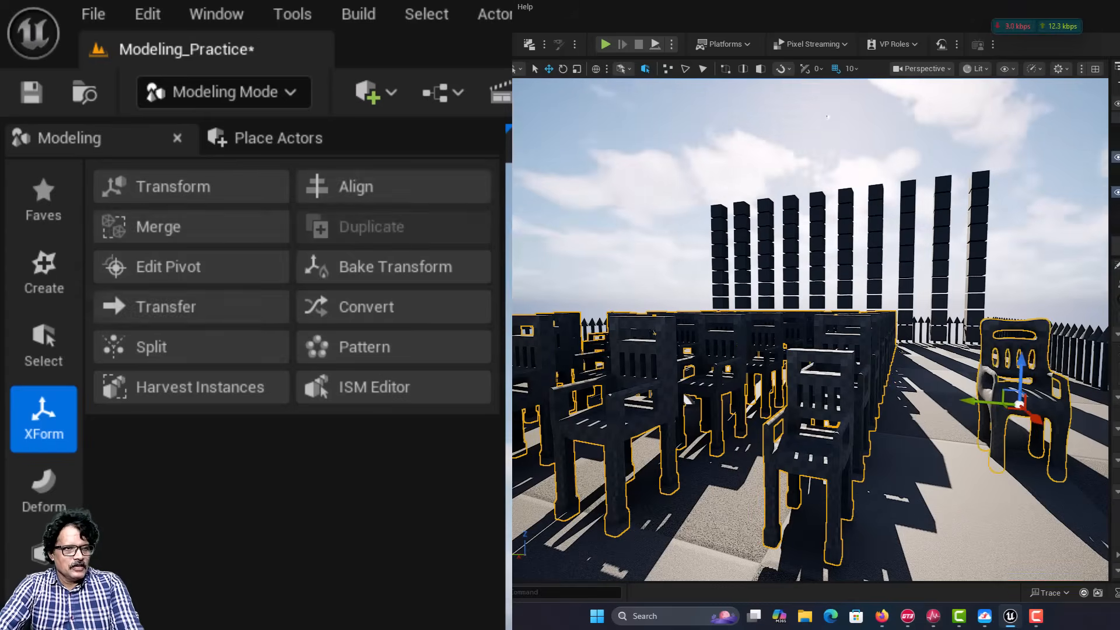
Step: Transfer the SM_Chair_Sculpted mesh with its materials onto the Chairs instances, using LOD 0 for both source and target
click(1021, 420)
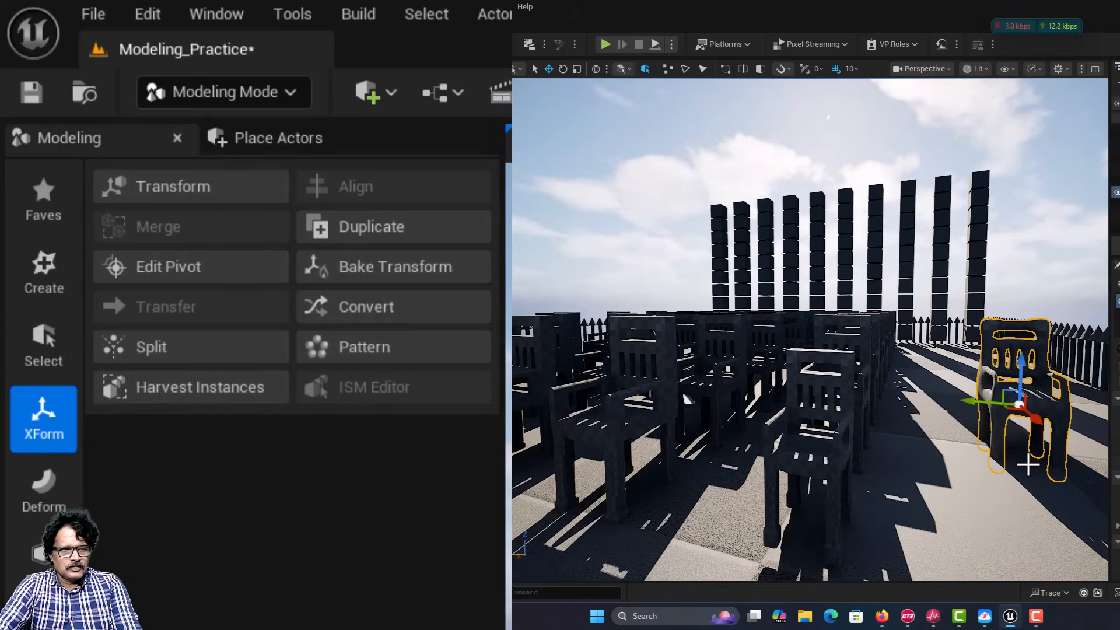
ctrl+click(787, 383)
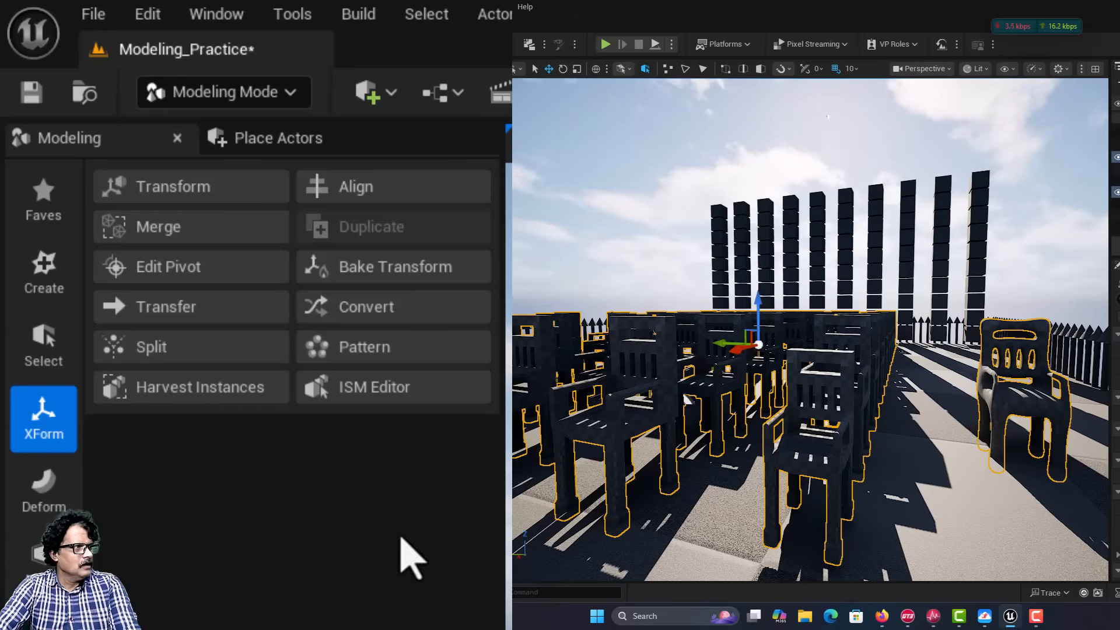
click(182, 318)
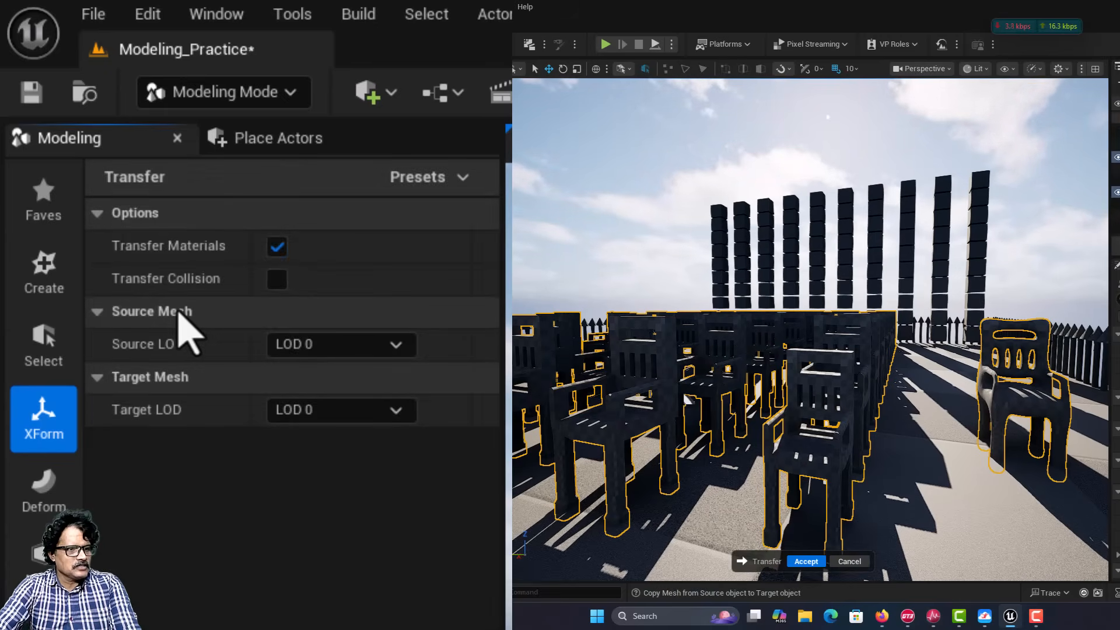
click(806, 561)
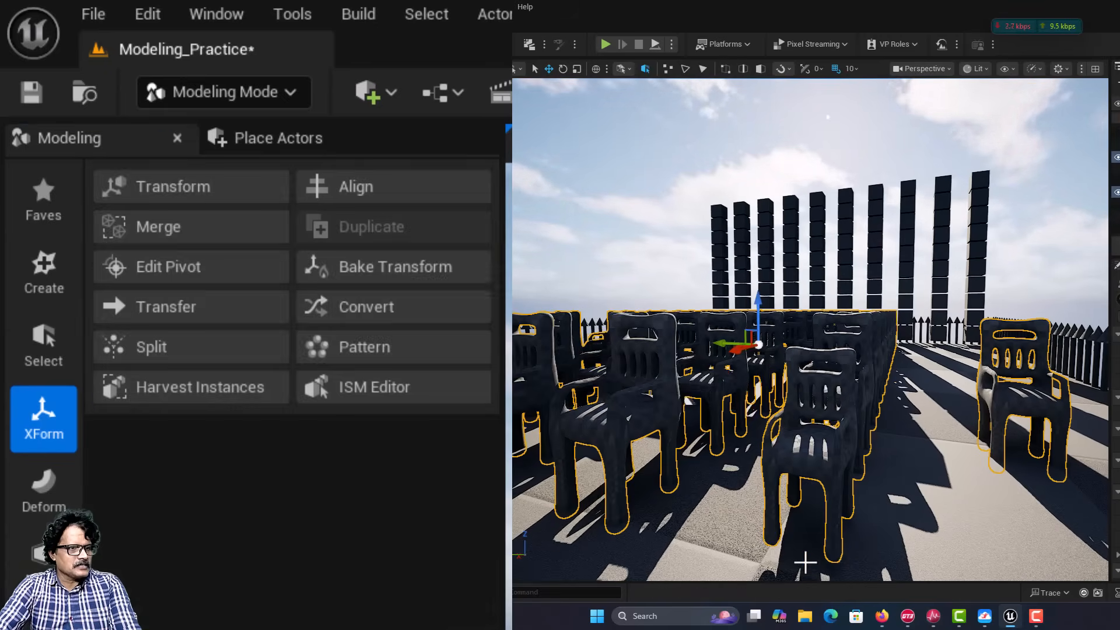
Step: Inspect the replaced chairs in the rows and the circle, and save all changes
mouse_move(465, 492)
right_down()
mouse_move(601, 497)
mouse_move(449, 499)
right_up()
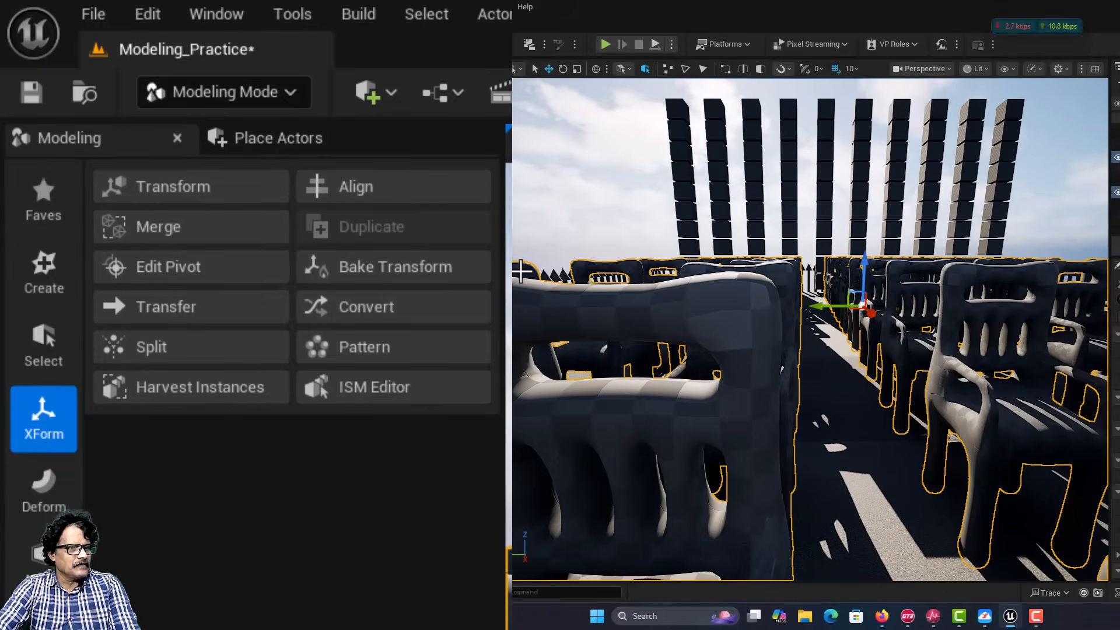
scroll(522, 271, down, 10)
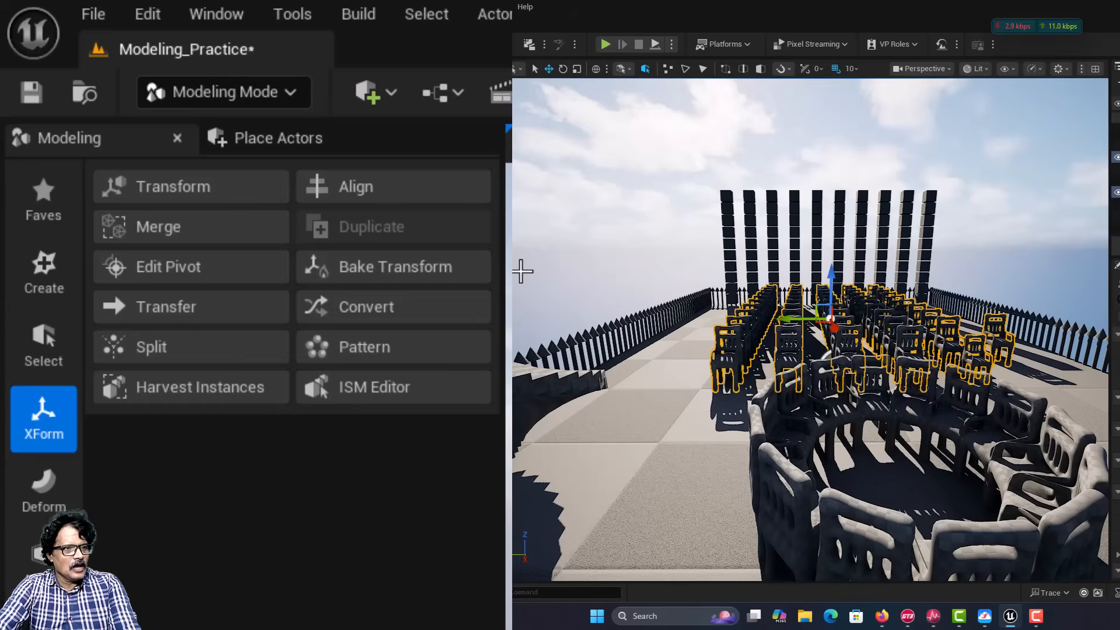
click(93, 17)
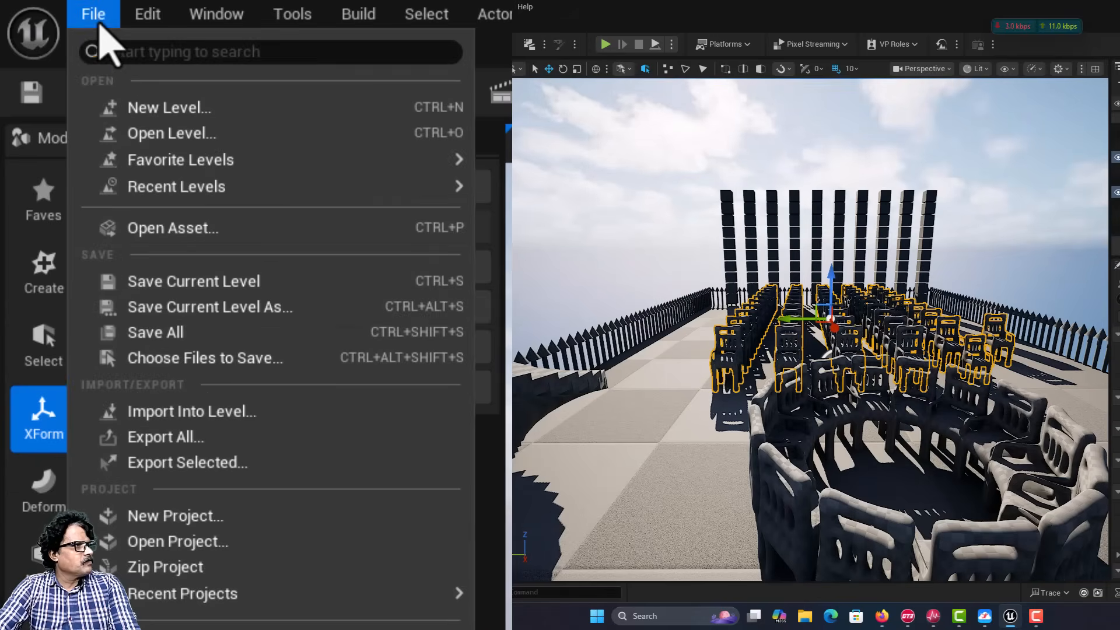
click(149, 332)
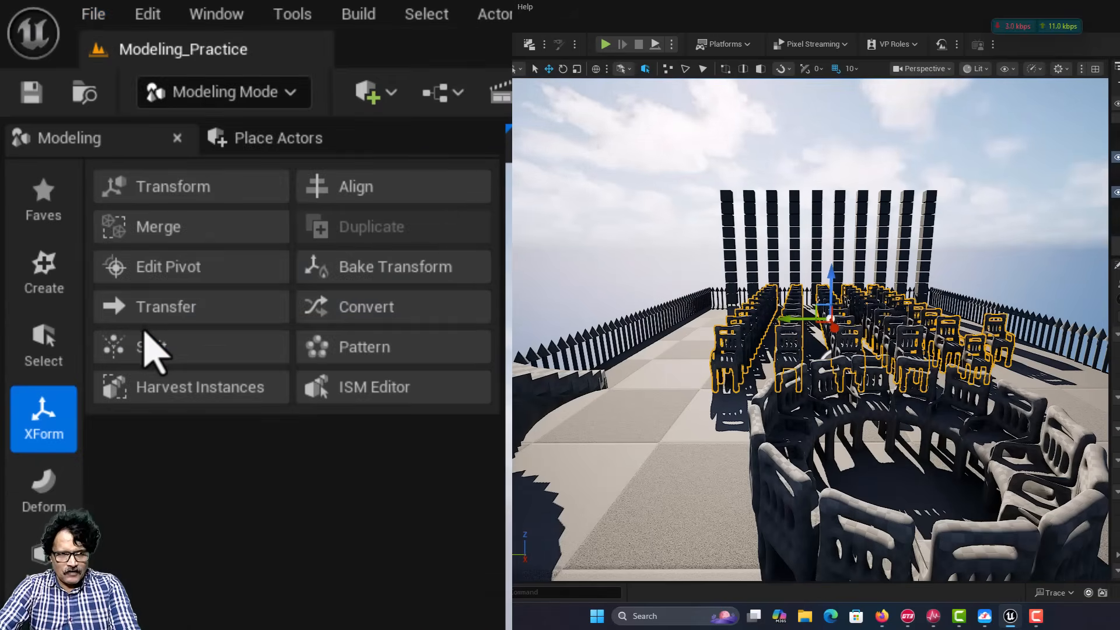